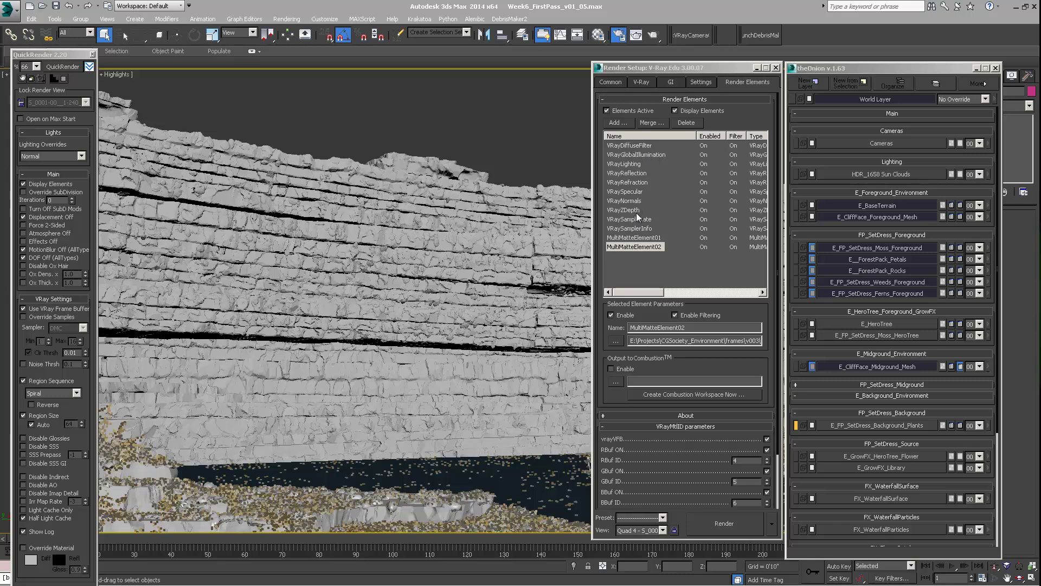
Compare the red, green and blue buffer IDs of MultiMatteElement01 and MultiMatteElement02 in the render elements list.
left_click(639, 238)
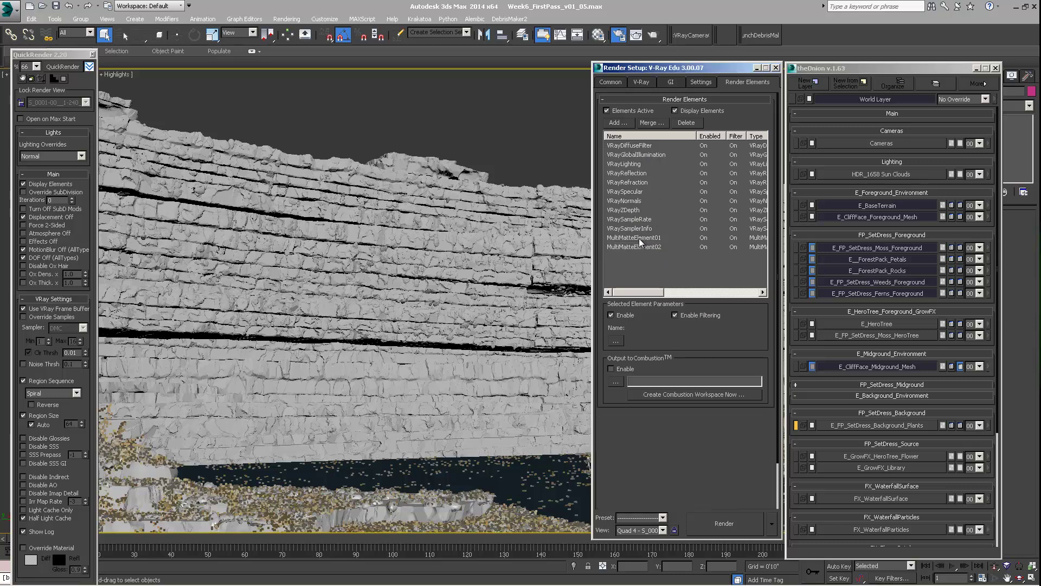
left_click(642, 247)
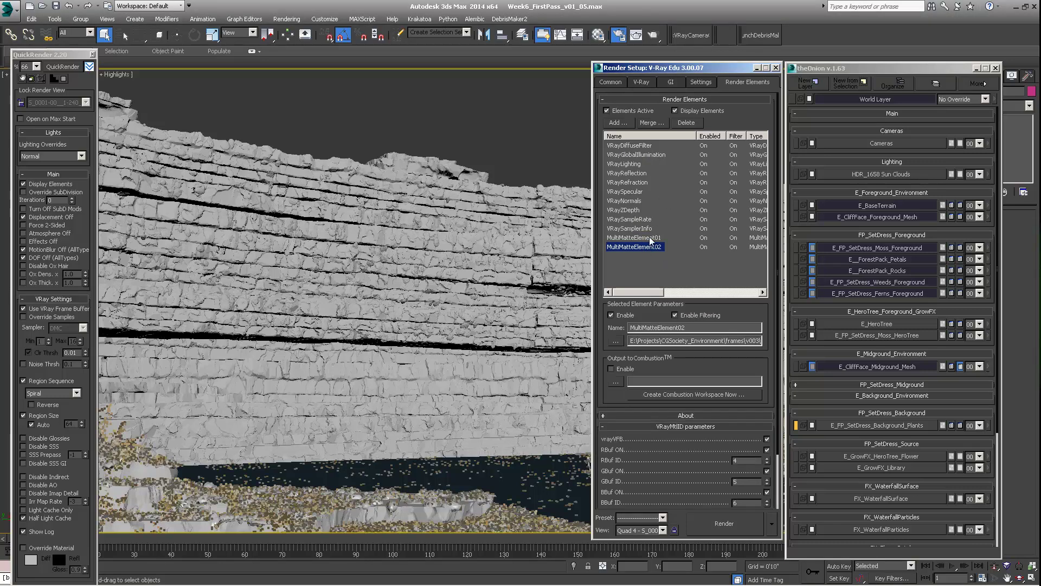
left_click(651, 238)
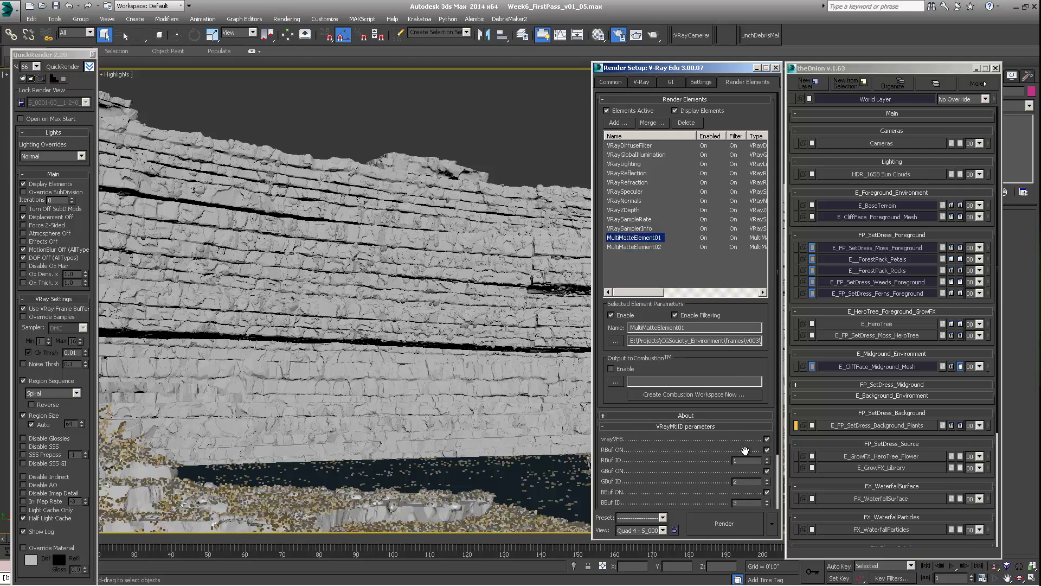
left_click(745, 461)
left_click(743, 482)
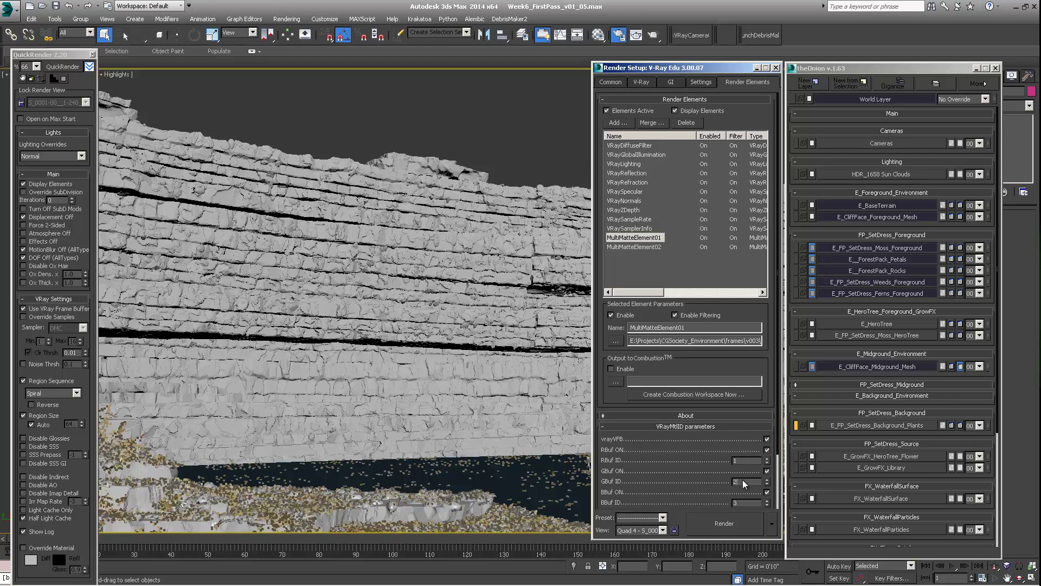
left_click(744, 502)
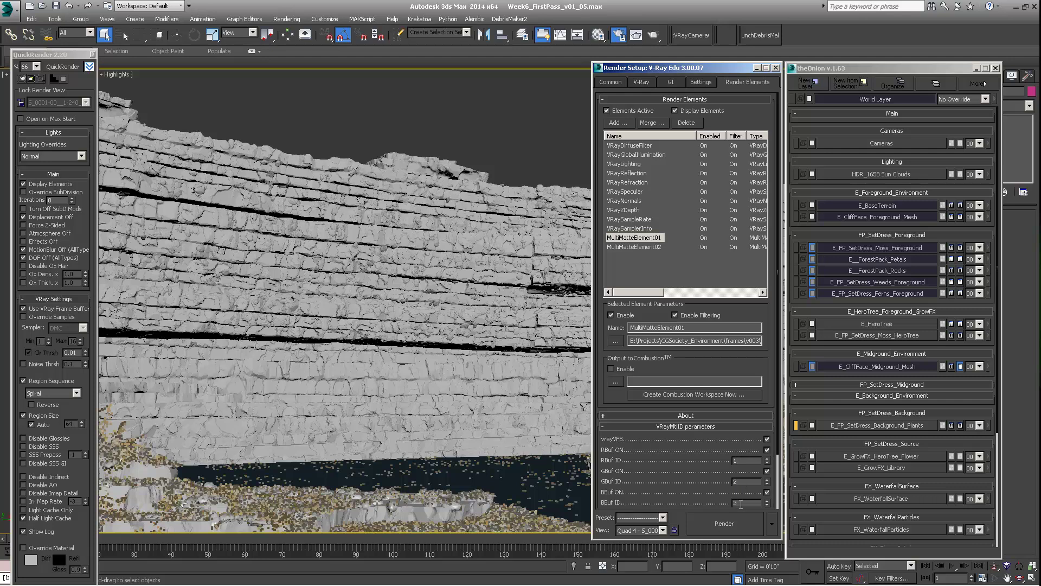
left_click(635, 247)
left_click(740, 460)
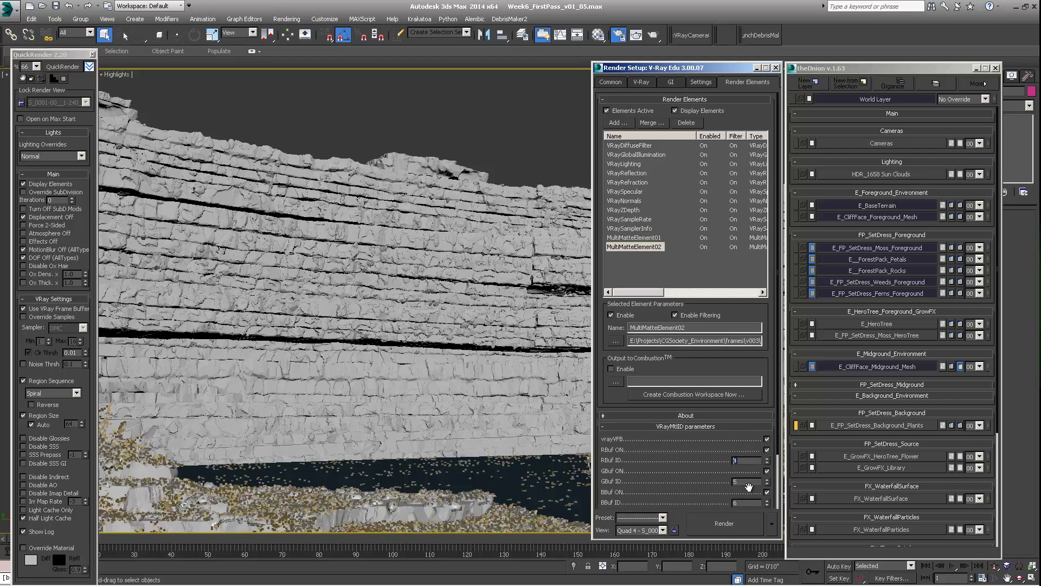
left_click_drag(748, 487, 749, 486)
left_click(647, 236)
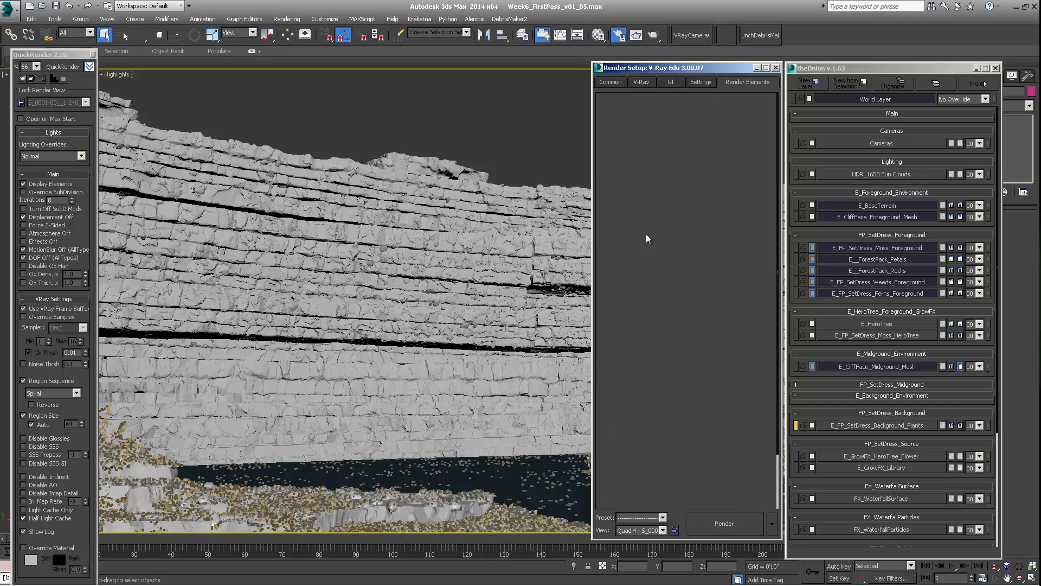
scroll(719, 308, "down", 3)
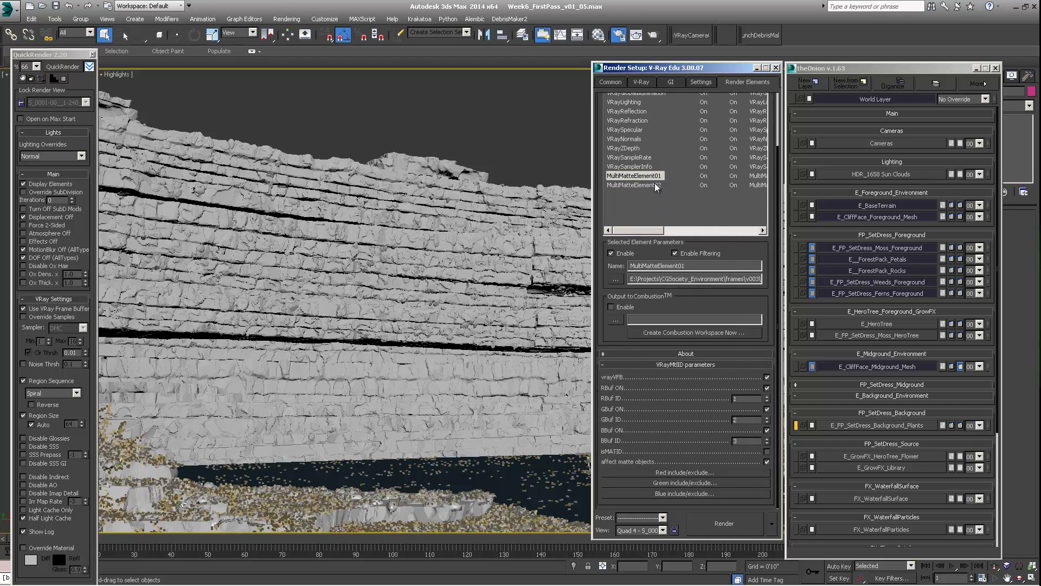
left_click(656, 185)
scroll(651, 184, "up", 3)
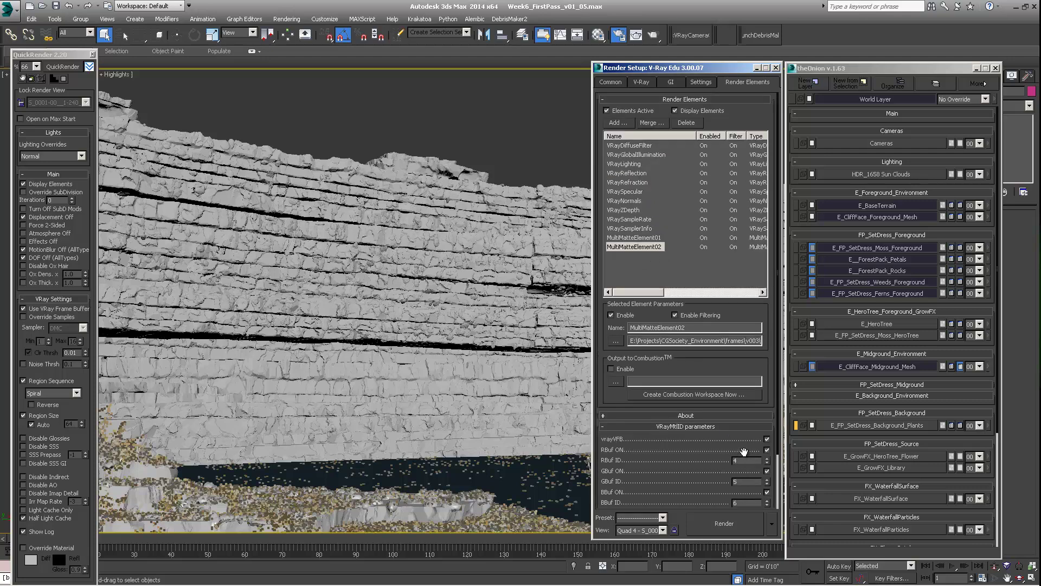
left_click_drag(744, 455, 746, 393)
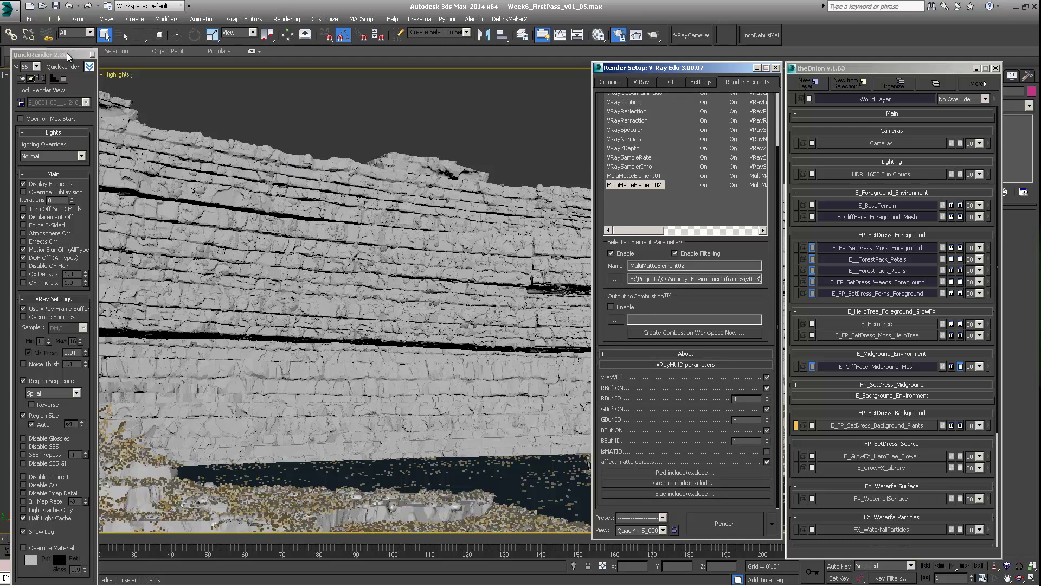
Inspect the parameters of the VRayReflection, VRayDiffuseFilter and VRaySampleRate render elements.
left_click_drag(632, 63, 607, 67)
left_click(598, 113)
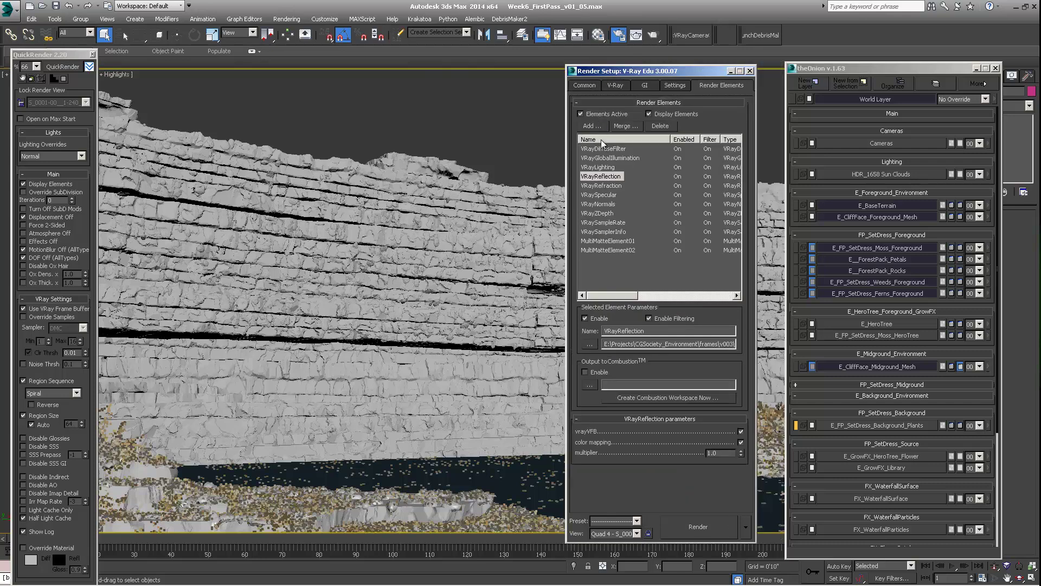
left_click(608, 148)
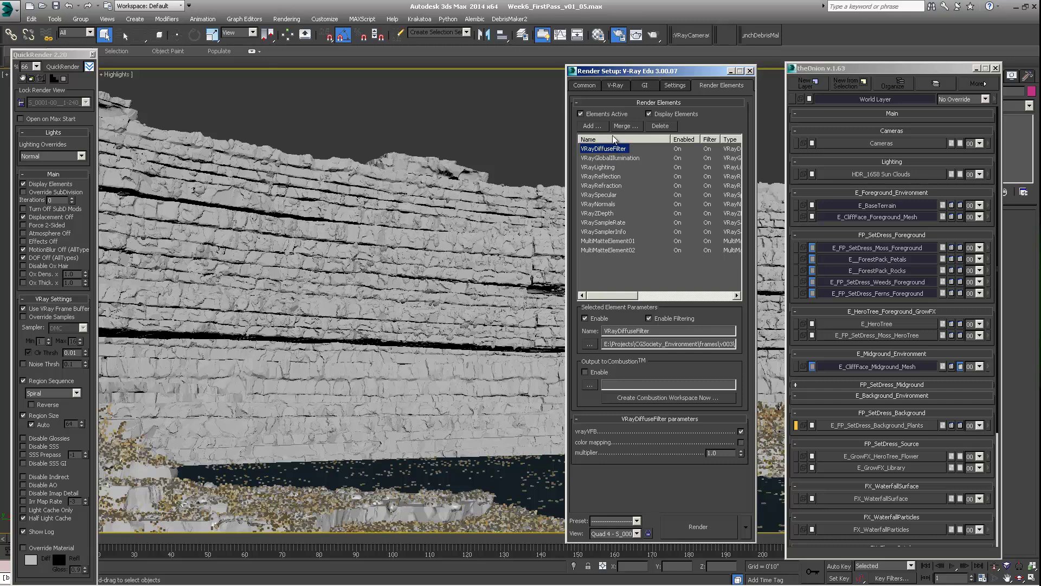
left_click_drag(630, 70, 646, 67)
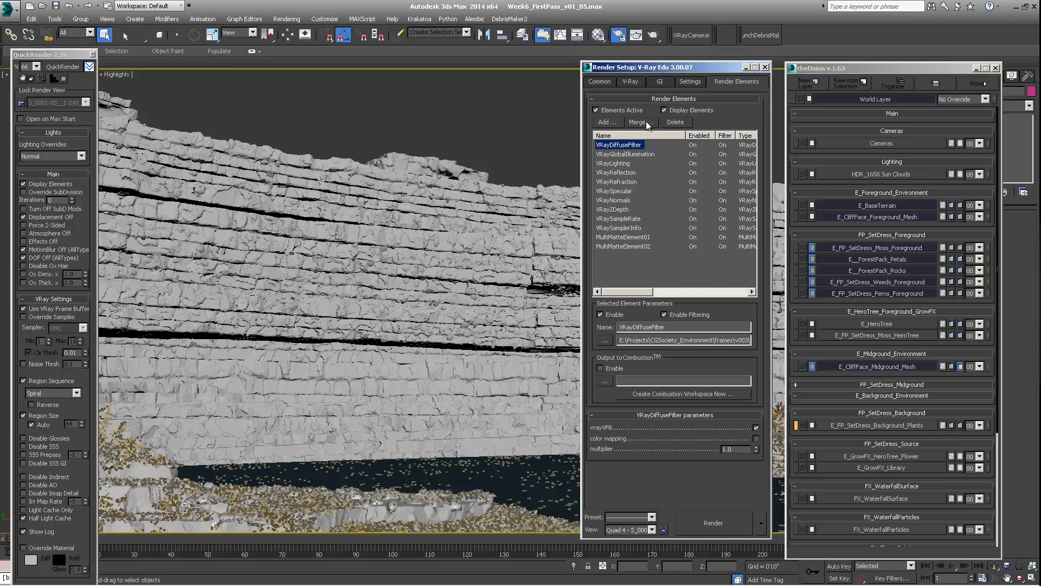
left_click(624, 220)
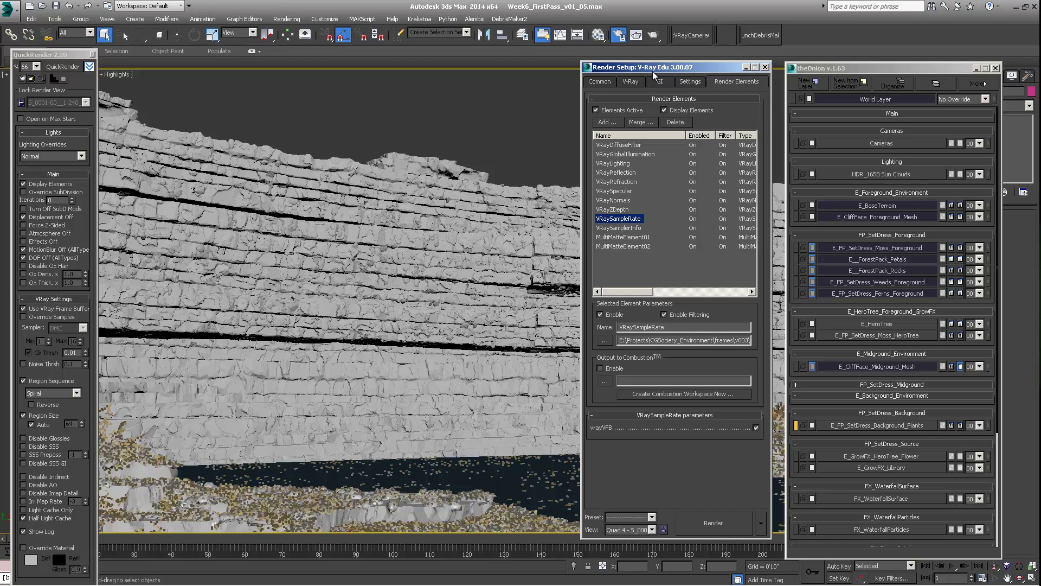
left_click_drag(667, 72, 667, 72)
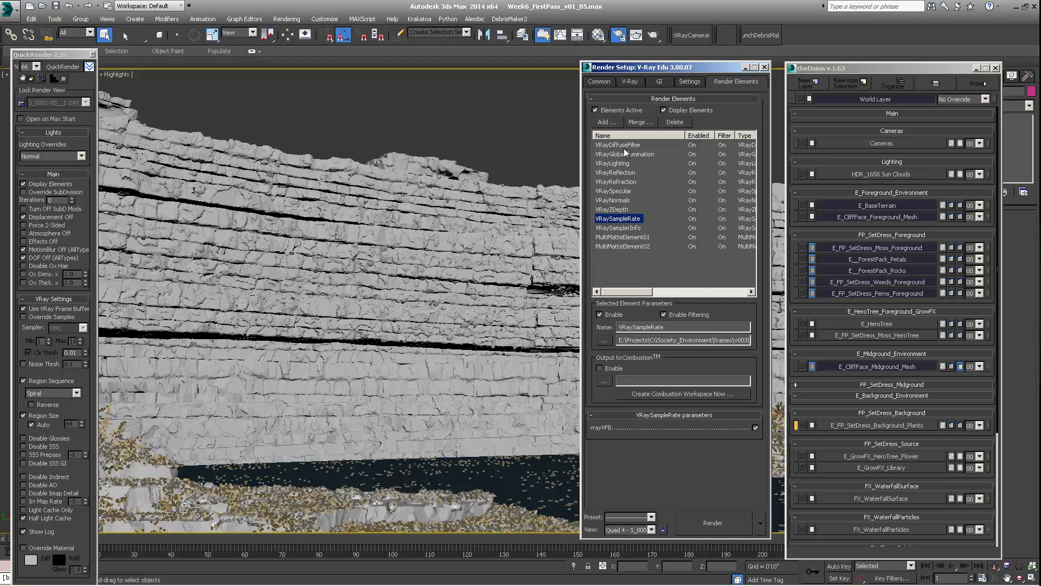
Review the global illumination, lighting, reflection, specular and sample rate render elements one after another.
left_click(624, 154)
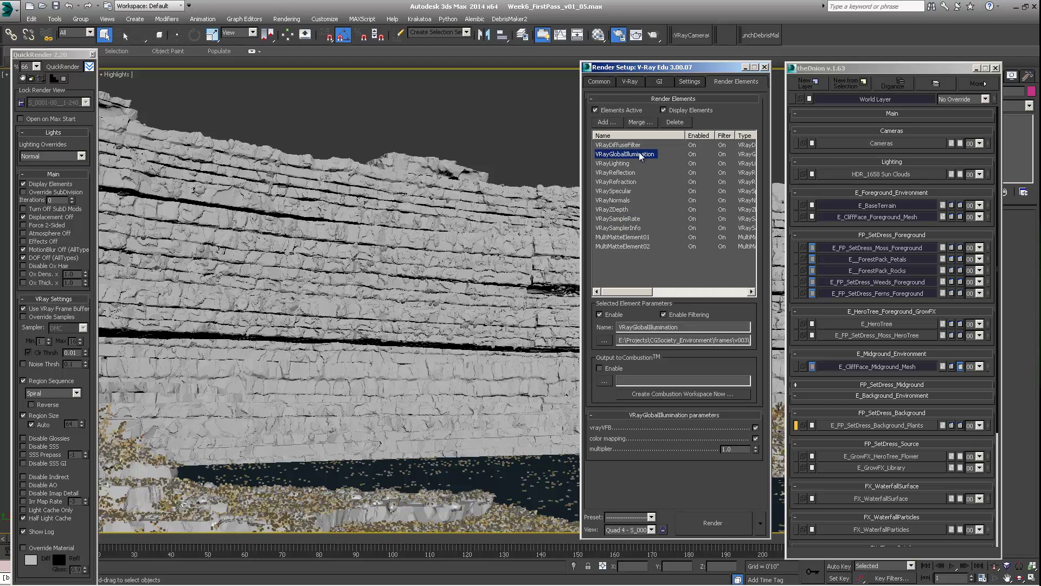
left_click(613, 163)
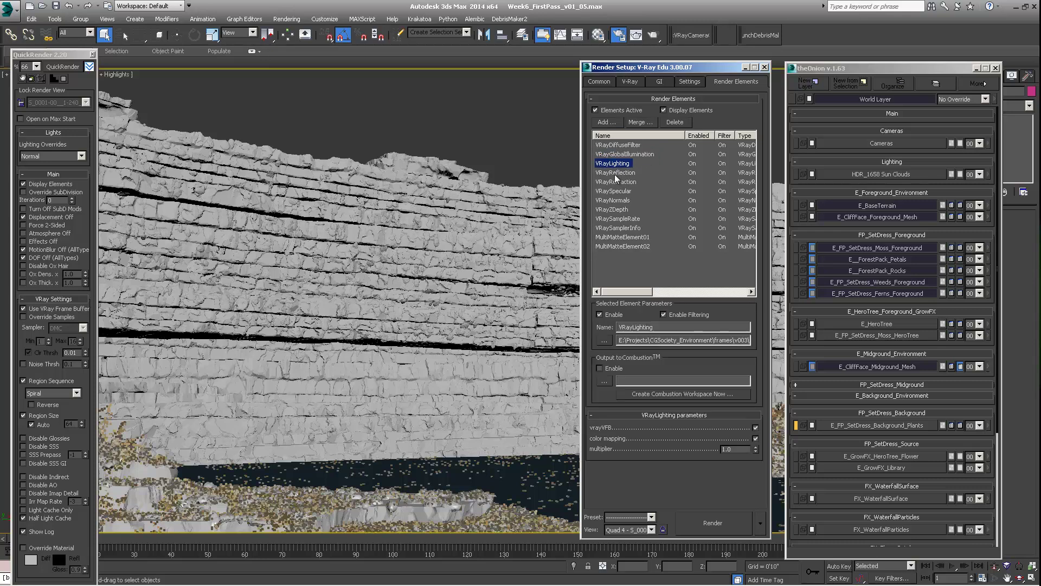
left_click(619, 173)
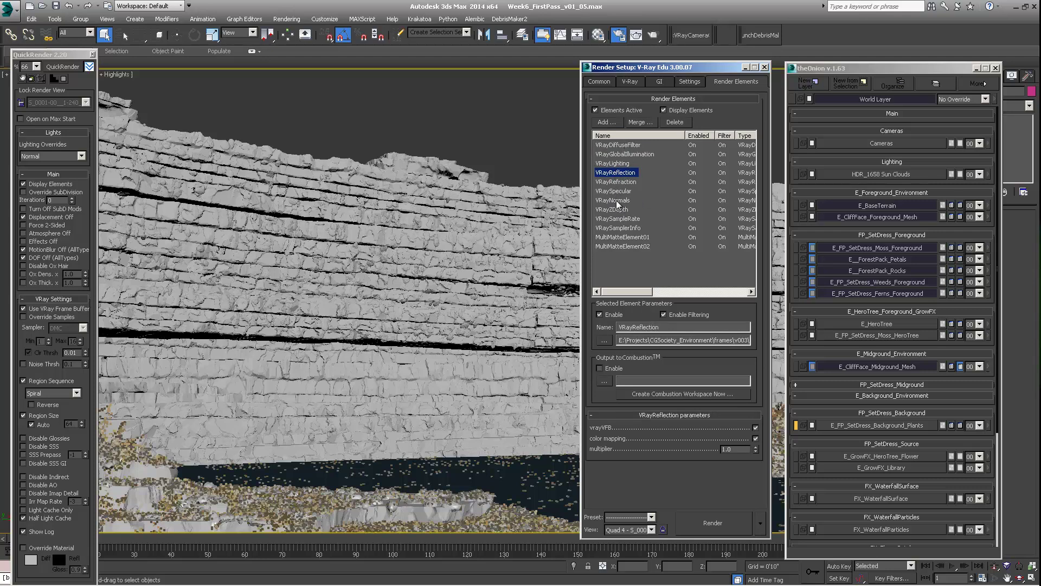
left_click(618, 192)
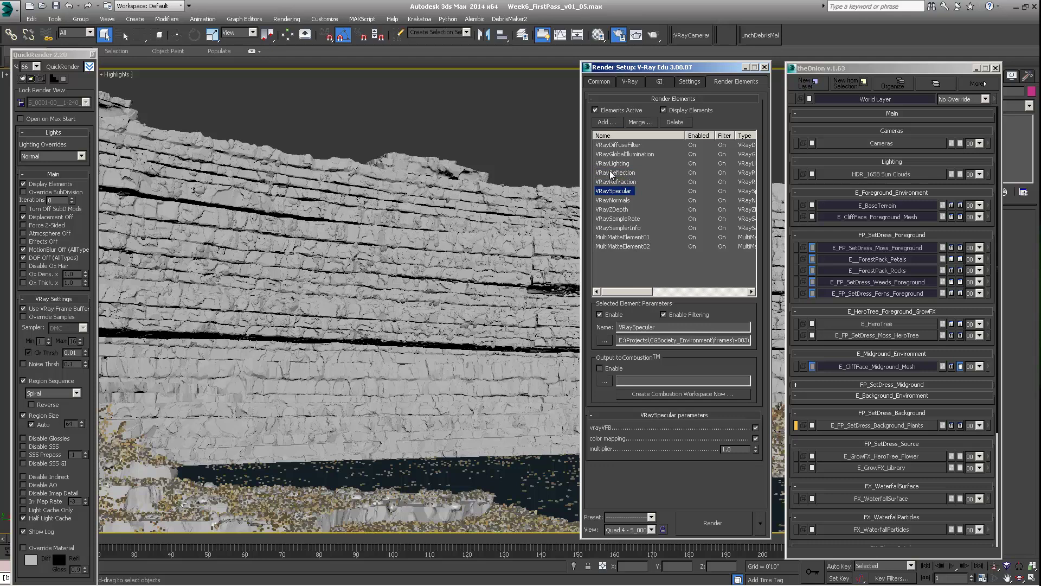
left_click(606, 173)
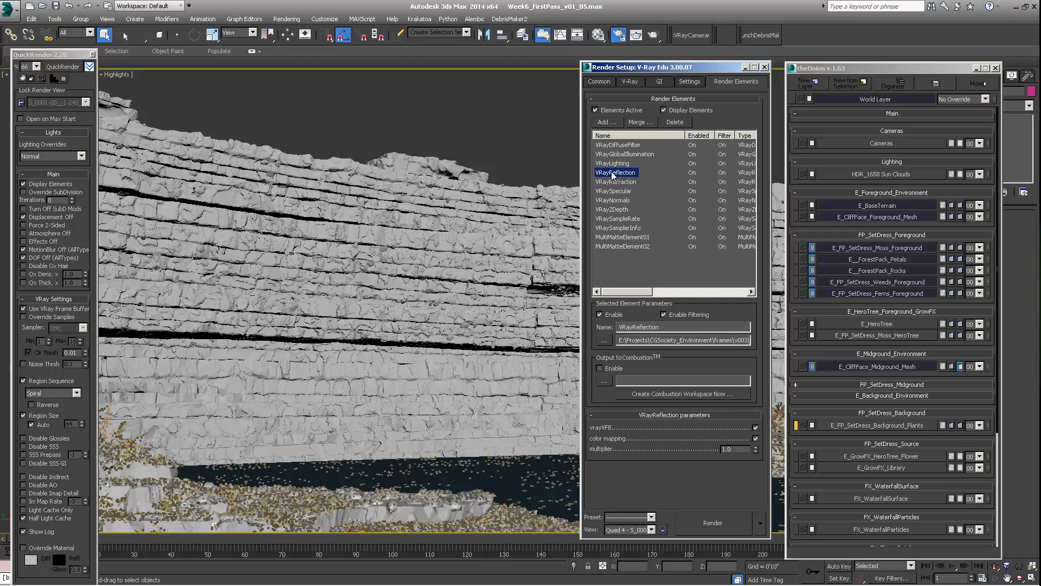
left_click(612, 192)
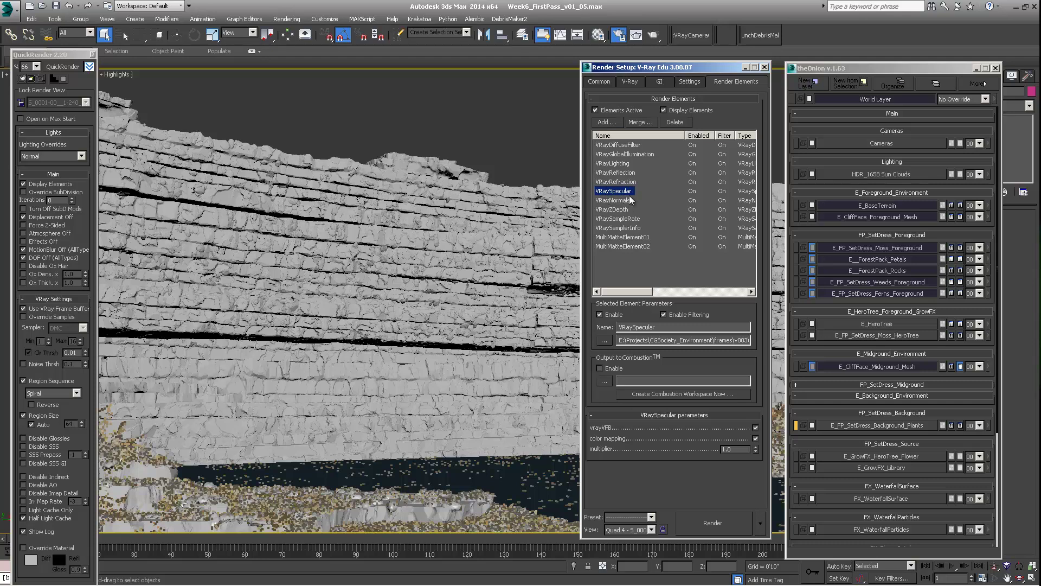
left_click(618, 220)
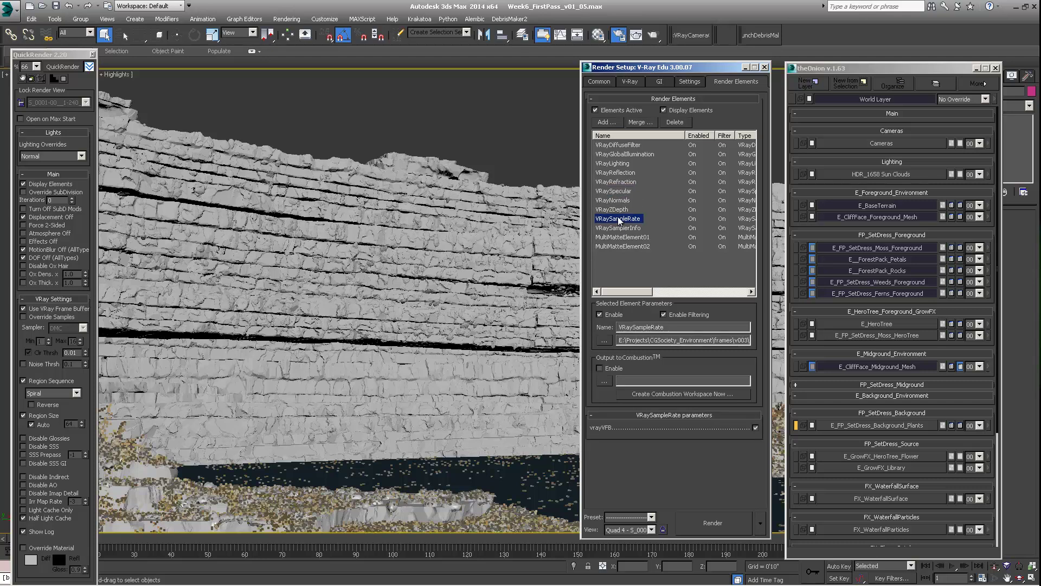
Expand the V-Ray adaptive image sampler settings and check the minimum and maximum subdivisions.
left_click(631, 81)
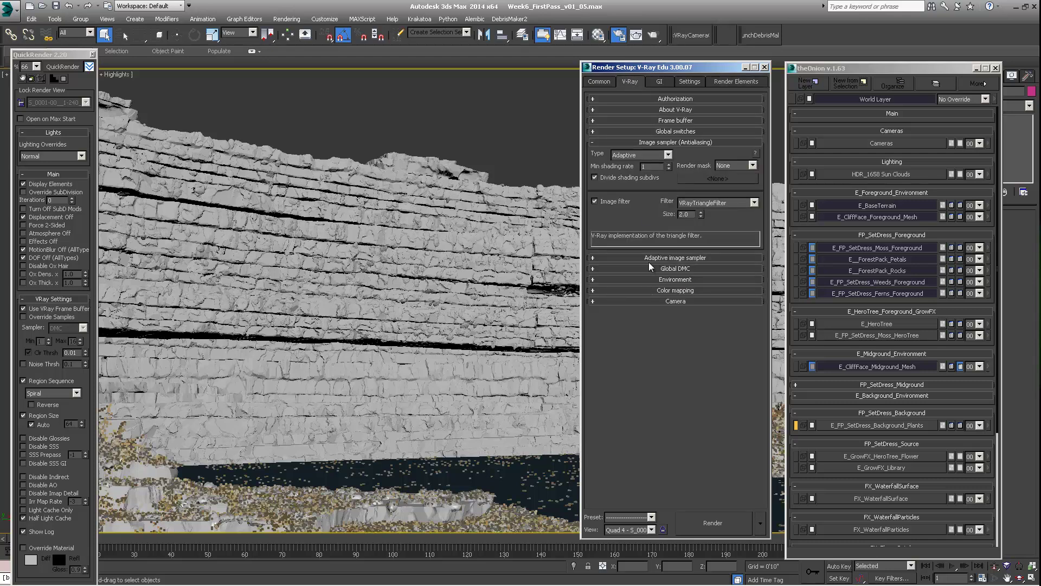
left_click(663, 257)
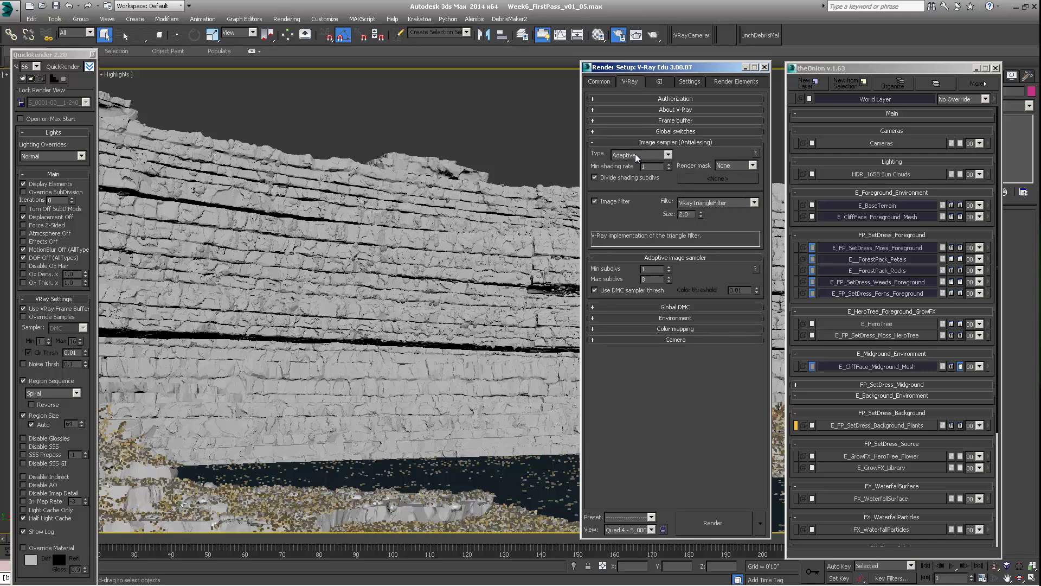
left_click(647, 279)
double_click(644, 269)
double_click(650, 280)
Rearrange the Render Setup and QuickRender windows over the viewport and start a QuickRender of the camera view.
left_click_drag(652, 66, 671, 70)
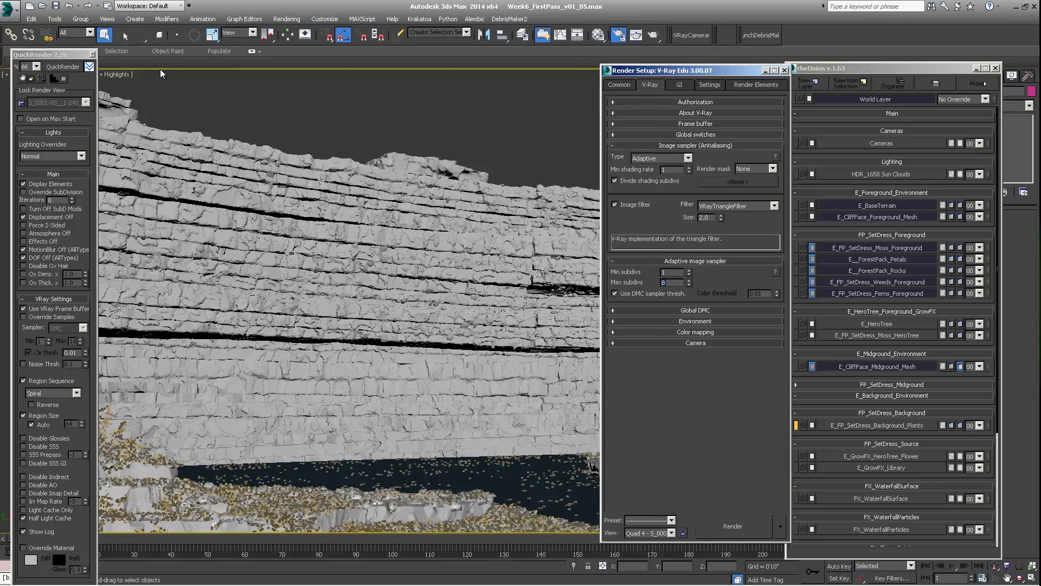
left_click_drag(69, 55, 137, 57)
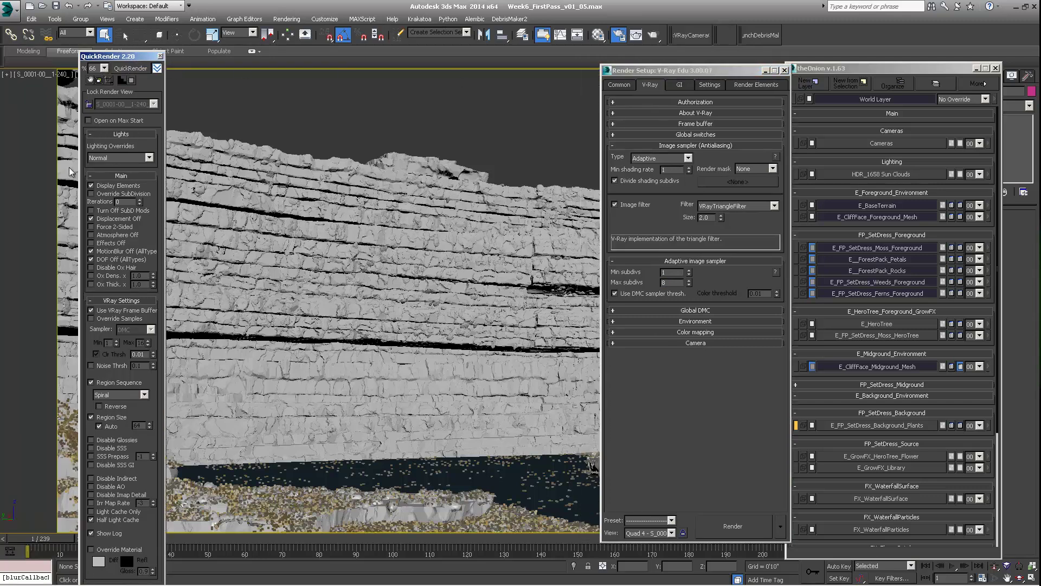
left_click(841, 68)
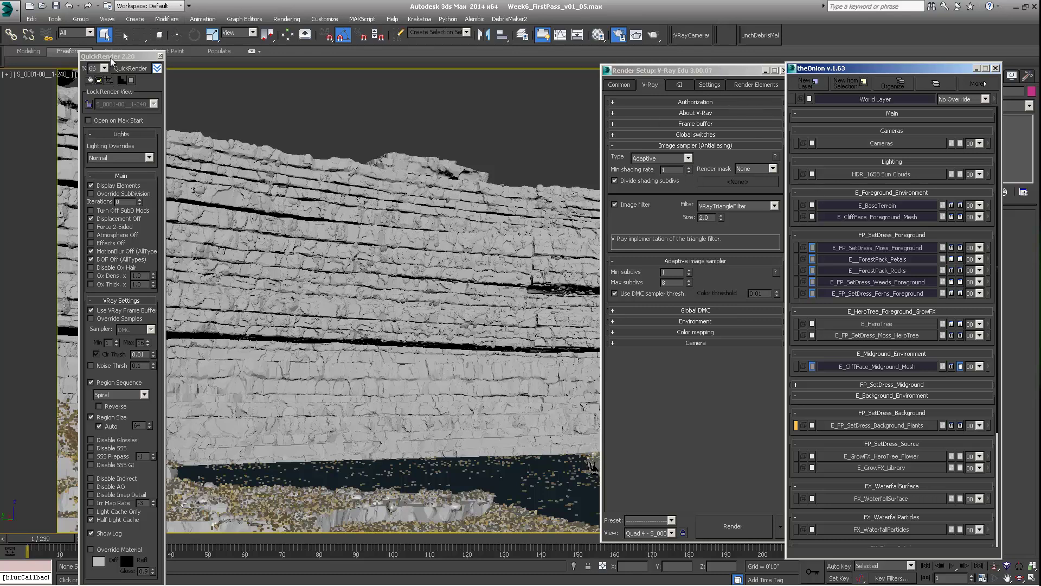
left_click_drag(111, 61, 97, 60)
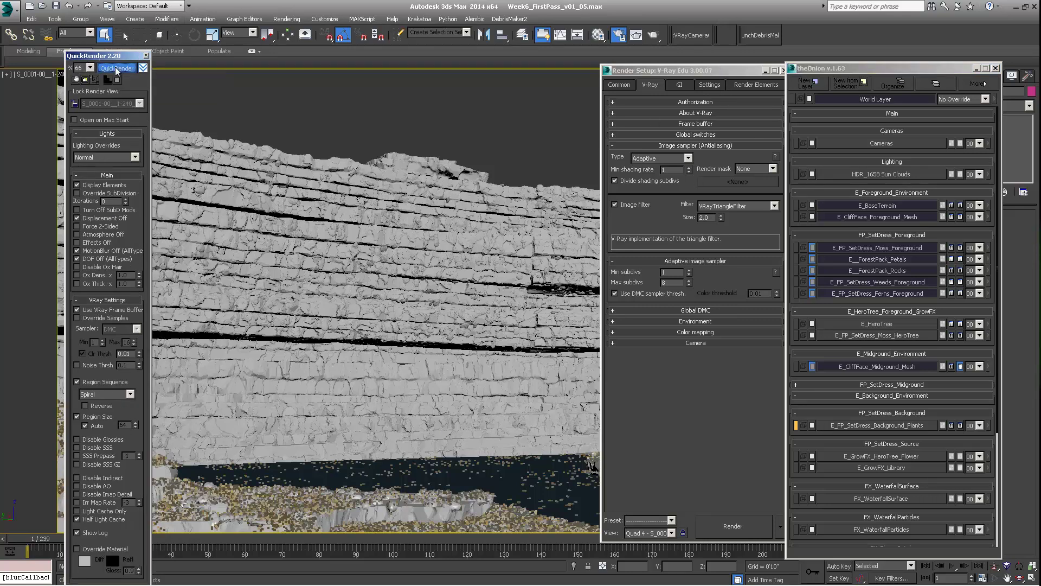
left_click(116, 69)
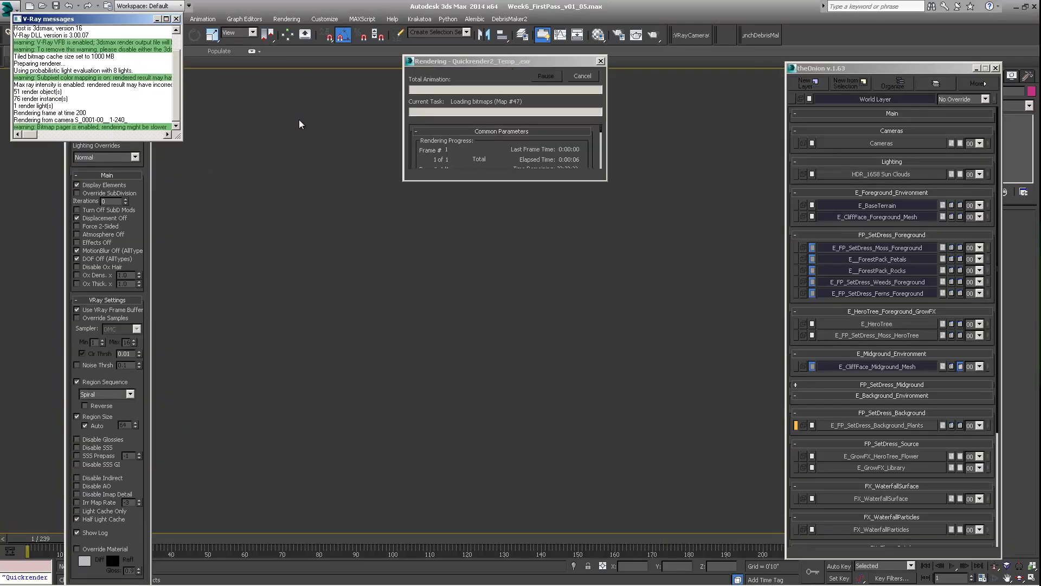
Open Windows Task Manager's performance graphs beside the V-Ray frame buffer to monitor CPU and memory usage during the render.
right_click(339, 576)
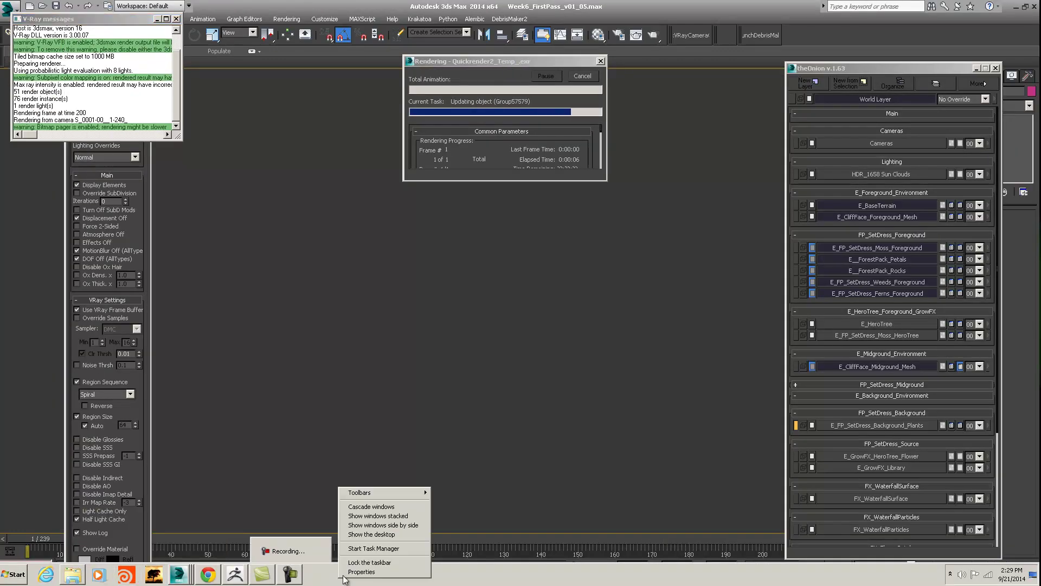
left_click(374, 549)
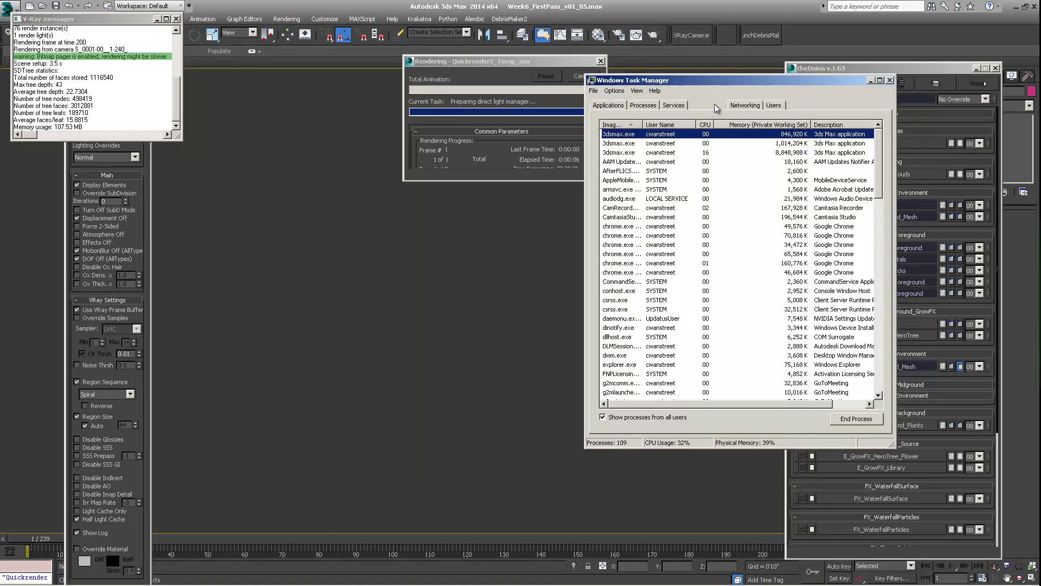
left_click(713, 104)
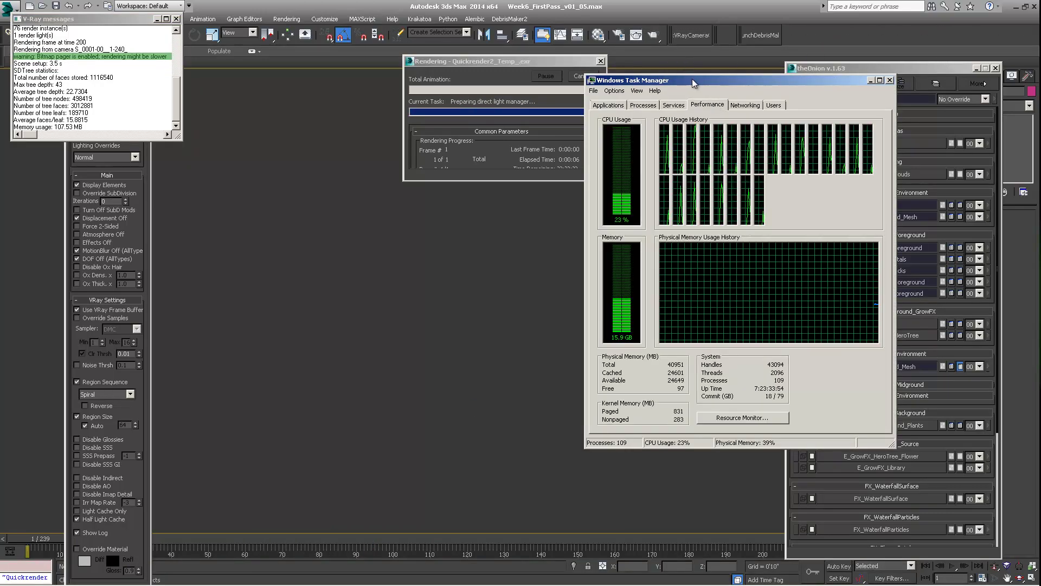
left_click_drag(692, 79, 776, 103)
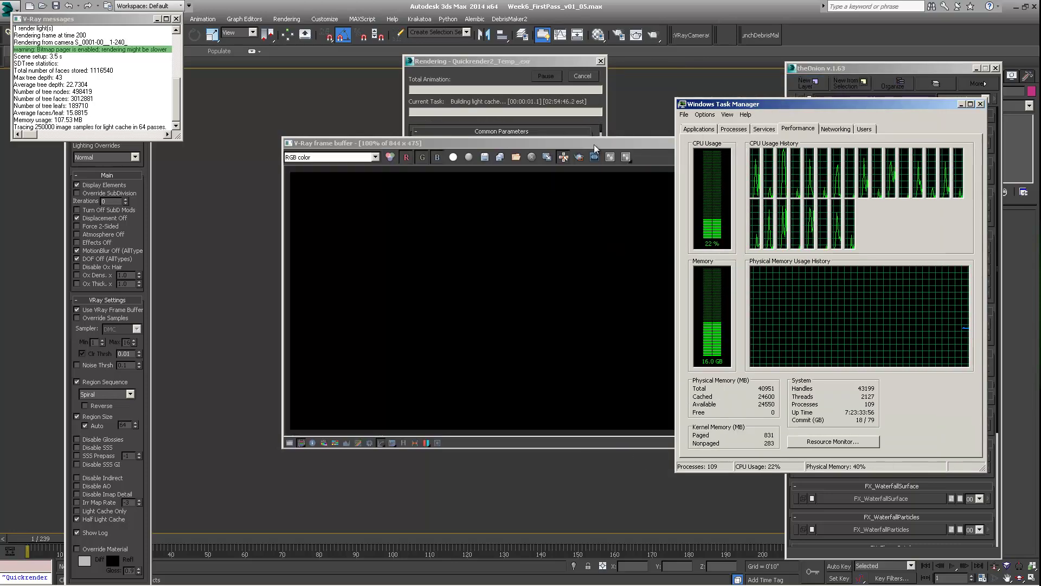
left_click_drag(593, 145, 457, 149)
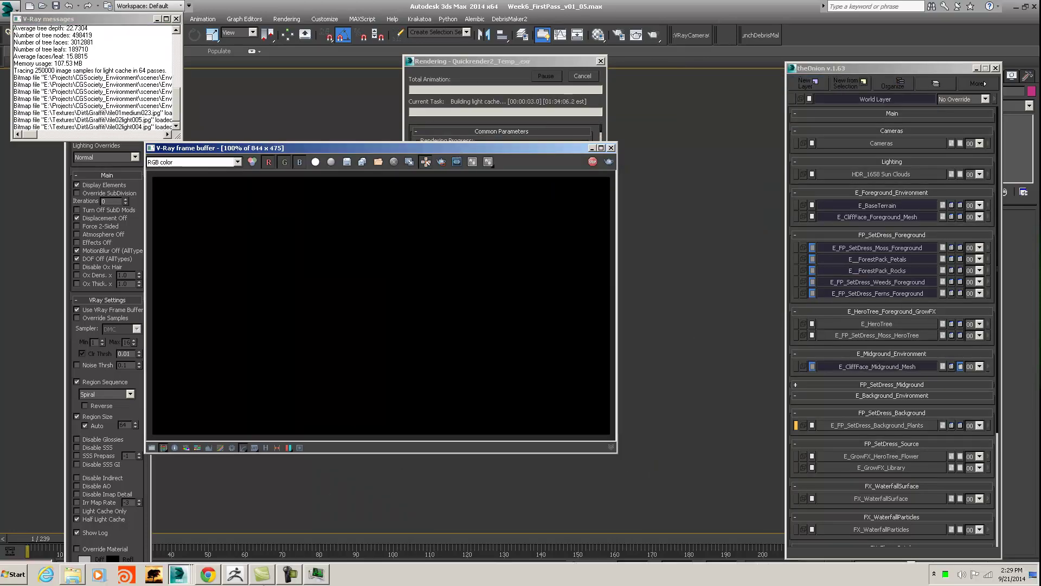
left_click(317, 574)
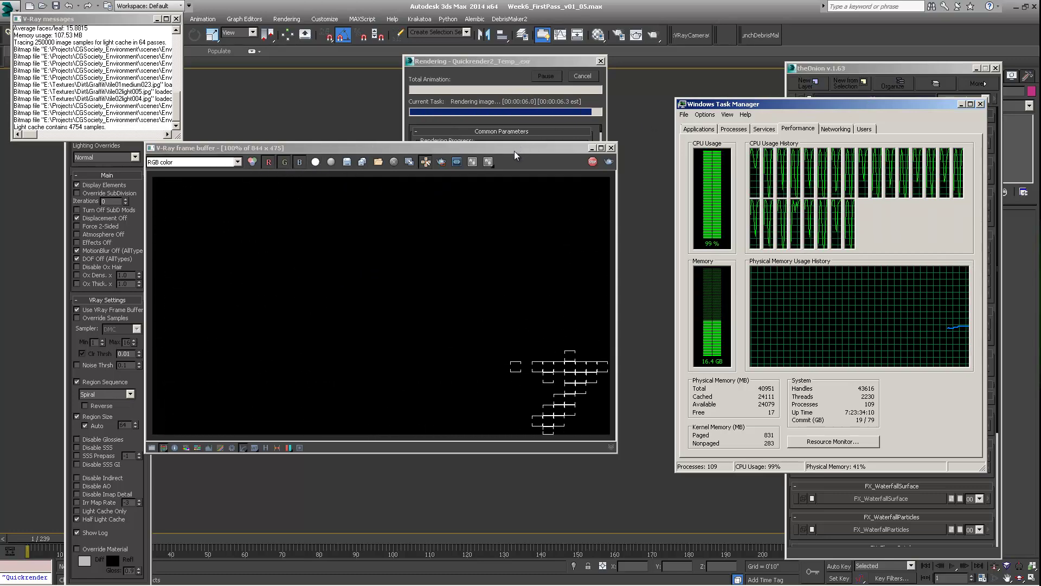
Check the render's alpha channel in the V-Ray frame buffer, reopen Render Setup, and restore the RGB color display.
left_click_drag(514, 150, 484, 180)
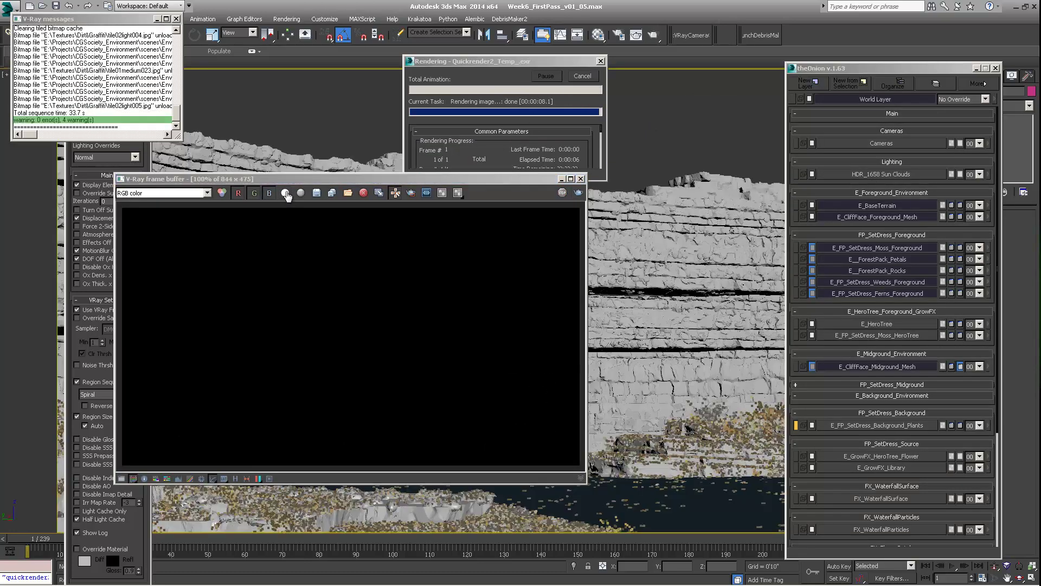
left_click(286, 193)
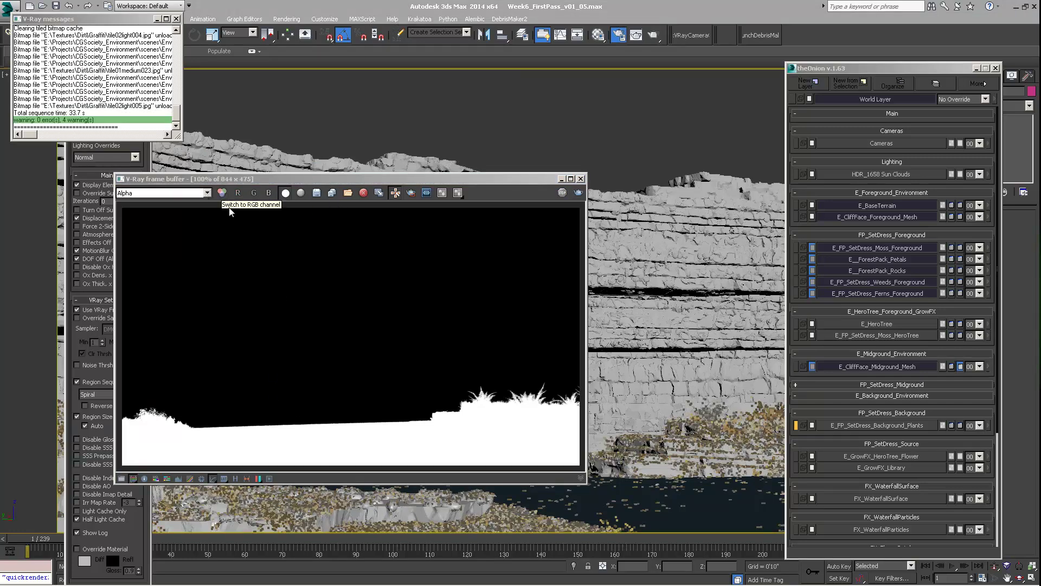
key("F10")
left_click(199, 191)
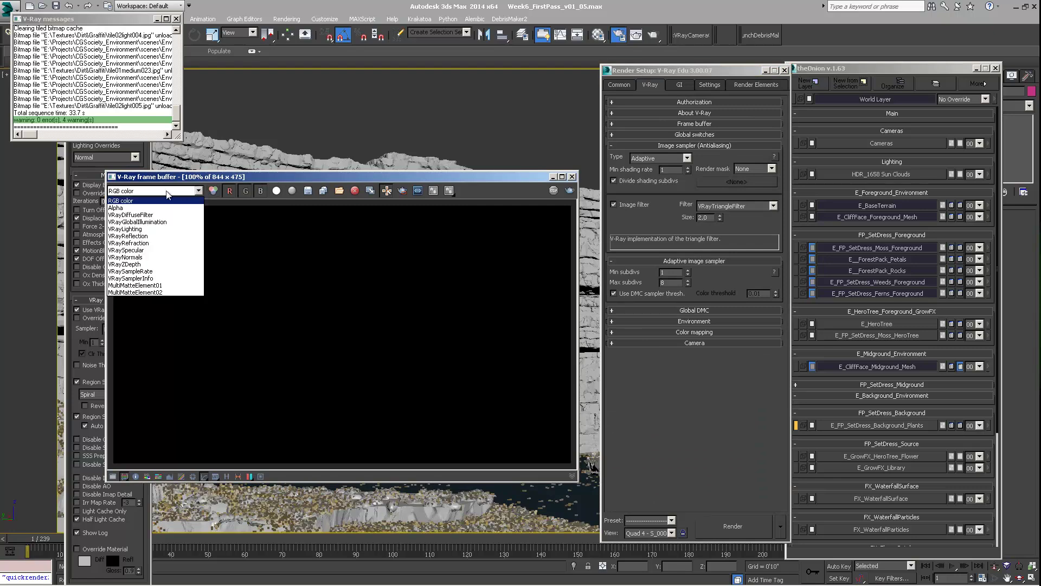
left_click(123, 201)
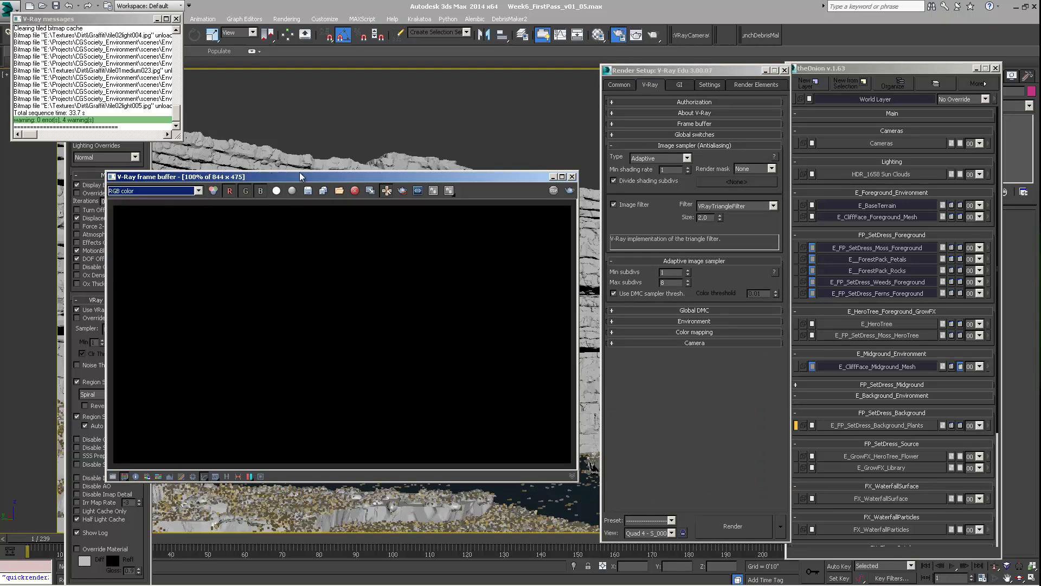
Review the V-Ray global switches together with the common time output, output size and render output settings.
left_click(879, 173)
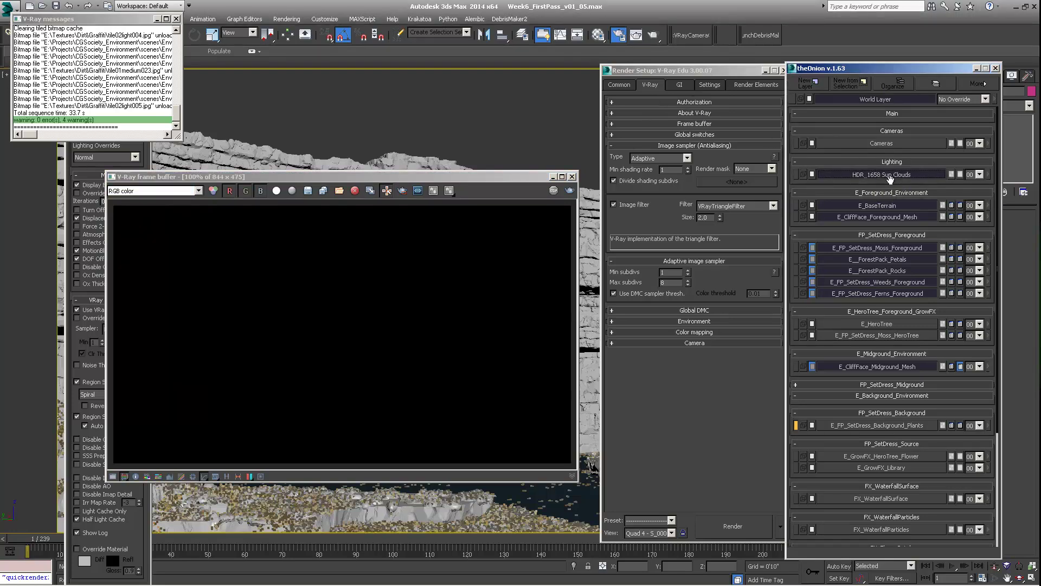
left_click(649, 133)
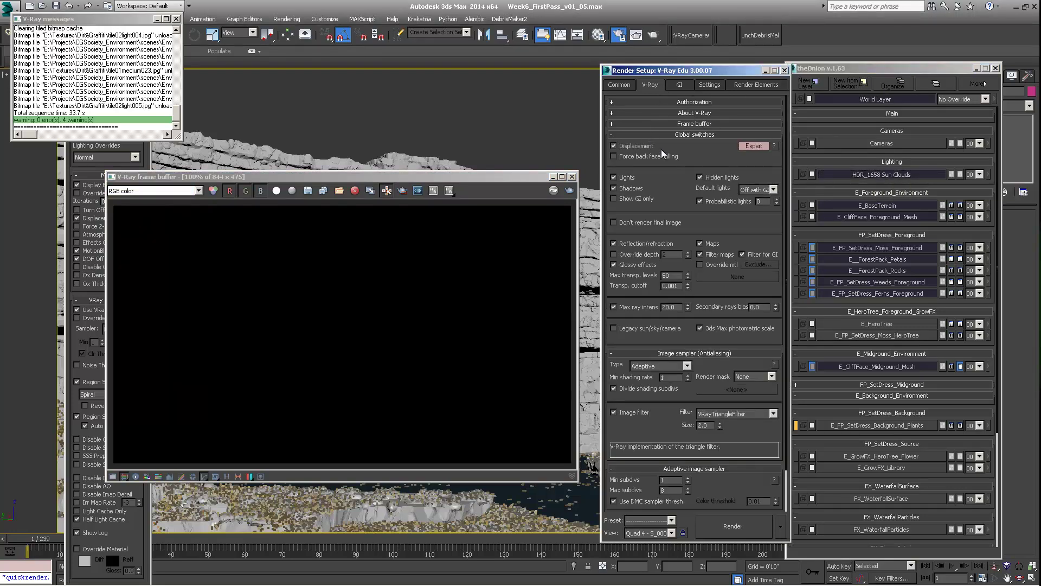
left_click(616, 86)
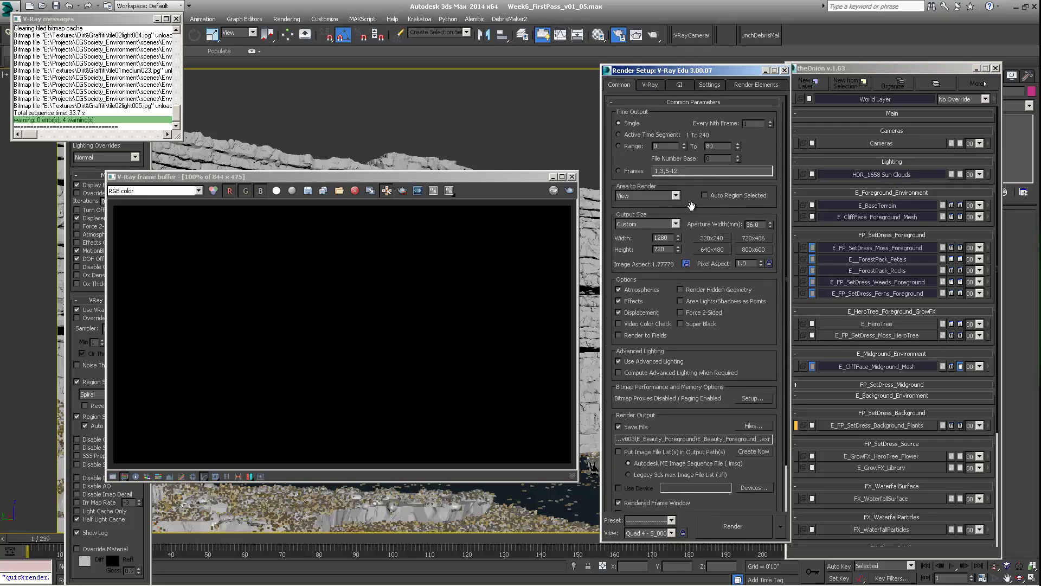
scroll(715, 475, "down", 3)
scroll(714, 449, "up", 3)
left_click(650, 85)
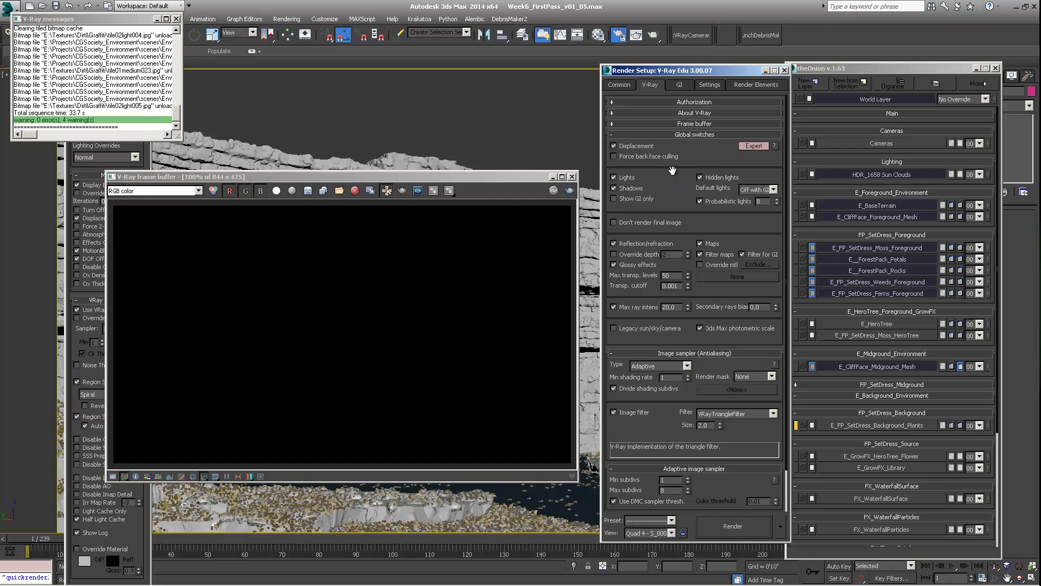
scroll(714, 142, "down", 1)
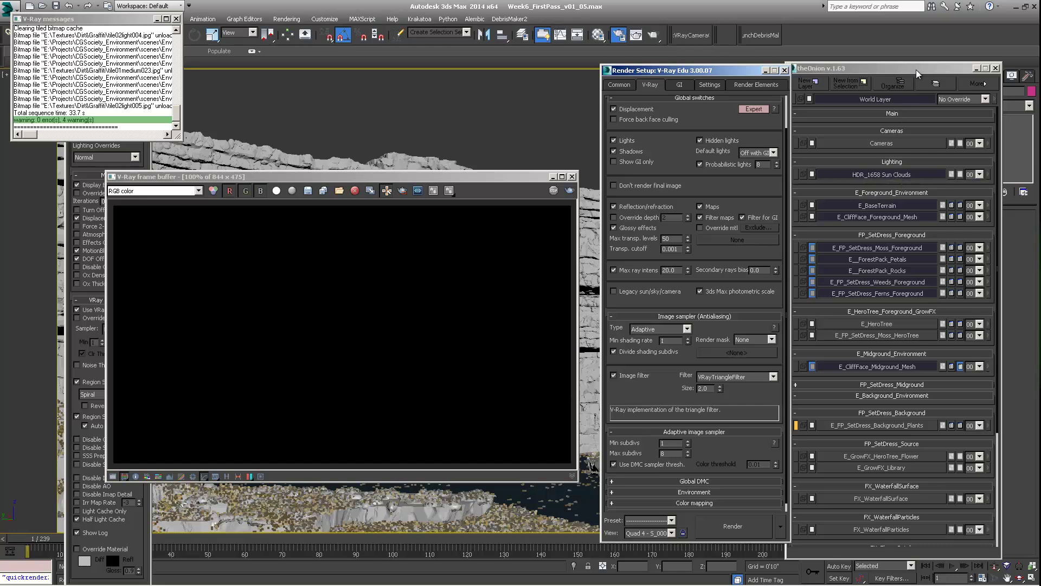
Reposition the layer manager and Render Setup windows, and turn off Hidden lights and Probabilistic lights in the V-Ray global switches.
left_click_drag(916, 73, 894, 75)
left_click_drag(705, 71, 660, 75)
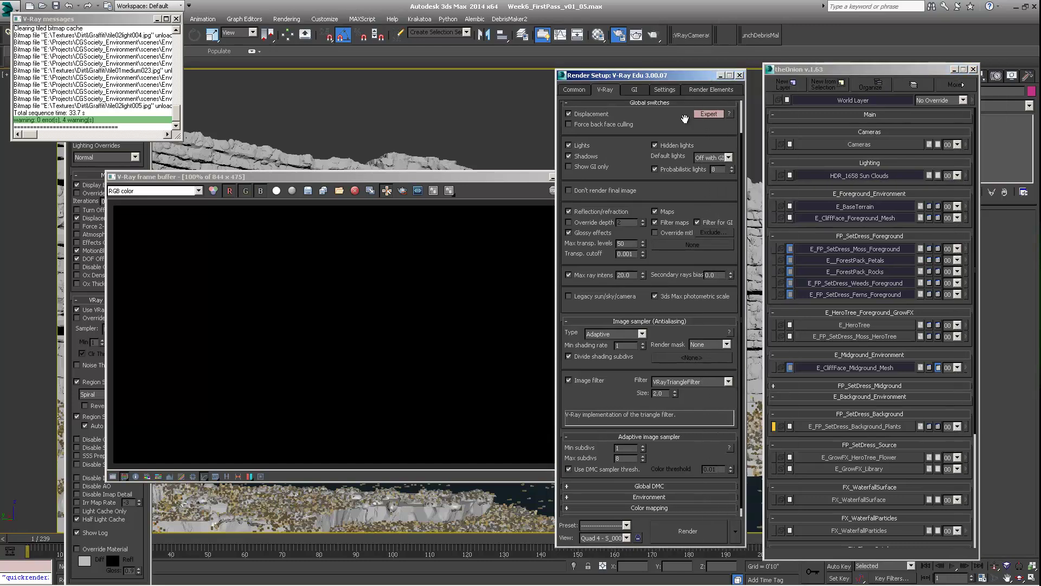
left_click(655, 145)
scroll(645, 173, "up", 1)
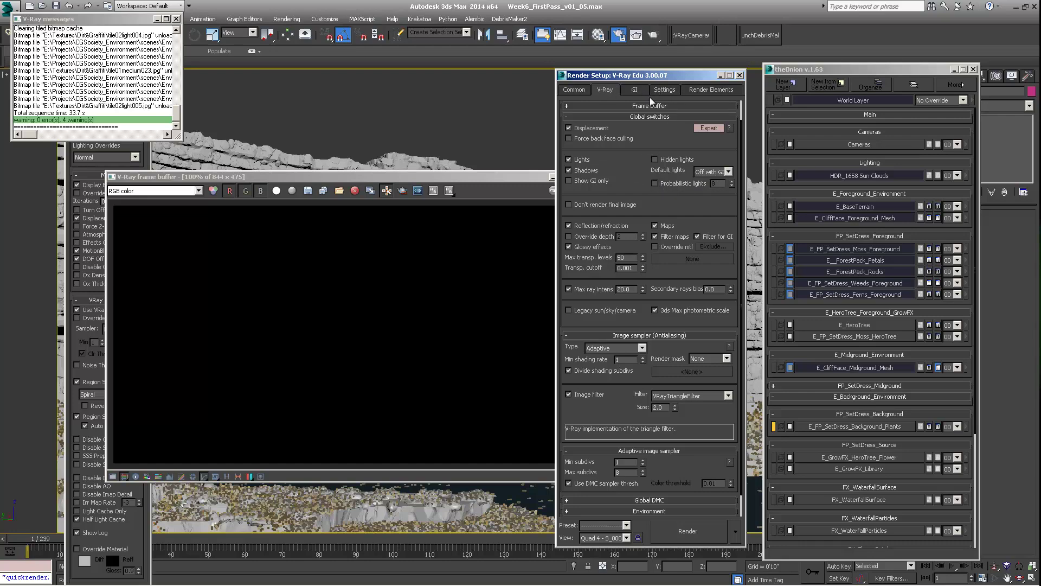
Review the V-Ray system settings, examining the dynamic memory limit and the bucket width.
left_click(662, 91)
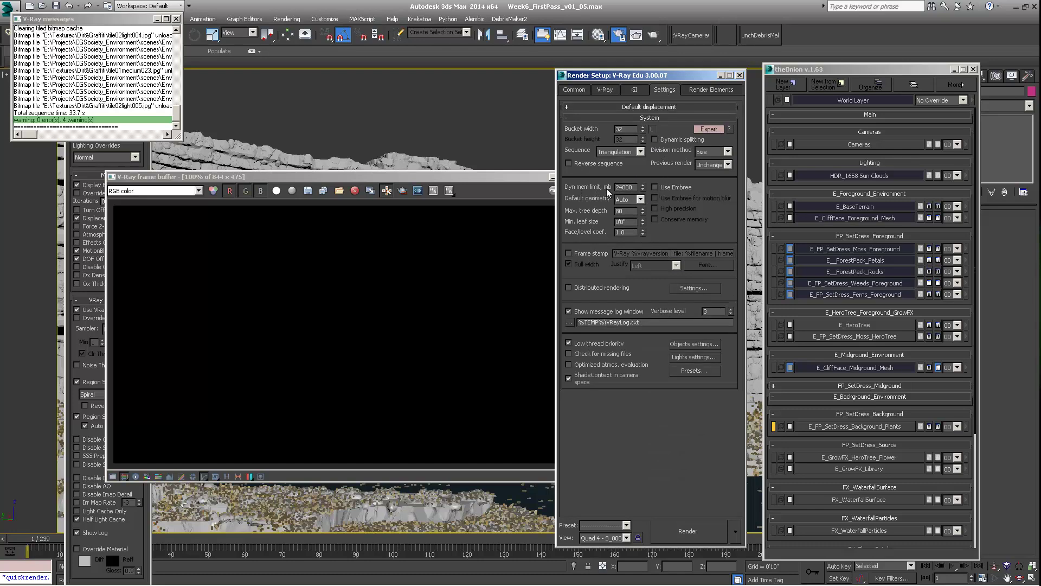
left_click_drag(636, 188, 599, 186)
left_click_drag(634, 187, 612, 187)
left_click_drag(632, 187, 611, 186)
double_click(624, 129)
left_click(135, 461)
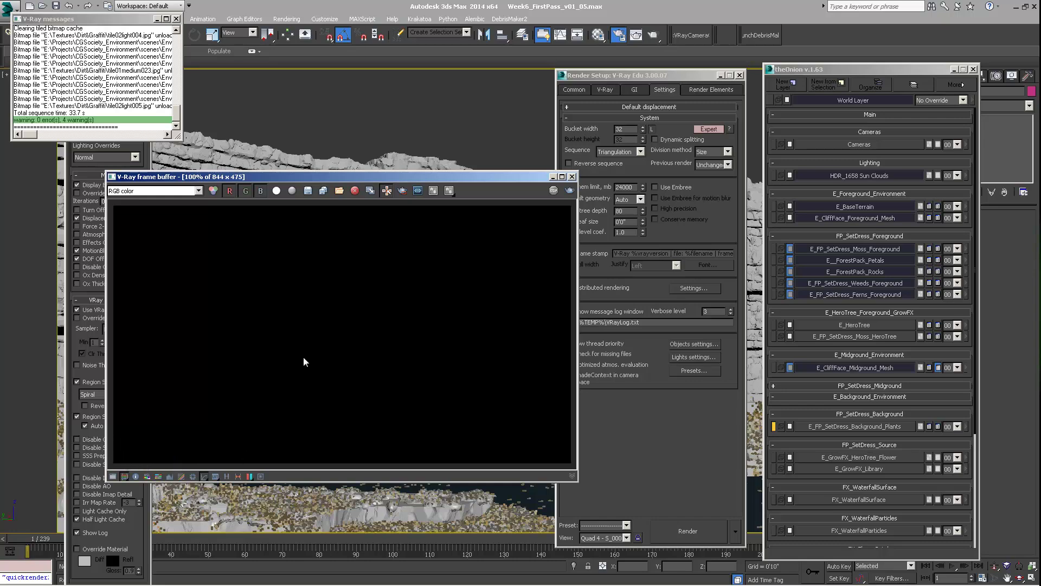
Arrange the V-Ray frame buffer and Render Setup windows side by side without overlap, keeping the system settings in view.
left_click_drag(431, 176, 393, 185)
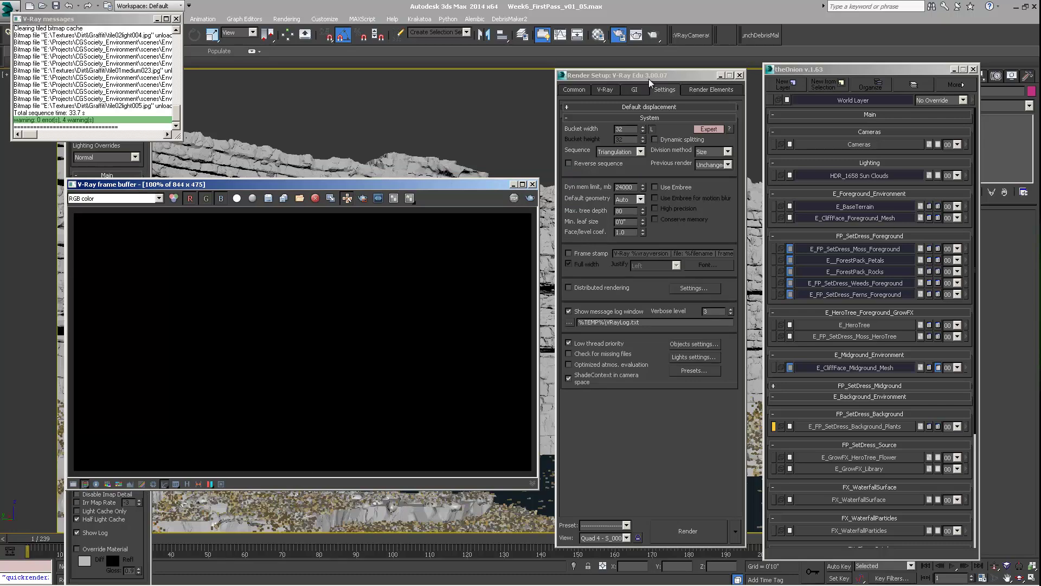
left_click_drag(649, 77, 659, 66)
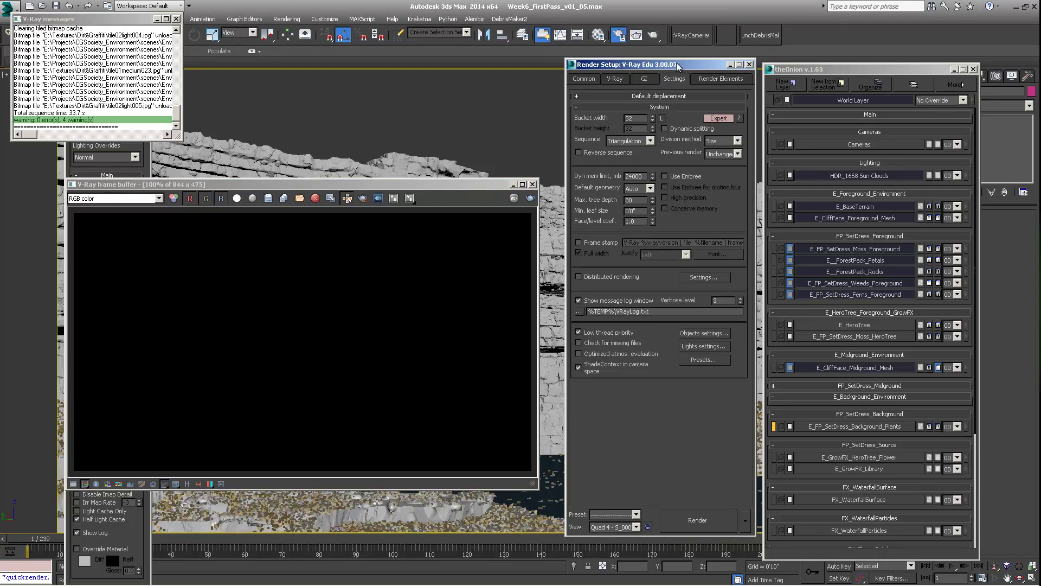
left_click_drag(692, 64, 670, 67)
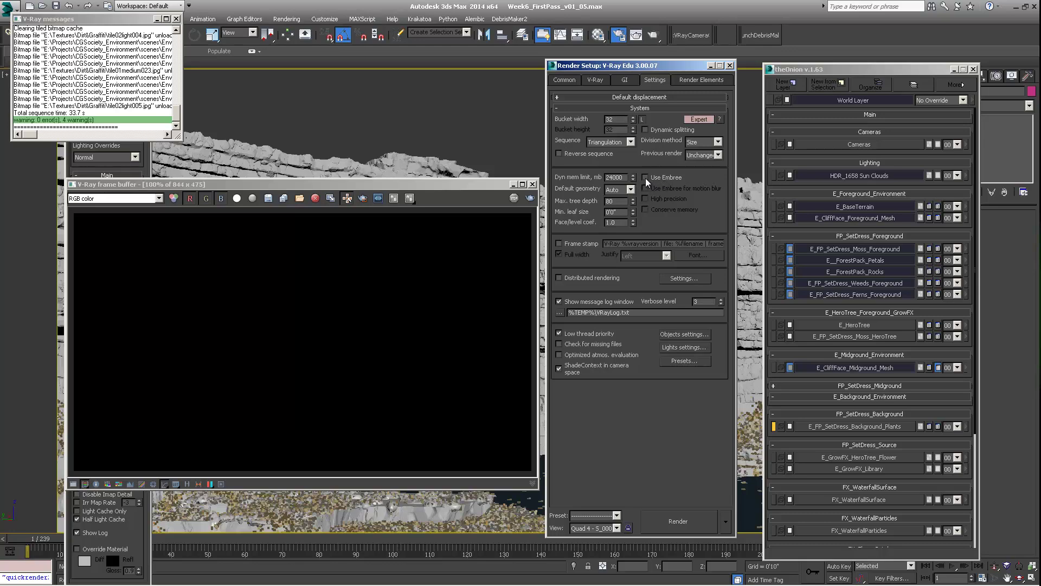
left_click_drag(632, 71, 661, 71)
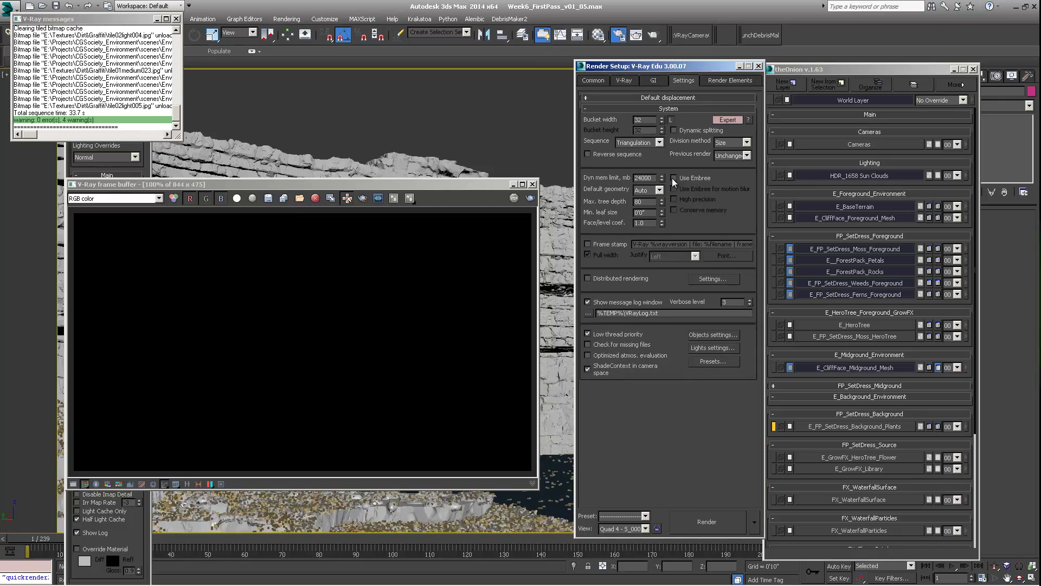
left_click_drag(661, 66, 642, 68)
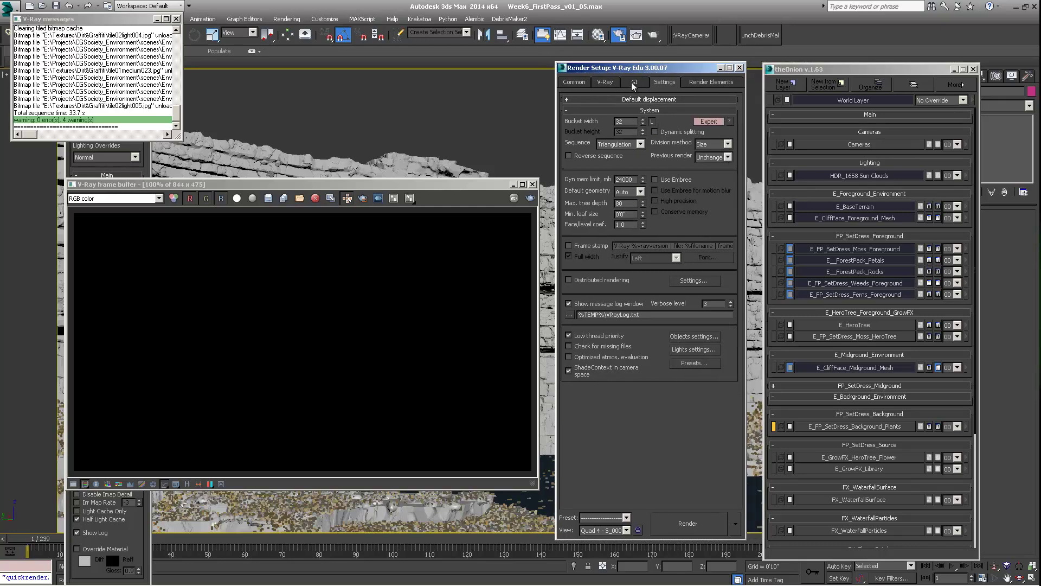
Return to the V-Ray image sampler settings and review the available sampler types and the adaptive sampler's maximum subdivisions.
left_click(601, 82)
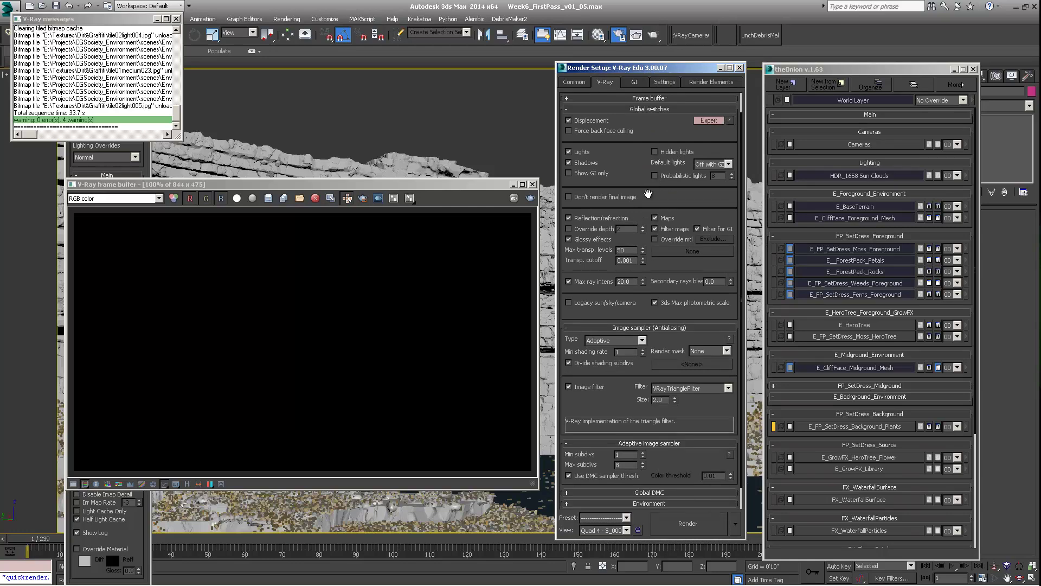
left_click_drag(648, 193, 649, 159)
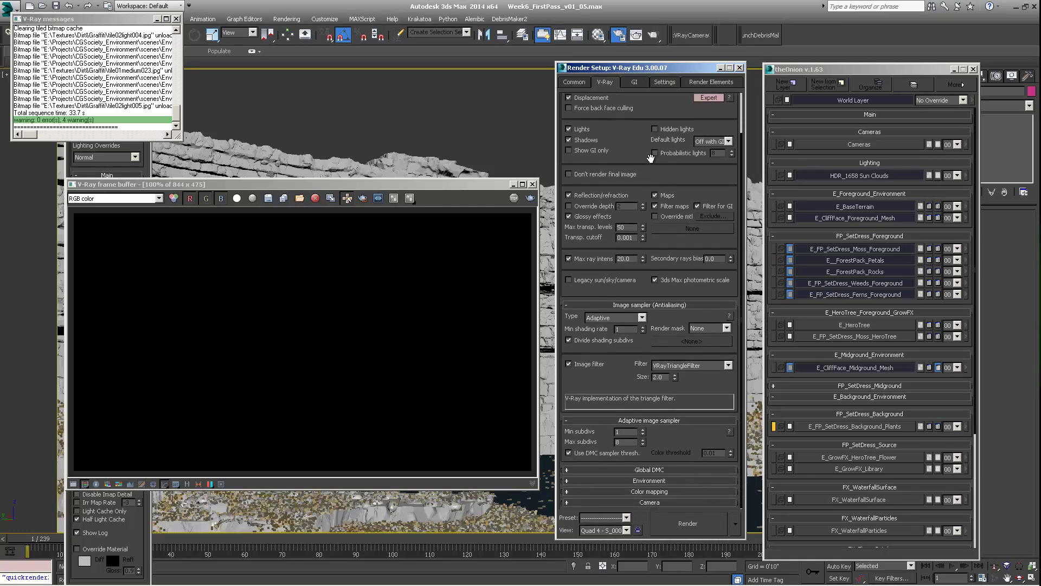
left_click(642, 318)
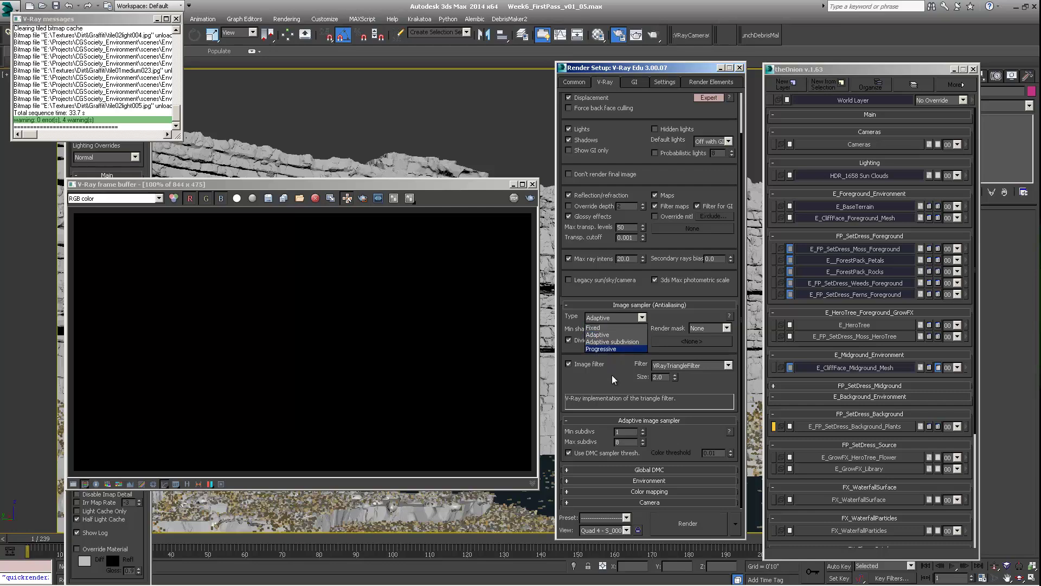
left_click(627, 443)
left_click_drag(627, 443, 595, 442)
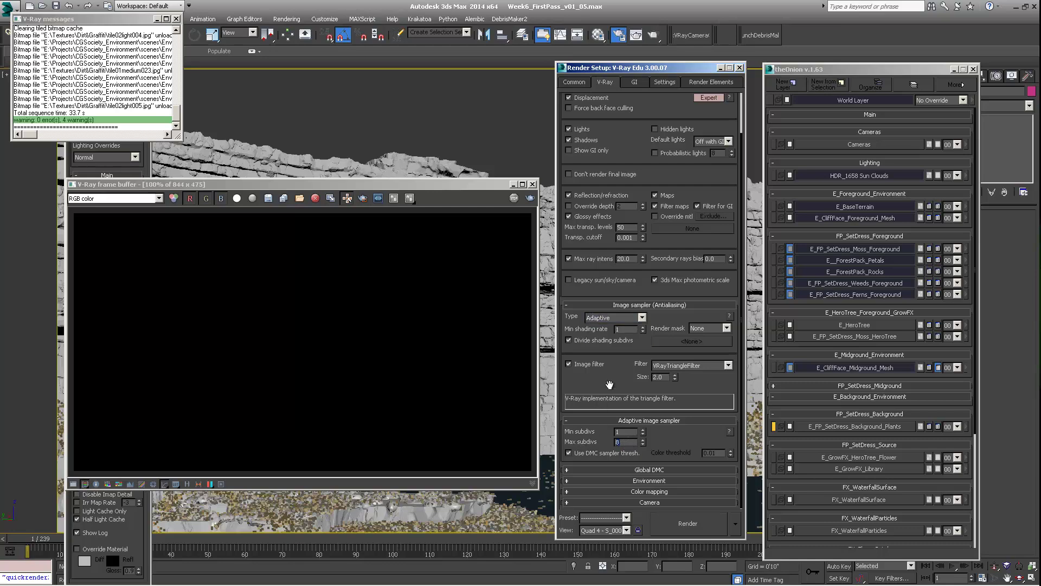
type("3")
Select the HDR light on the HDR_1658 Sun Clouds layer, including lights in the object selection list.
left_click_drag(665, 72, 679, 72)
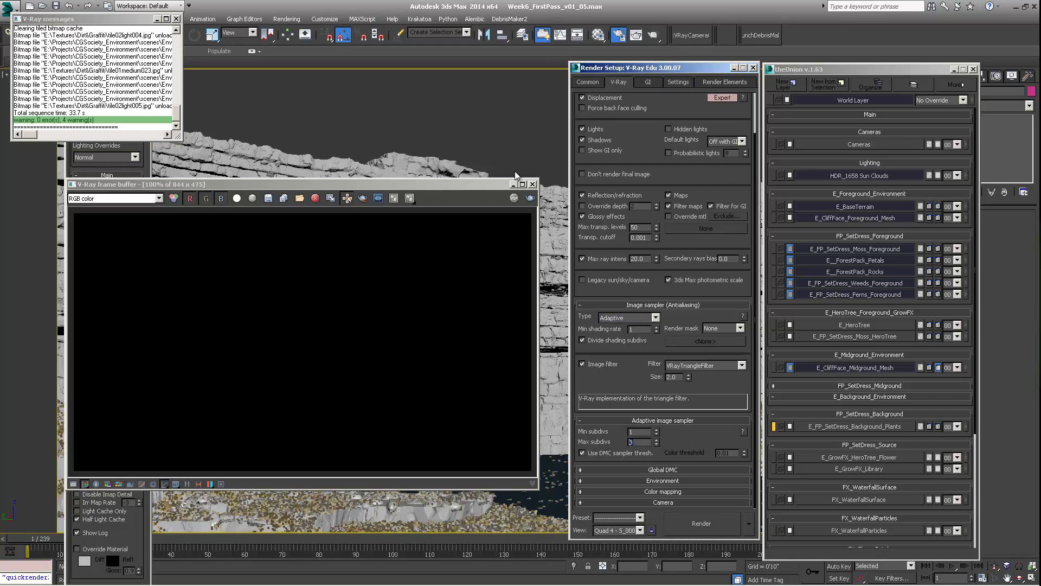
right_click(855, 177)
key("Escape")
right_click(967, 177)
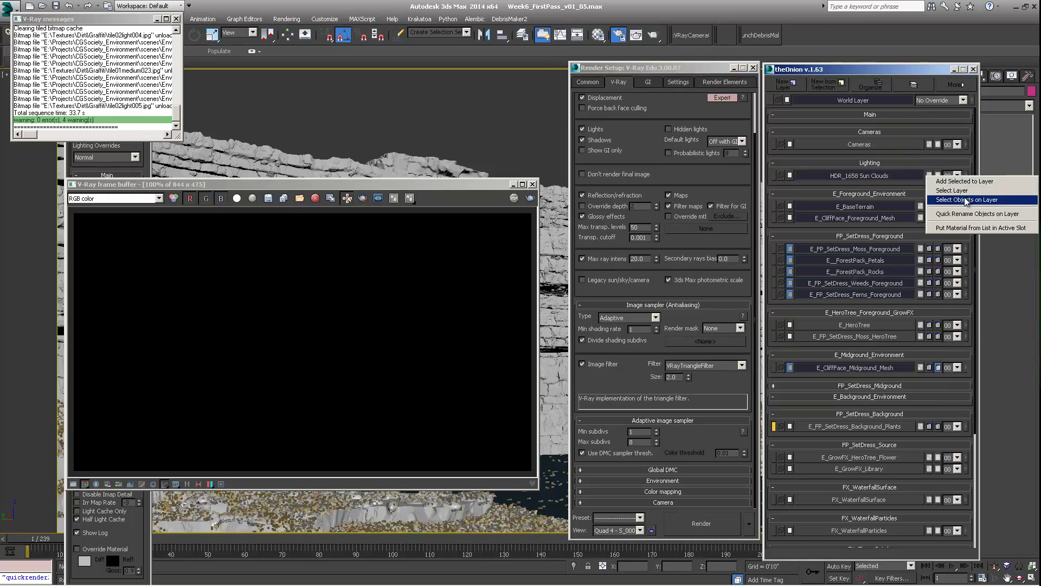
left_click(967, 199)
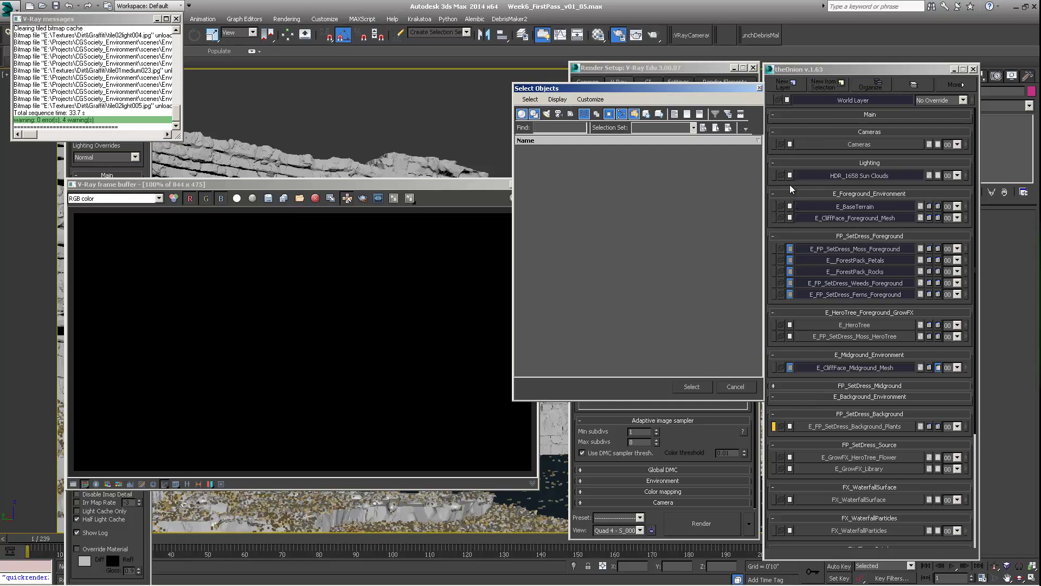
left_click(546, 113)
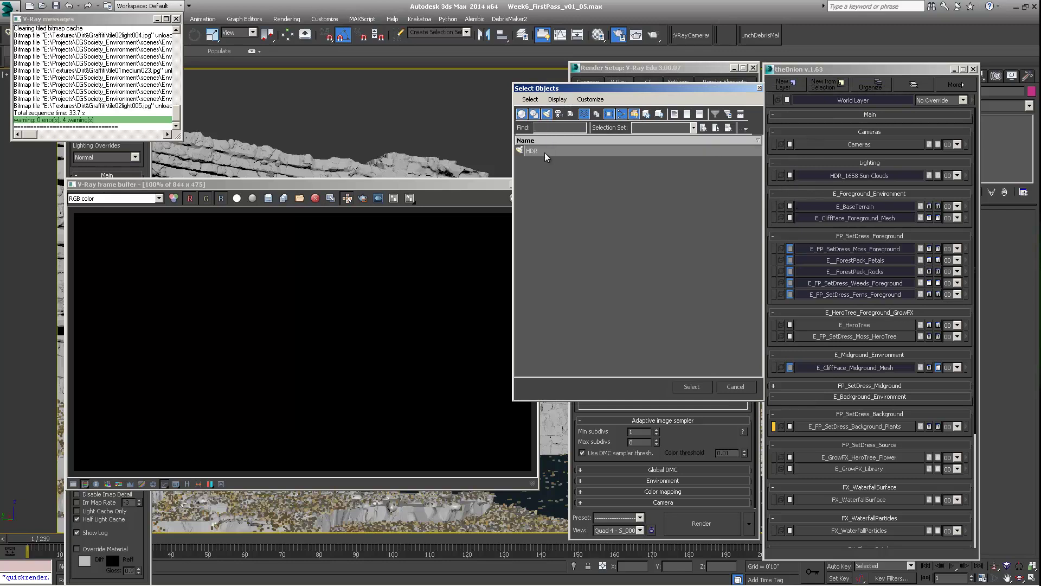
left_click(534, 152)
left_click(690, 387)
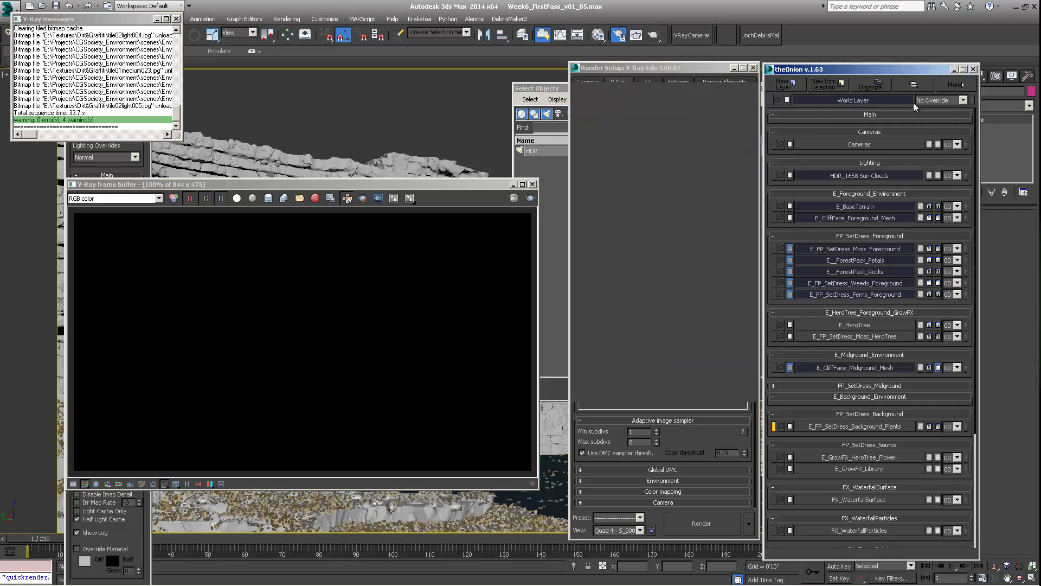
Check the HDR light's parameters and the hide-by-category display options, and return to the V-Ray global switches.
left_click_drag(921, 71, 786, 64)
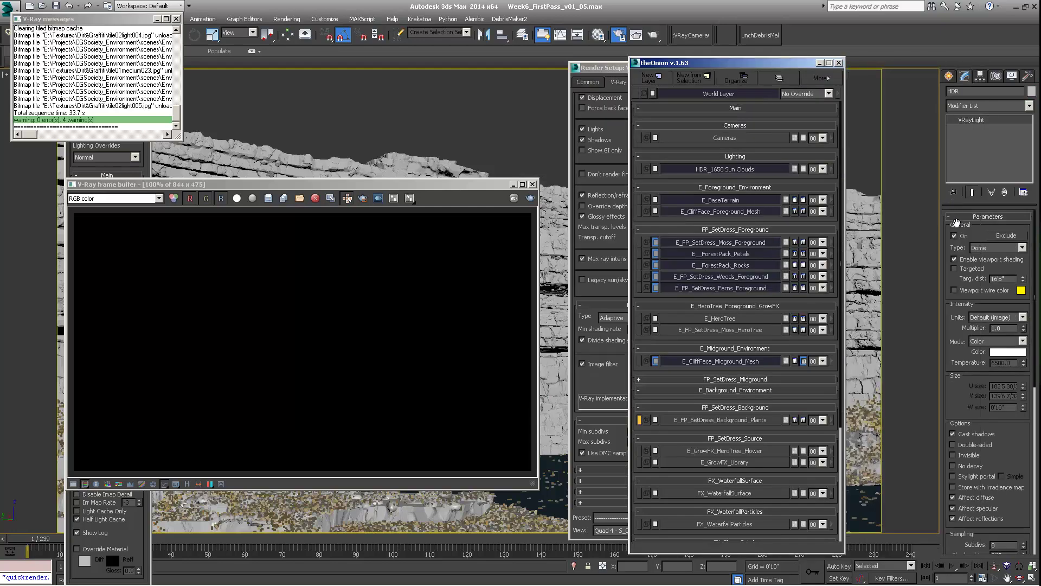
left_click(1017, 77)
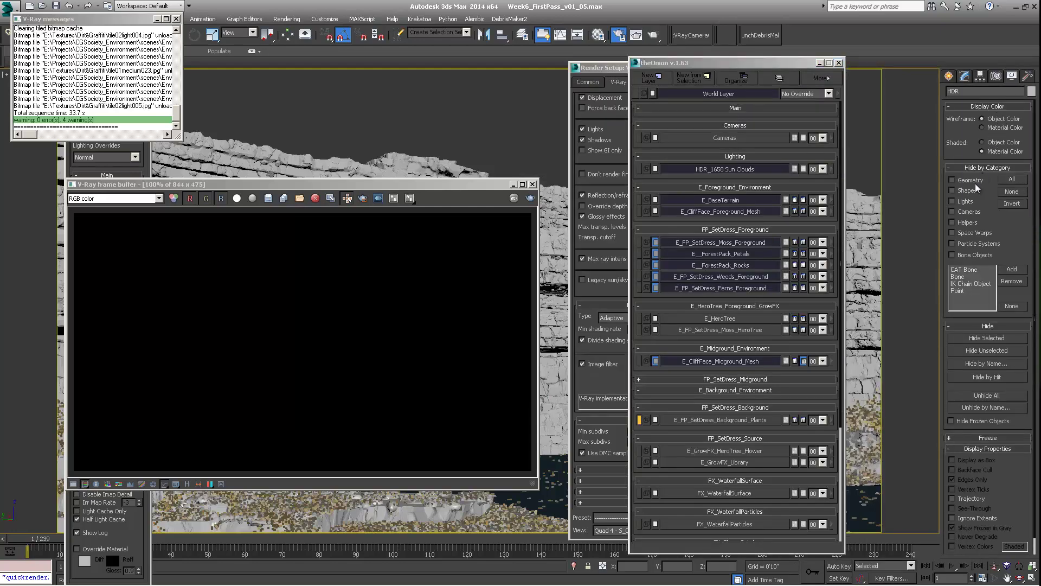
left_click_drag(787, 64, 933, 65)
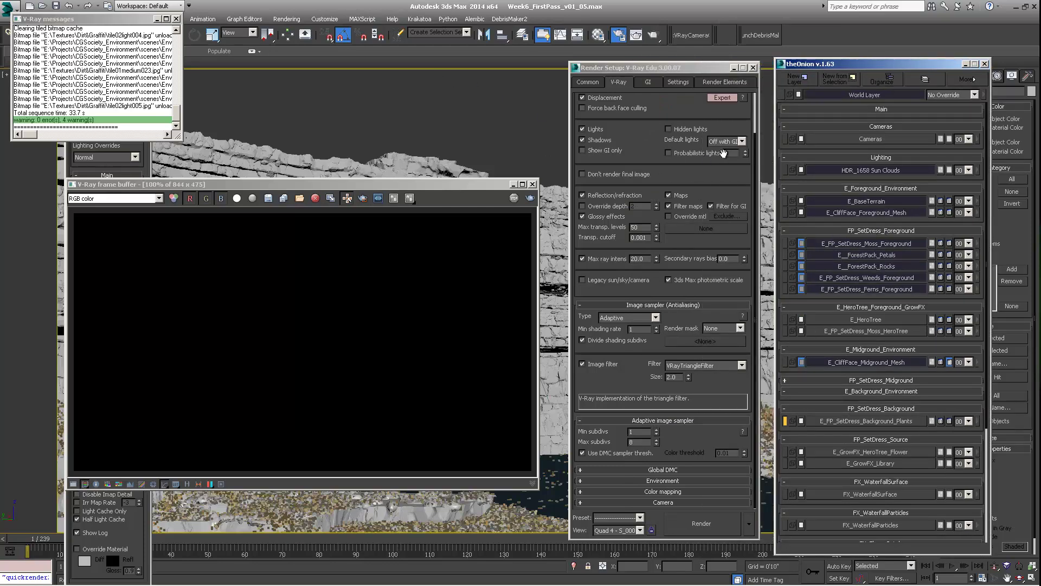
left_click_drag(687, 116, 684, 186)
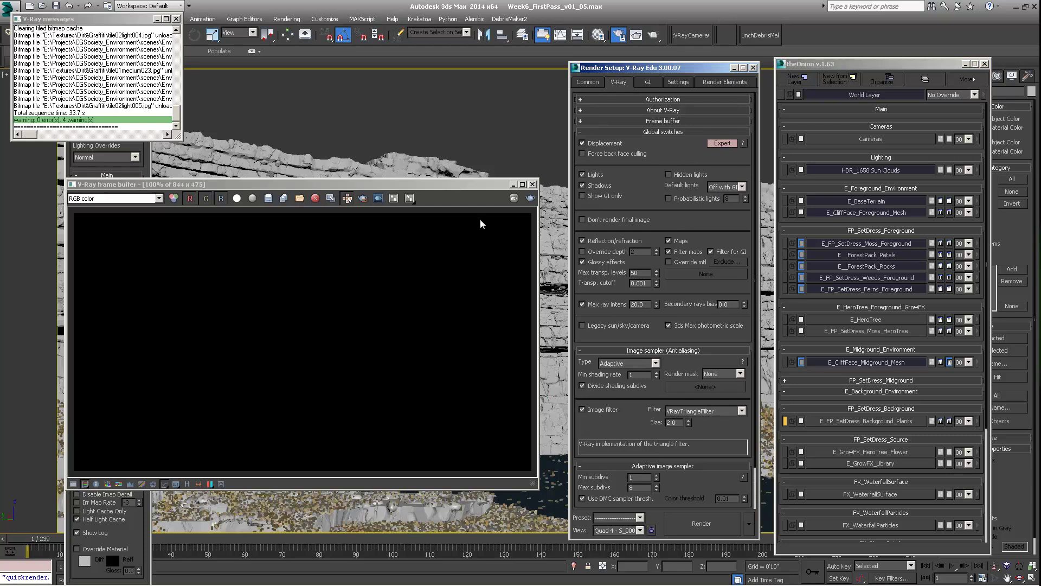
Uncover the viewport, select the foreground ground object, and open its V-Ray object properties.
left_click_drag(471, 185, 436, 107)
left_click(437, 514)
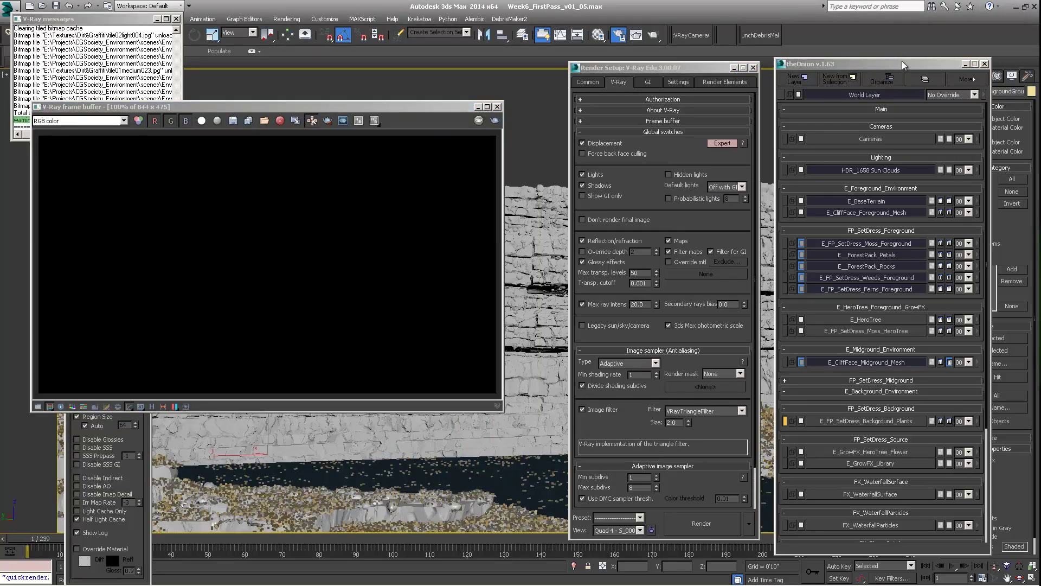
left_click_drag(903, 61, 819, 53)
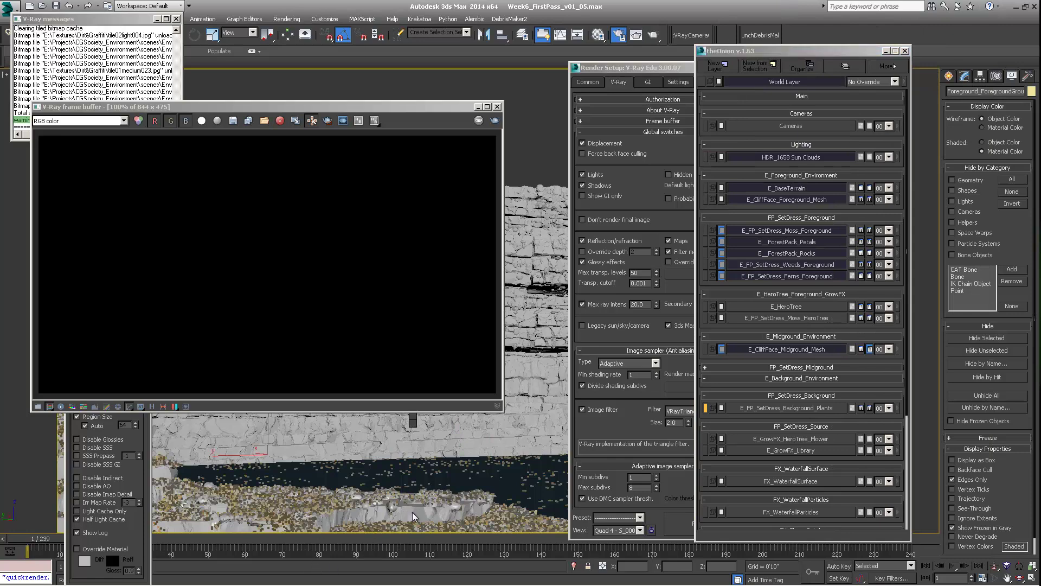
right_click(410, 419)
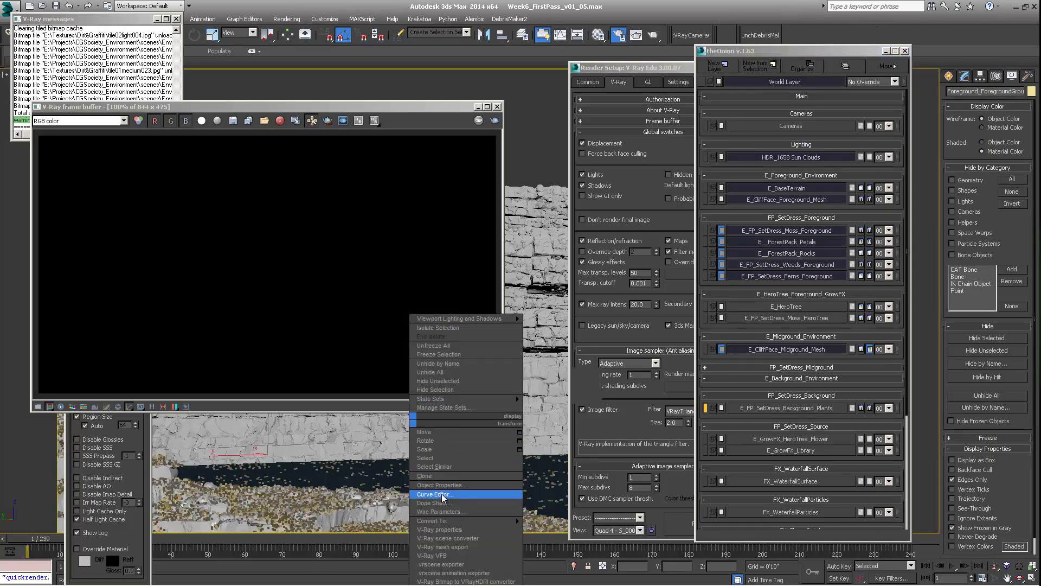
left_click(438, 529)
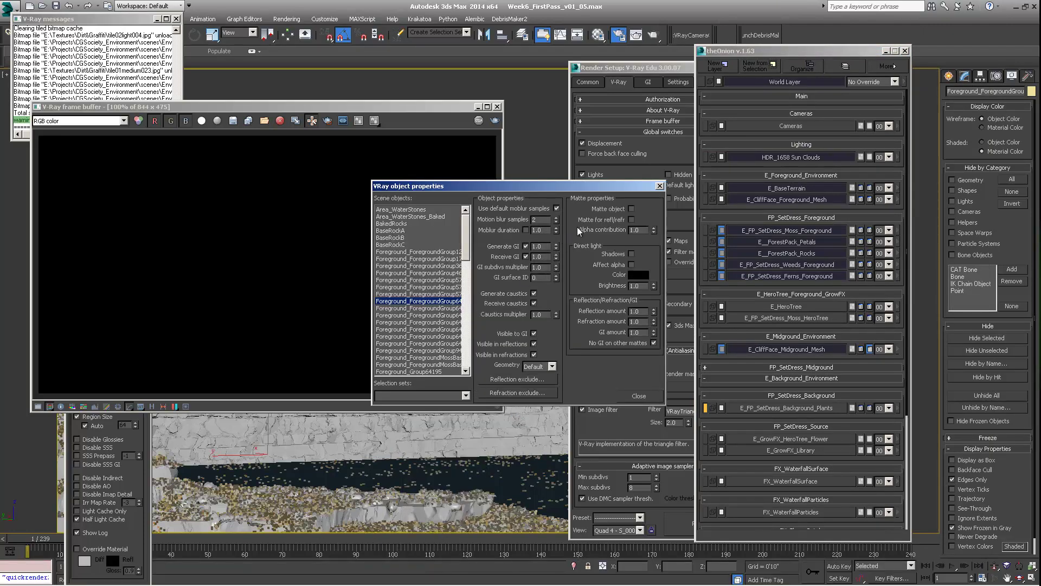
Close the V-Ray object properties and check the selected foreground object's general Object Properties.
left_click(660, 186)
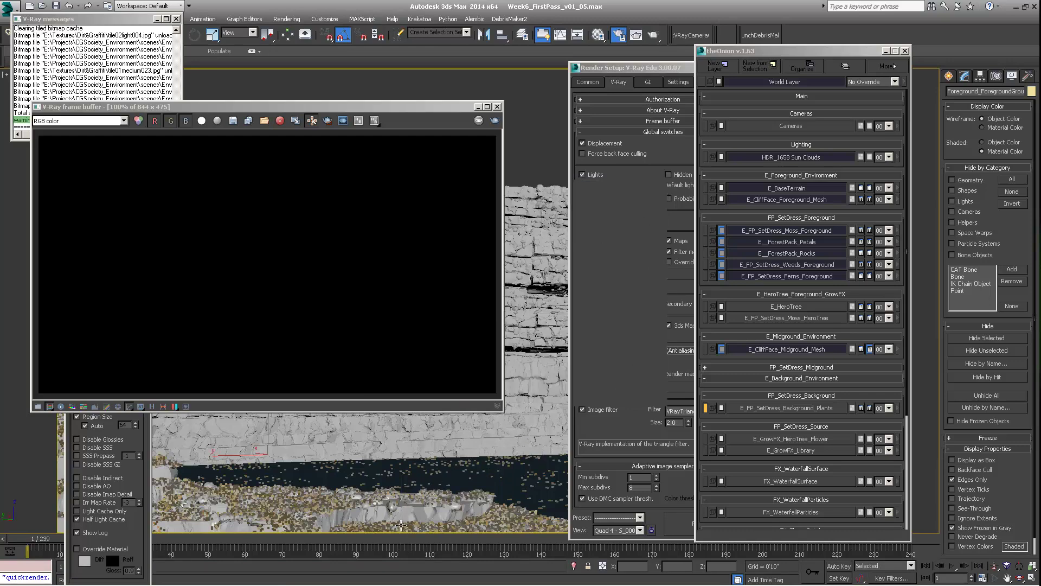
right_click(410, 419)
left_click(441, 484)
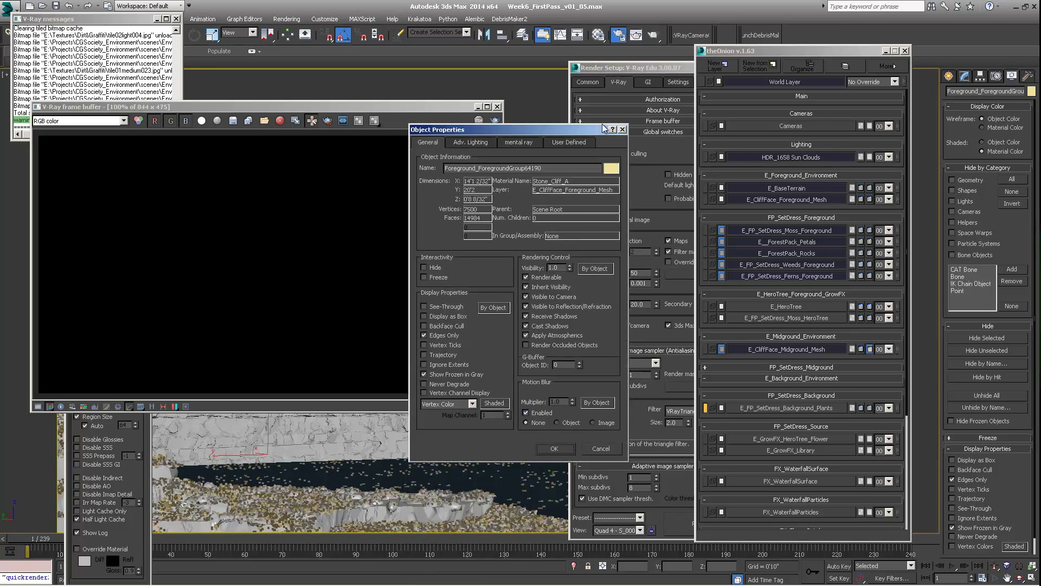
left_click(623, 130)
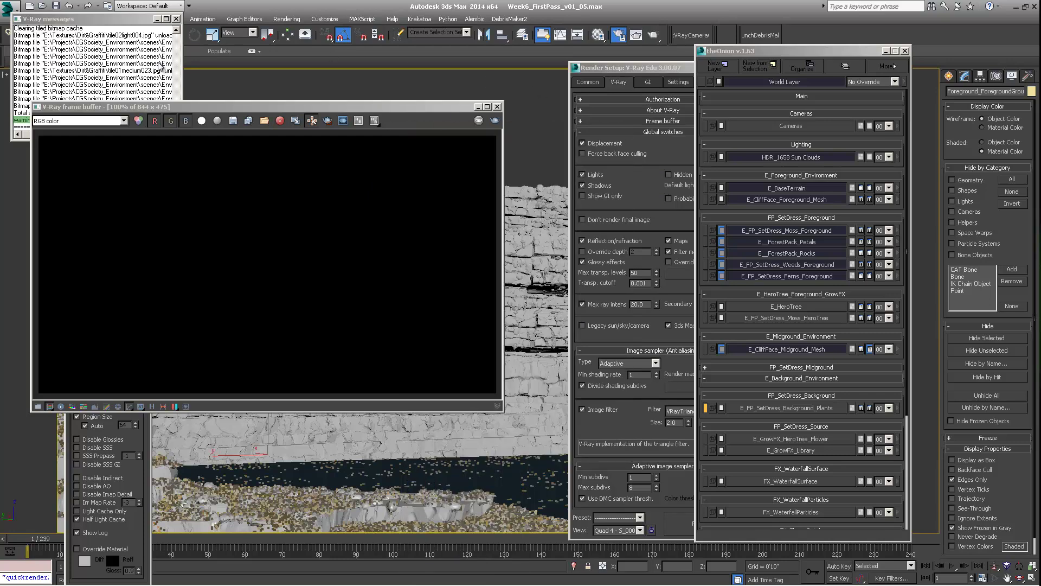
Uncover the QuickRender panel, start a test render of the scene, and reposition the V-Ray frame buffer beside its progress dialog.
left_click_drag(198, 106, 489, 109)
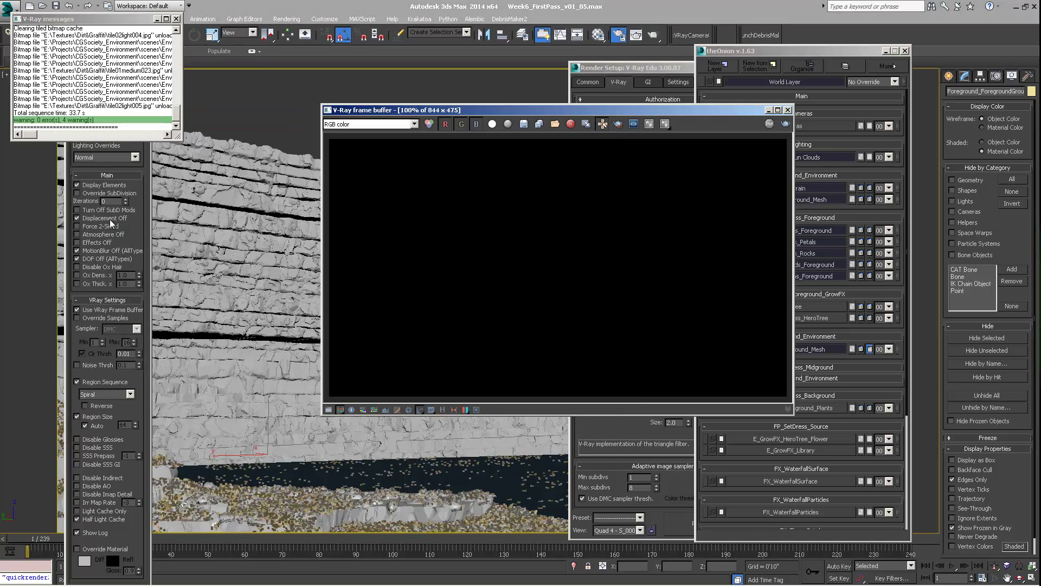
left_click(133, 189)
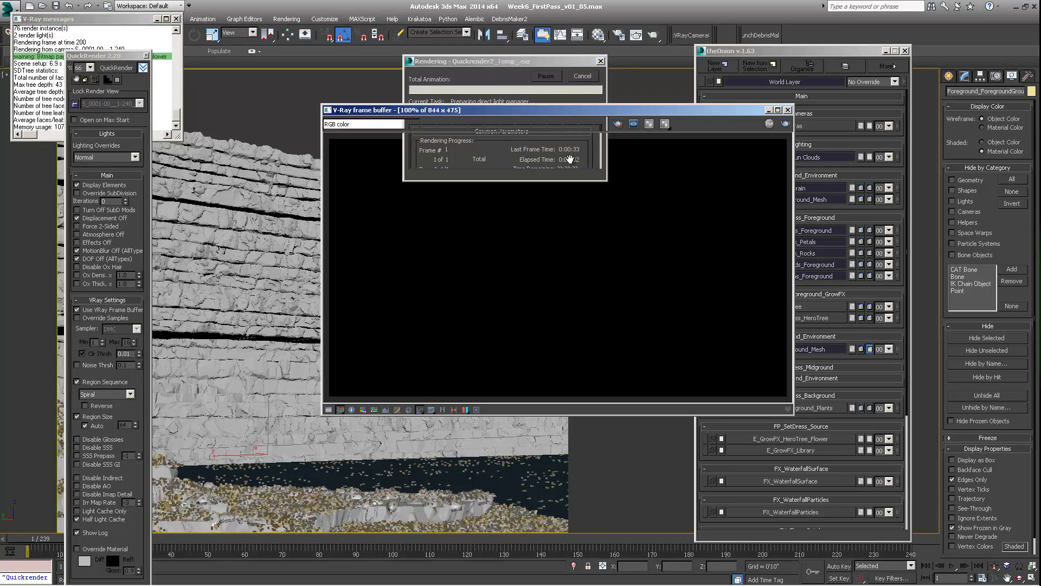
left_click_drag(579, 112, 392, 149)
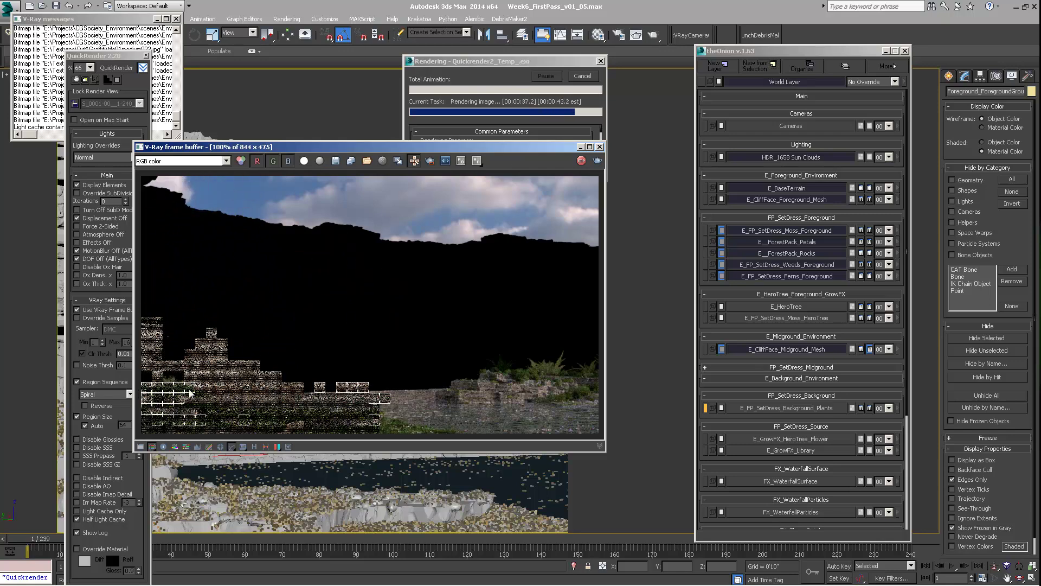
Examine the VRaySampleRate element and a magnified view of the VRayReflection element during the test render.
left_click(212, 161)
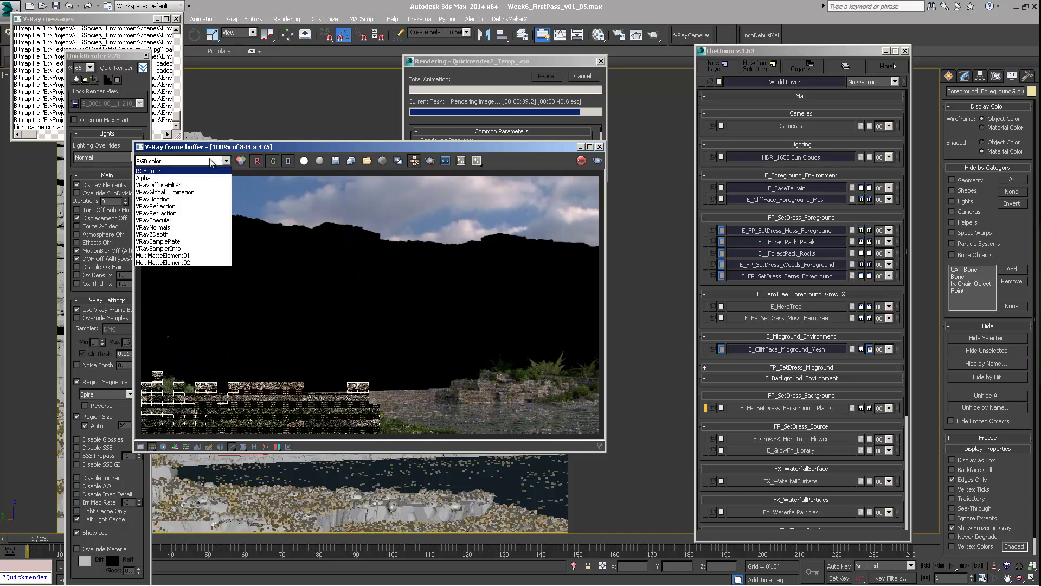
left_click(210, 241)
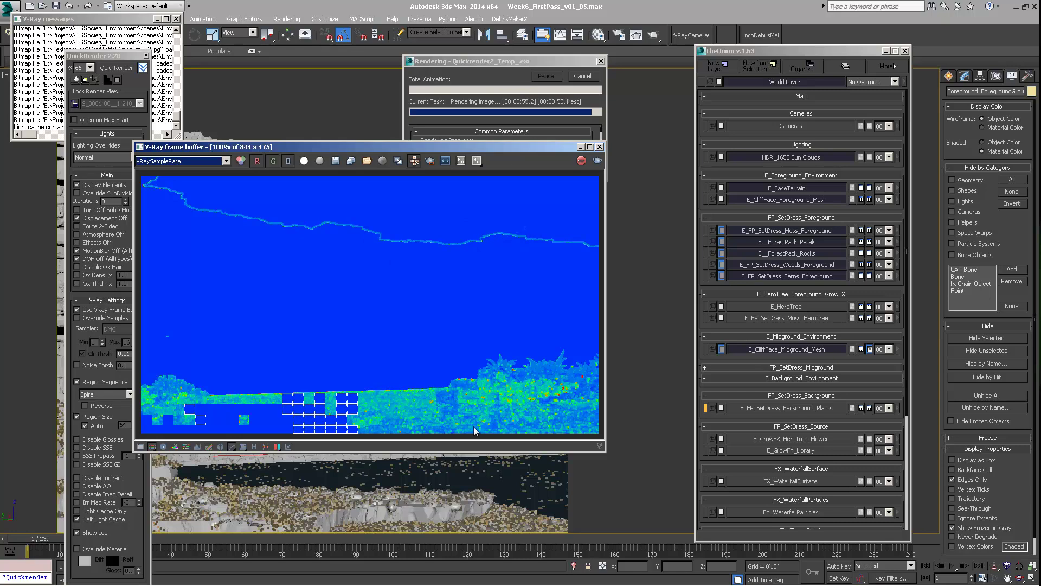
left_click_drag(289, 146, 329, 155)
left_click(222, 169)
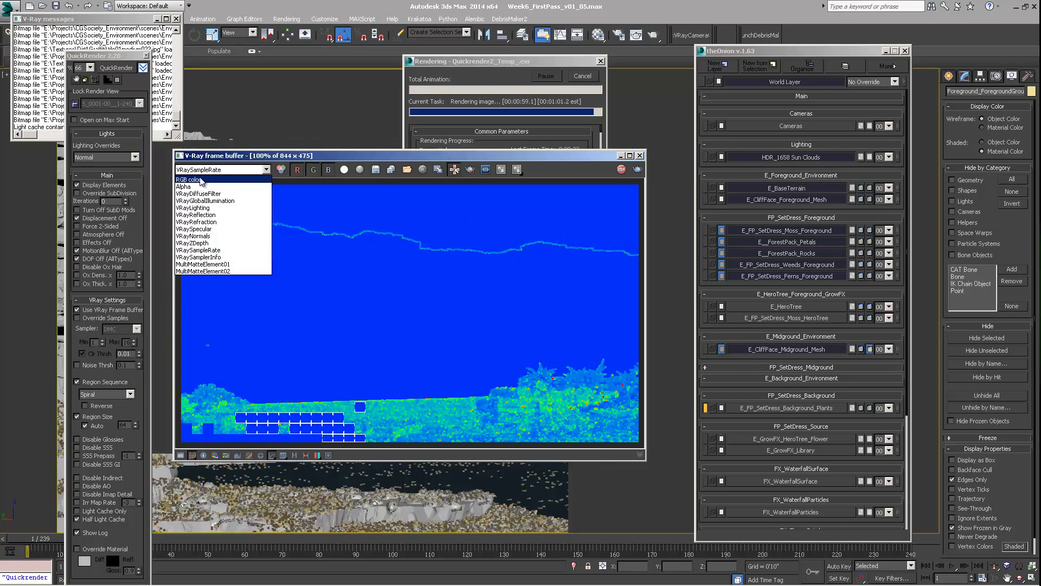
left_click(201, 222)
left_click_drag(313, 157, 285, 157)
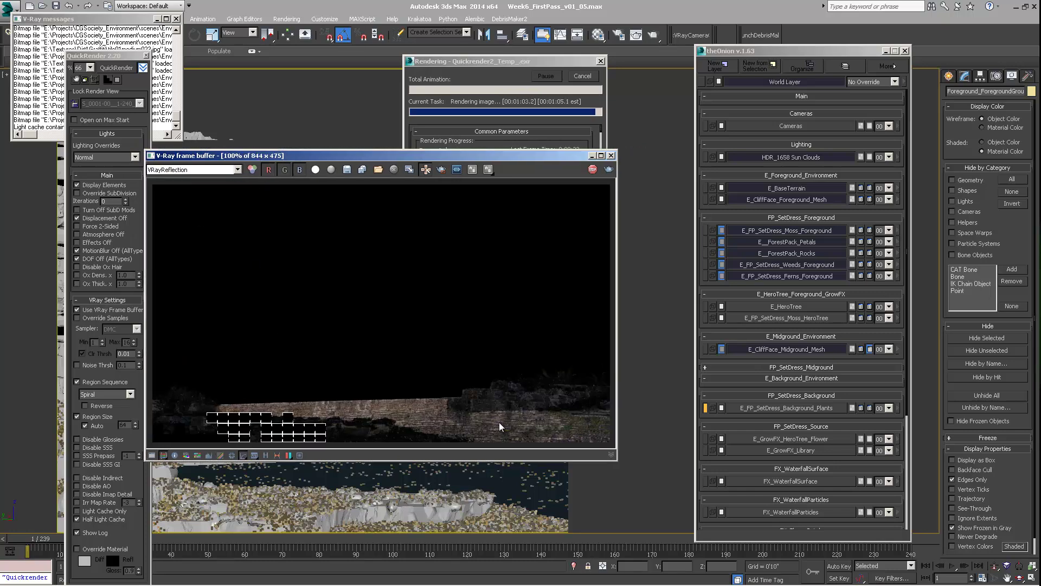
scroll(496, 413, "up", 2)
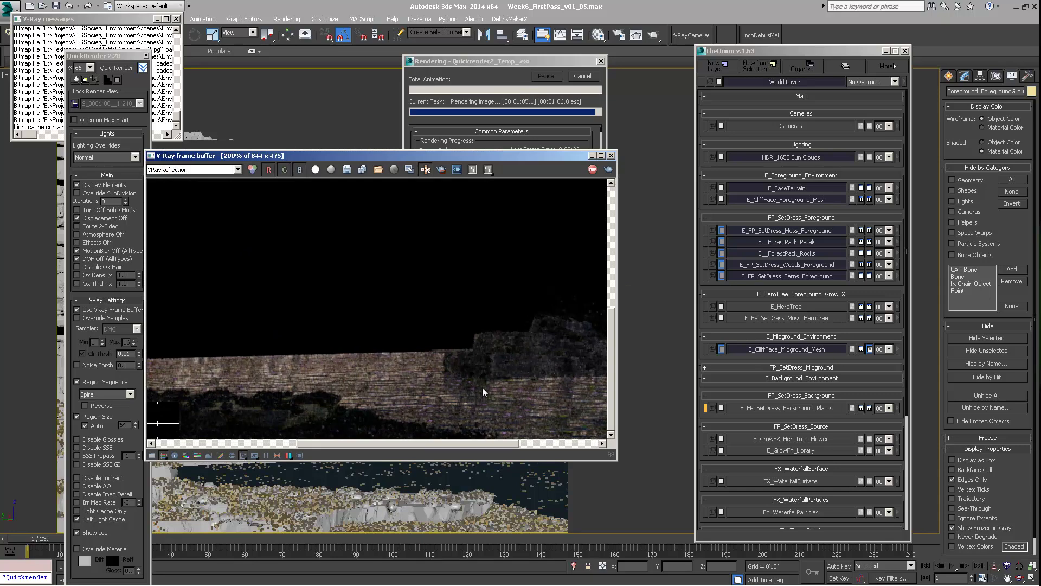
Inspect the VRayGlobalIllumination element around the rocky bank and ferns at 200% magnification.
left_click(200, 170)
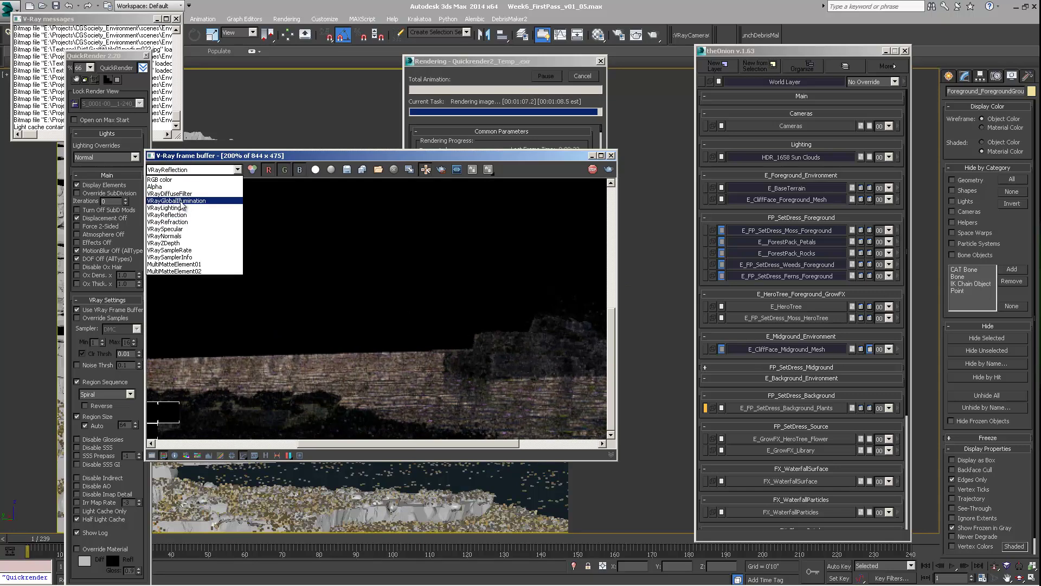
left_click(184, 200)
middle_click_drag(542, 360, 224, 215)
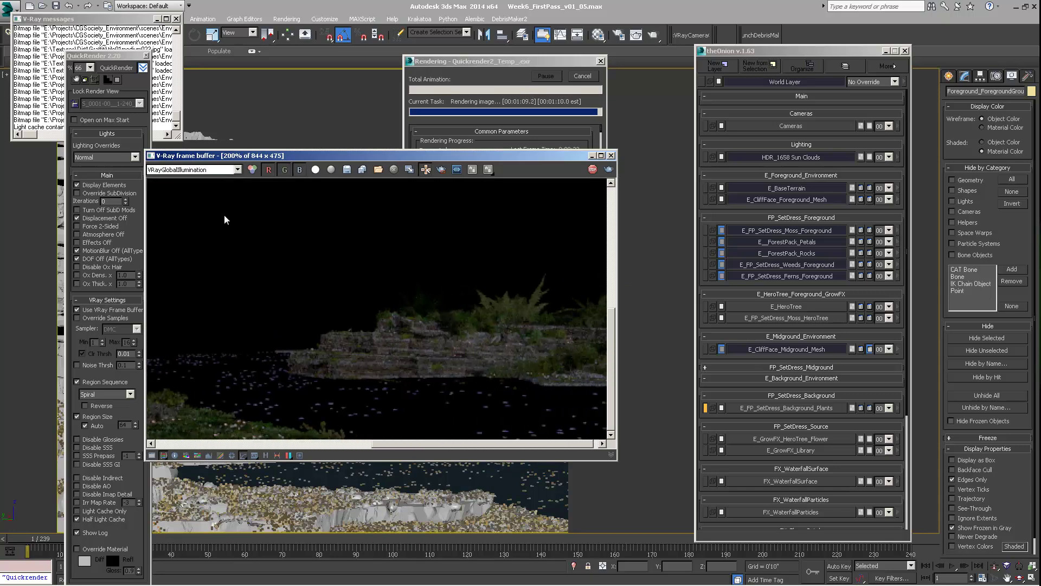
left_click(213, 173)
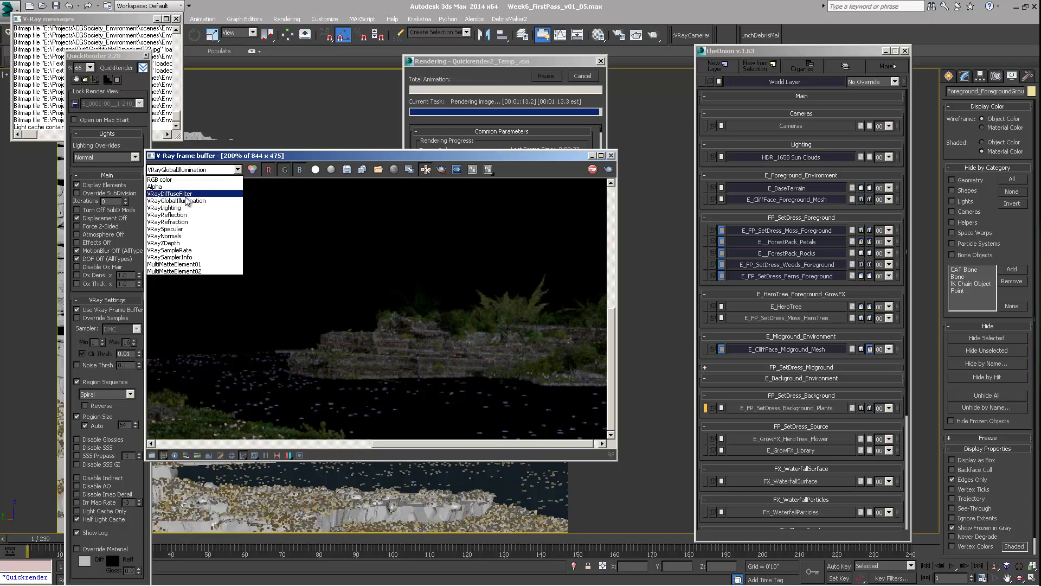
left_click(182, 203)
left_click(214, 170)
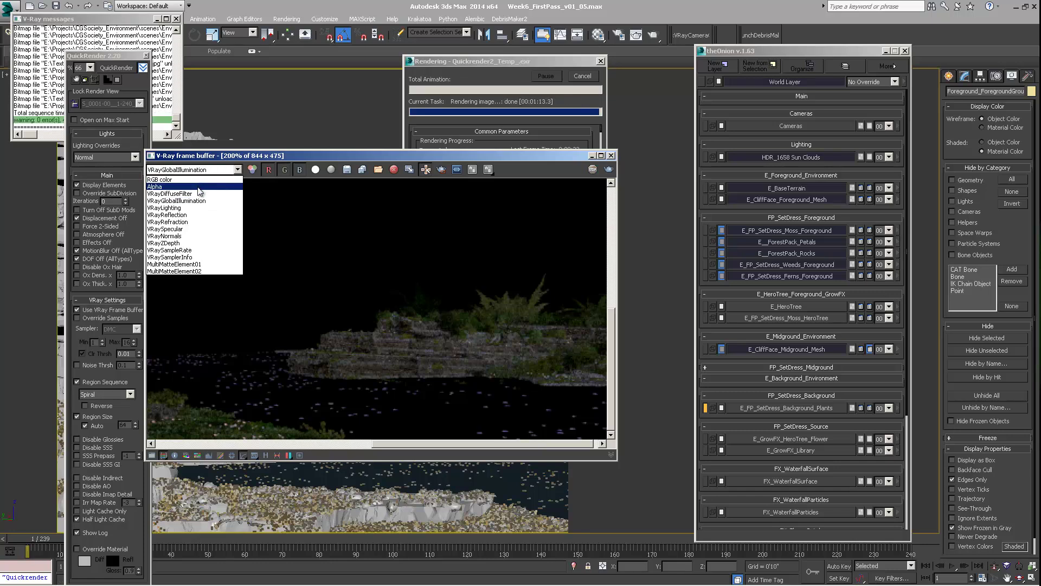
left_click(192, 202)
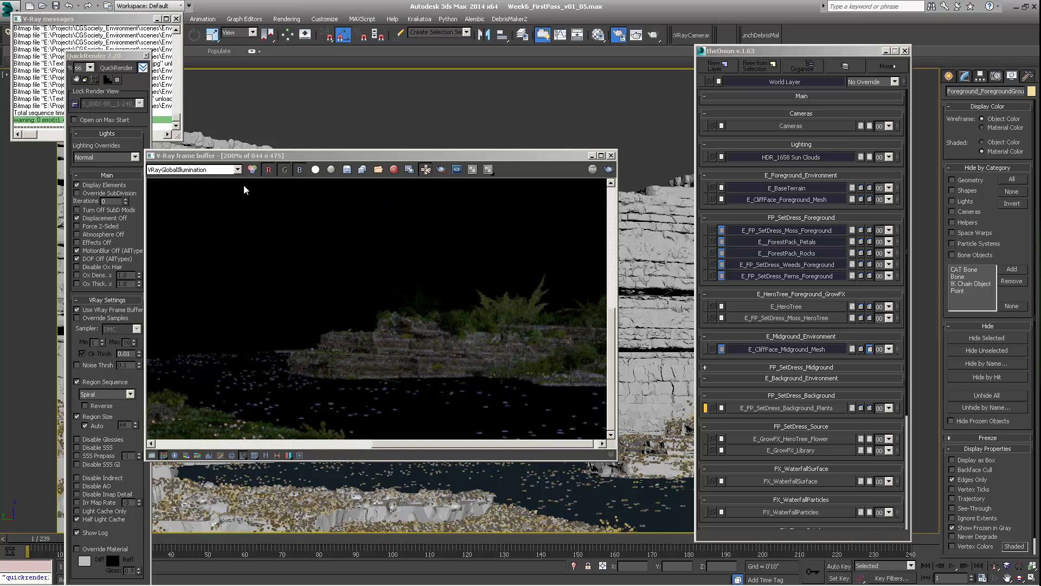
Look over the foreground in the global illumination element, and compare it with the VRayLighting element around the rocky bank.
left_click_drag(262, 157, 233, 152)
middle_click_drag(404, 327, 476, 320)
left_click(187, 168)
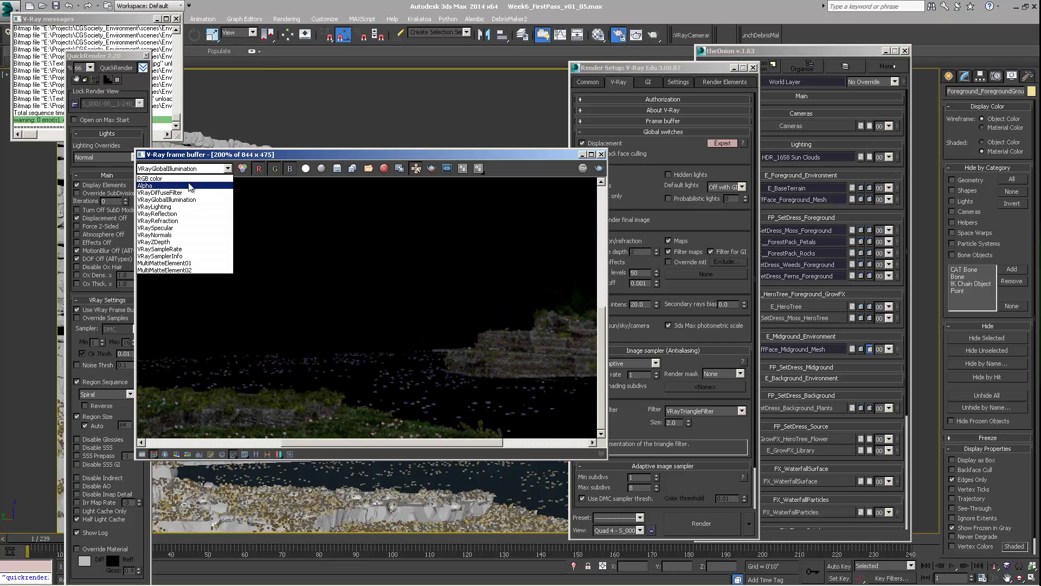
left_click(189, 211)
middle_click_drag(497, 322, 315, 290)
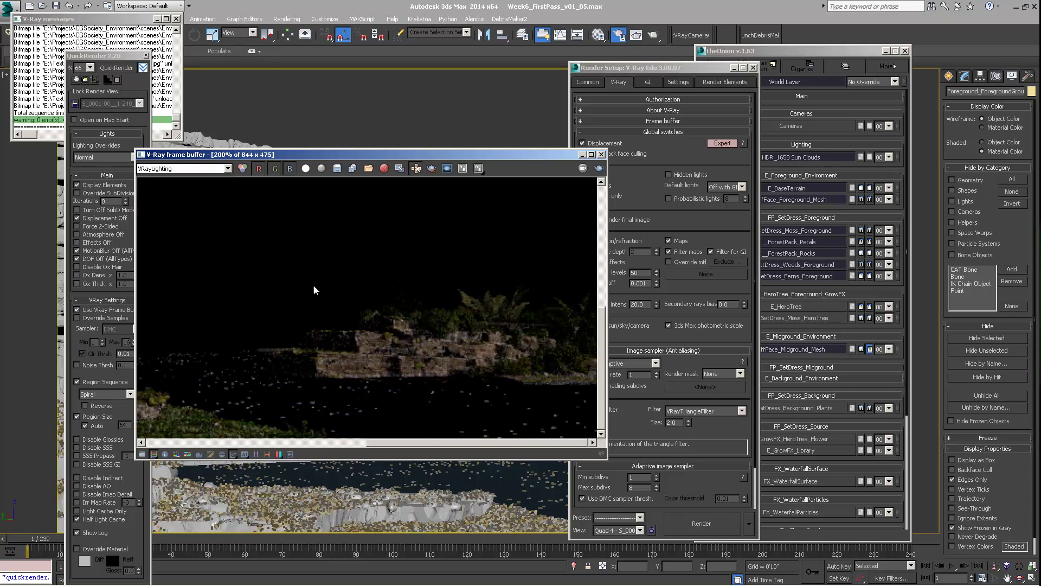
Examine the VRayReflection element and the VRayRefraction element across the water surface.
left_click(205, 168)
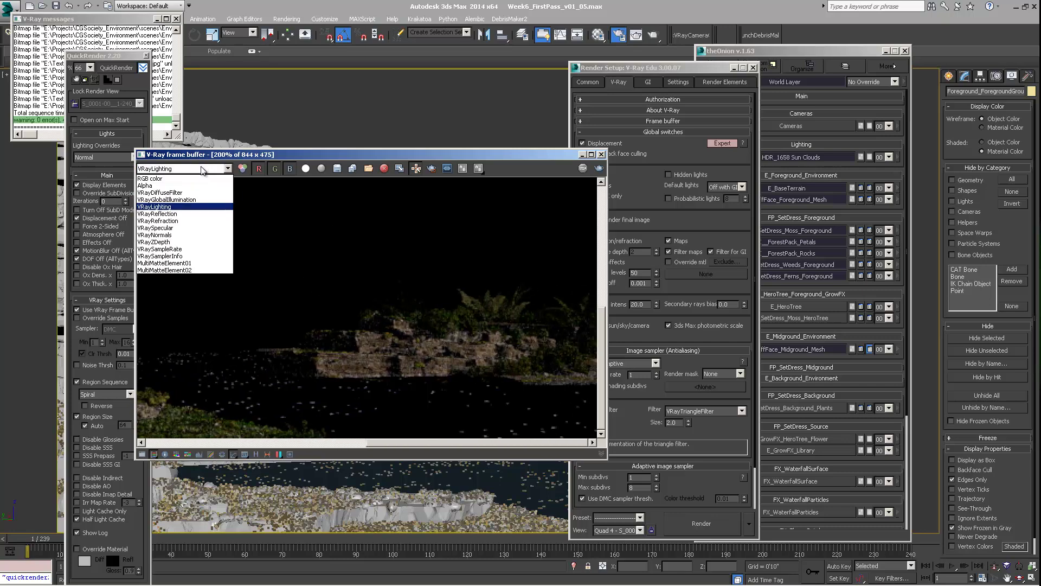
left_click(178, 214)
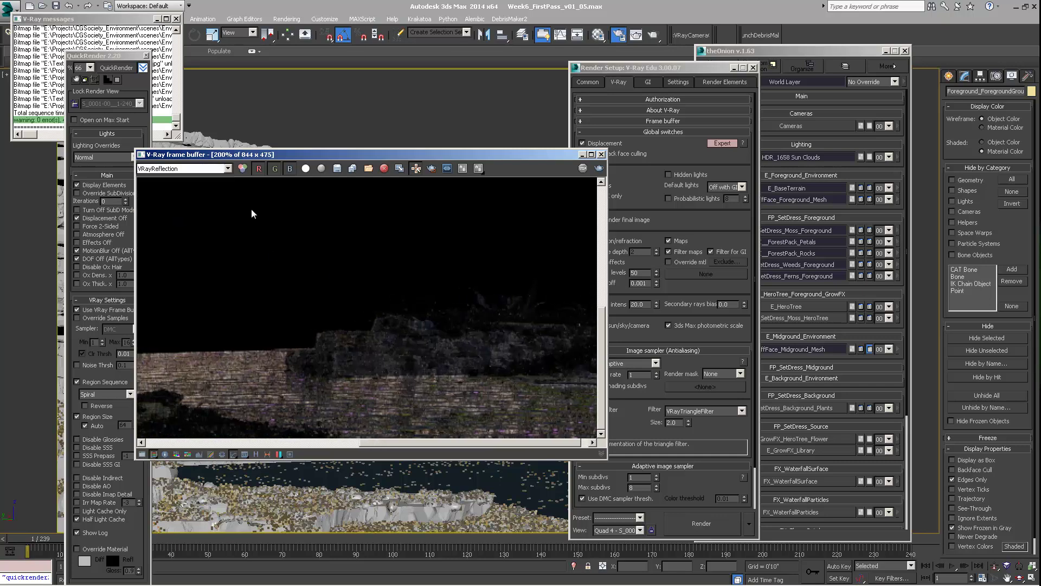
left_click(173, 169)
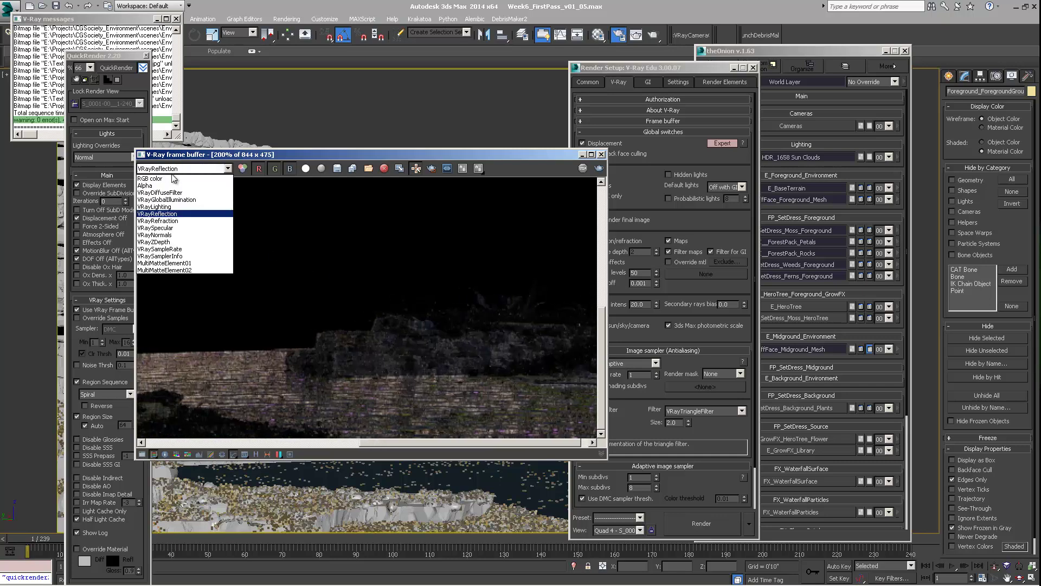
left_click(168, 220)
middle_click_drag(375, 358, 464, 235)
scroll(424, 333, "down", 1)
scroll(404, 372, "up", 1)
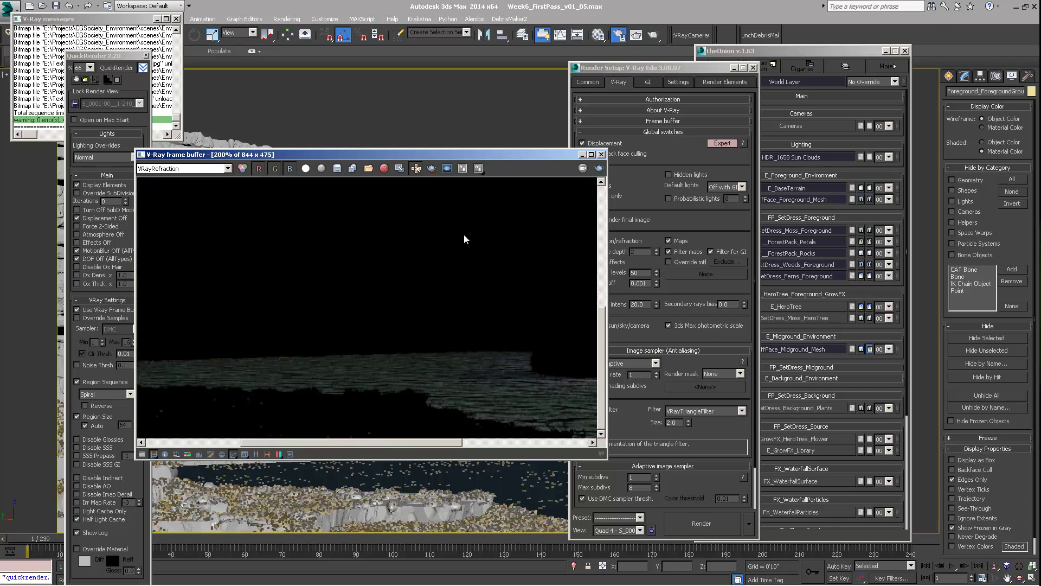
Enlarge the V-Ray frame buffer window and inspect the VRaySpecular element at 400% and 100%.
left_click_drag(499, 155, 434, 107)
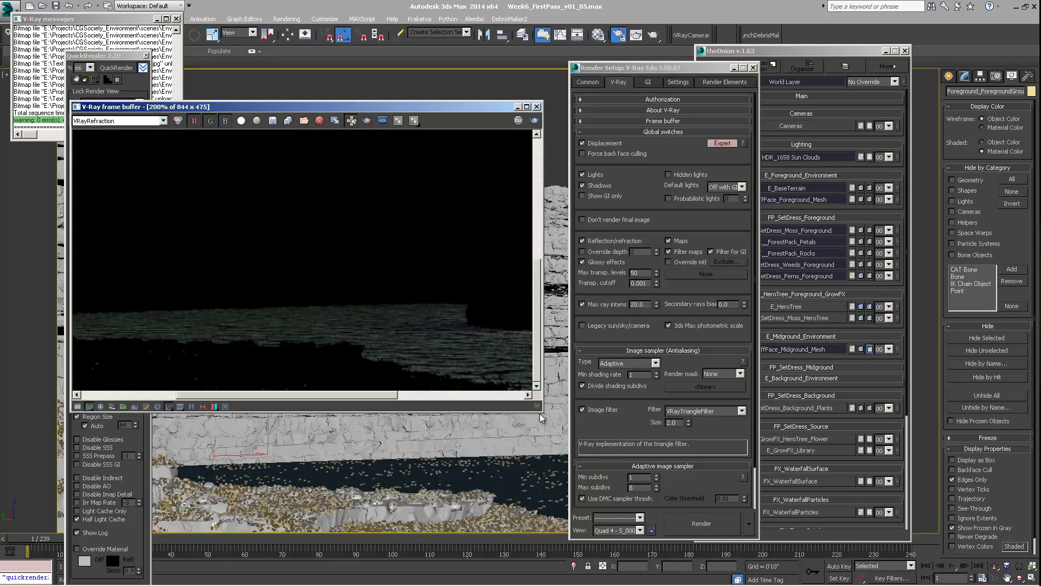
left_click_drag(539, 411, 761, 486)
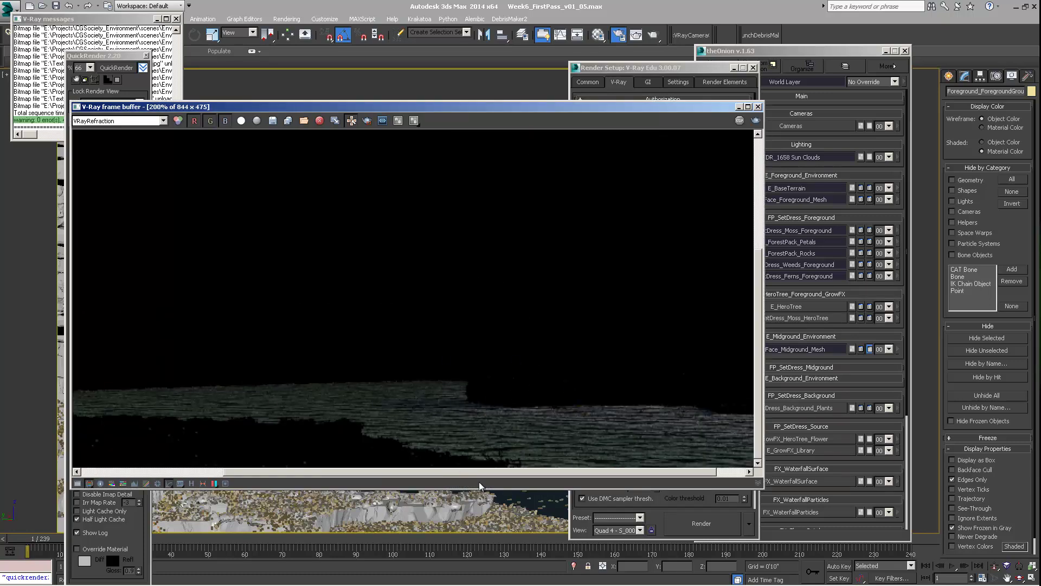
left_click_drag(515, 112, 583, 114)
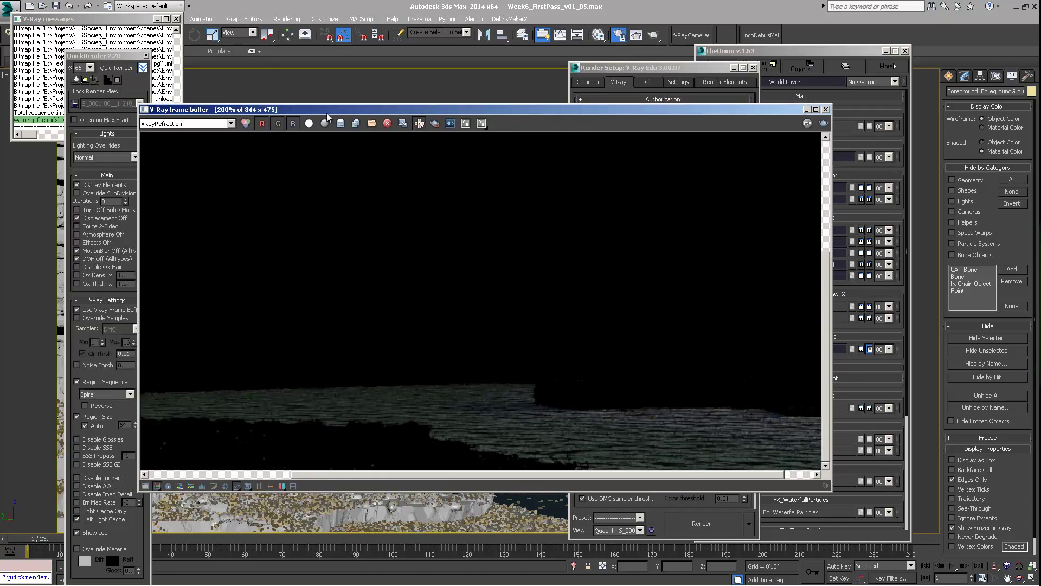
left_click(230, 124)
left_click(182, 184)
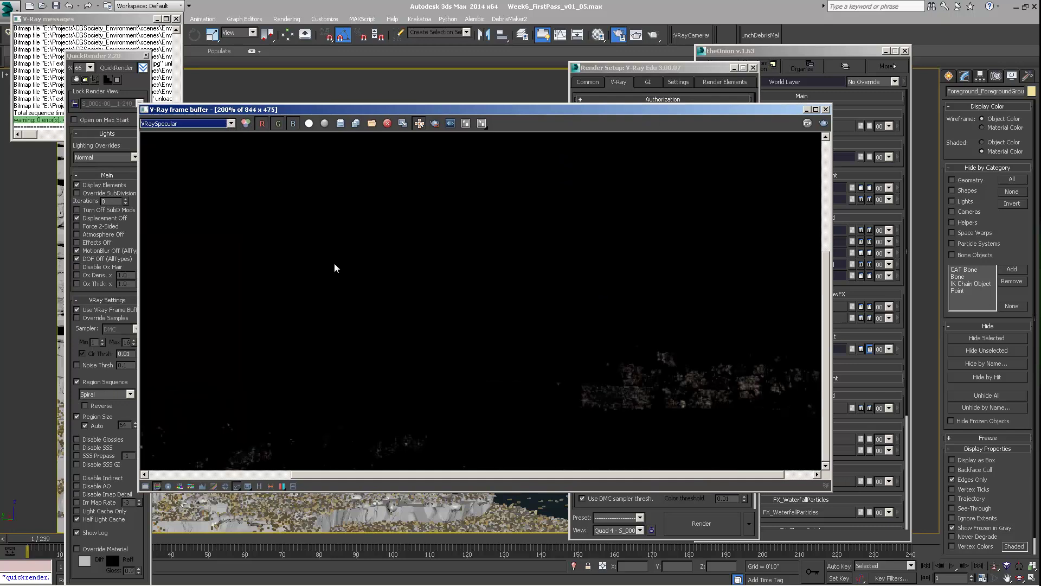
scroll(632, 393, "up", 1)
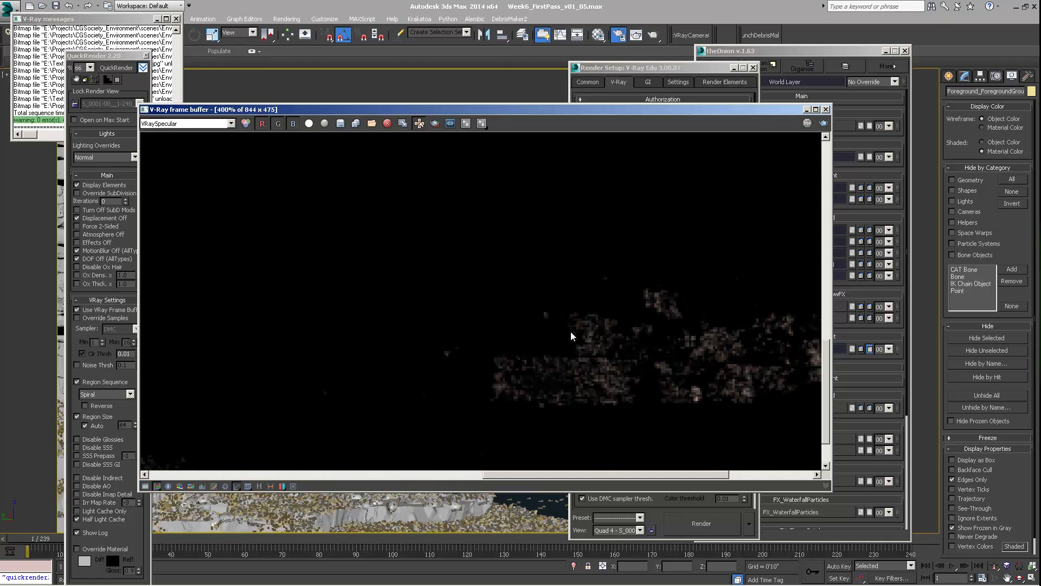
left_click_drag(208, 111, 218, 113)
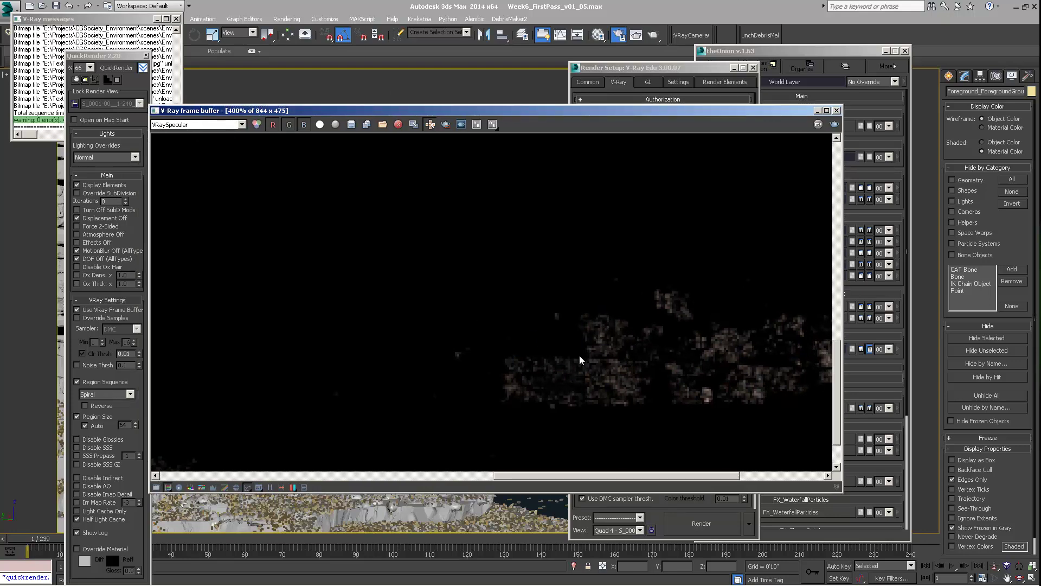
scroll(578, 331, "down", 2)
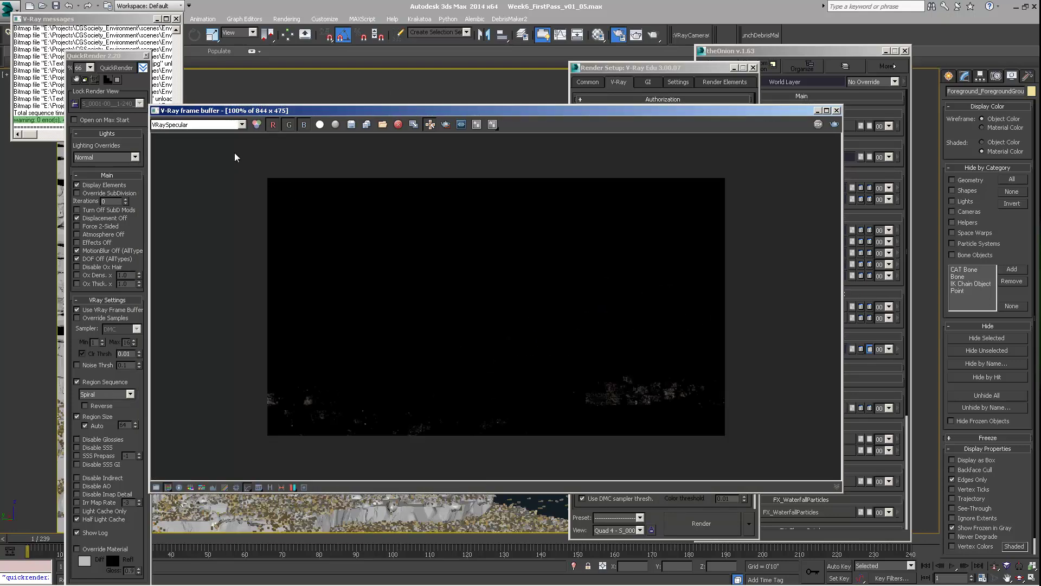
Compare the VRayReflection element with the VRaySpecular element along the water and rocky bank.
left_click(241, 124)
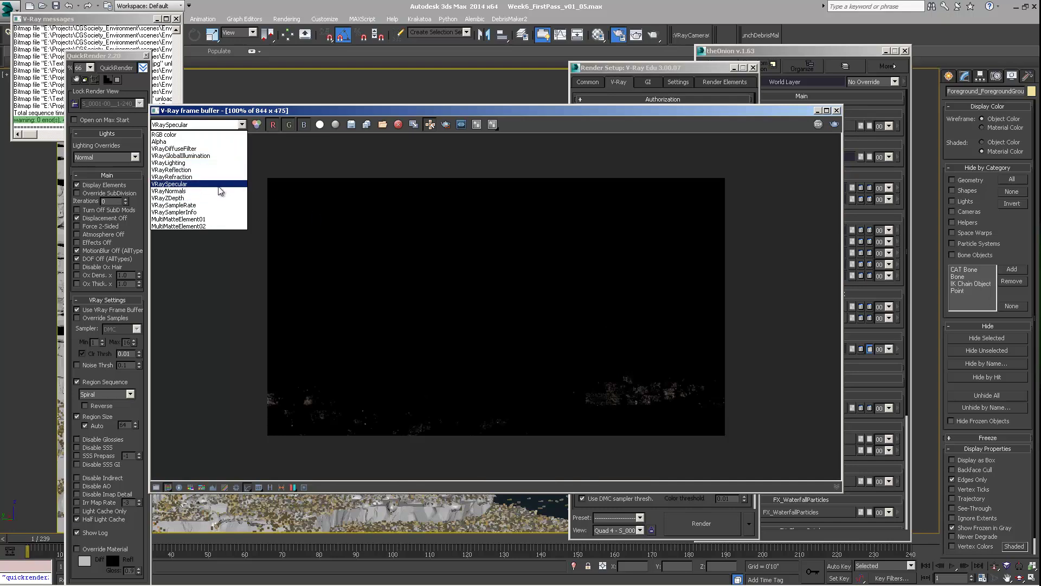
left_click(172, 169)
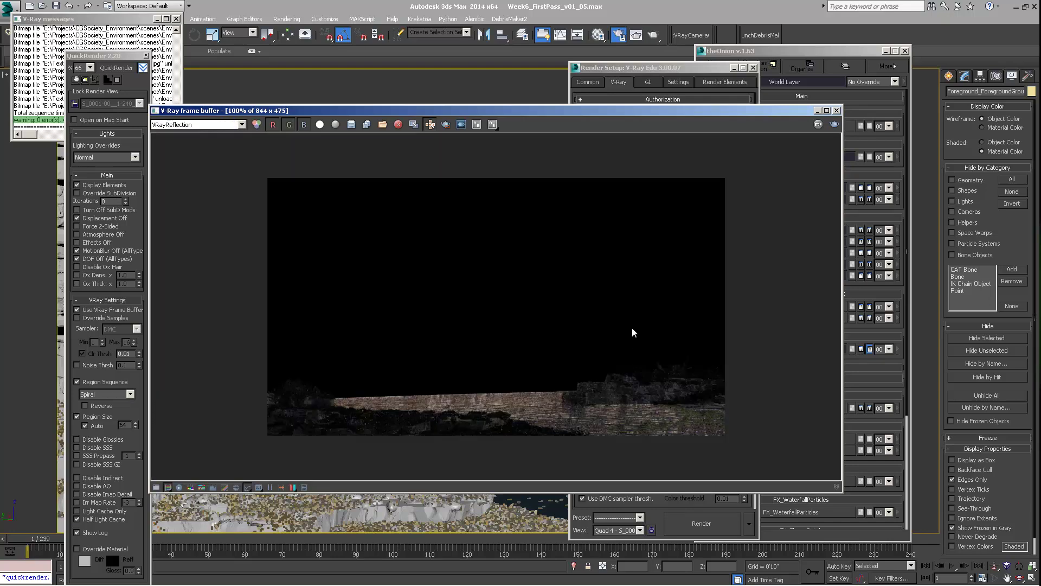
left_click_drag(659, 113, 610, 105)
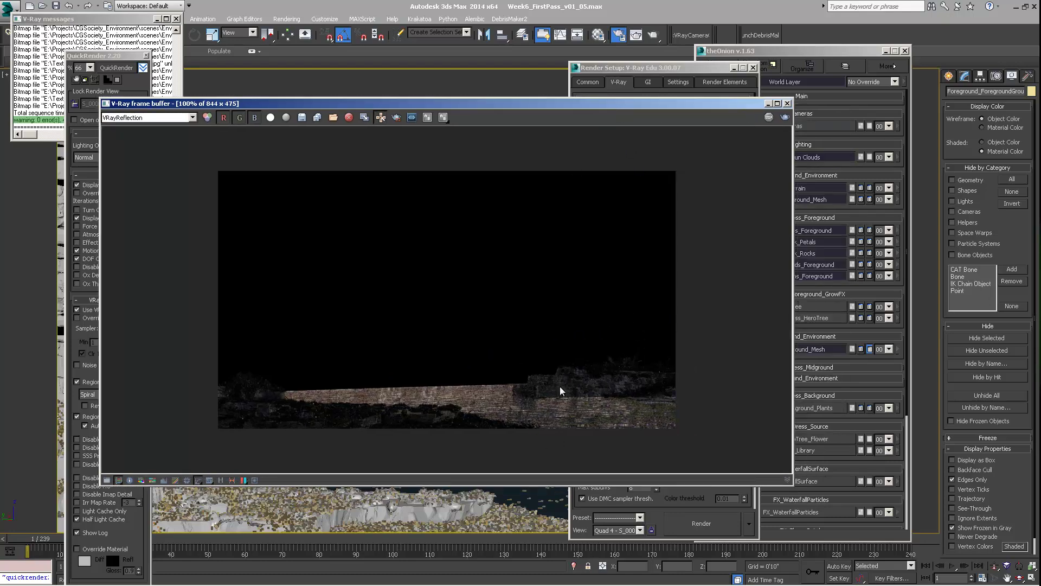
left_click(190, 118)
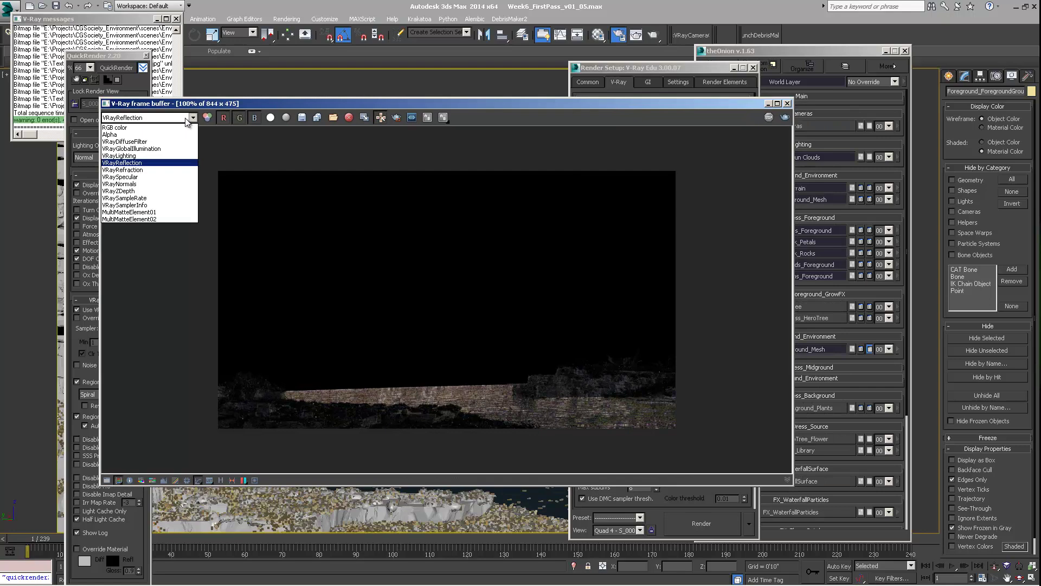
left_click(140, 177)
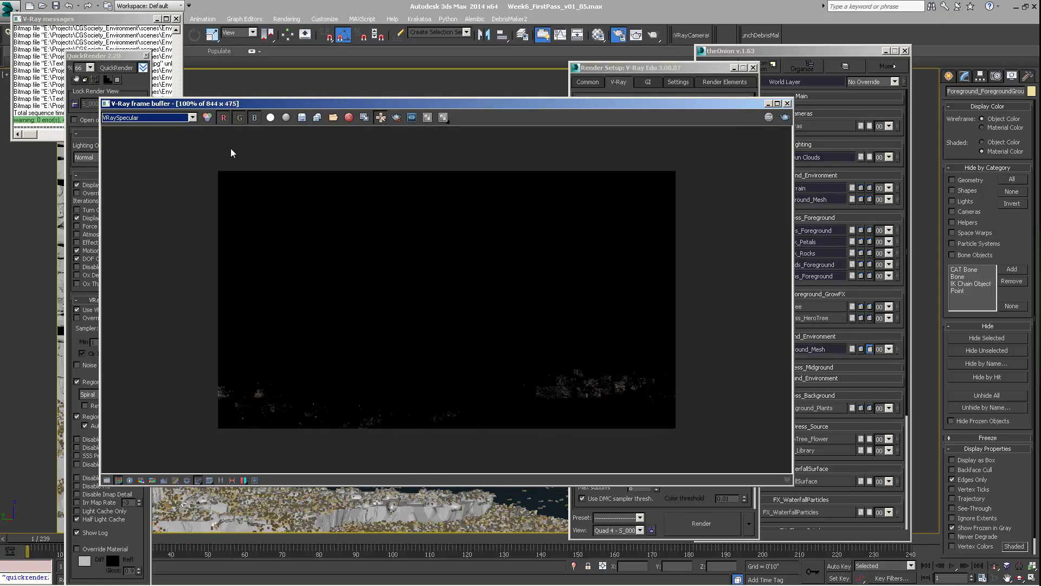
Display the VRaySampleRate element and review it against the adaptive image sampler's minimum and maximum subdivisions in the render settings.
left_click(173, 118)
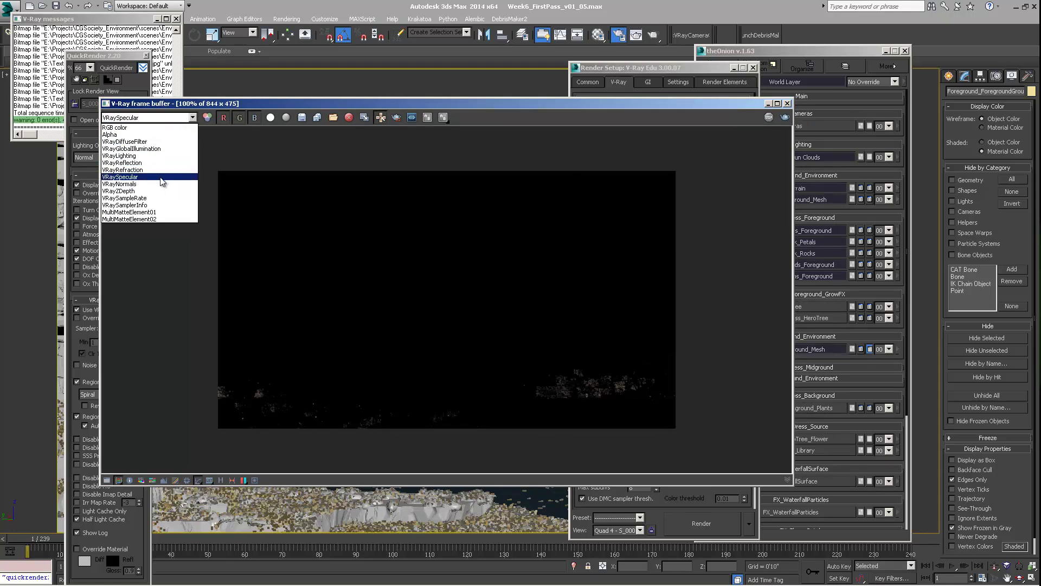
left_click(130, 198)
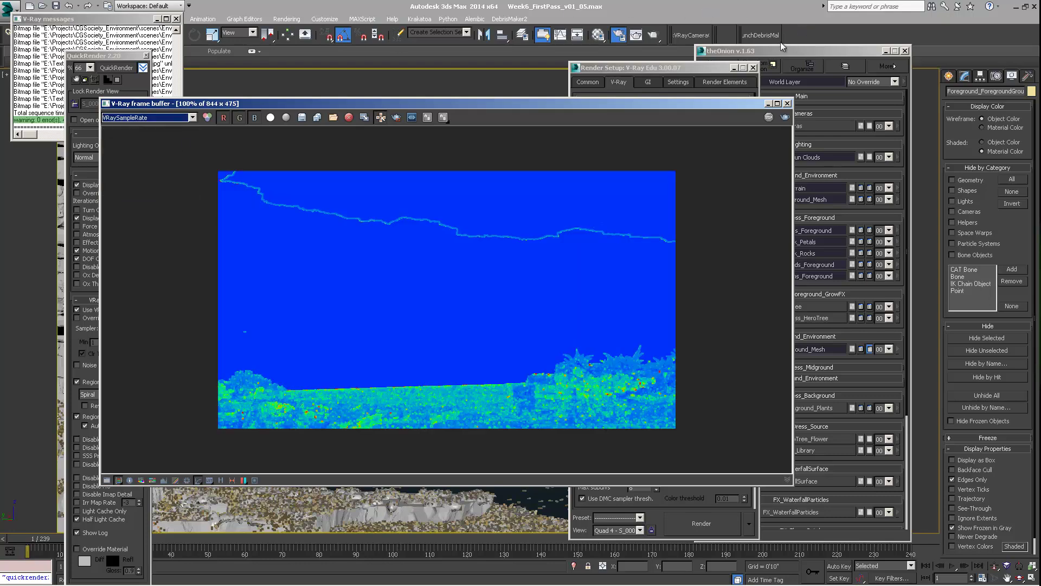
left_click(662, 65)
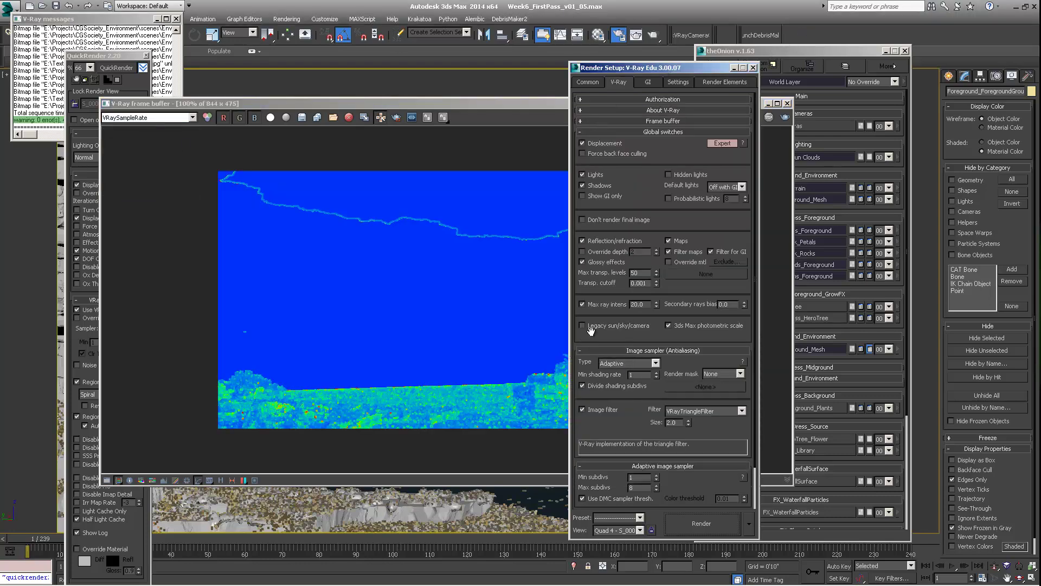
scroll(591, 330, "down", 3)
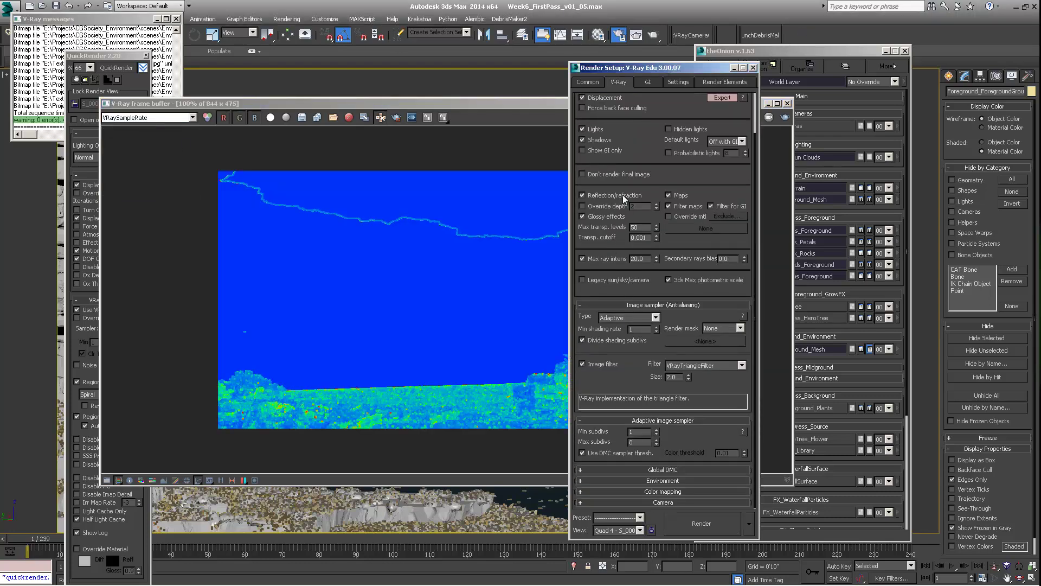
double_click(637, 441)
type("3")
left_click_drag(399, 108, 358, 76)
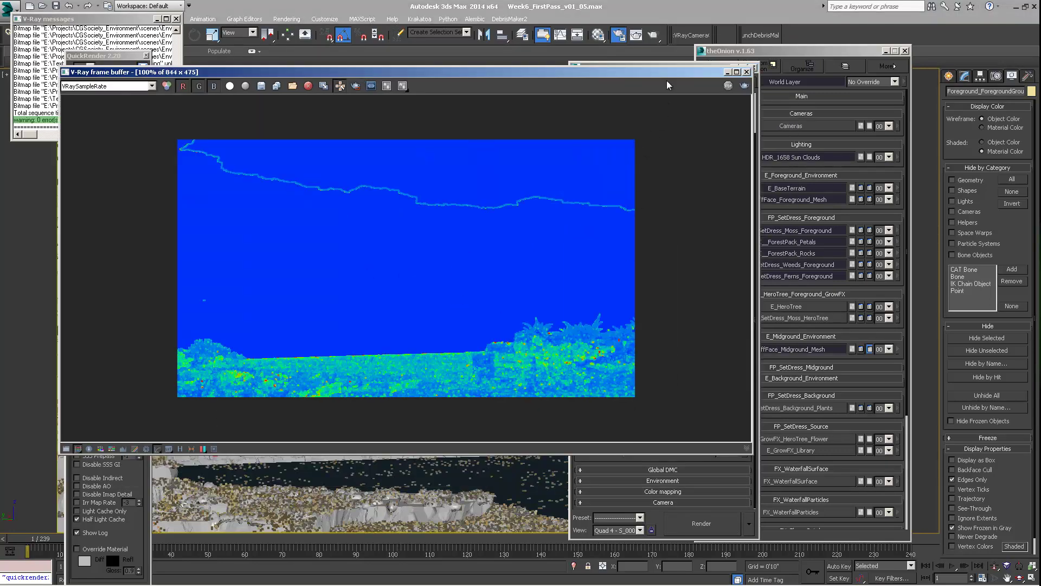
left_click(670, 65)
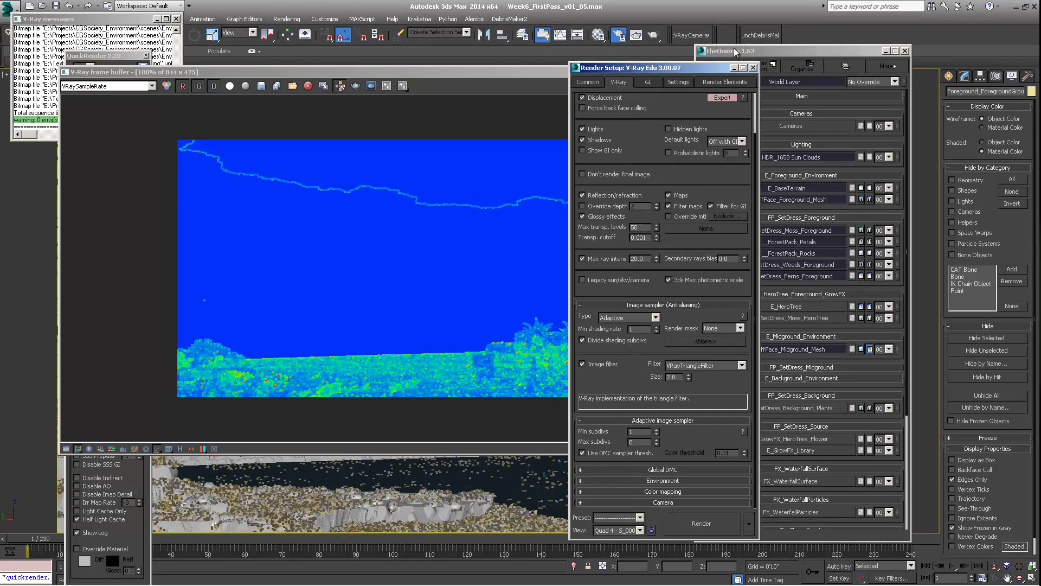
left_click_drag(672, 65, 735, 47)
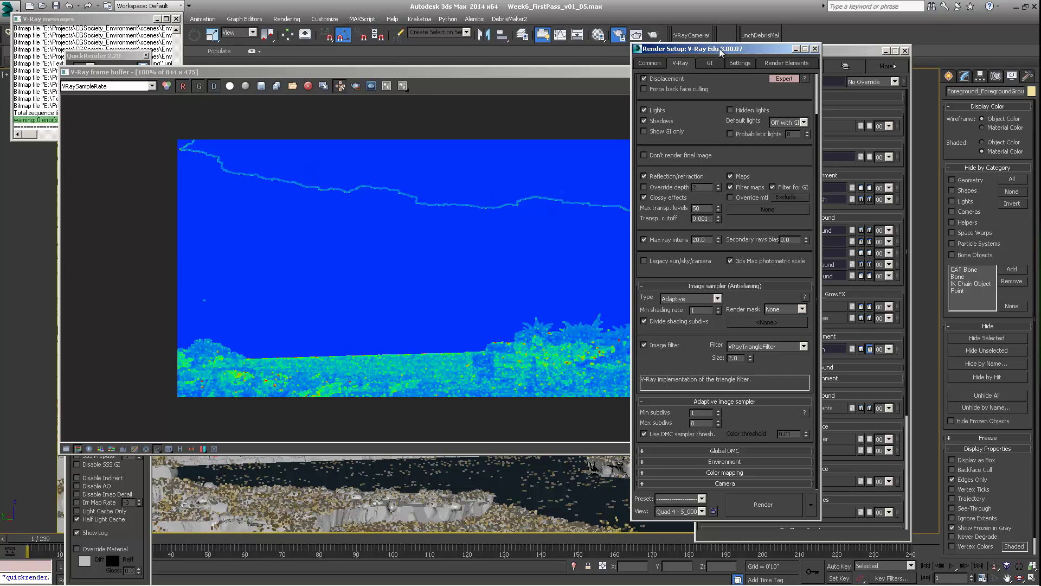
left_click_drag(721, 48, 672, 67)
Select the light object on the HDR_1658 Sun Clouds layer in theOnion layer manager.
left_click_drag(833, 56, 794, 65)
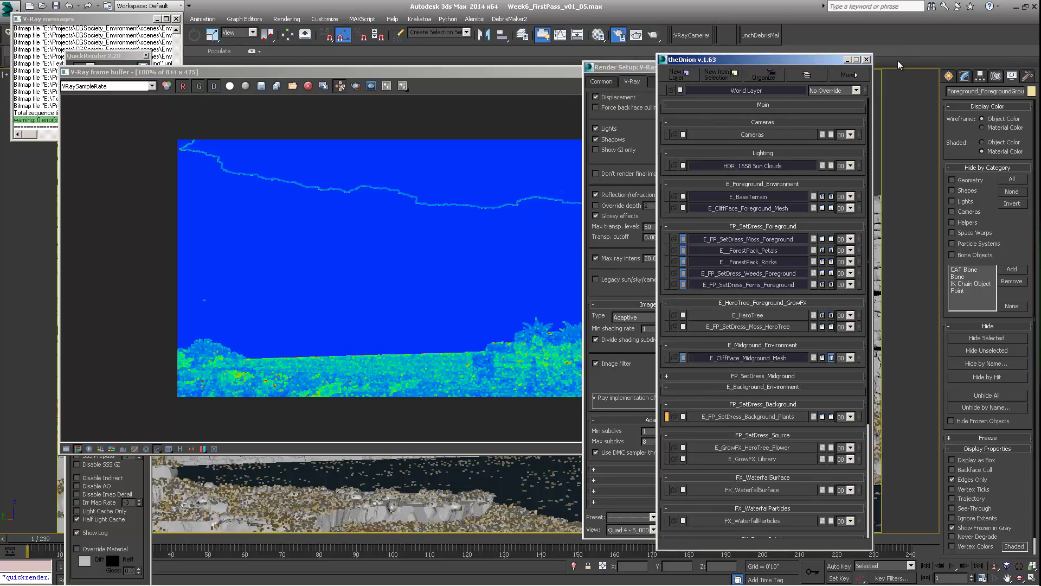
left_click(949, 76)
left_click_drag(724, 62, 740, 60)
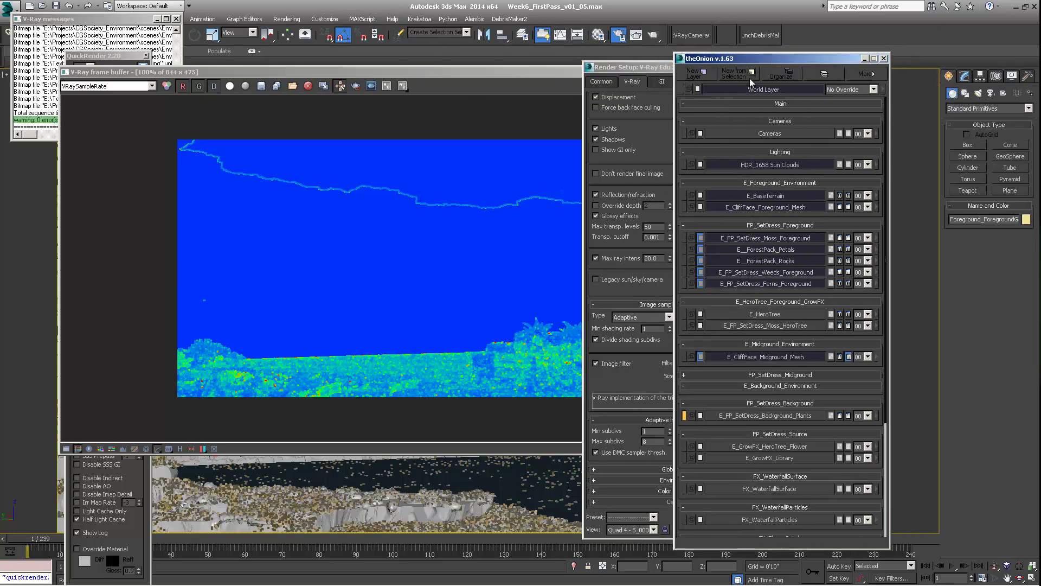
right_click(878, 165)
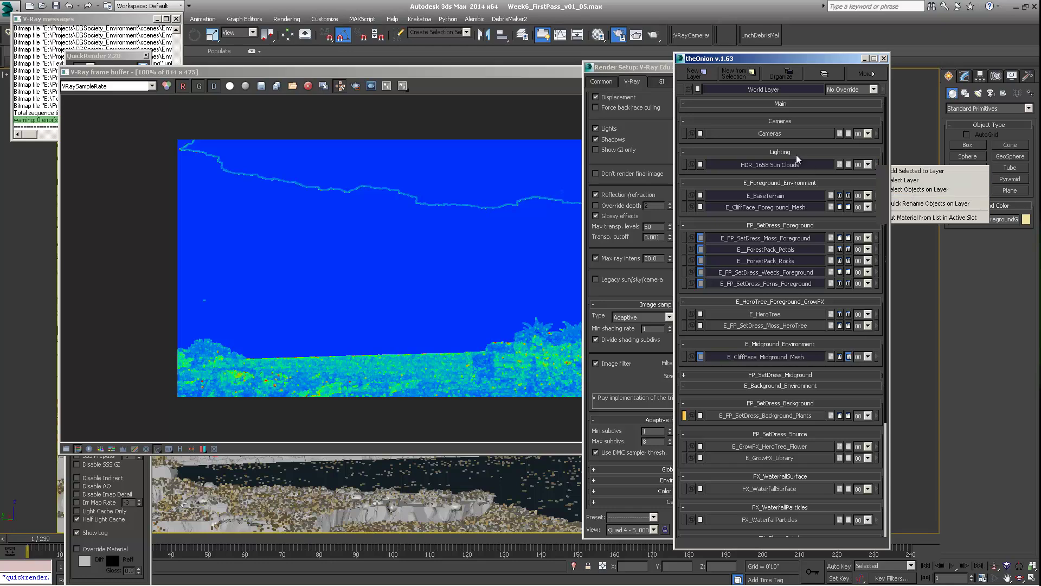
left_click(909, 189)
left_click(689, 384)
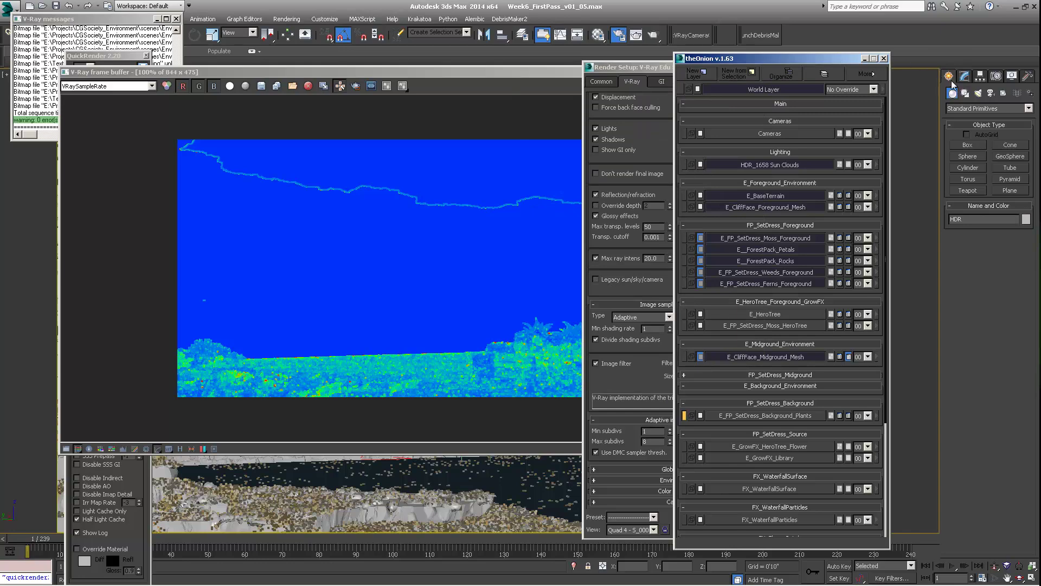
Inspect the HDR dome light's parameters down to its sampling subdivisions and texture settings.
left_click(965, 76)
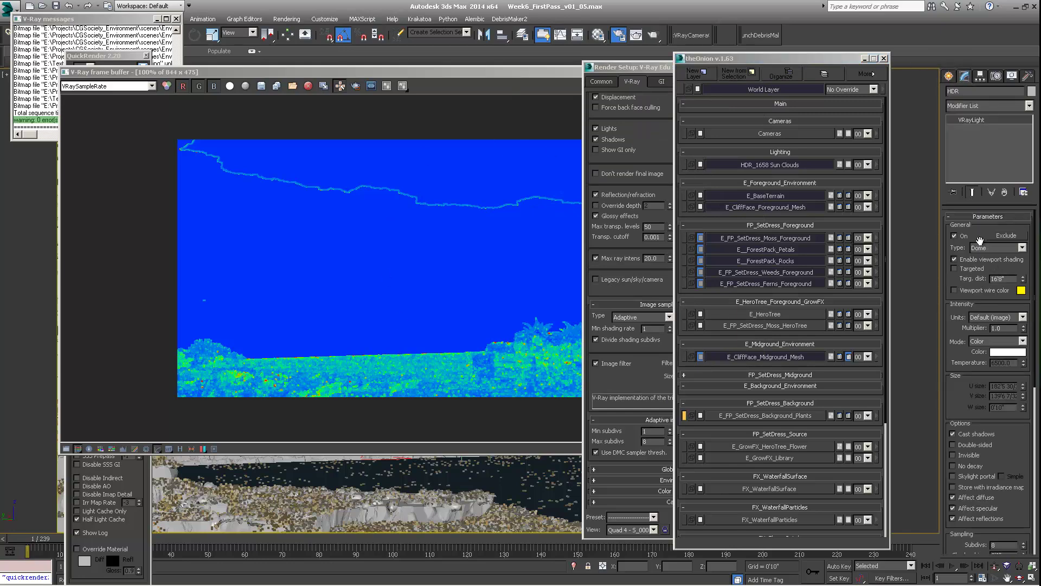
scroll(978, 392, "down", 3)
scroll(978, 392, "down", 2)
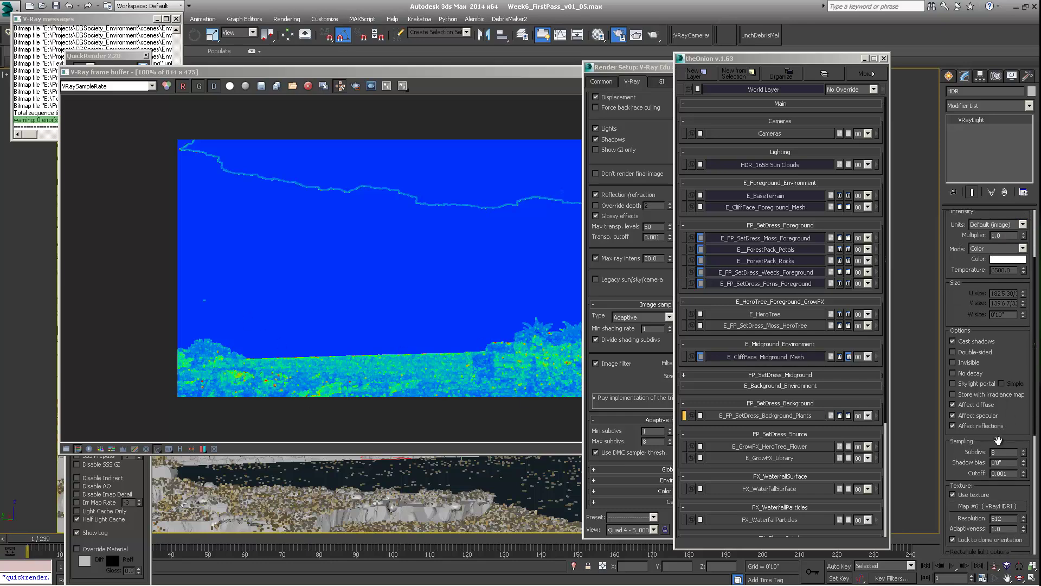
scroll(995, 450, "down", 1)
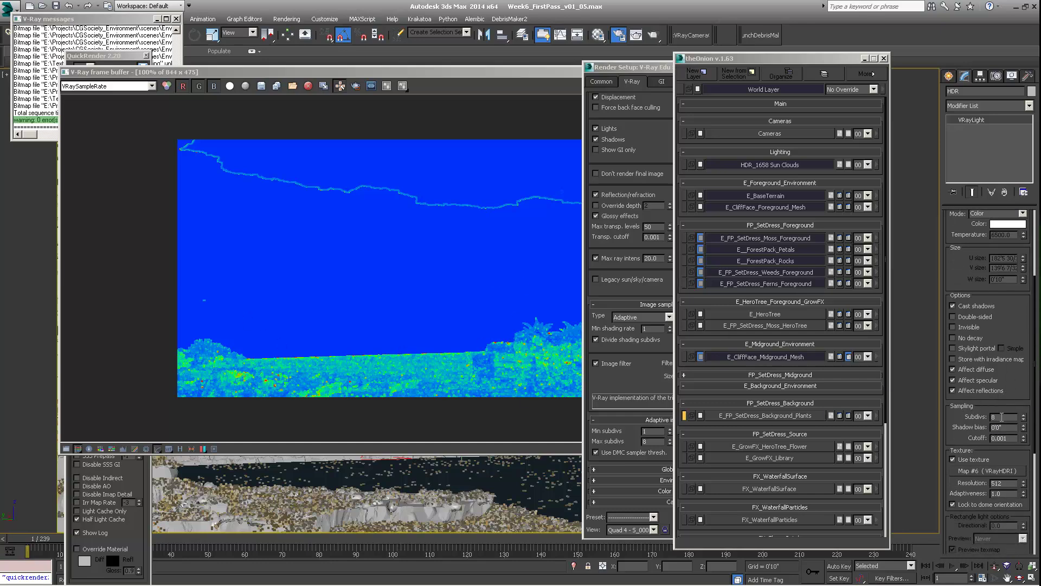
Expand the Global DMC settings and examine the noise threshold, global subdivs multiplier and the image sampler's Use DMC sampler threshold option.
left_click(638, 364)
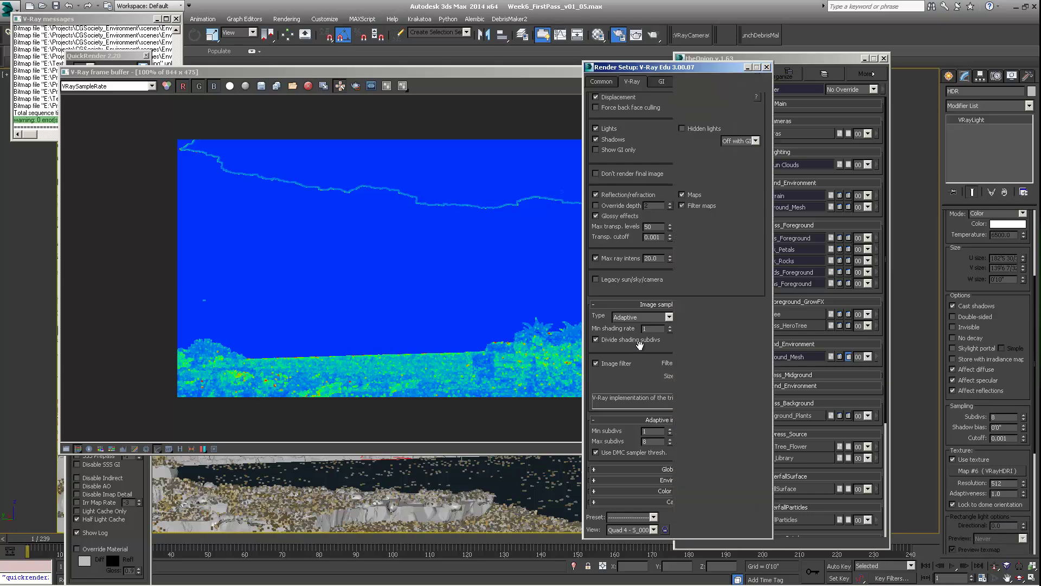
left_click(653, 468)
scroll(683, 444, "down", 2)
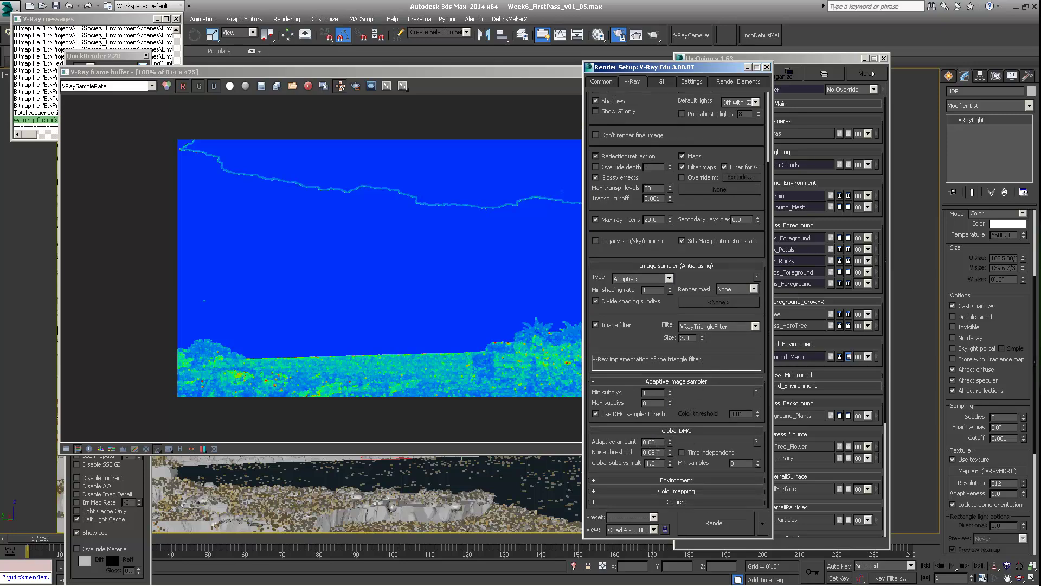
left_click_drag(657, 454, 633, 445)
left_click(655, 452)
left_click_drag(655, 464, 650, 463)
left_click(596, 414)
left_click(596, 414)
left_click_drag(657, 452, 652, 459)
left_click_drag(685, 67, 637, 64)
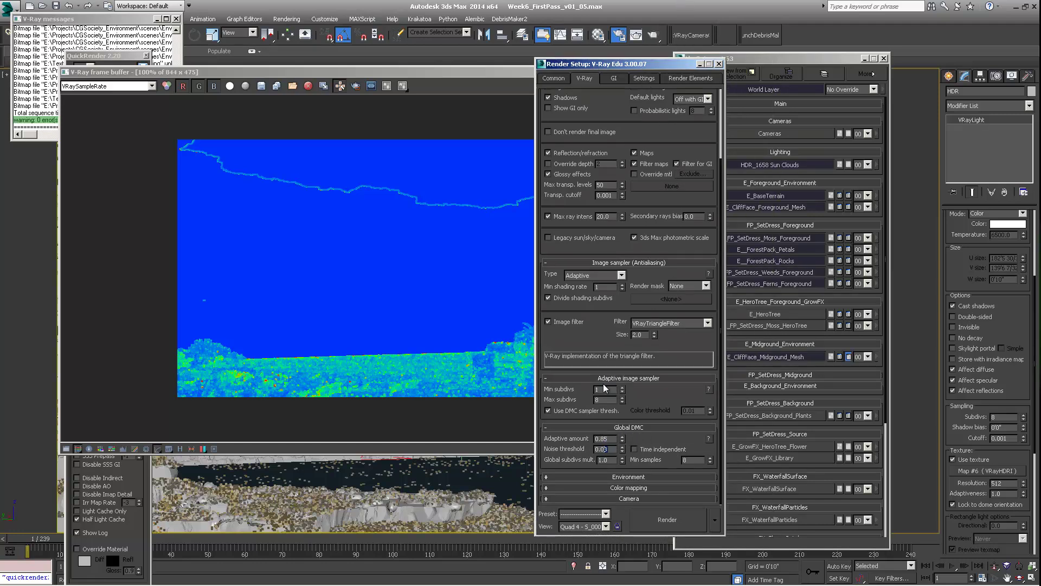
Check the HDR dome light's sampling subdivisions alongside the Global DMC settings.
scroll(1013, 330, "down", 3)
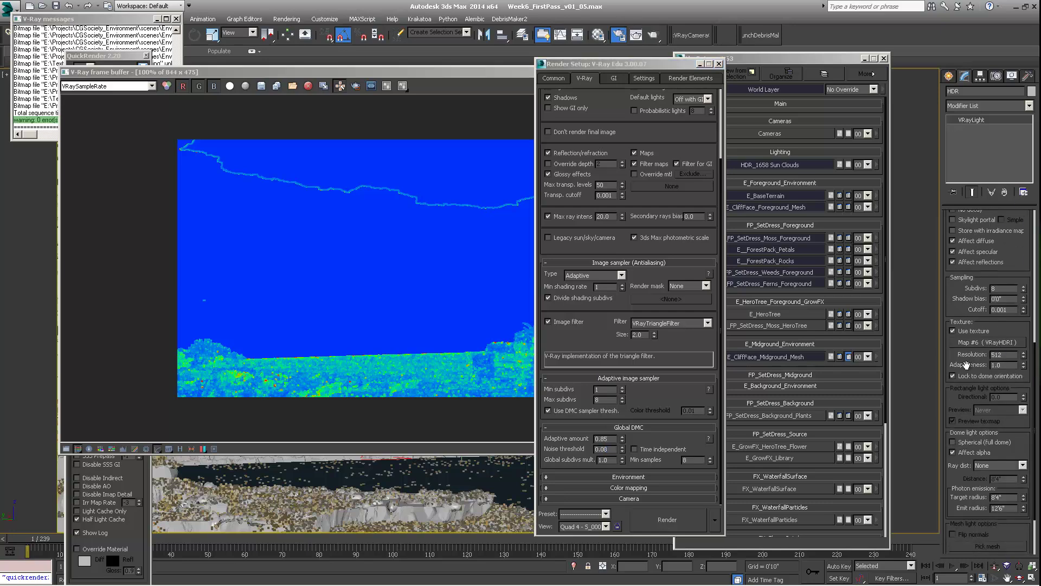
left_click_drag(1017, 325, 1013, 398)
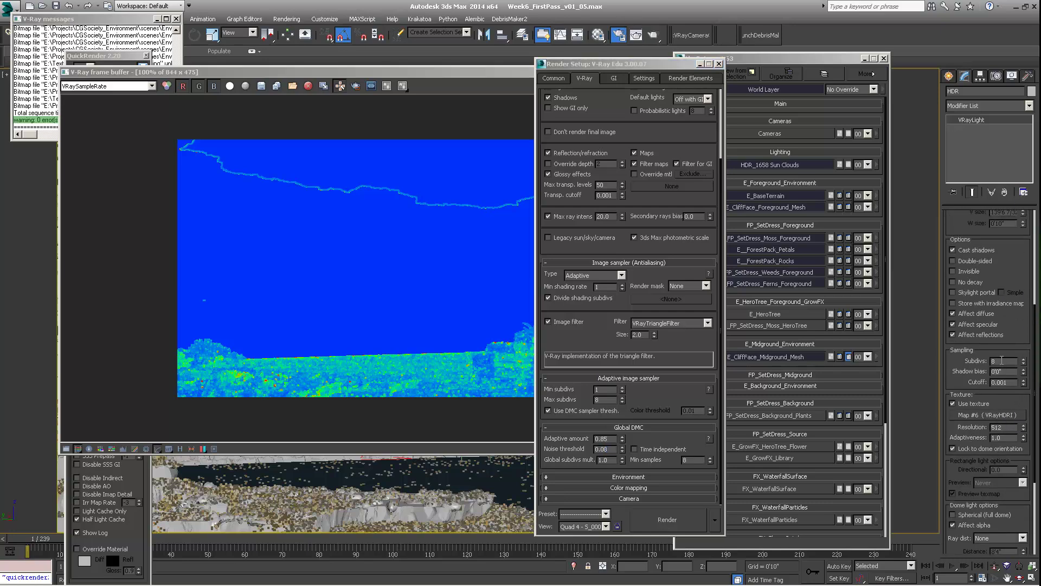
left_click_drag(1001, 360, 957, 368)
type("3")
Open the global illumination settings and expand Brute force GI to check its subdivisions.
left_click(622, 80)
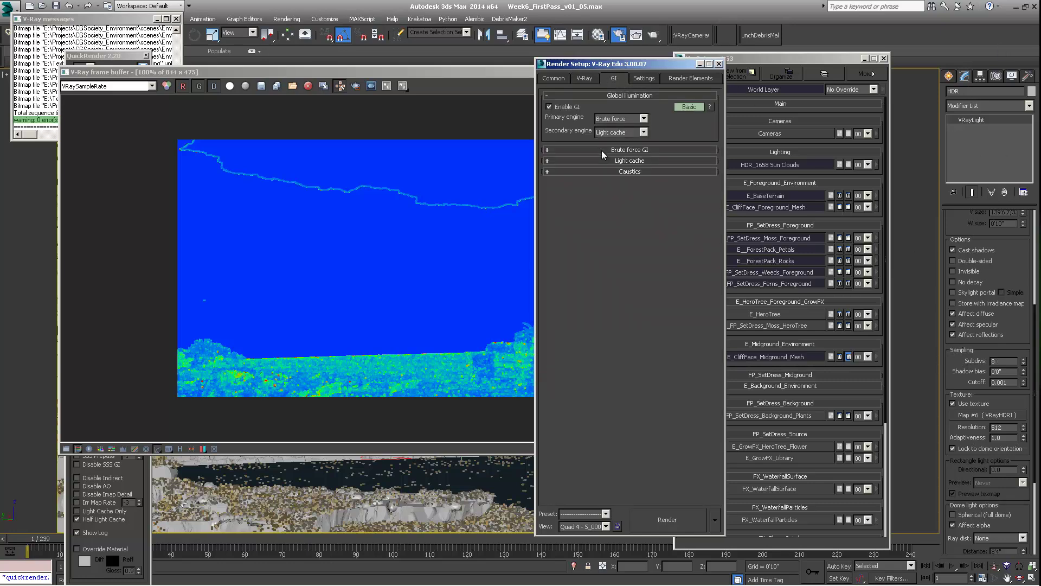
left_click(601, 150)
left_click_drag(607, 161, 561, 163)
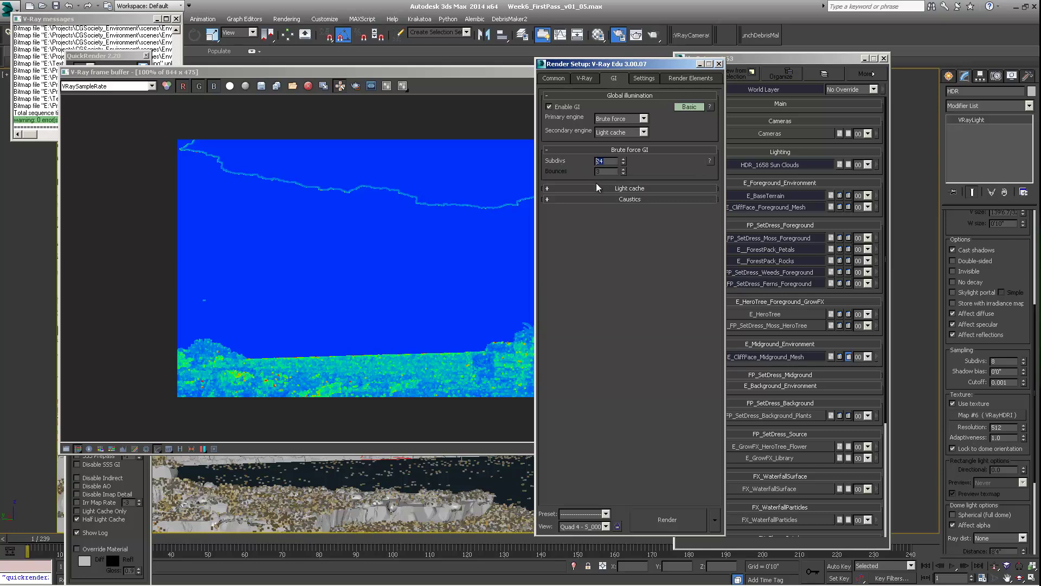
left_click_drag(641, 64, 639, 77)
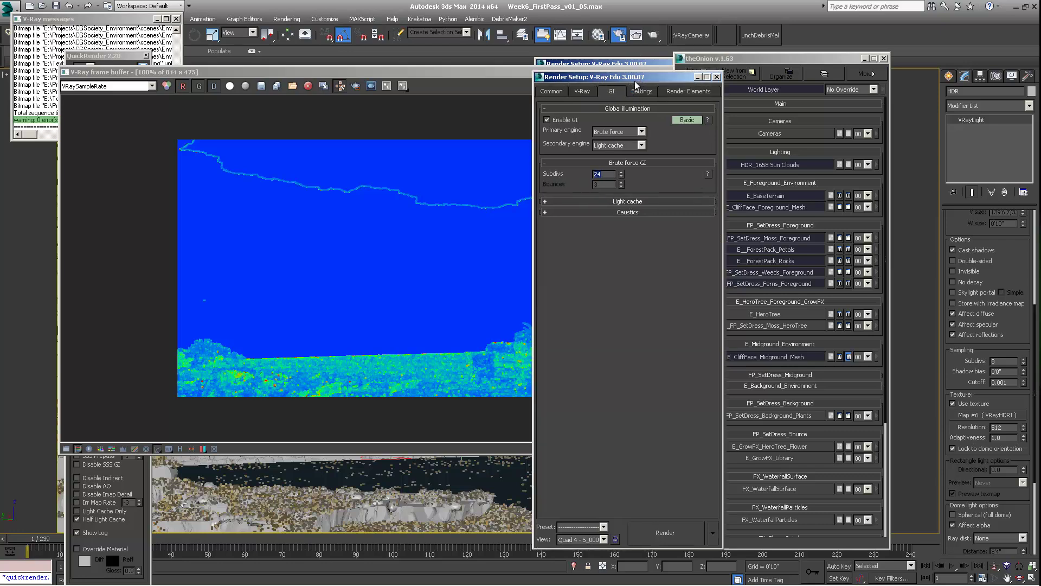
Look through the available primary engines for global illumination, including Irradiance map.
left_click(628, 134)
left_click(606, 119)
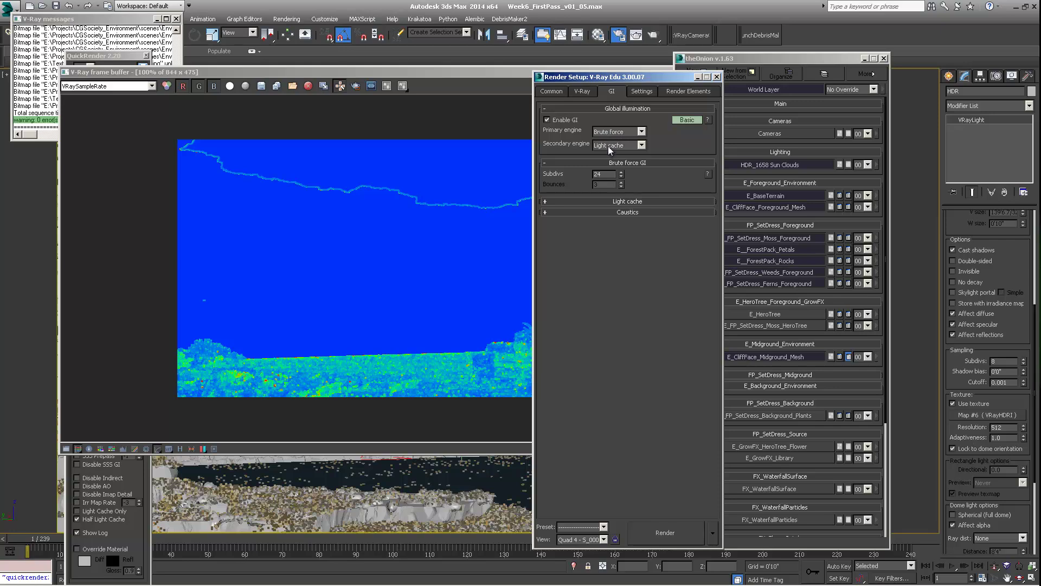
left_click(621, 129)
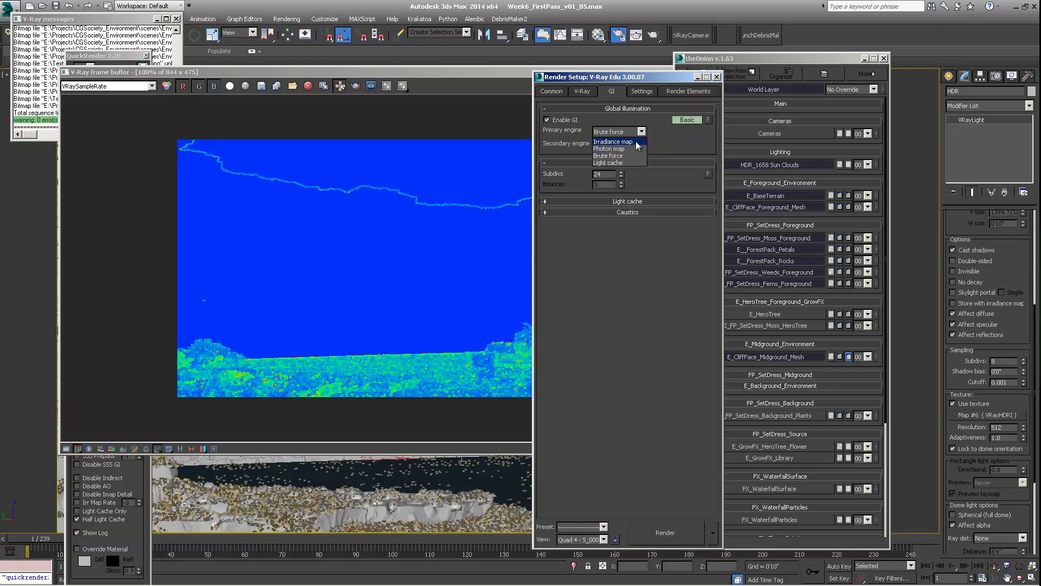
left_click(691, 145)
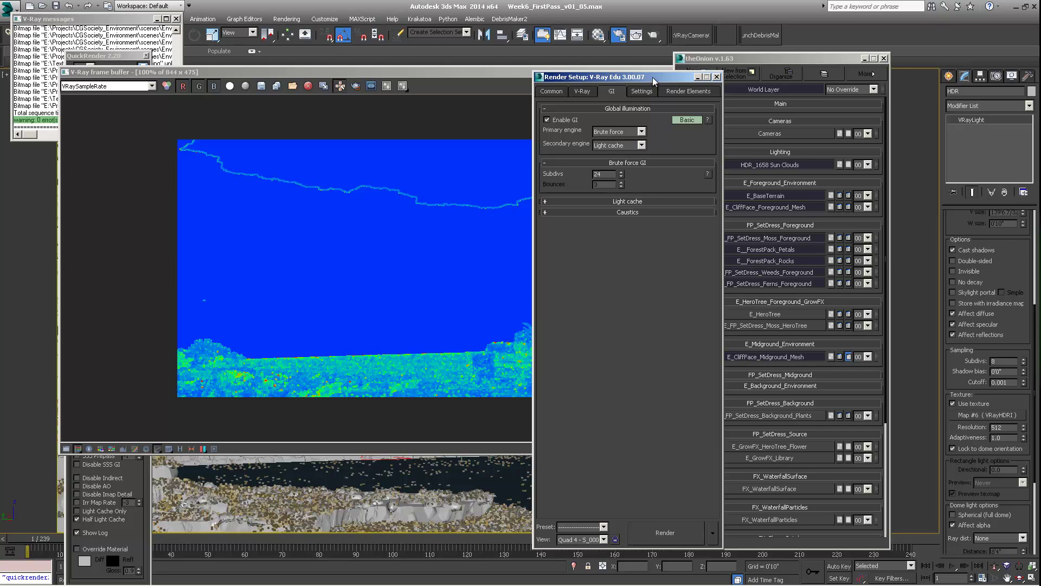
Review V-Ray's System settings, such as bucket size, sequence and dynamic memory limit.
left_click_drag(652, 77, 583, 61)
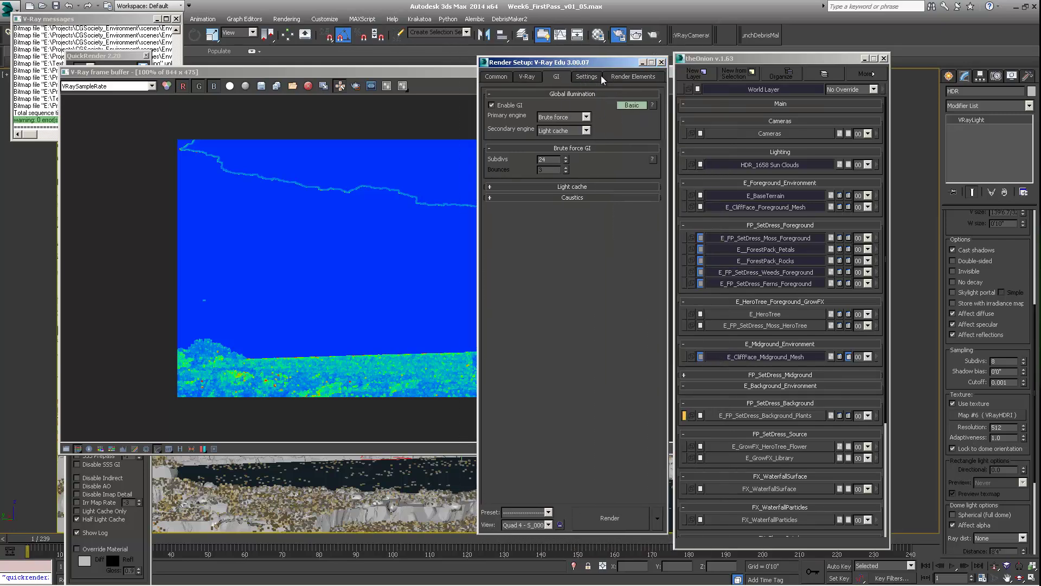
left_click(588, 76)
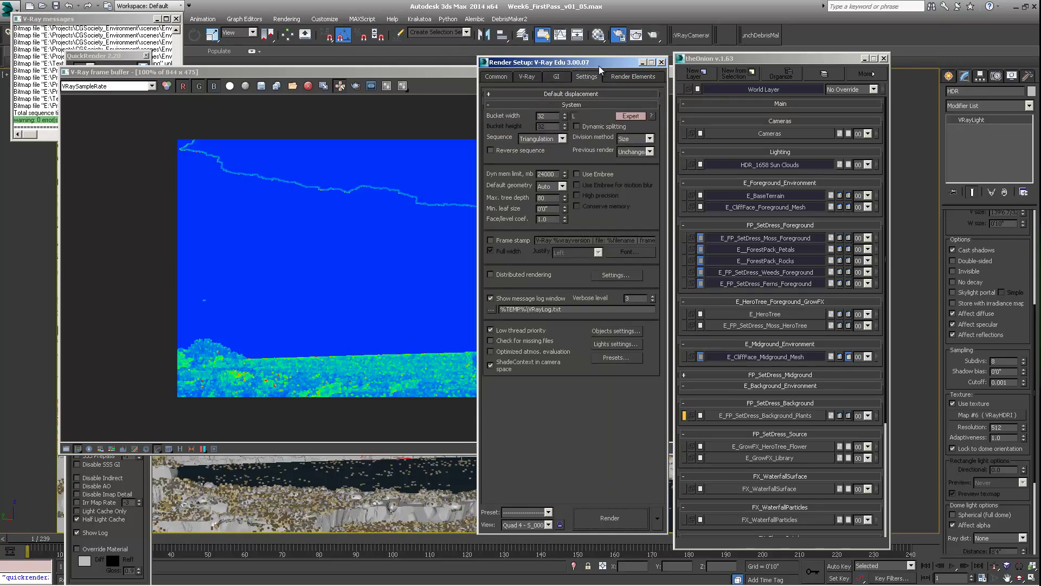
left_click_drag(599, 66, 606, 69)
Bring the frame buffer with the VRaySampleRate element in front of the render settings and reposition its window.
left_click(337, 275)
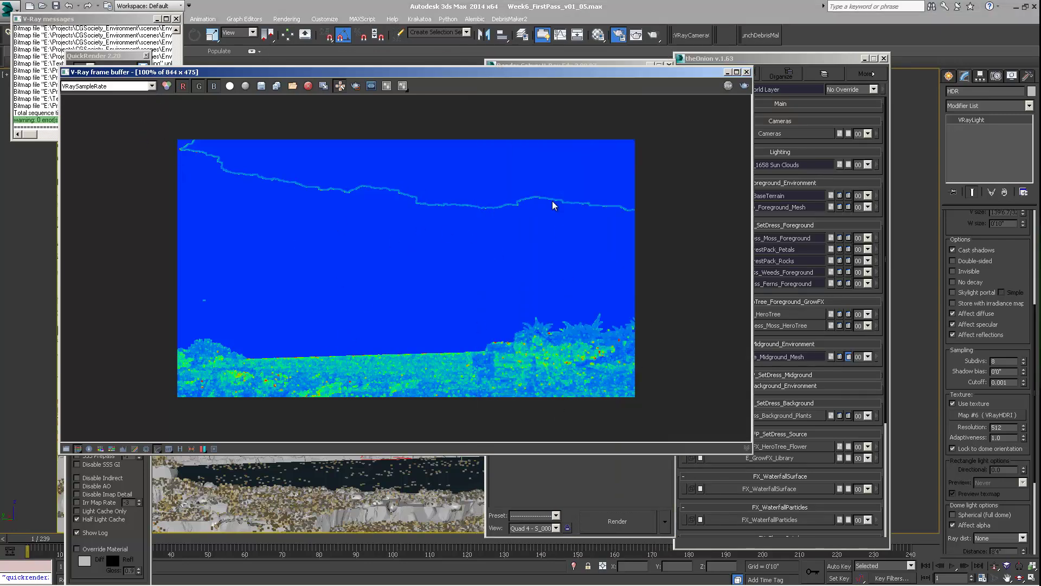
left_click_drag(590, 79, 565, 81)
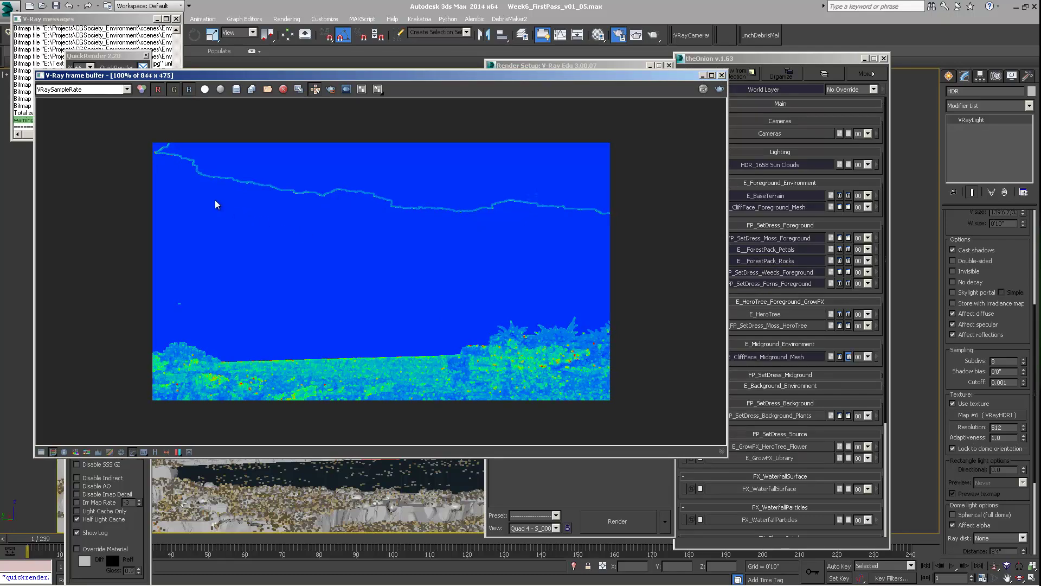
left_click_drag(199, 72, 193, 83)
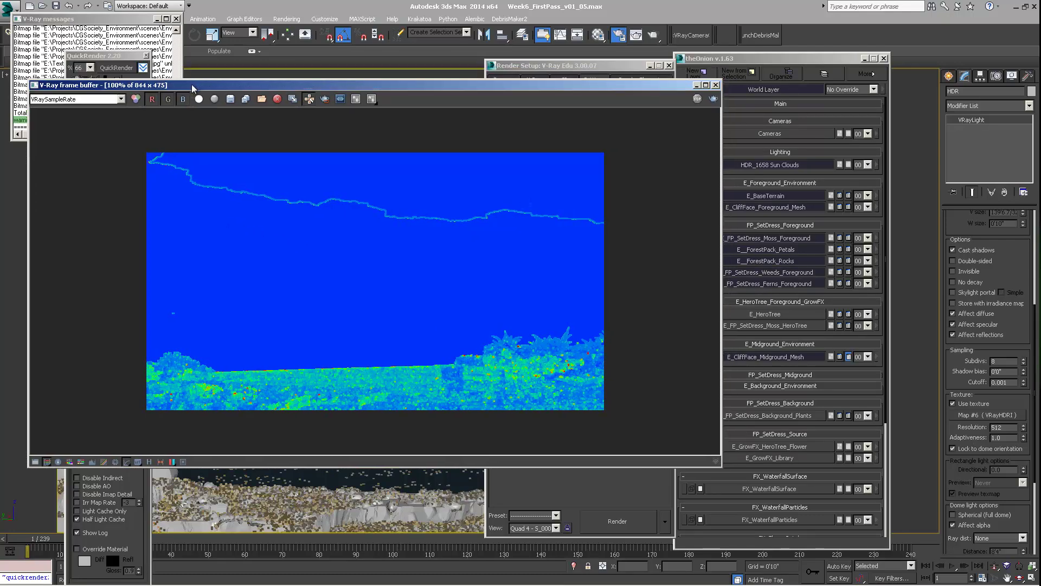
Set the HDR light's sampling subdivisions to 40 and start a QuickRender of the scene.
left_click_drag(240, 86, 253, 85)
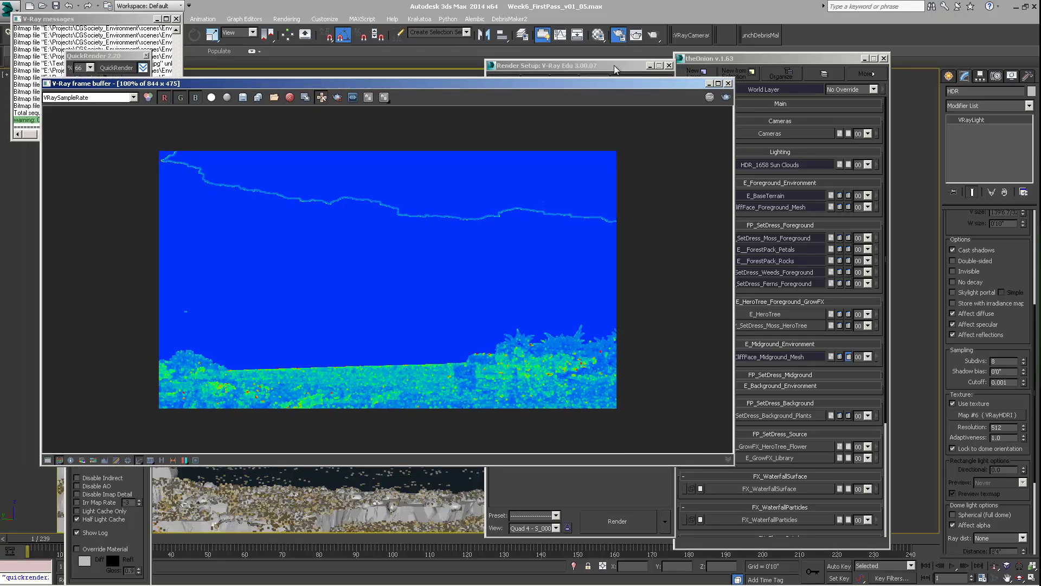
left_click_drag(614, 65, 667, 63)
left_click(588, 77)
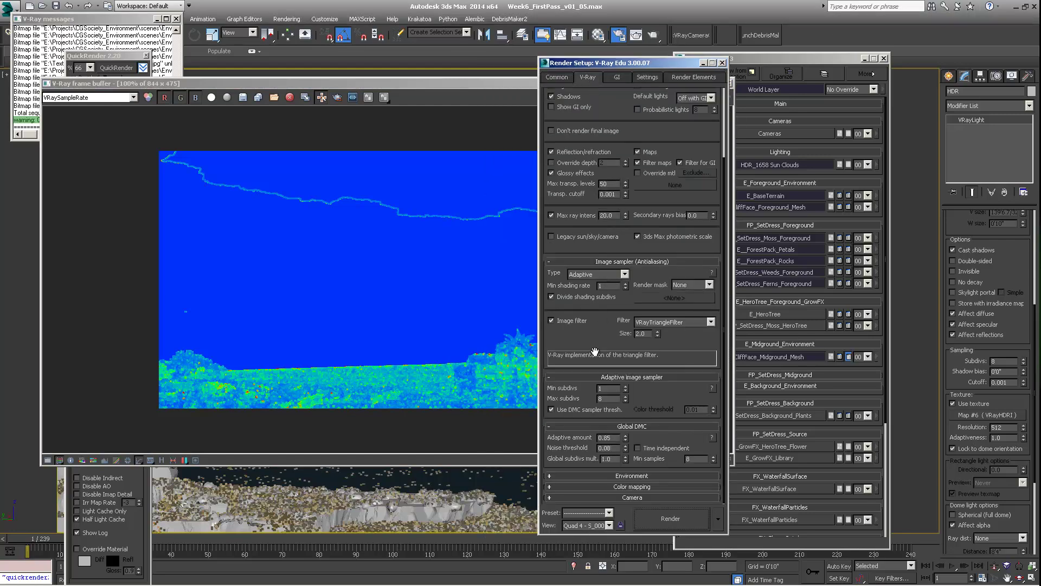
double_click(605, 401)
scroll(1018, 276, "down", 3)
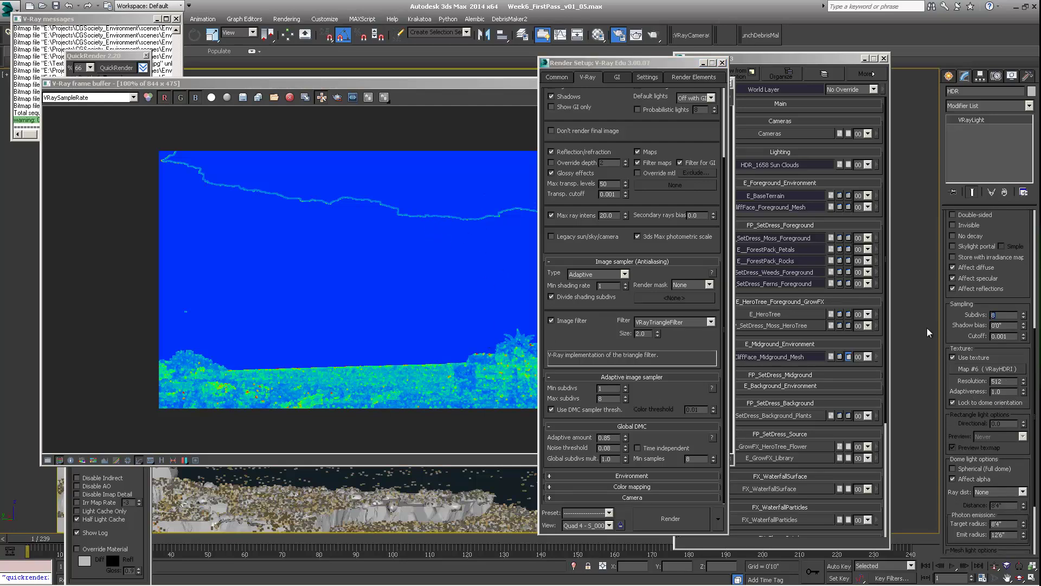
type("40")
left_click(122, 55)
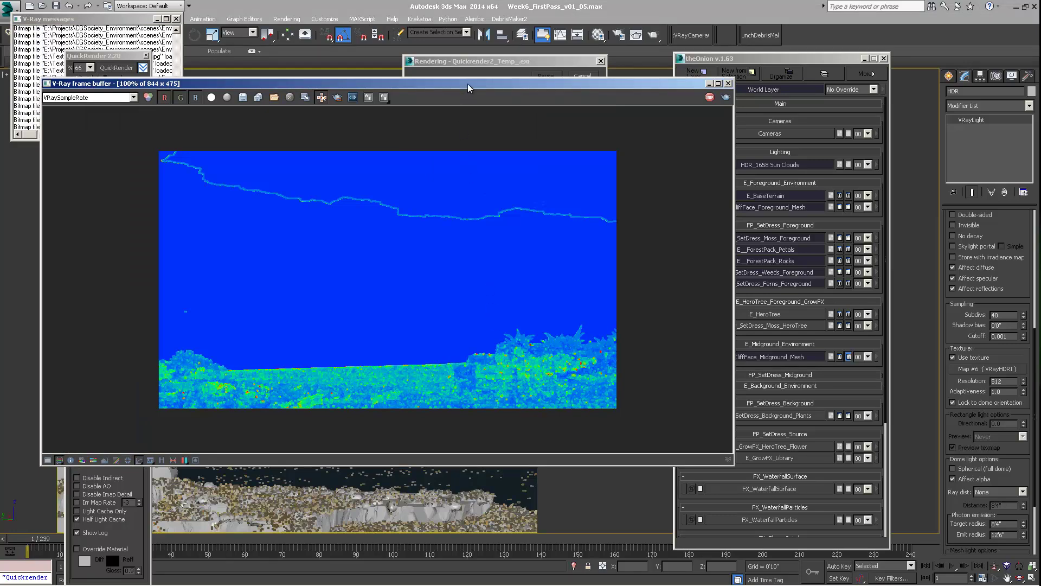
Display the VRayLighting element in the frame buffer and examine the noise on the distant cliff and foreground.
left_click_drag(323, 86, 478, 172)
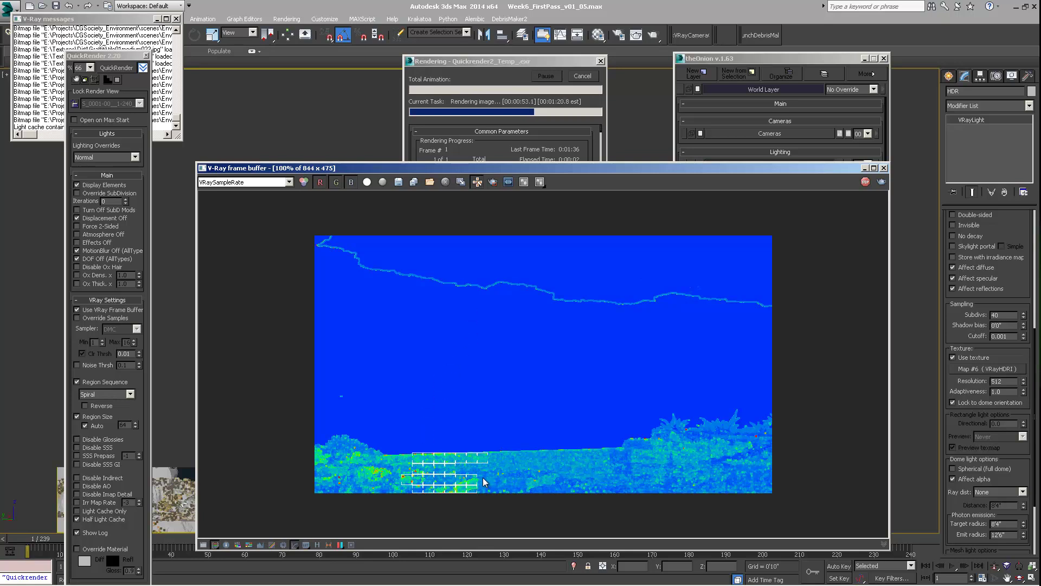
left_click(289, 183)
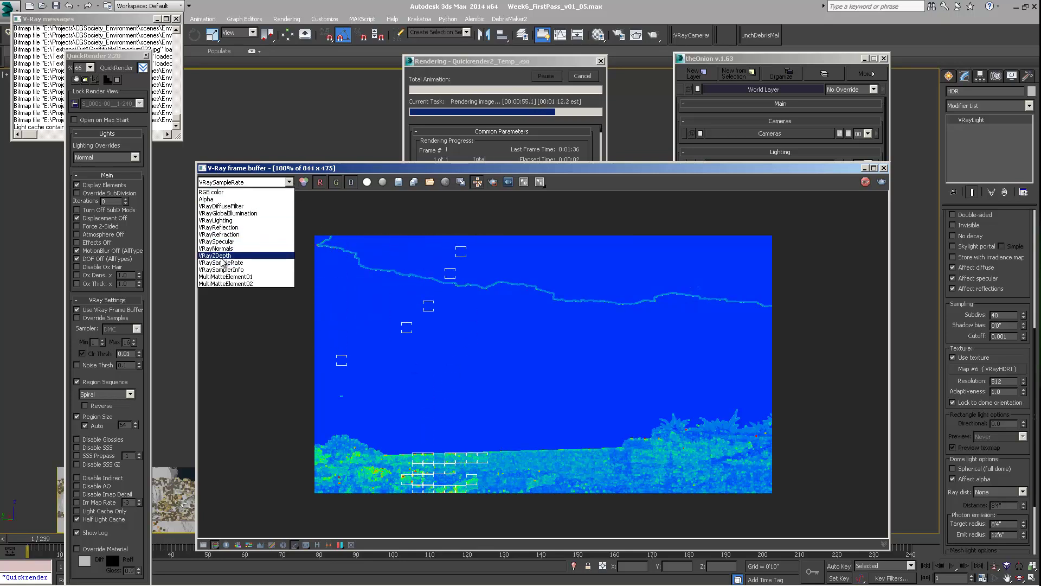
left_click(228, 220)
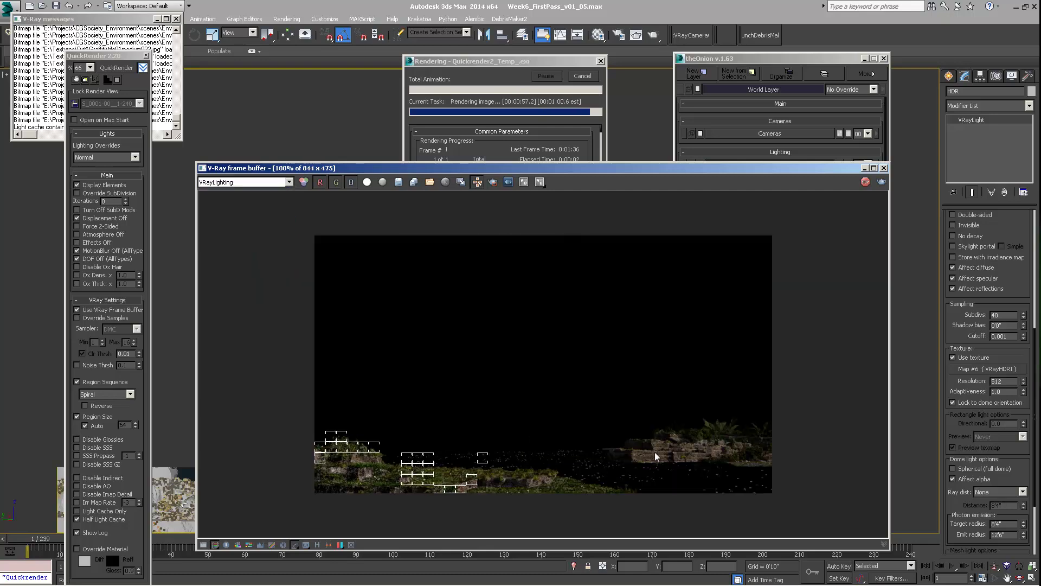
scroll(656, 454, "up", 1)
scroll(667, 458, "up", 1)
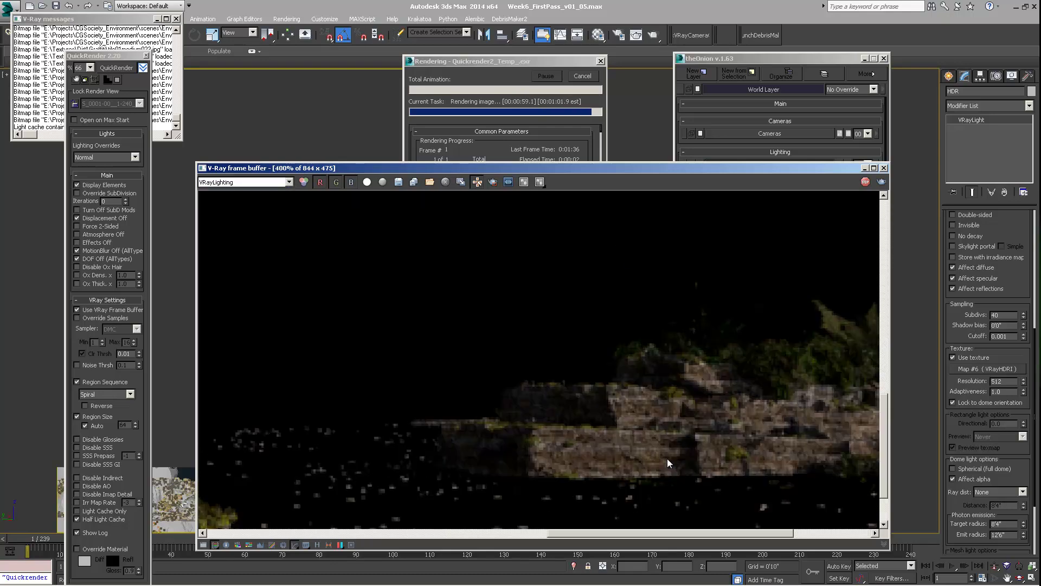
middle_click_drag(667, 458, 662, 402)
scroll(662, 401, "down", 1)
middle_click_drag(695, 222, 657, 418)
scroll(700, 415, "down", 1)
scroll(669, 442, "up", 1)
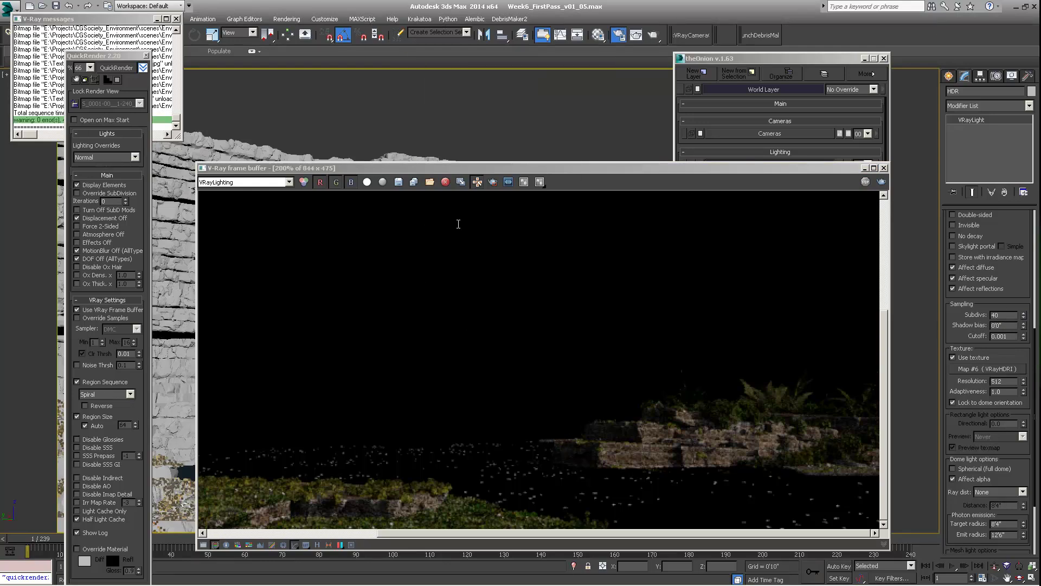
Reopen the render settings, arrange them beside the frame buffer, and examine the finished VRayLighting element around the cliff.
key("F10")
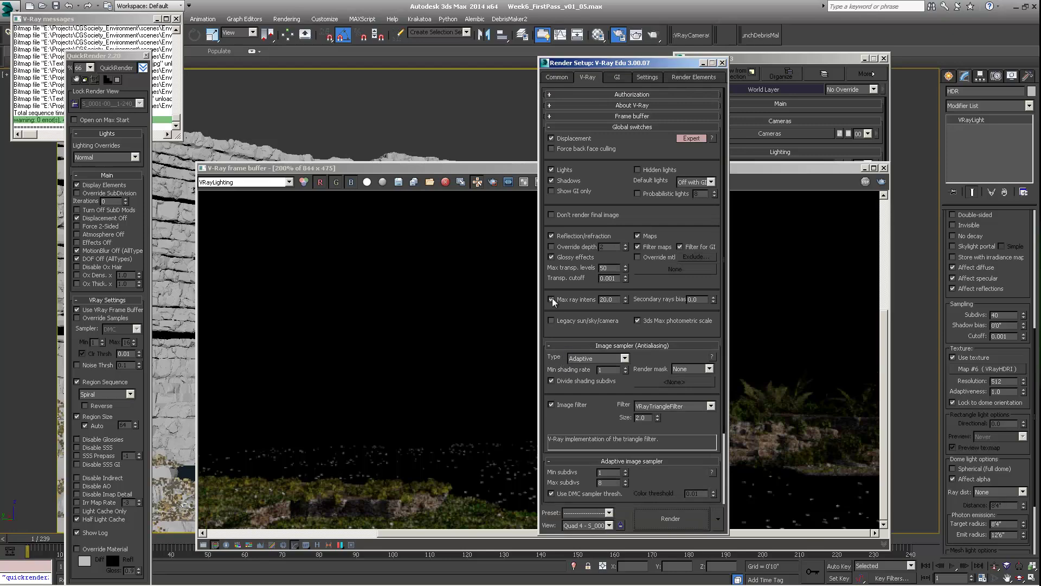
left_click_drag(618, 64, 703, 50)
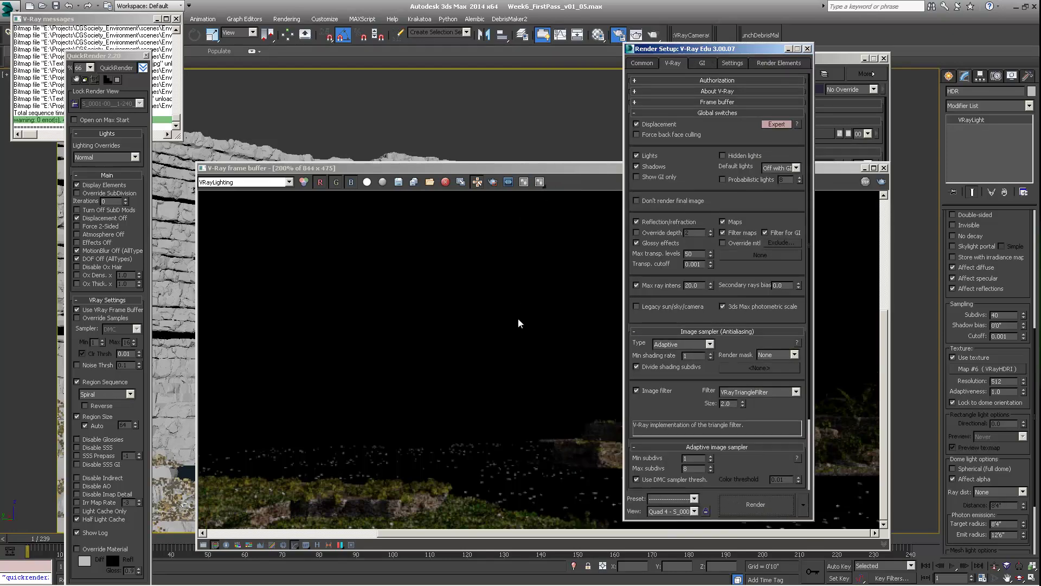
left_click(535, 417)
scroll(540, 436, "down", 2)
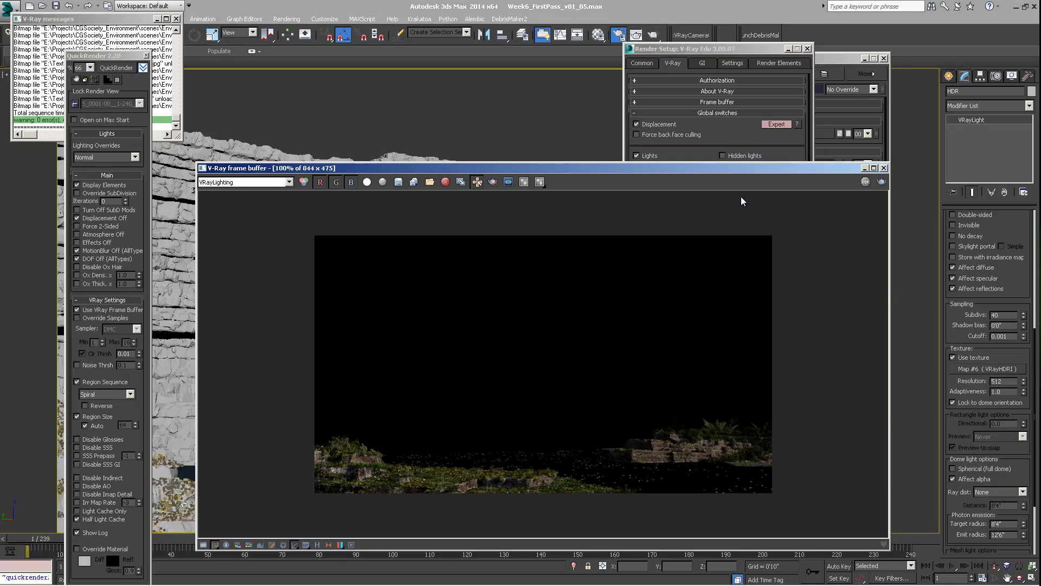
left_click_drag(753, 172, 666, 165)
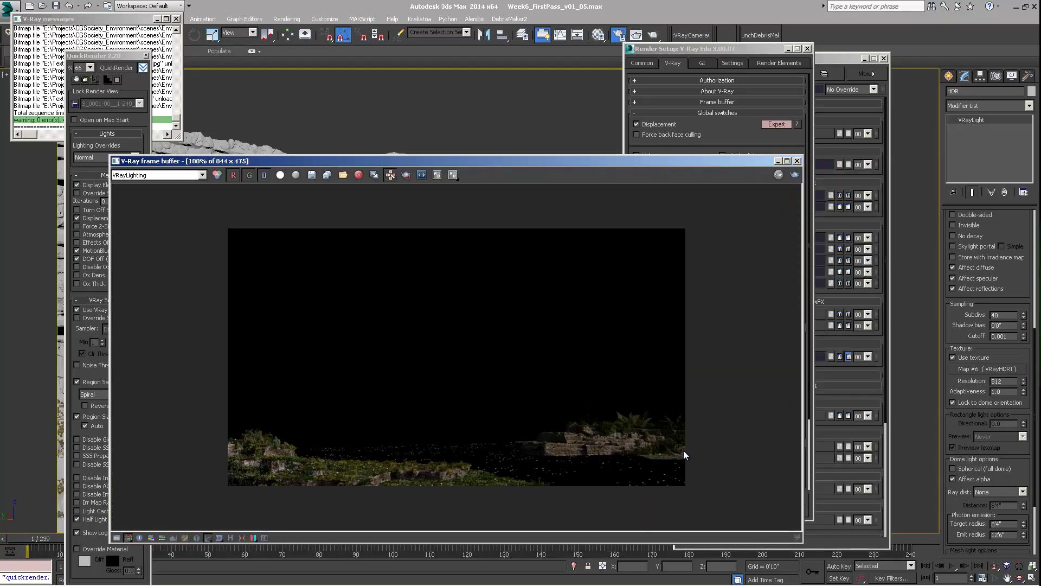
scroll(574, 440, "up", 1)
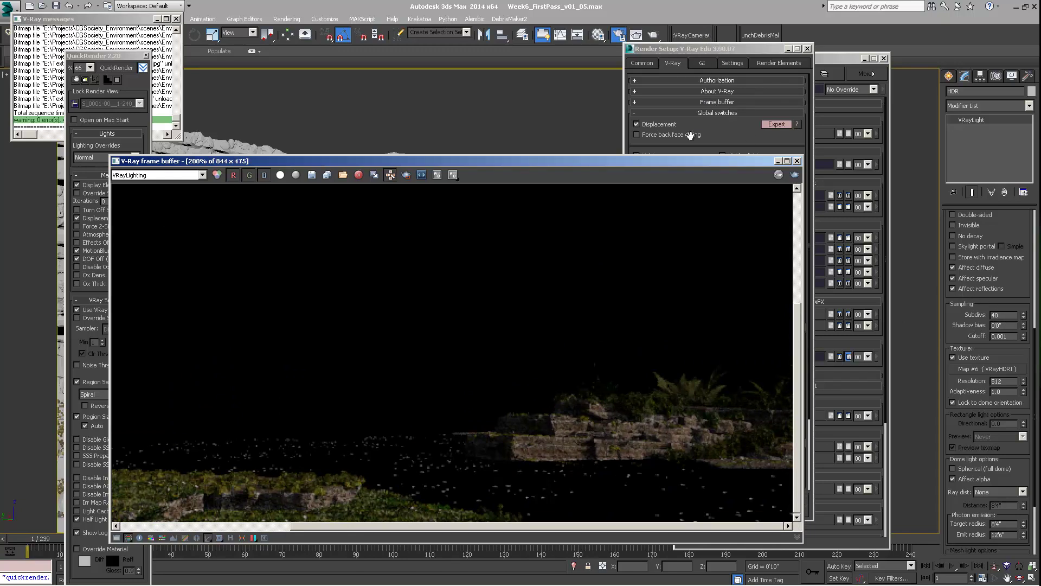
left_click_drag(632, 163, 615, 164)
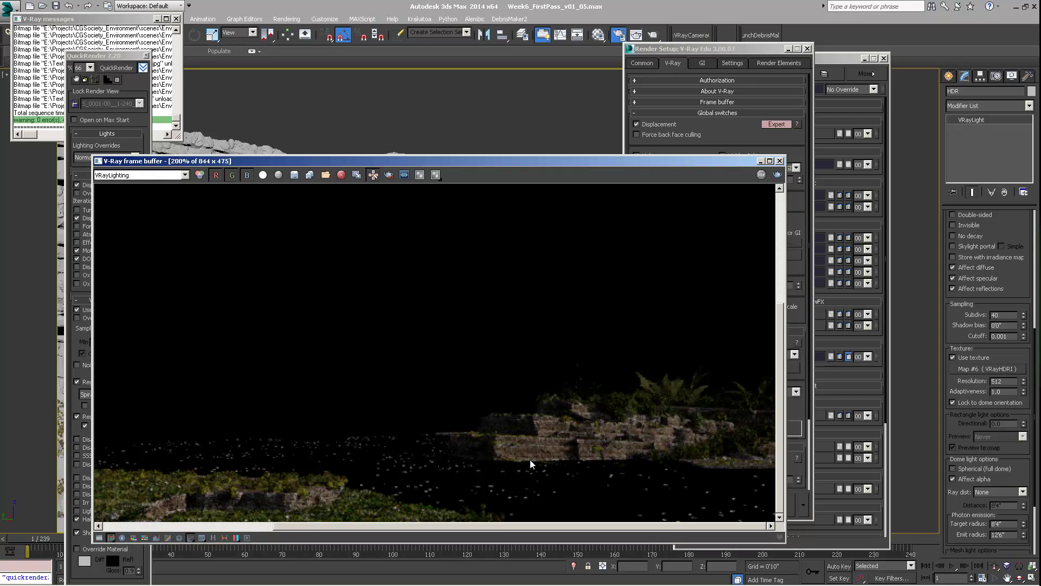
Check V-Ray's adaptive image sampler and Global DMC settings against the HDR light's subdivisions.
left_click(684, 60)
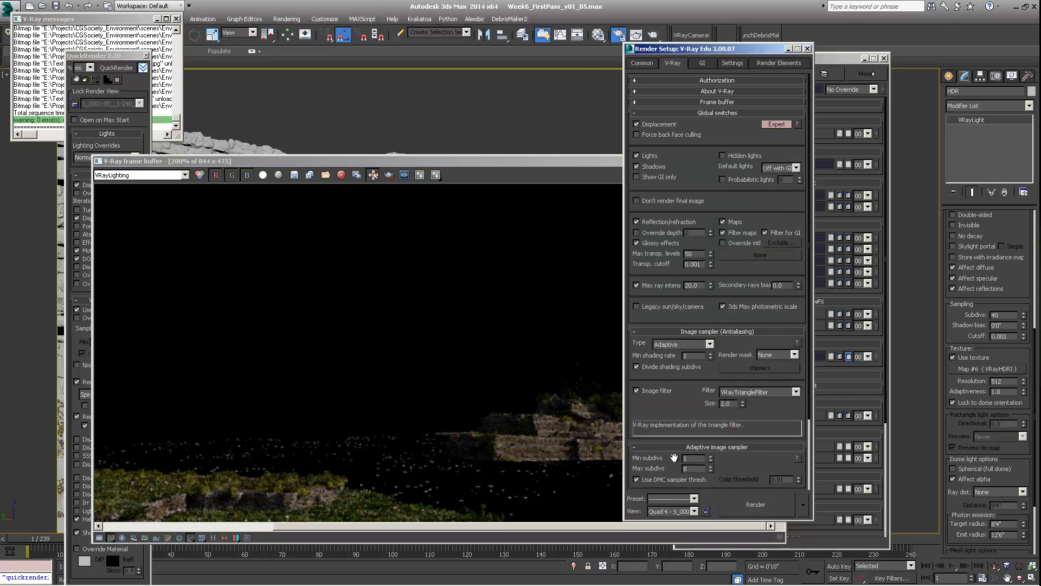
scroll(678, 458, "down", 1)
double_click(1010, 316)
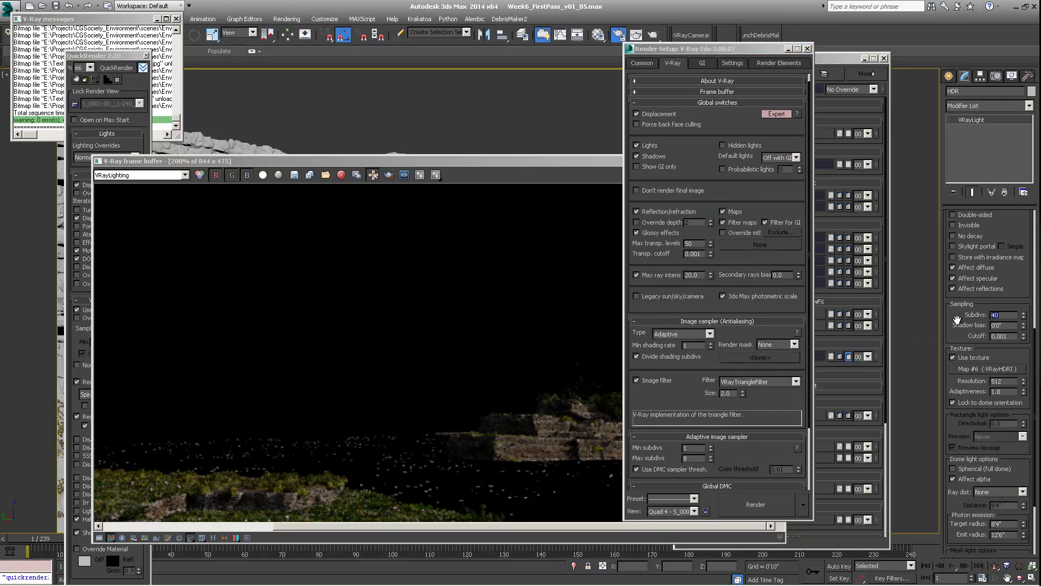
left_click_drag(698, 397, 708, 349)
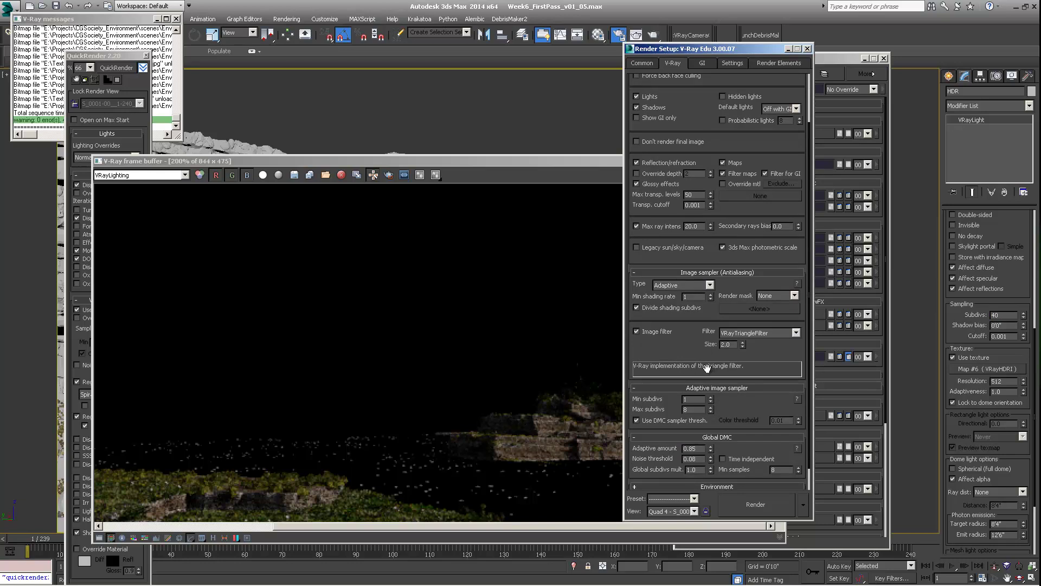
left_click_drag(705, 351, 705, 326)
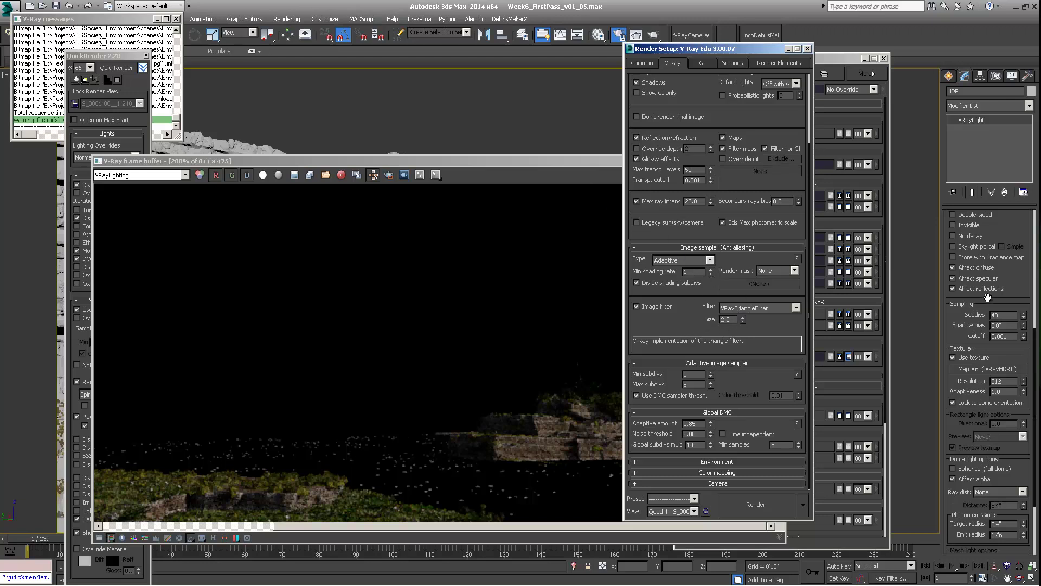
Set the HDR light's sampling subdivisions to 64 and render the scene again with QuickRender.
double_click(1005, 314)
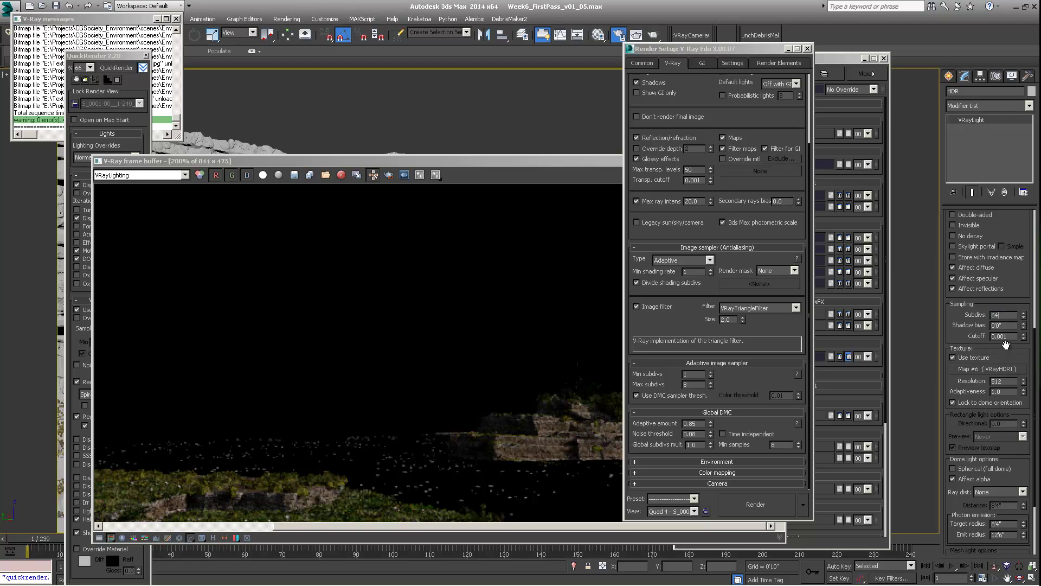
key("Return")
left_click(125, 67)
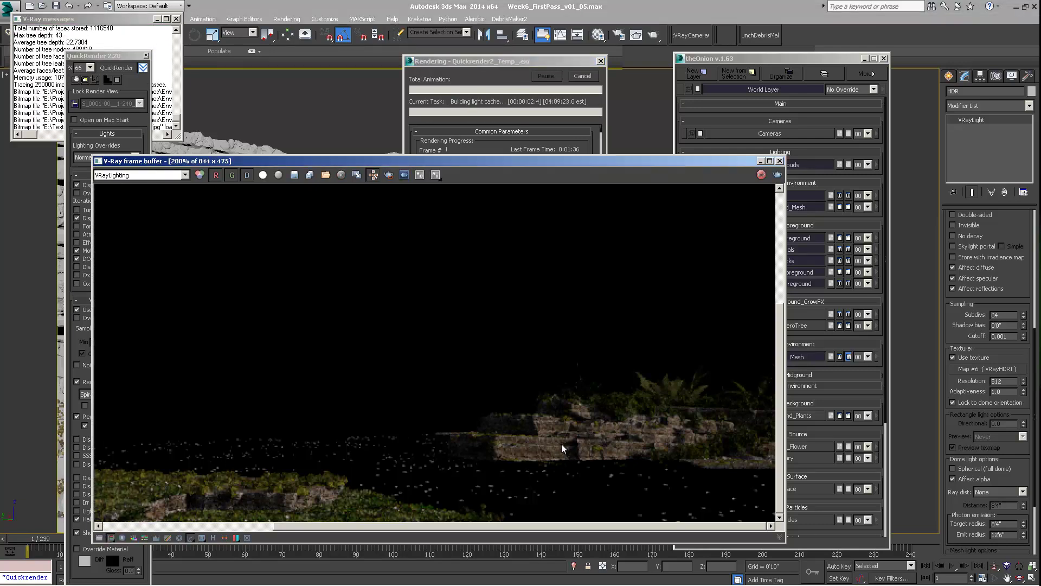
Switch the frame buffer from VRayLighting to the VRaySampleRate element and examine the cliff's sampling during the render.
middle_click_drag(561, 443, 609, 418)
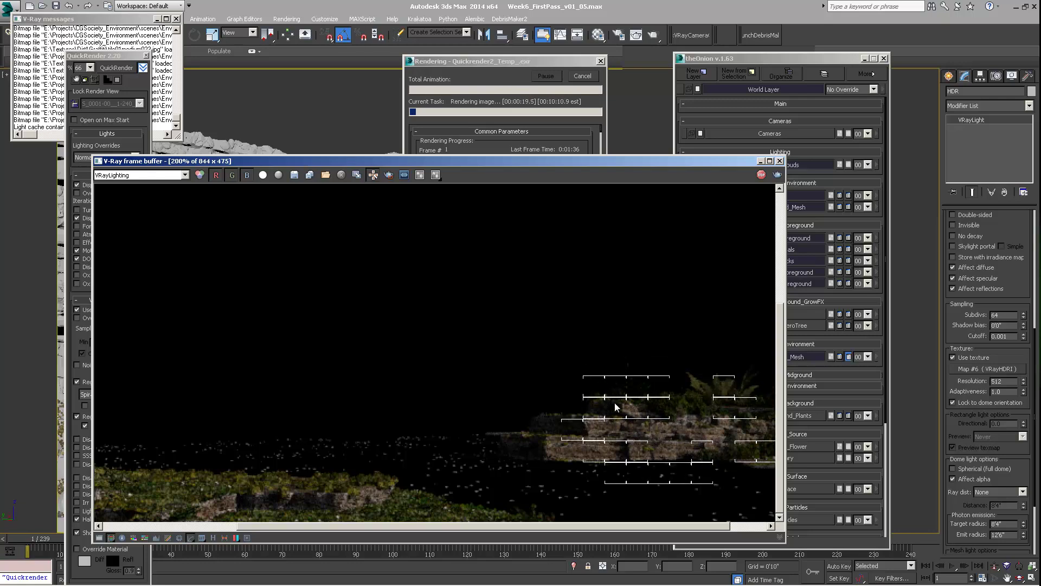
left_click(173, 178)
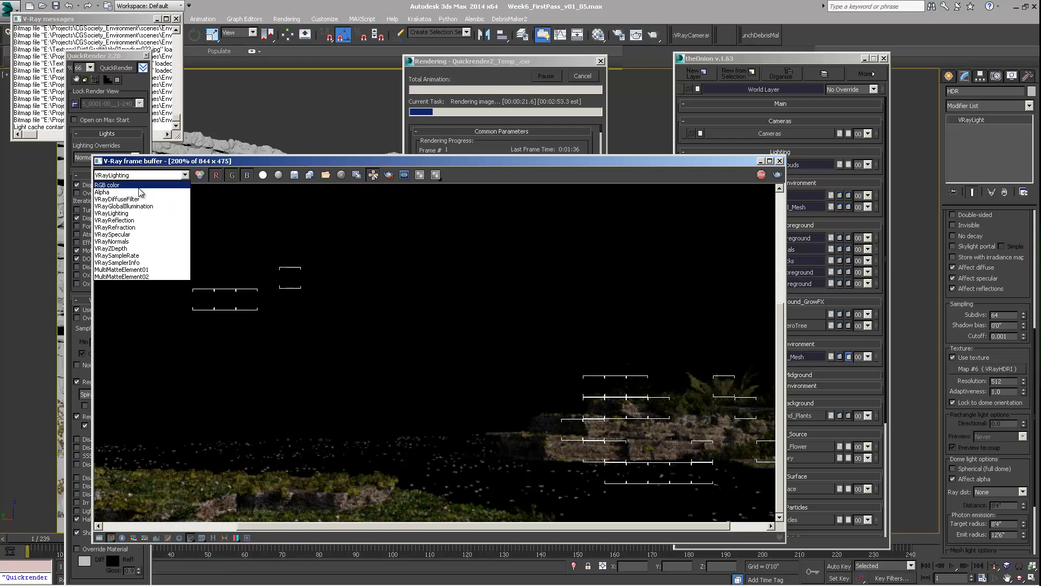
left_click(133, 256)
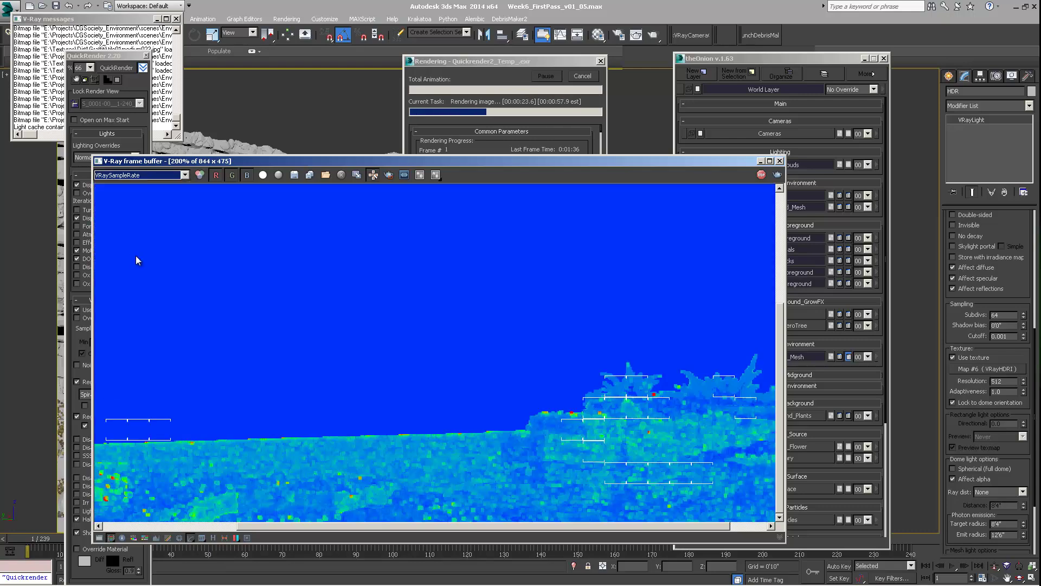
middle_click_drag(607, 399, 580, 414)
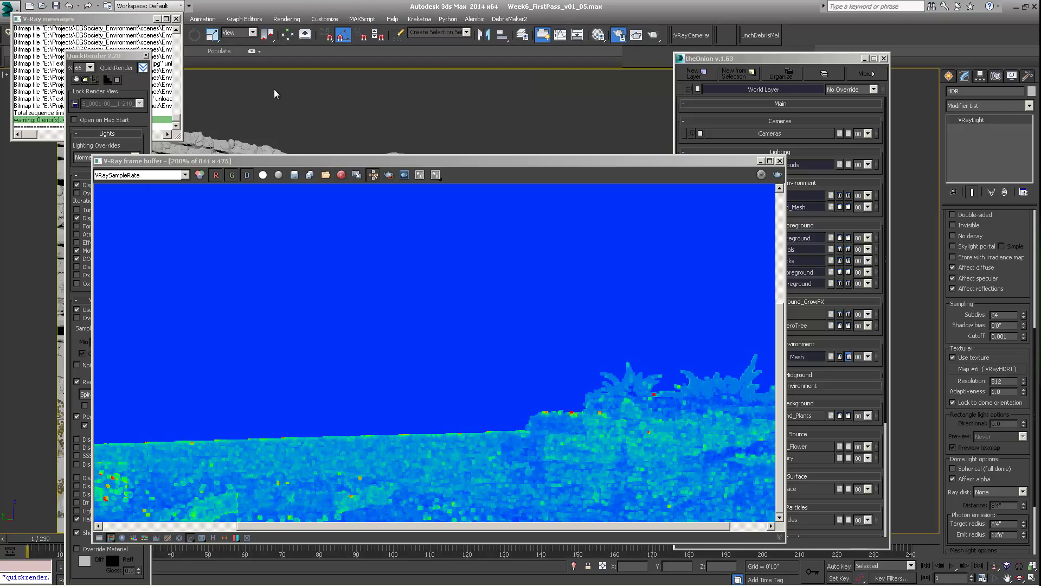
Bring the render settings alongside the VRaySampleRate result and compare the image sampler's max subdivisions with the HDR light's subdivisions.
key("F10")
left_click_drag(489, 162, 541, 132)
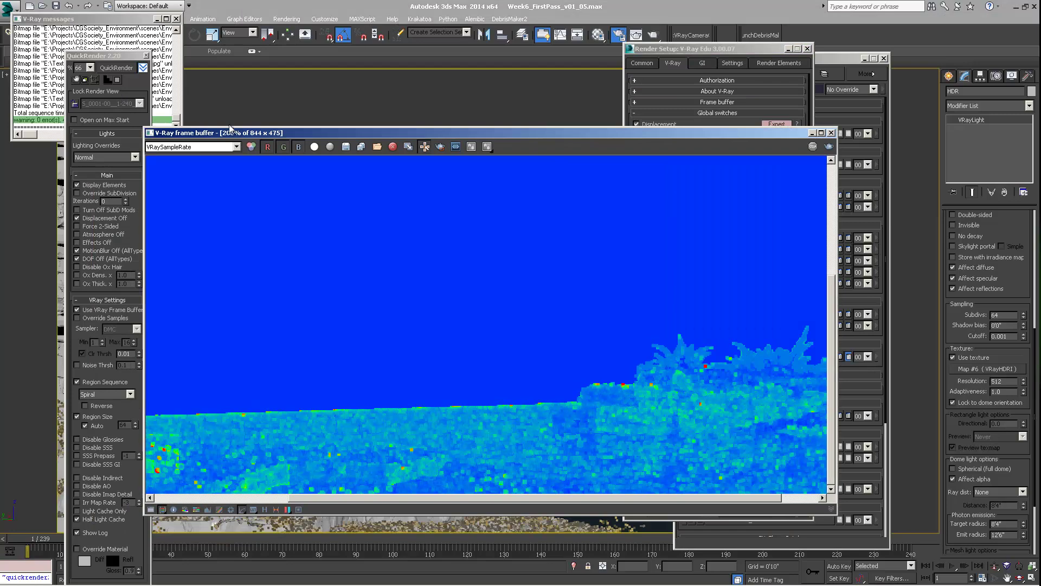
left_click_drag(243, 132, 262, 121)
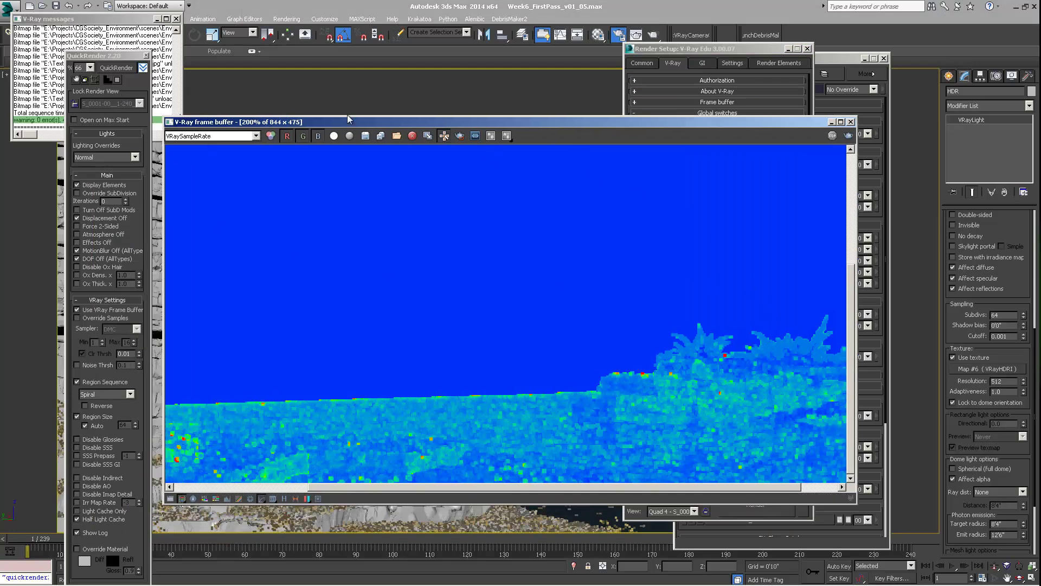
left_click(666, 51)
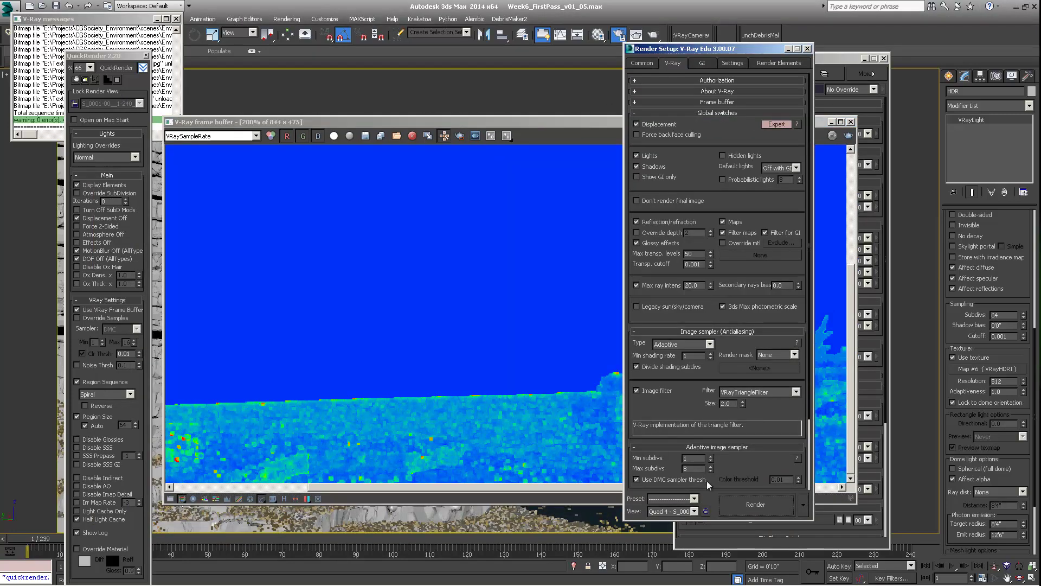
scroll(700, 405, "down", 3)
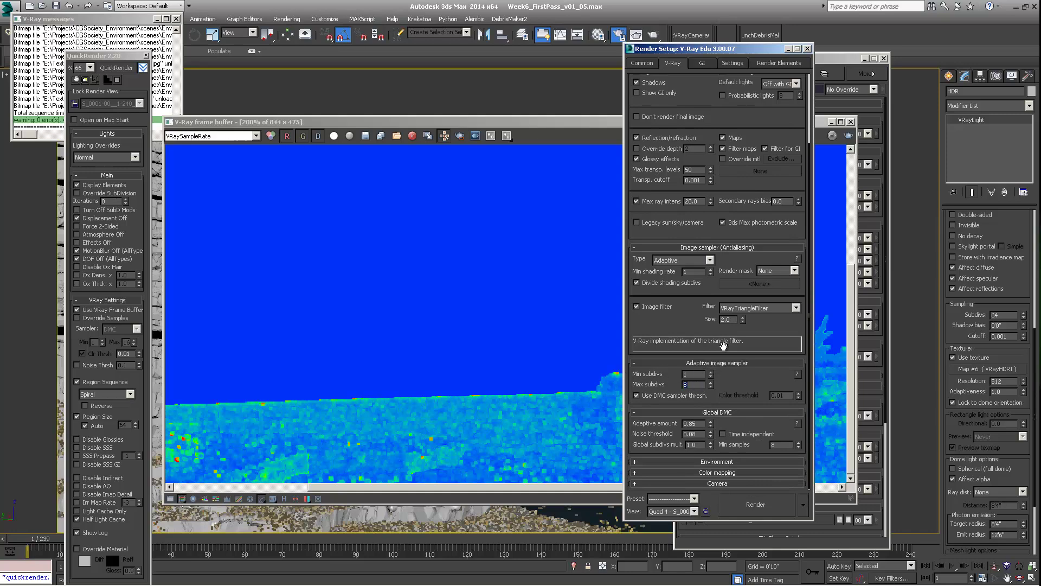
left_click_drag(1012, 315, 984, 321)
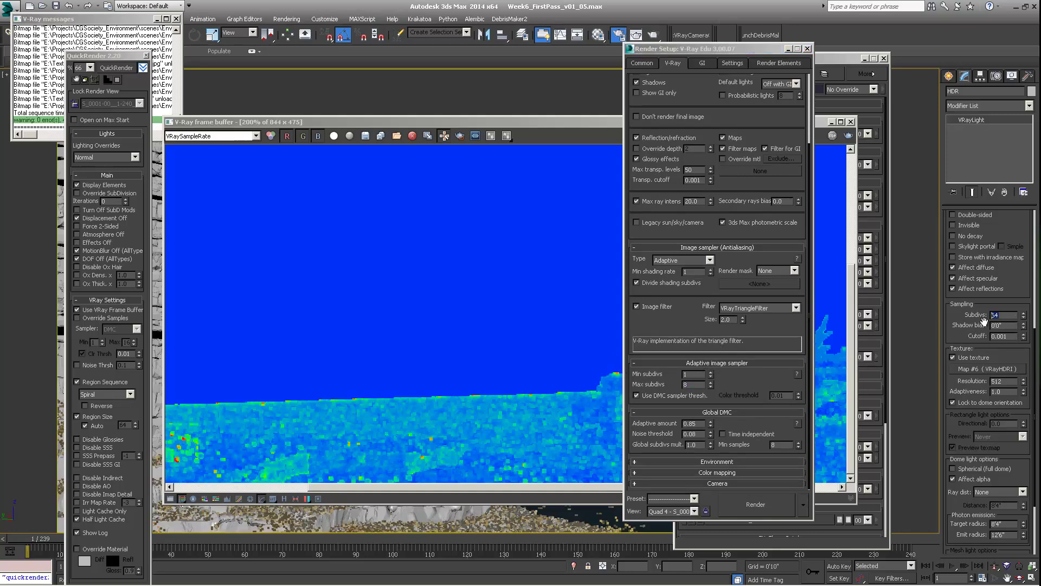
scroll(1000, 303, "down", 2)
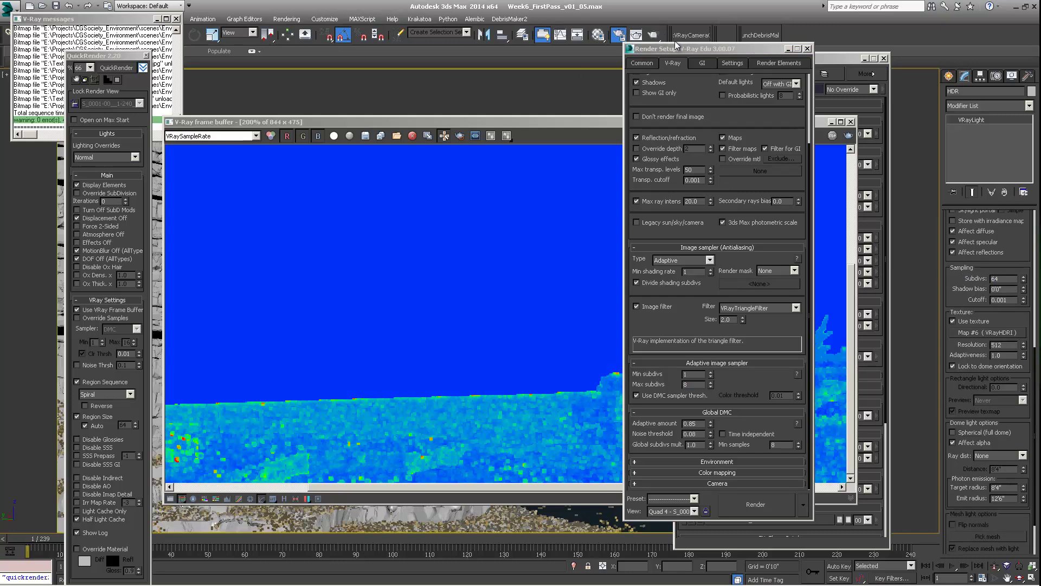
left_click_drag(682, 47, 636, 63)
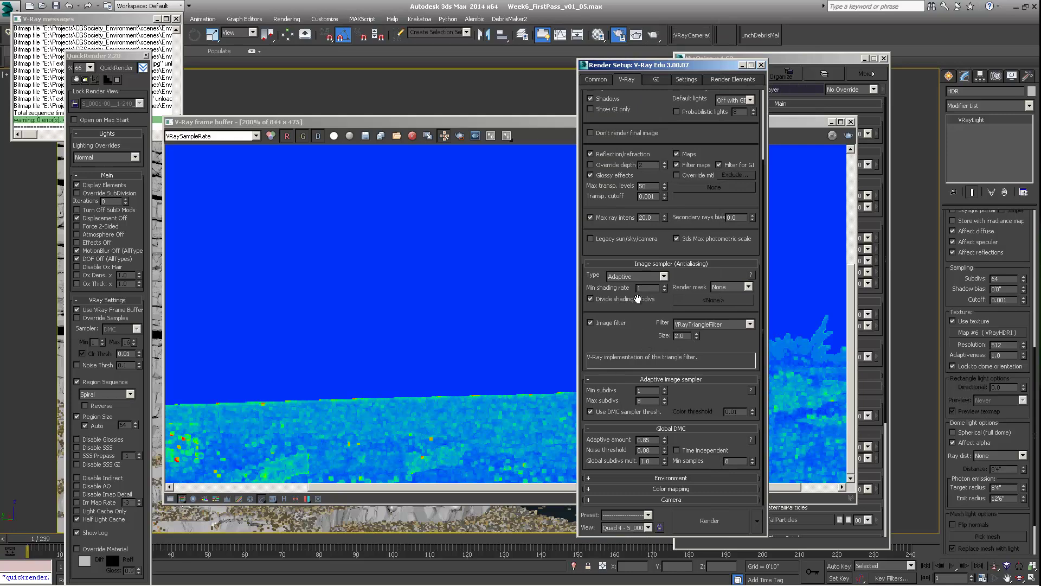
scroll(634, 284, "up", 1)
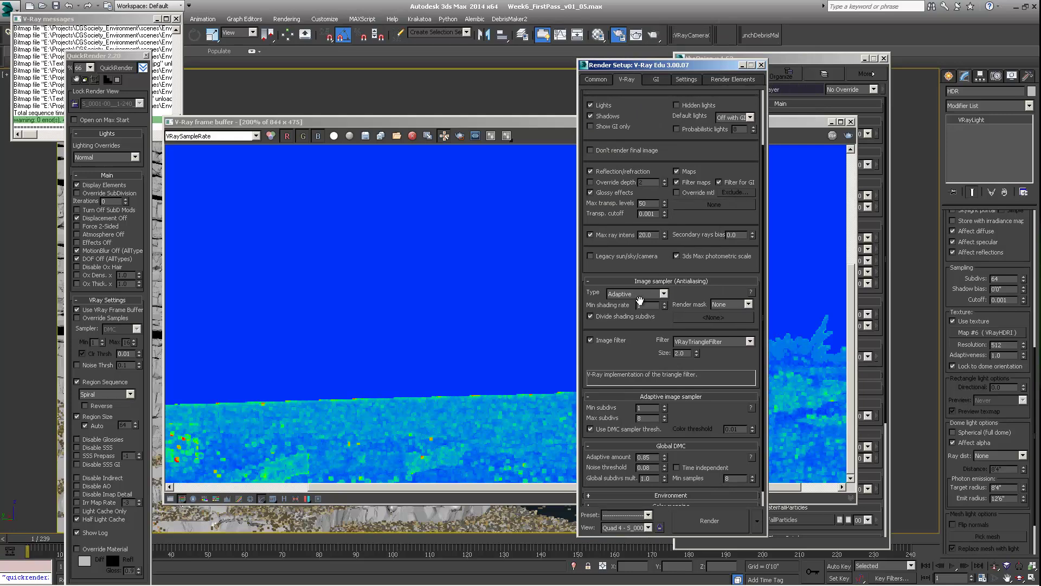
Open the Material Editor to view the WaterSurface material's reflection and refraction subdivision settings.
left_click(598, 36)
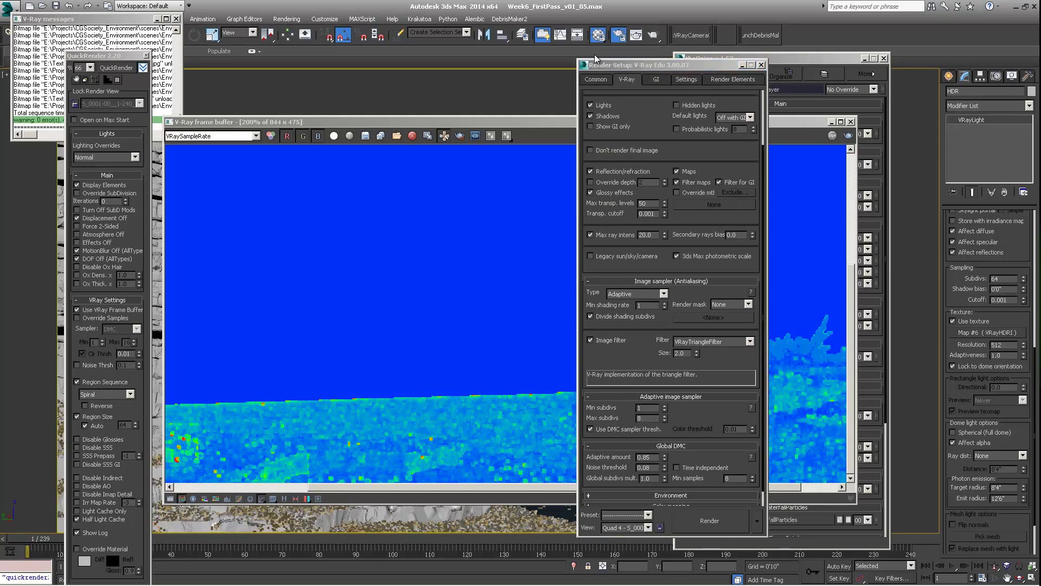
key("m")
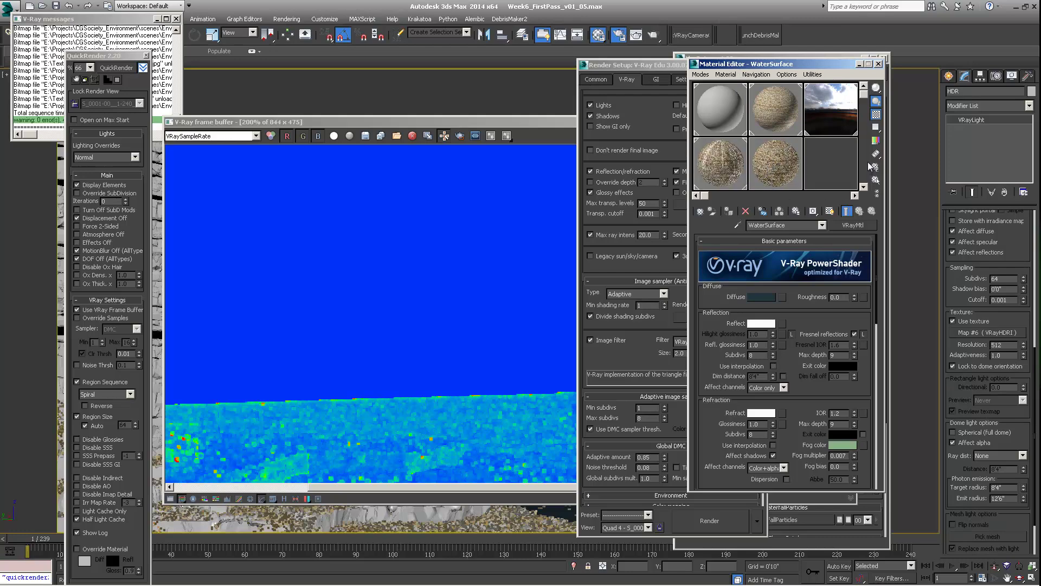
Compare the reflection subdivisions of the Stone_Cliff_A material with those of the WaterSurface material.
left_click_drag(866, 96, 867, 129)
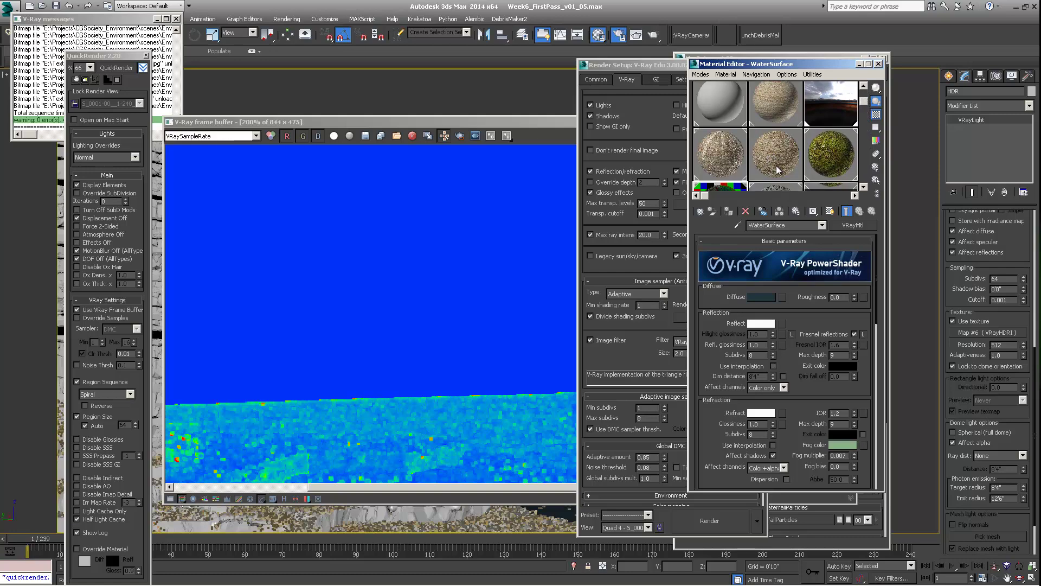
scroll(783, 172, "down", 1)
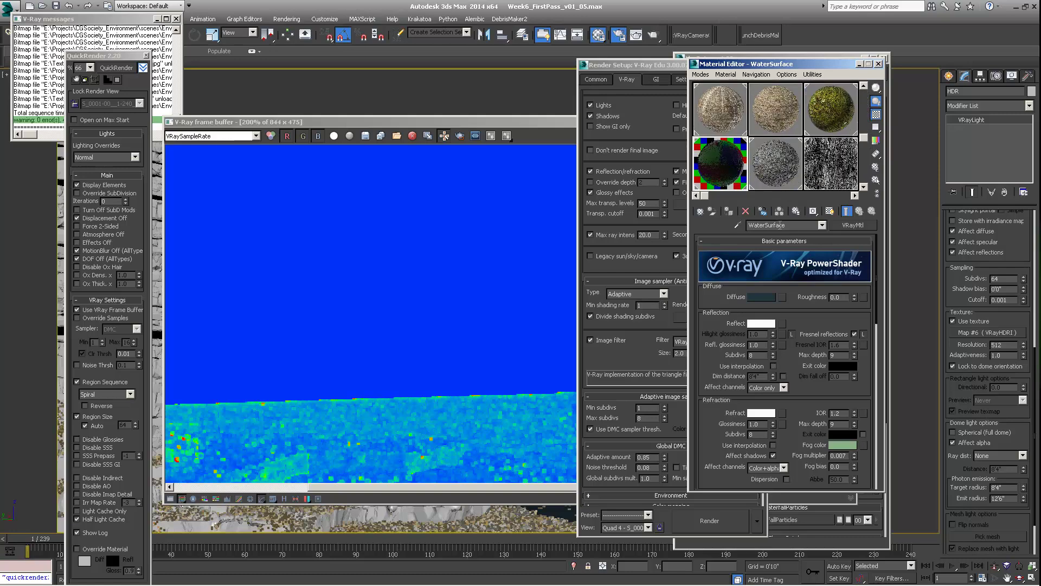
left_click_drag(801, 66, 775, 54)
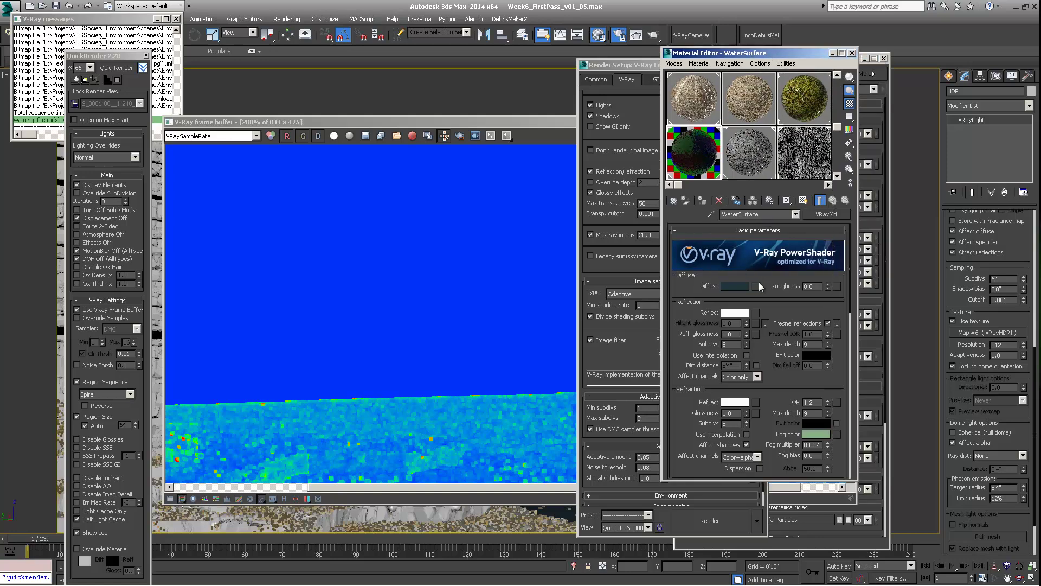
scroll(759, 282, "down", 2)
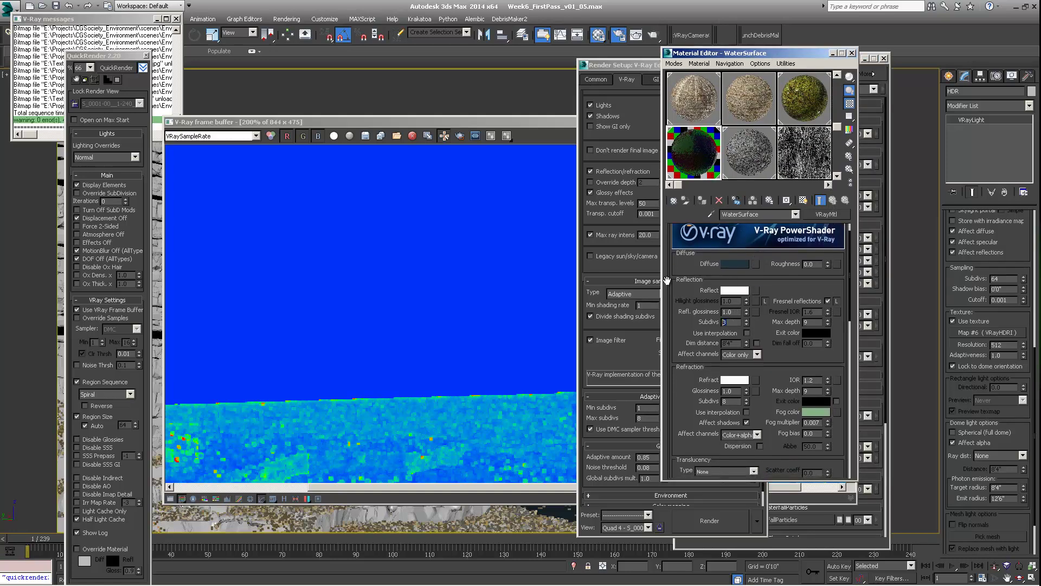
left_click(700, 104)
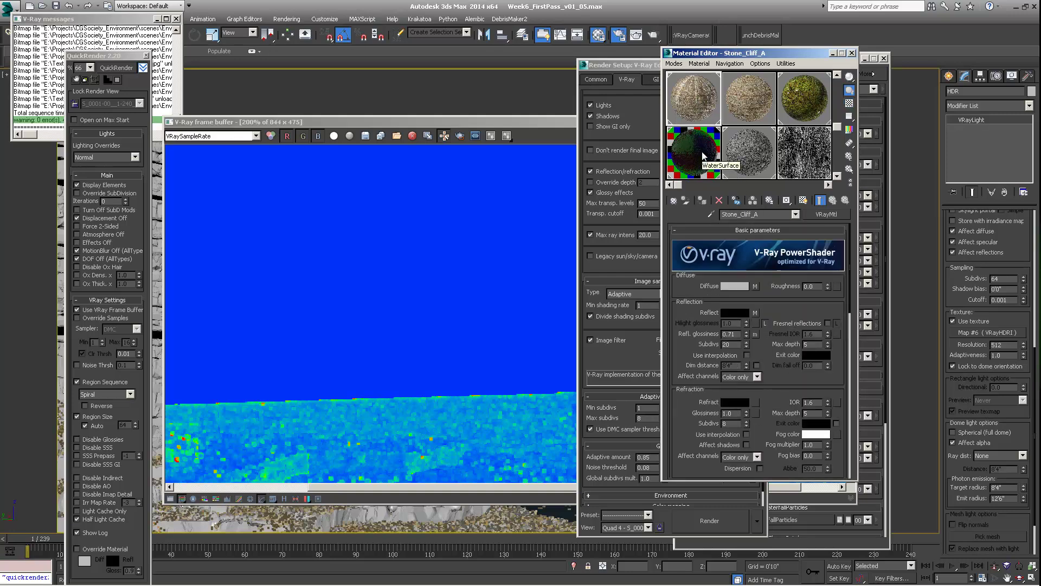
left_click(703, 155)
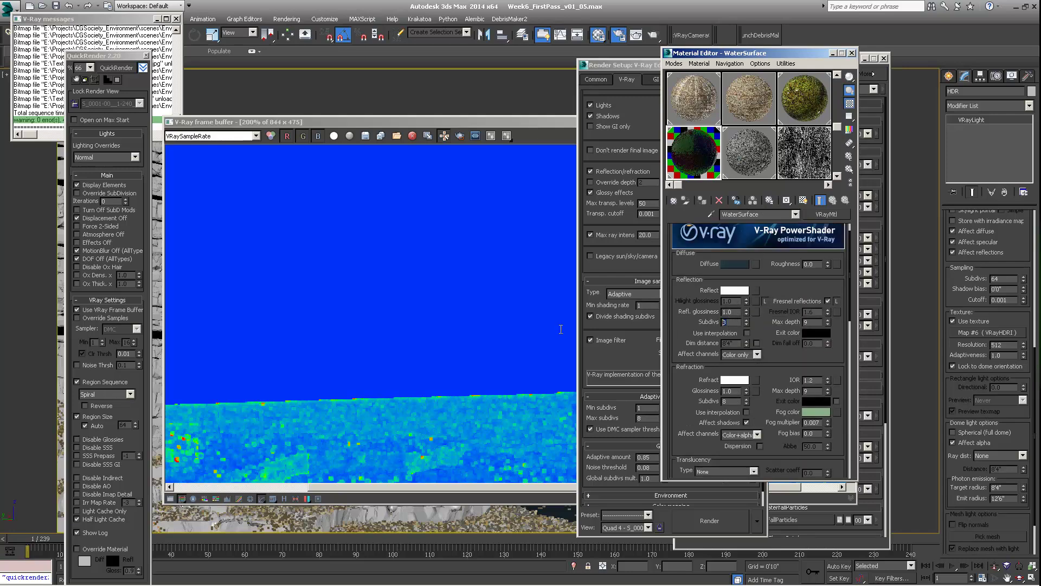
Set the WaterSurface material's reflection subdivisions to 48 and reflection glossiness to 0.96, and check its reflect color without changing it.
type("20")
type("4")
type("8")
left_click_drag(686, 324, 688, 323)
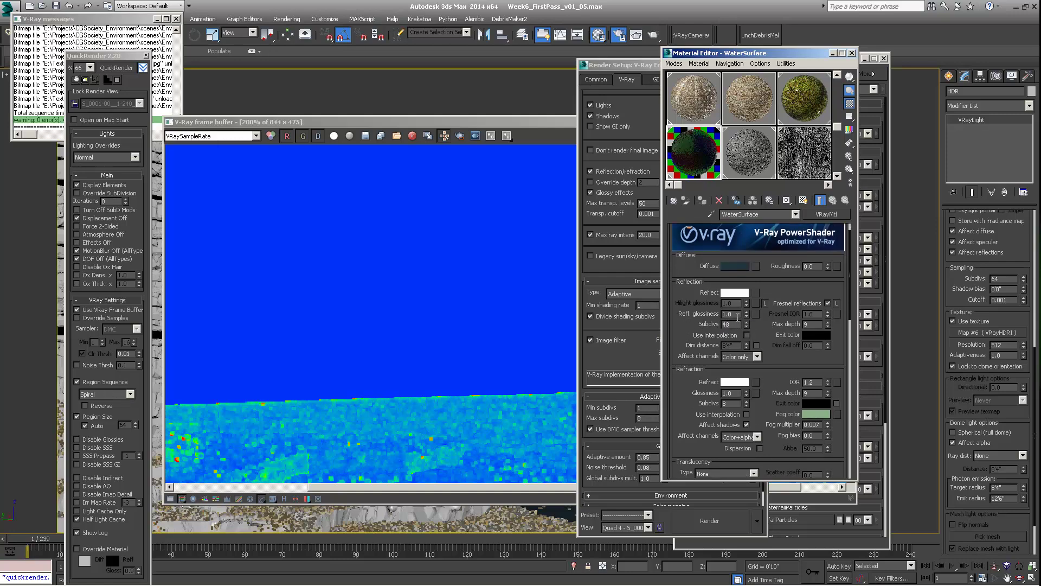
double_click(741, 314)
type(".96")
left_click(737, 293)
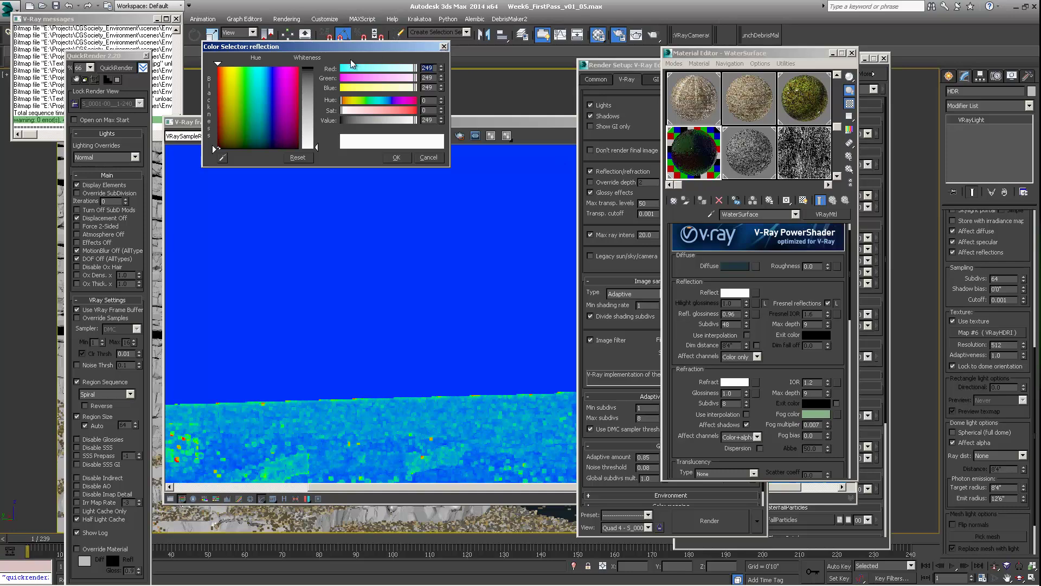
left_click(444, 46)
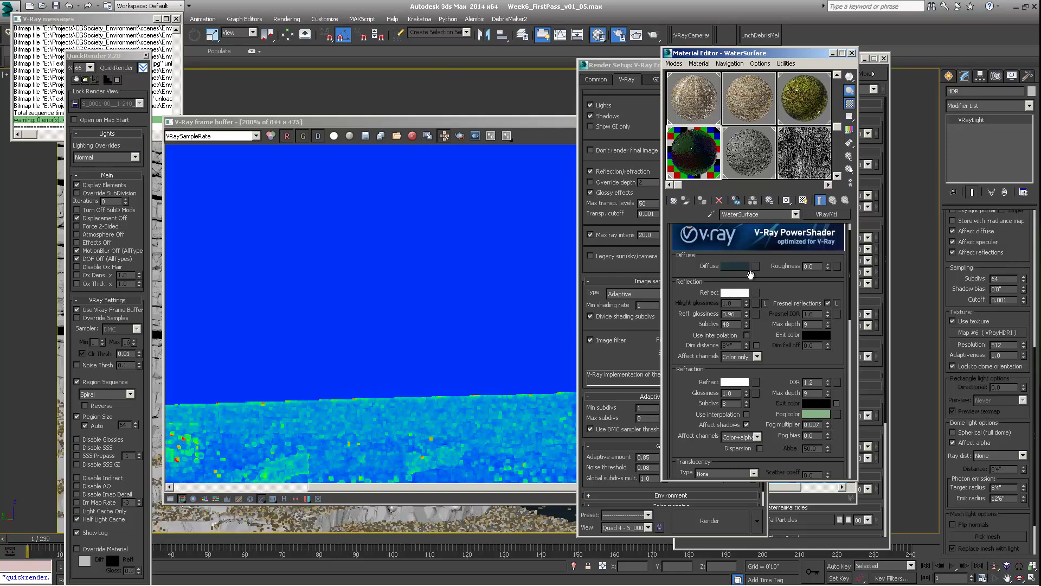
Examine the WaterSurface reflection and refraction settings alongside the image sampler settings and the sample rate render.
scroll(750, 271, "down", 5)
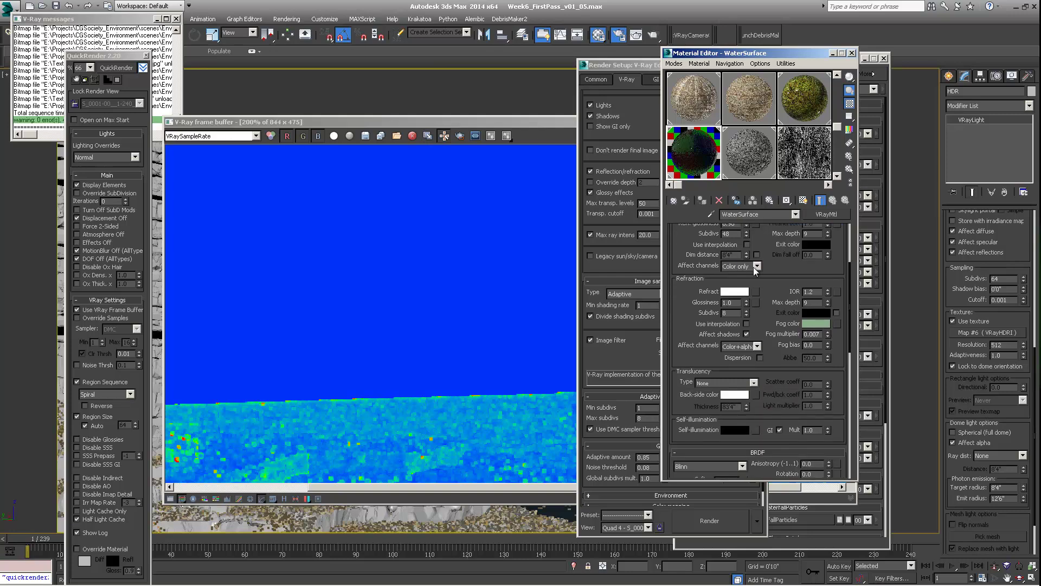
scroll(759, 237, "up", 4)
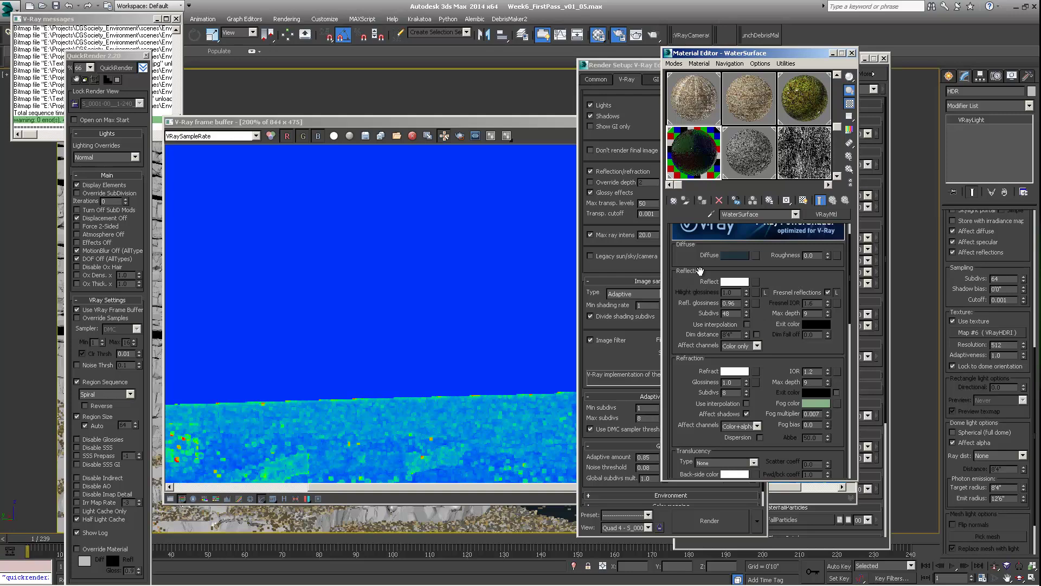
left_click_drag(701, 271, 700, 270)
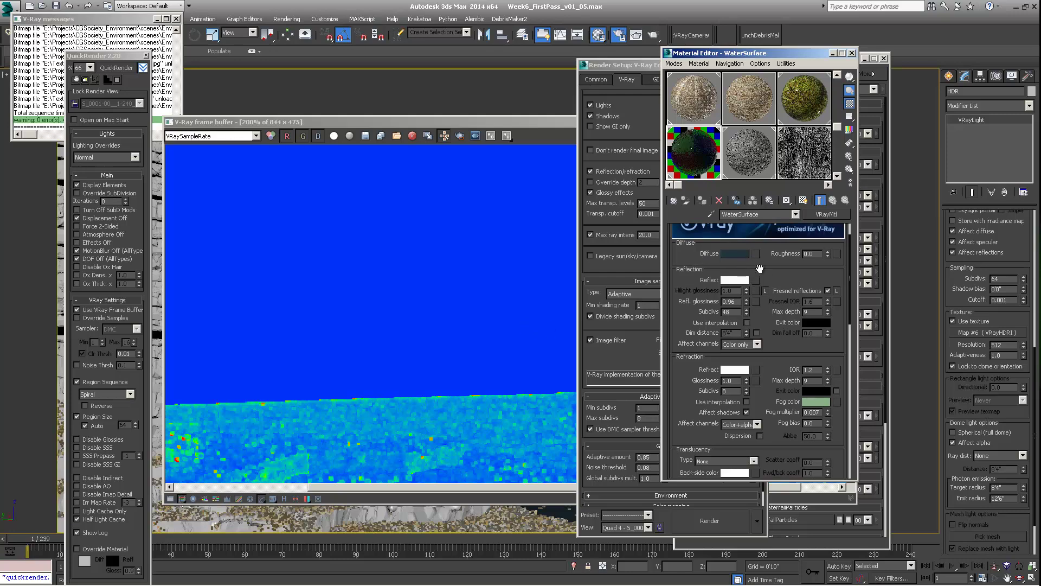
left_click_drag(781, 55, 827, 52)
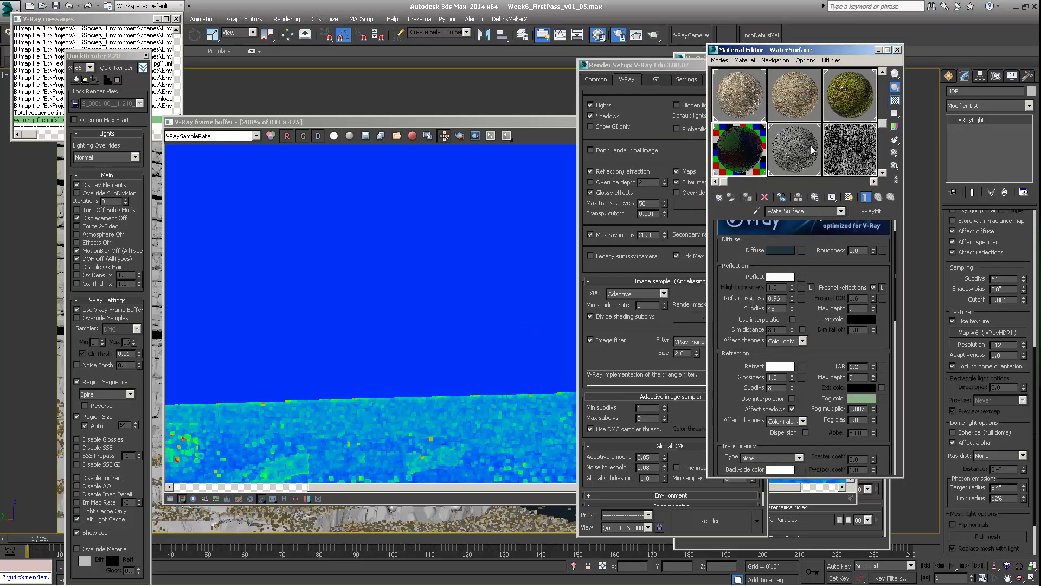
left_click_drag(824, 261, 804, 313)
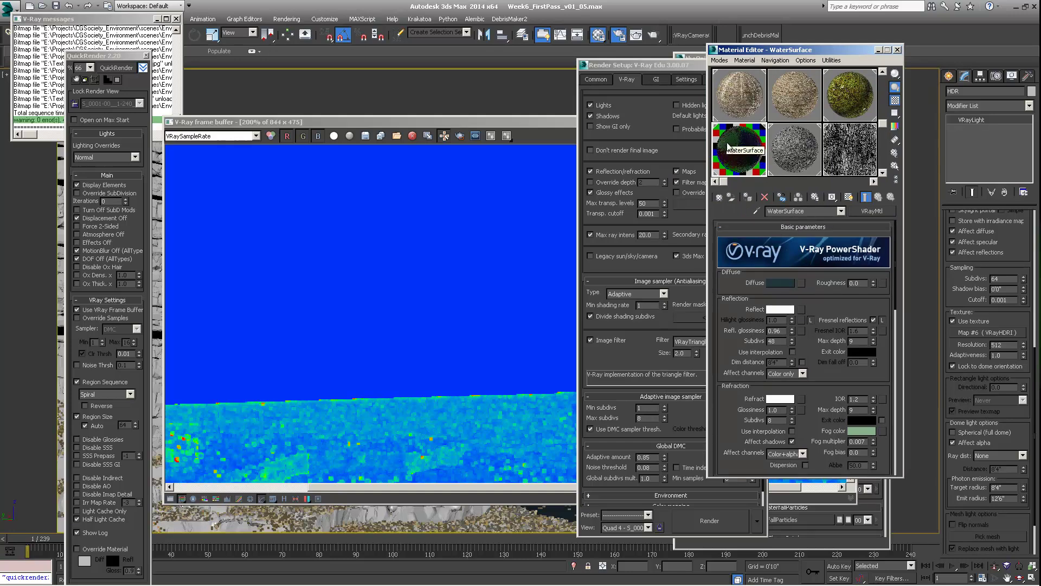
left_click_drag(421, 125, 373, 133)
left_click(779, 50)
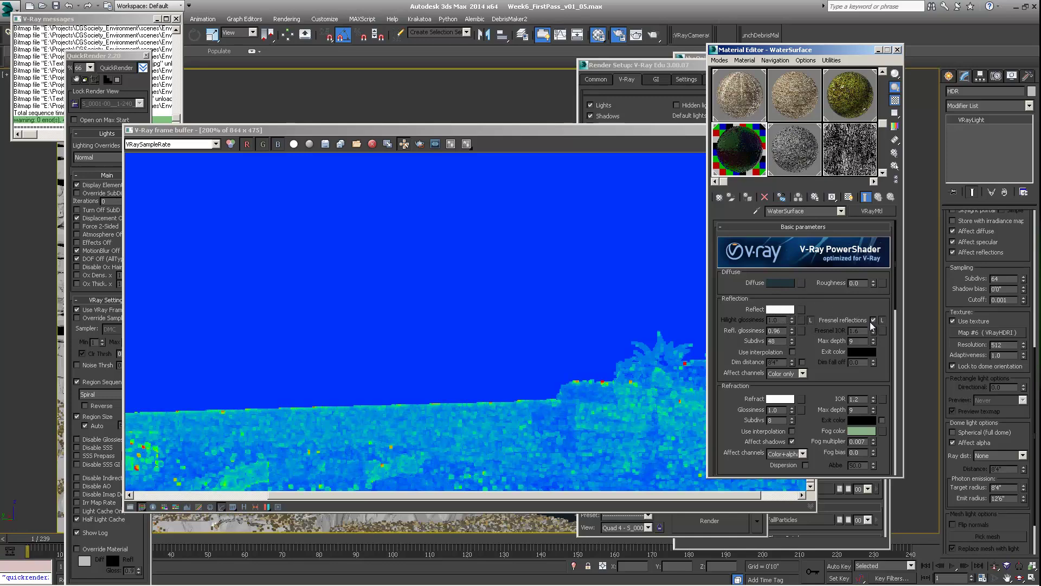
Add a Falloff map to the WaterSurface material's Reflect channel and set its falloff type to Fresnel.
scroll(767, 282, "down", 2)
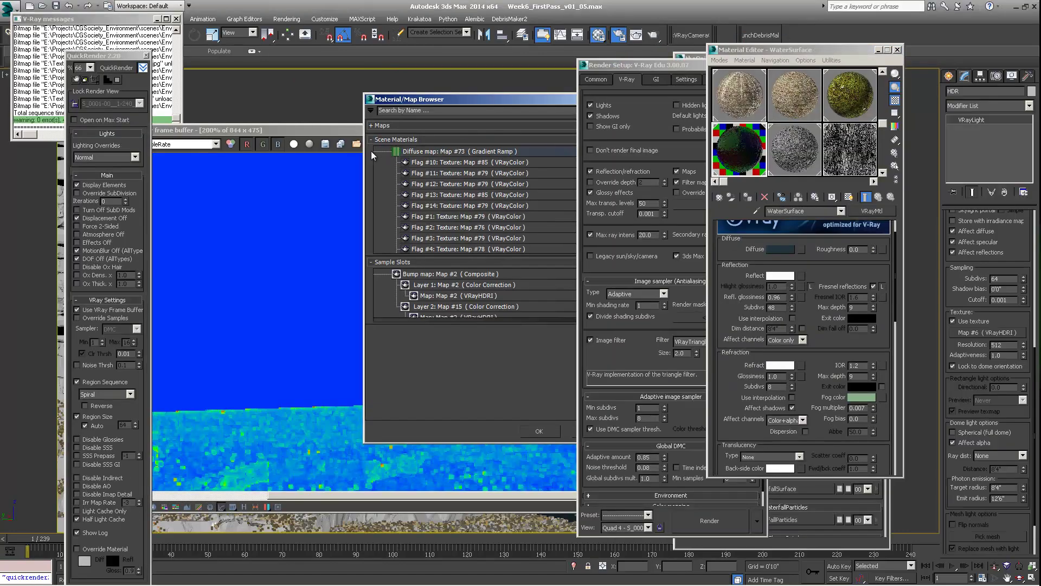
left_click(373, 128)
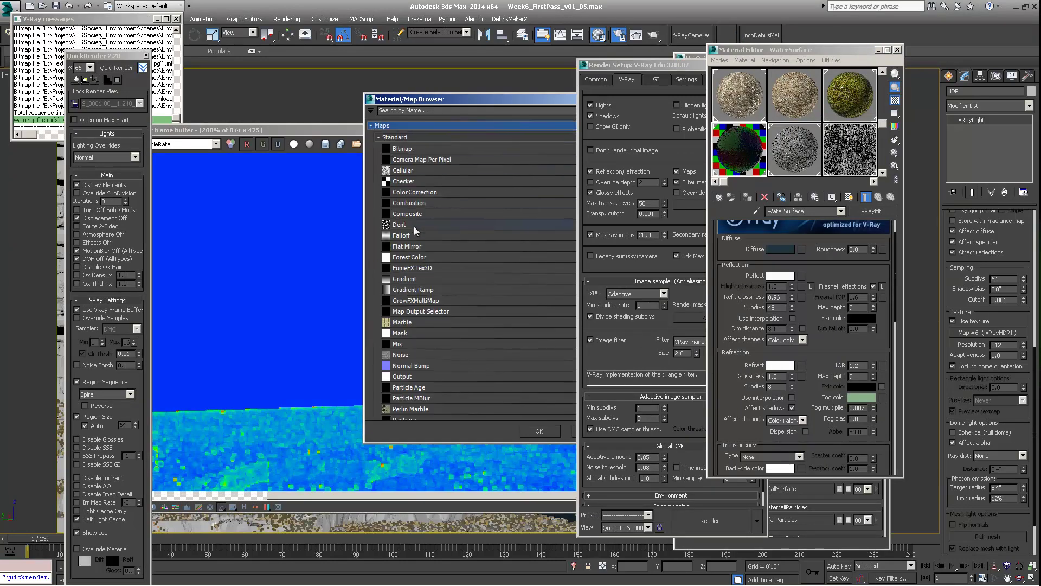
double_click(404, 236)
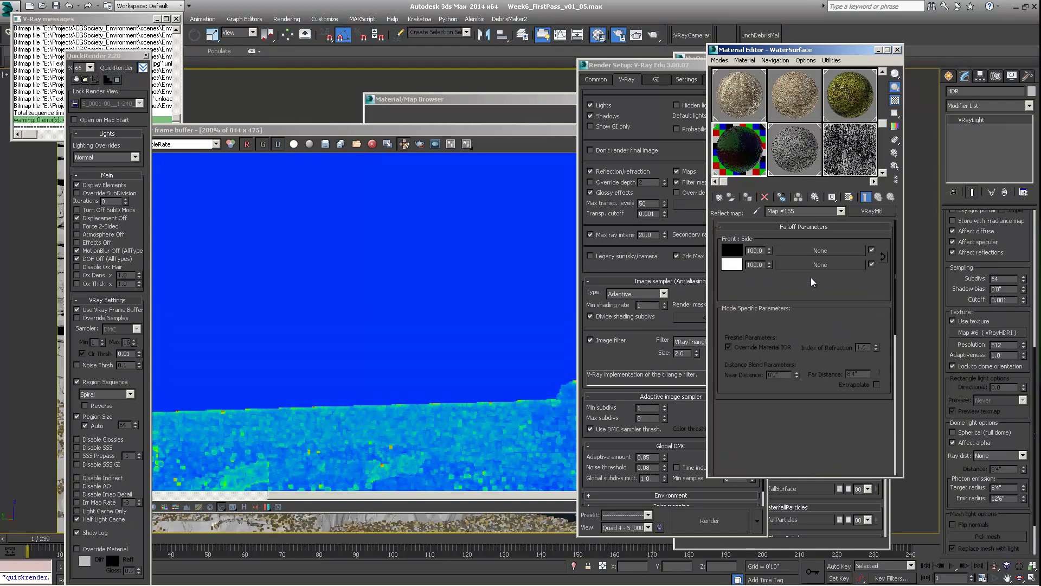
left_click(812, 278)
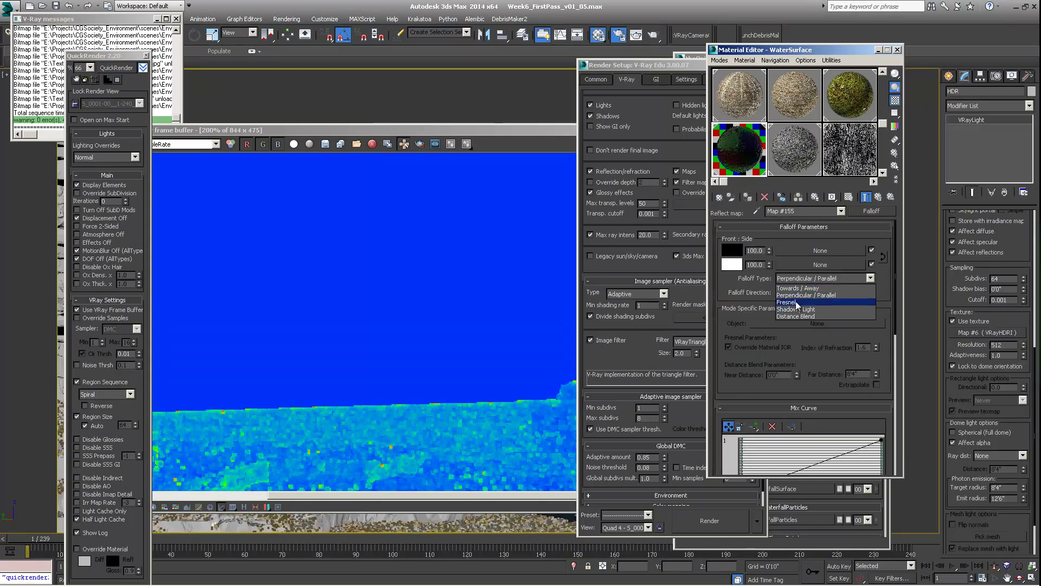
left_click(802, 302)
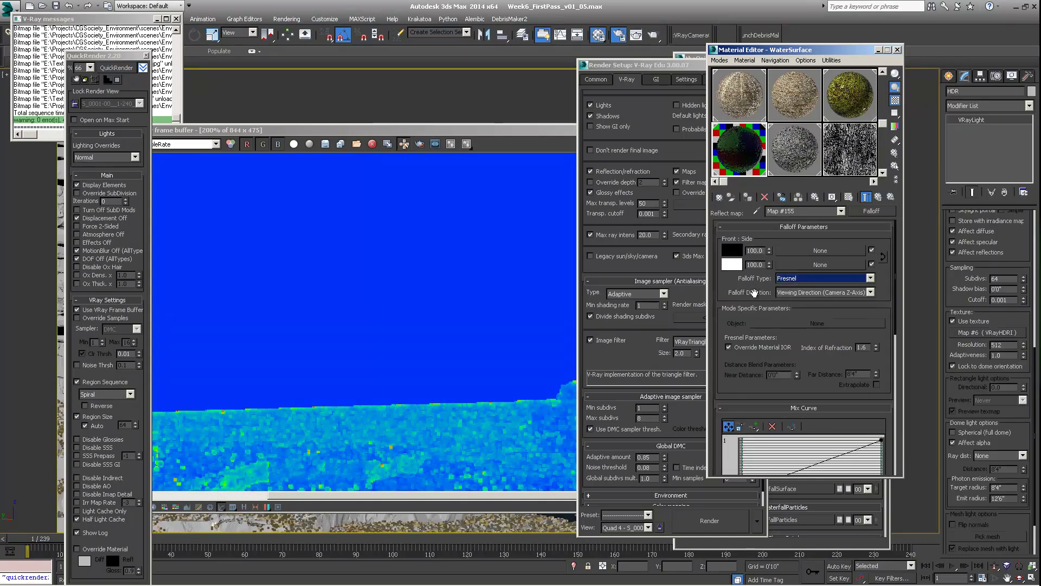
Keep the Falloff map's side color pure white and set its front color to a value of 1.
left_click(734, 265)
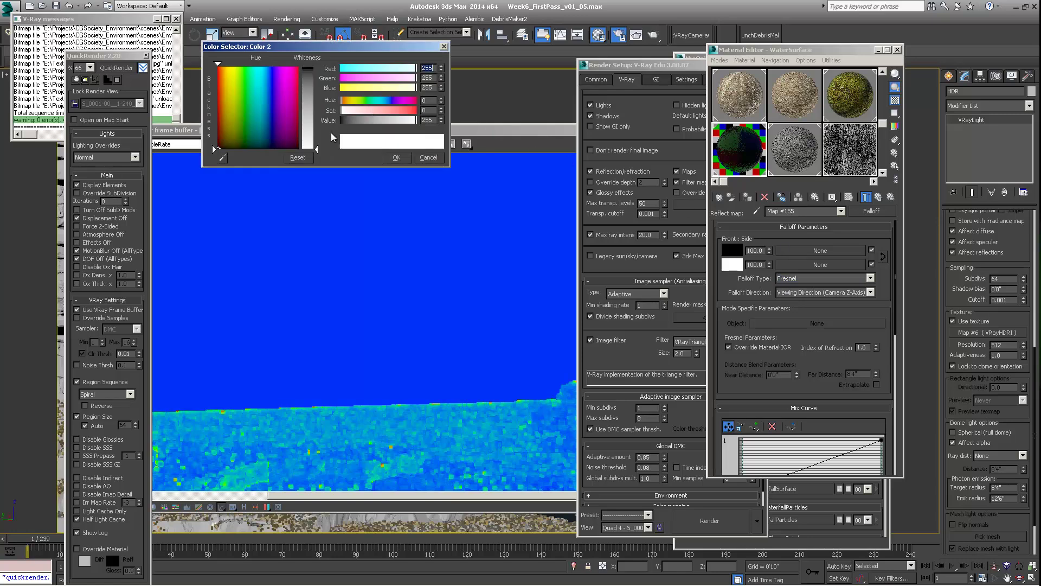
left_click_drag(318, 150, 317, 149)
left_click(397, 157)
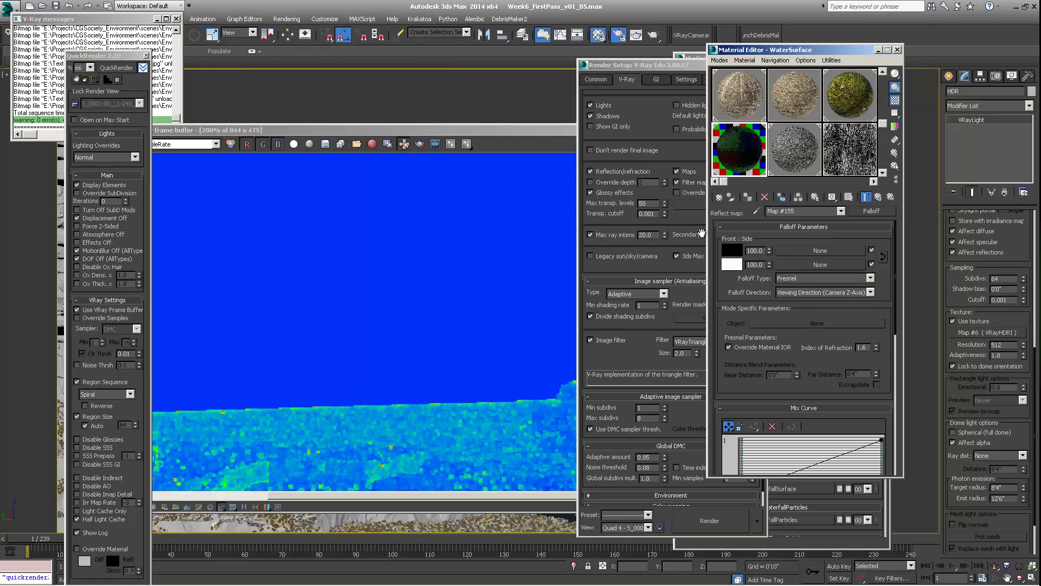
left_click(731, 251)
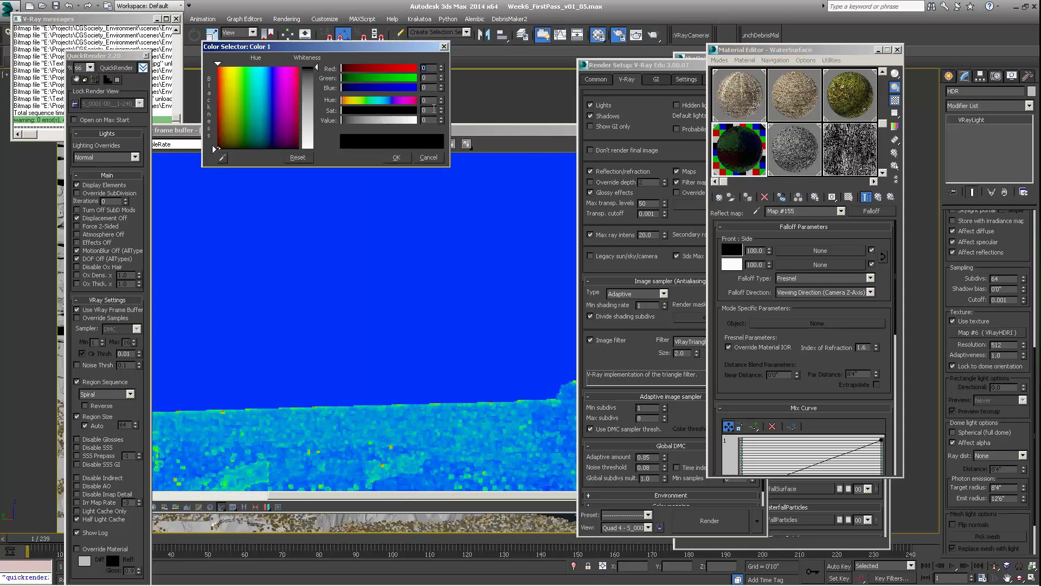
key("Return")
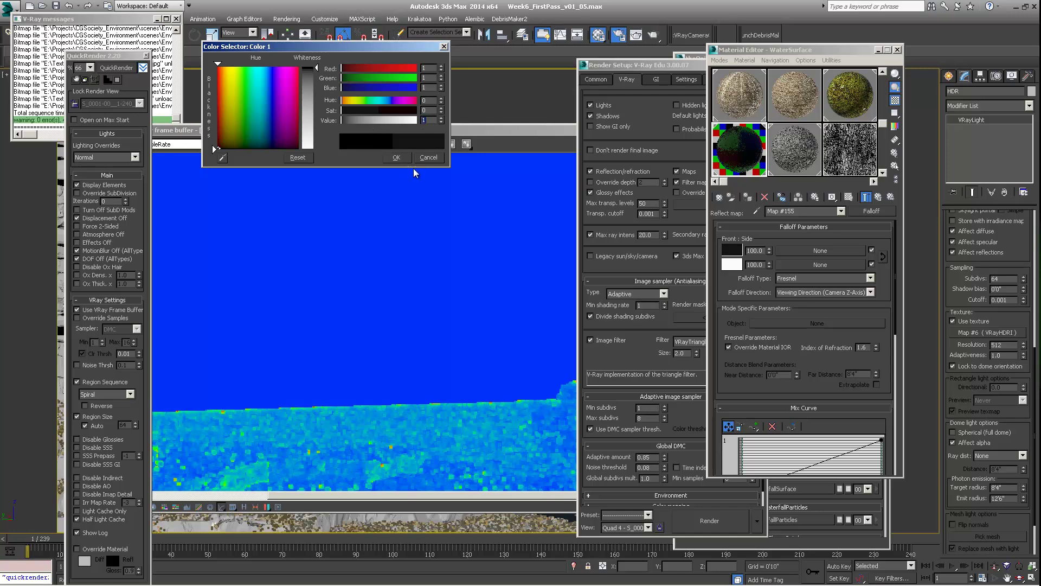
left_click(395, 158)
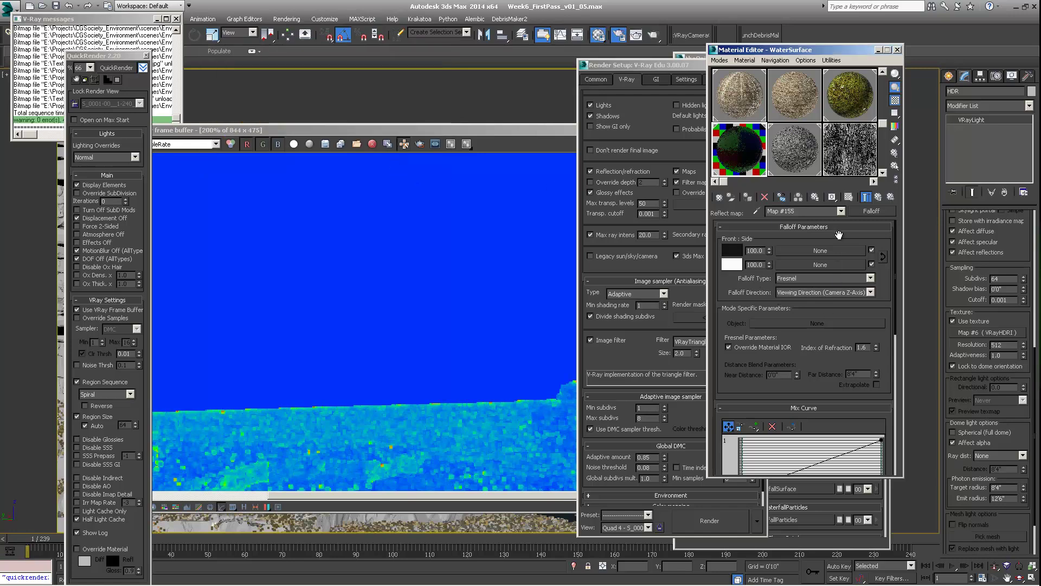
Look over the Falloff map's mix curve and try brightening its front color to a value of 208.
scroll(808, 385, "down", 3)
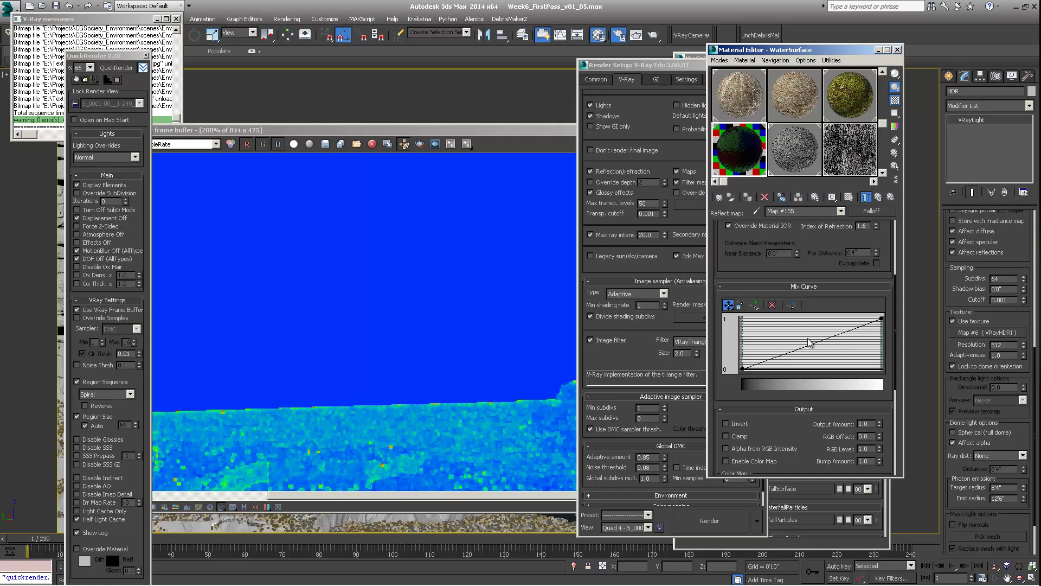
left_click_drag(835, 252, 833, 329)
scroll(839, 295, "up", 1)
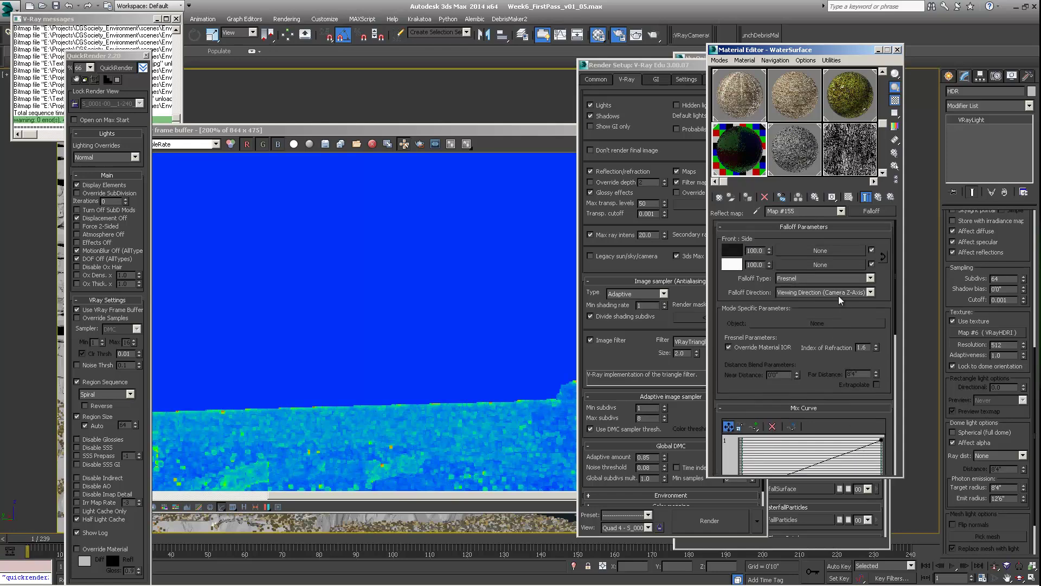
left_click(733, 251)
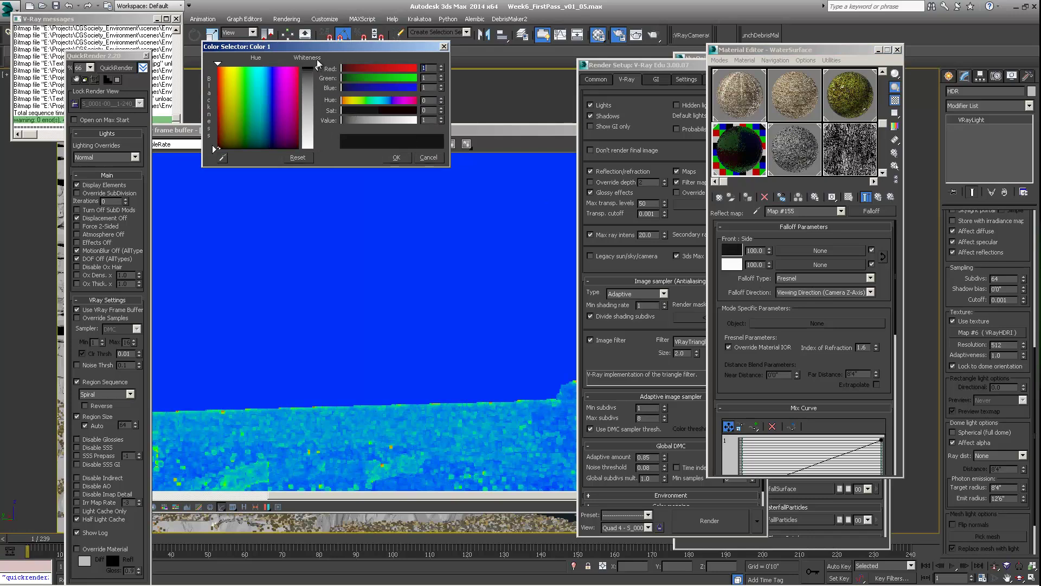
left_click_drag(317, 64, 316, 138)
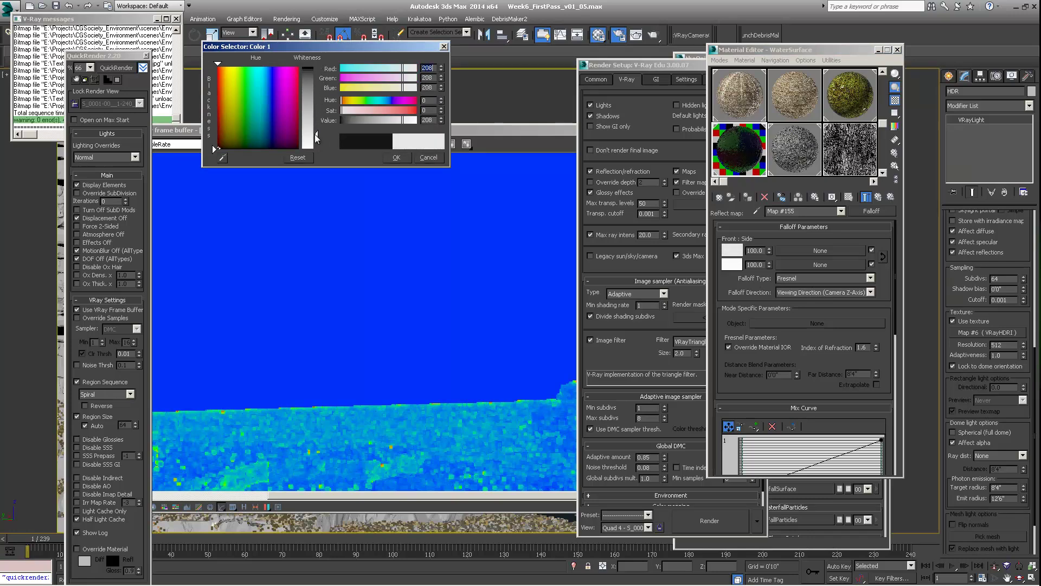
left_click(428, 157)
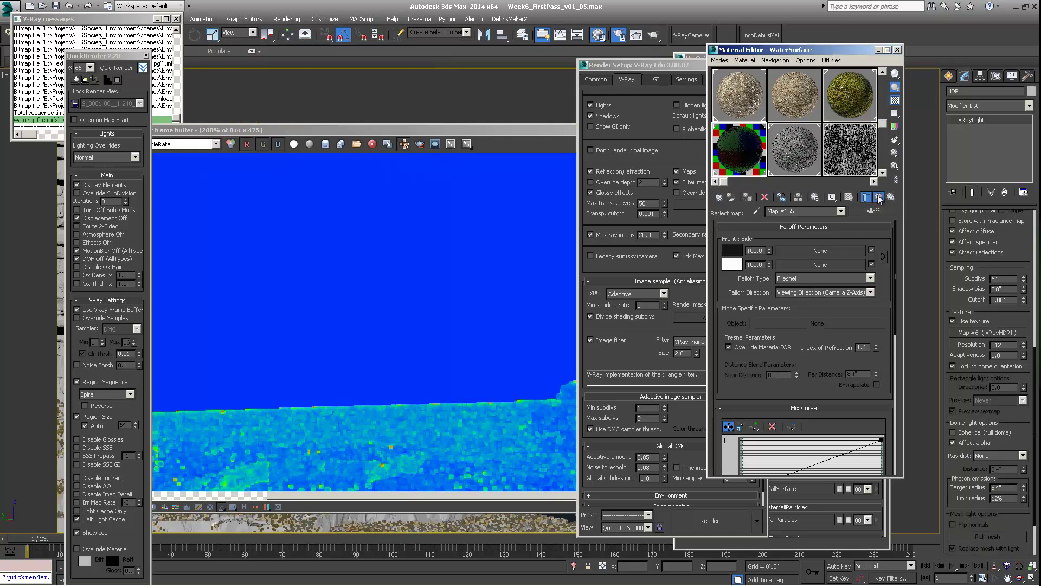
Turn off the WaterSurface material's own Fresnel reflections, and review the falloff types in its reflection Falloff map, keeping Fresnel.
left_click(878, 197)
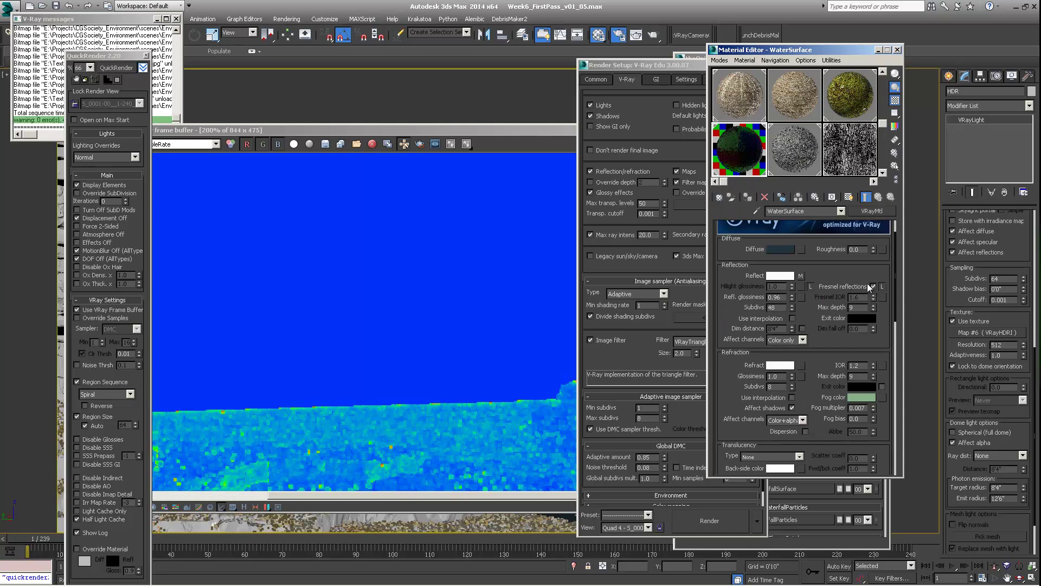
left_click(872, 286)
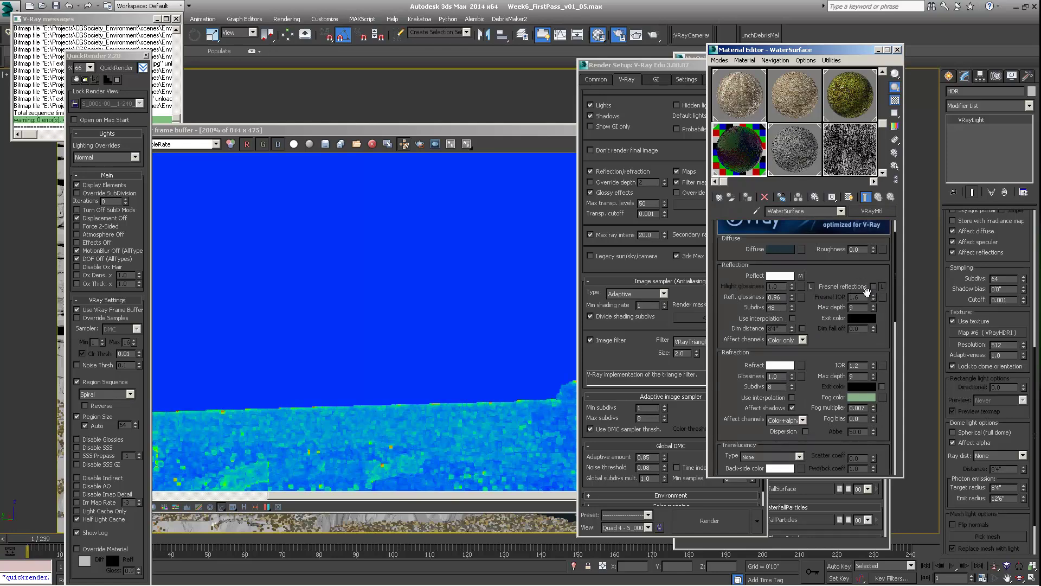
left_click(804, 275)
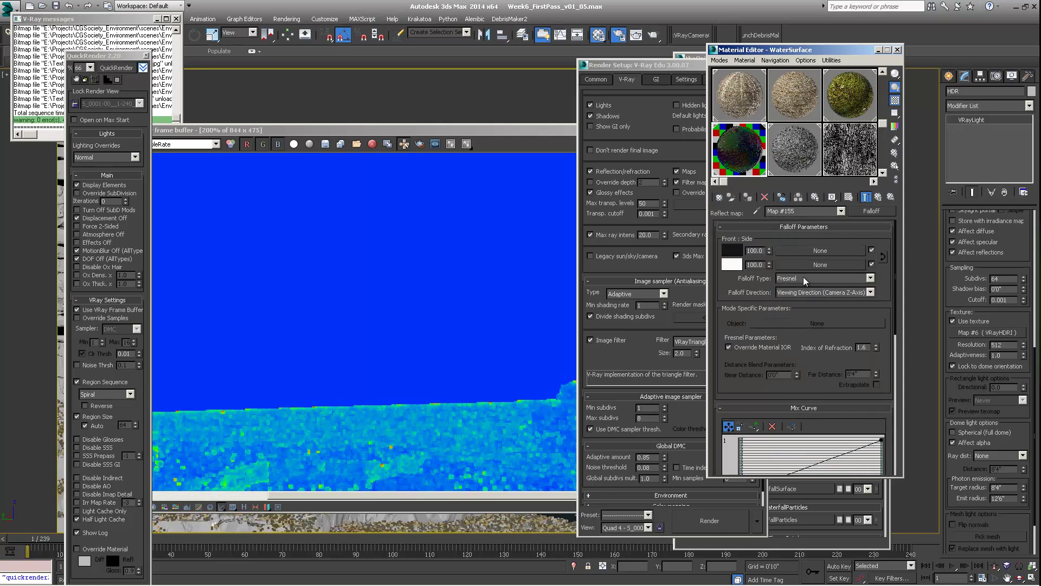
left_click(804, 279)
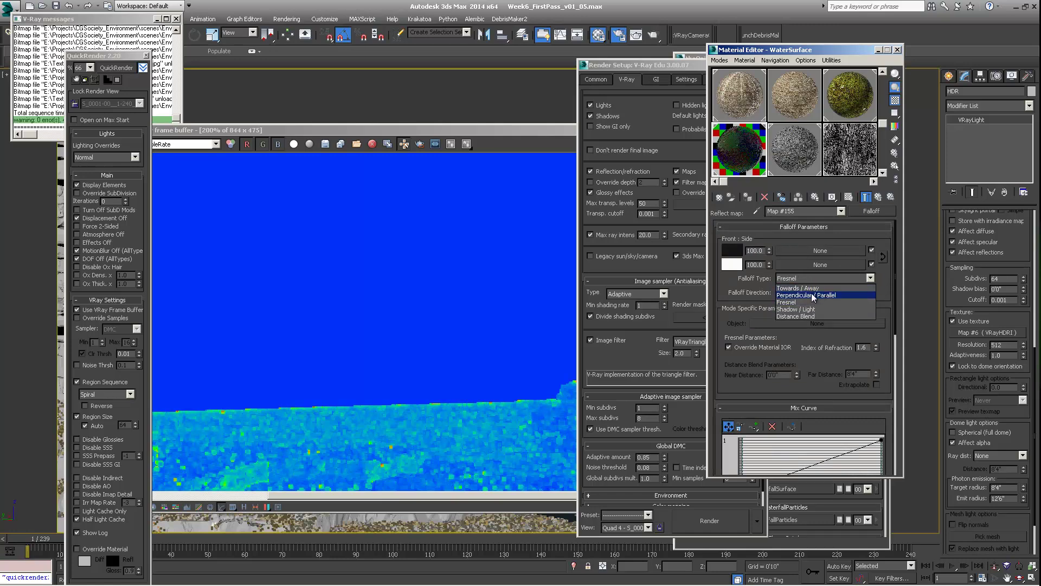
left_click(839, 393)
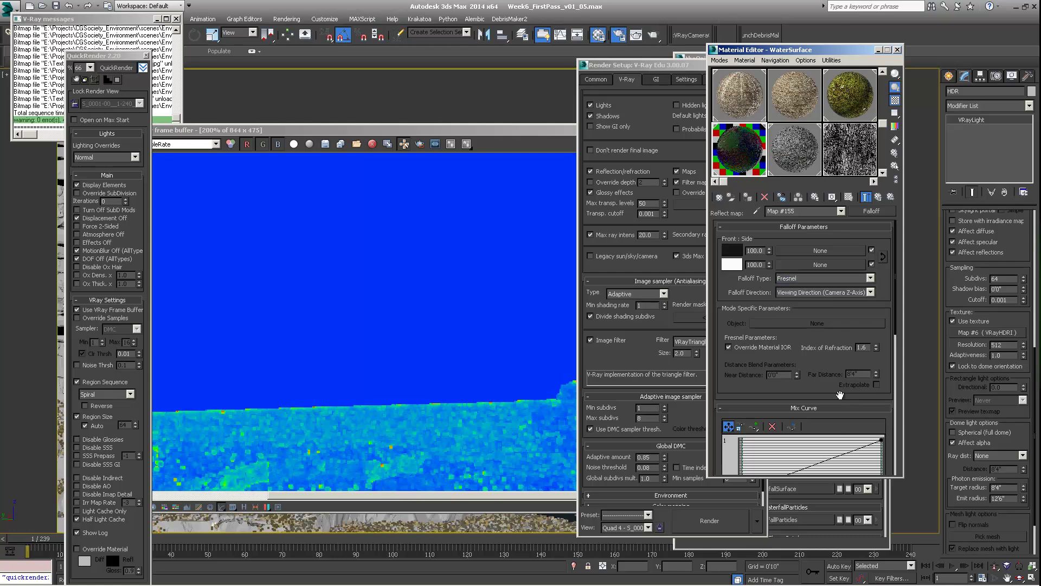
Examine the reflection Falloff map's mix curve, Fresnel parameters and available falloff types, leaving the type on Fresnel.
left_click_drag(839, 394, 847, 314)
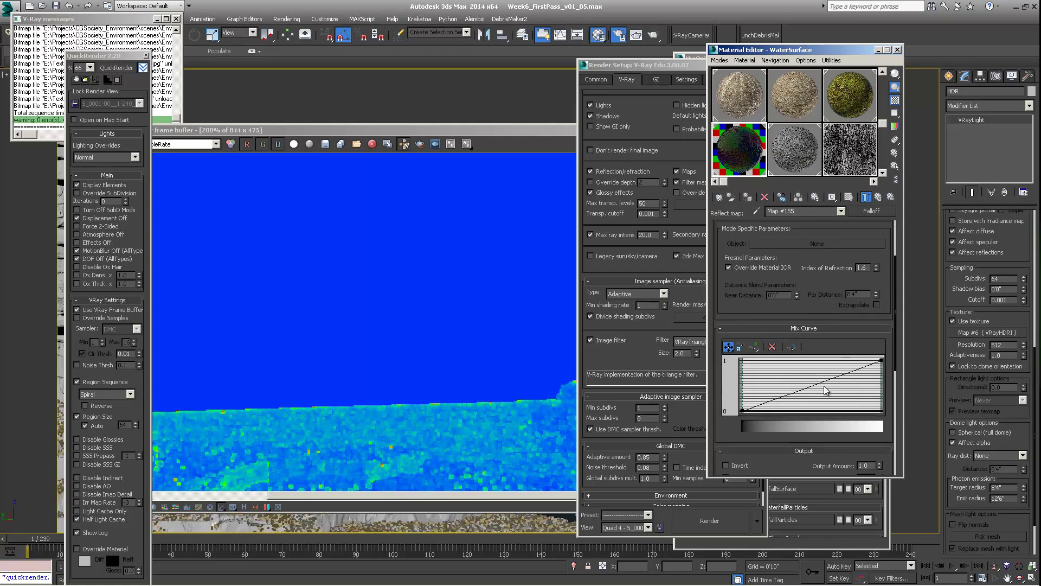
scroll(820, 285, "up", 3)
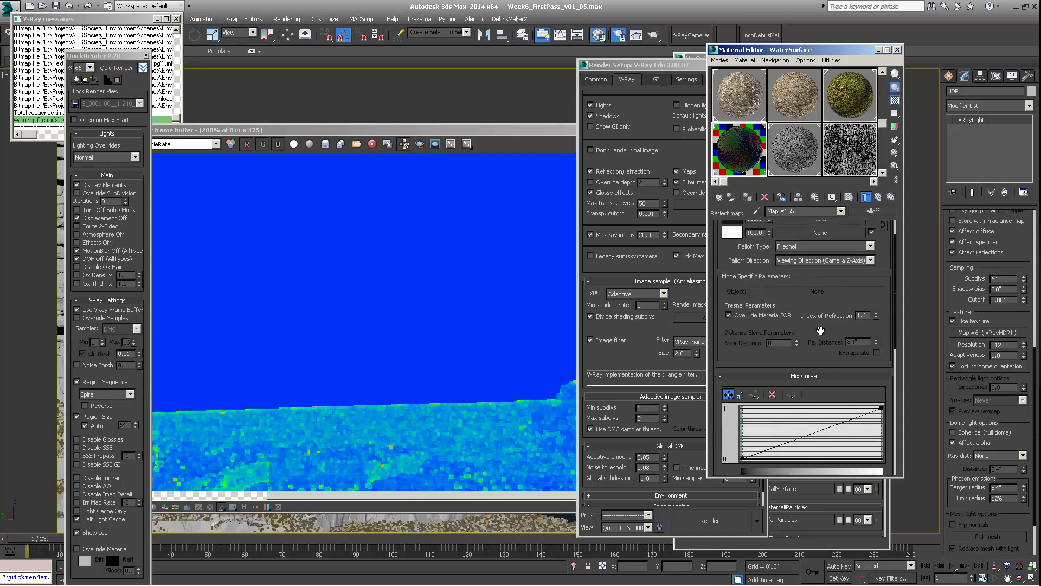
scroll(835, 252, "up", 1)
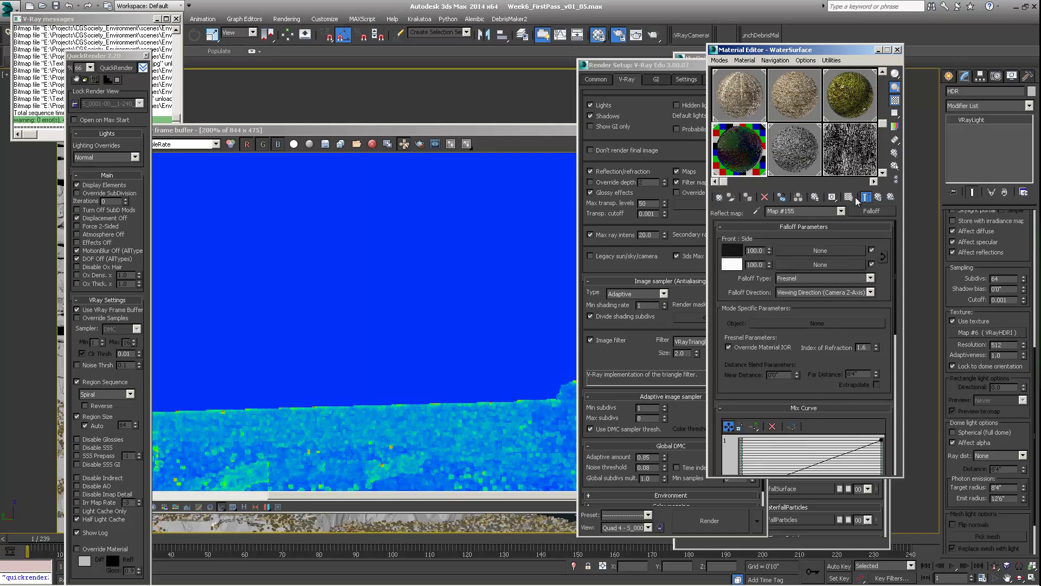
left_click_drag(828, 48, 749, 40)
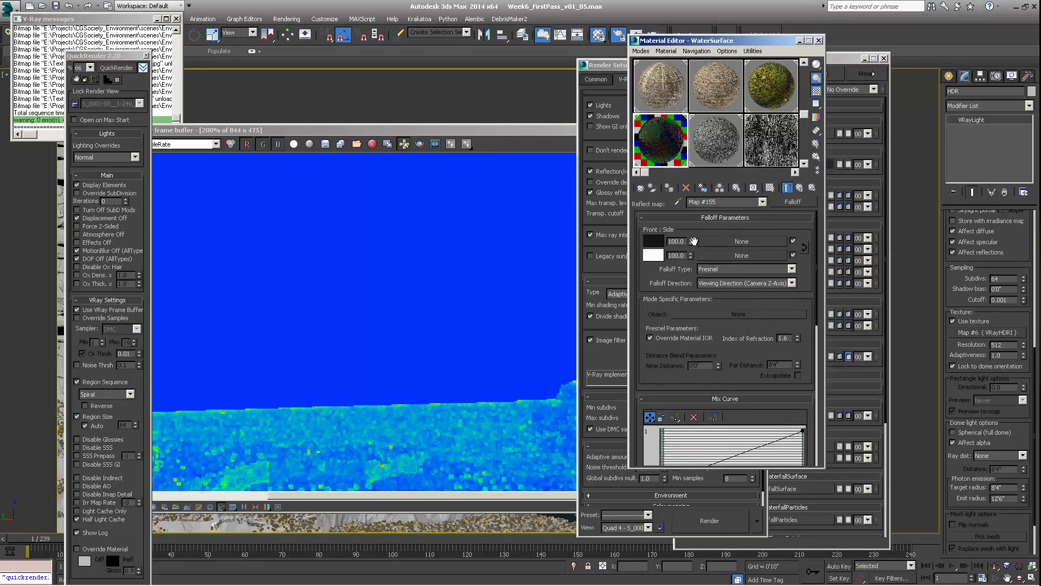
left_click(726, 270)
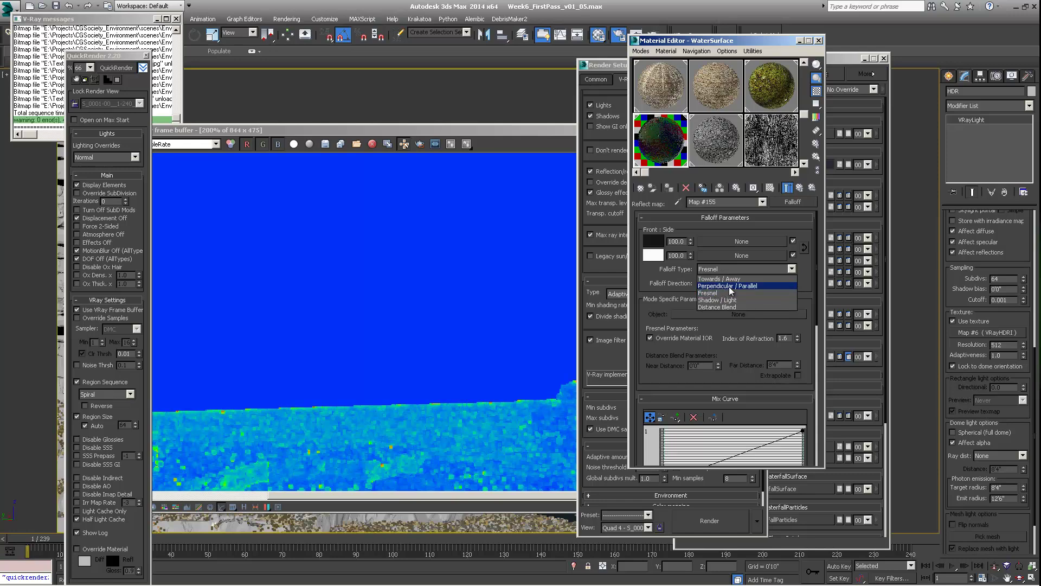
left_click(666, 281)
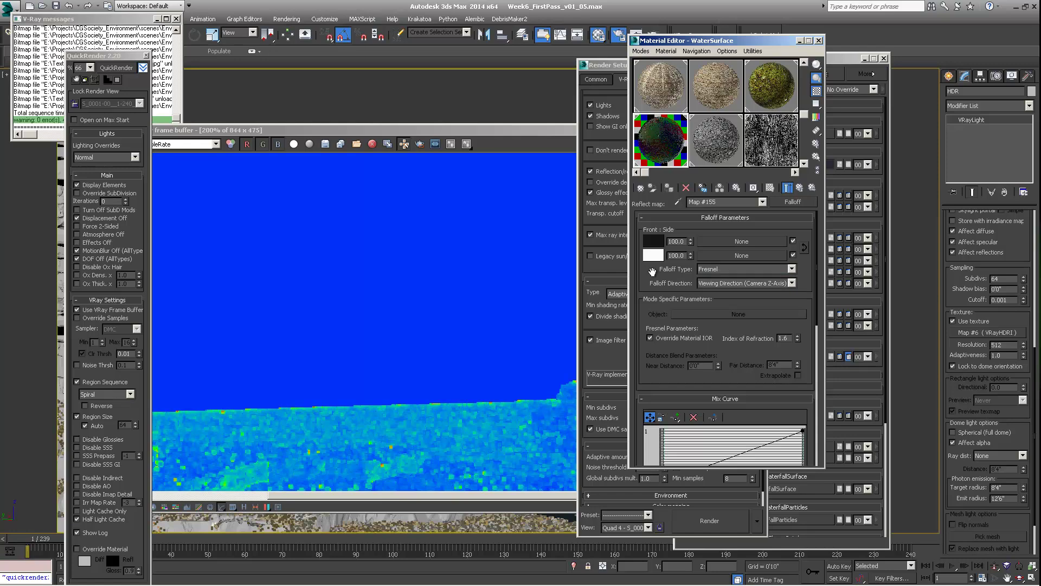
left_click(717, 269)
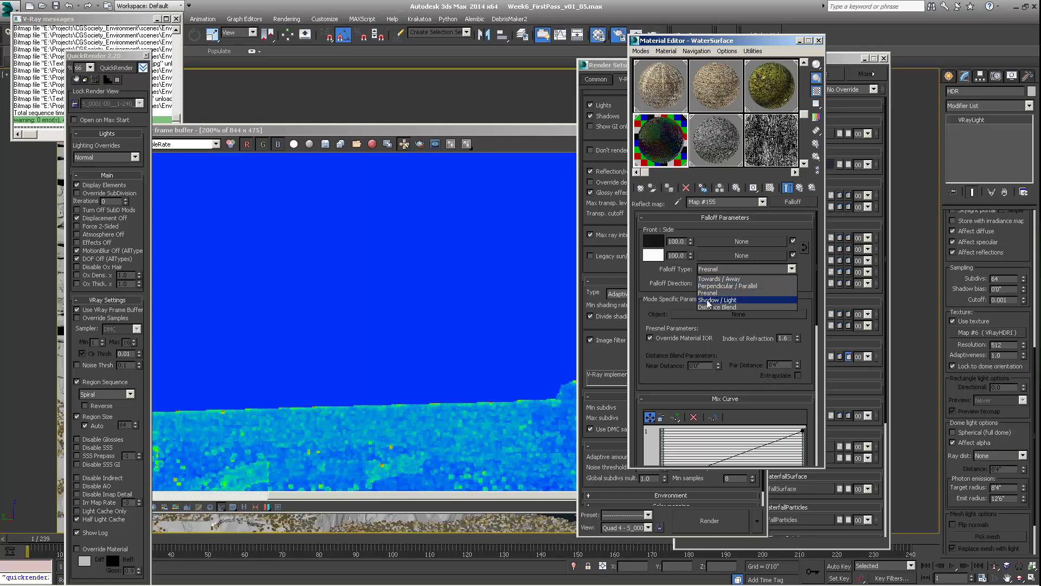
left_click(717, 353)
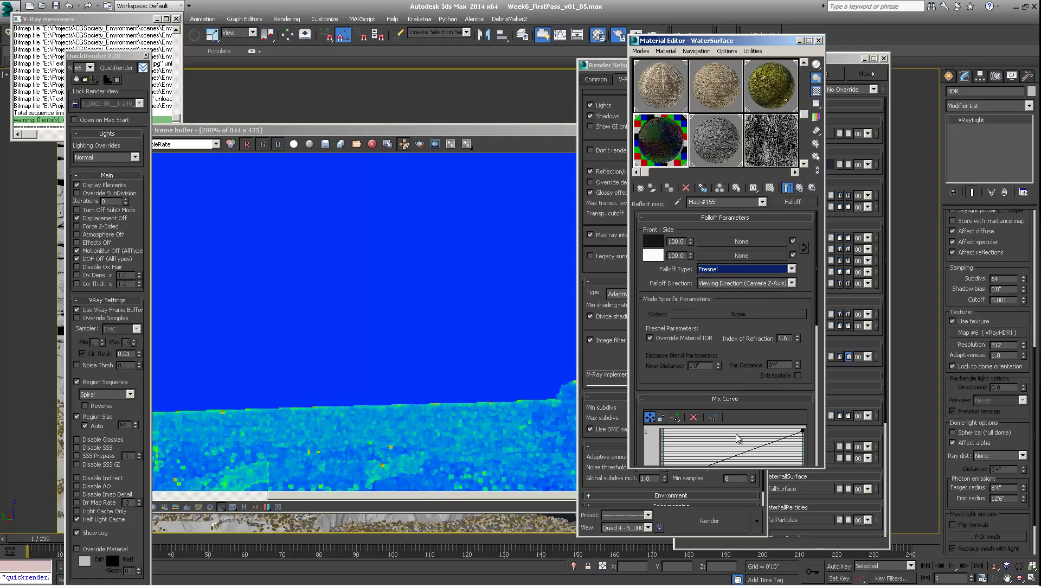
left_click_drag(743, 356, 742, 355)
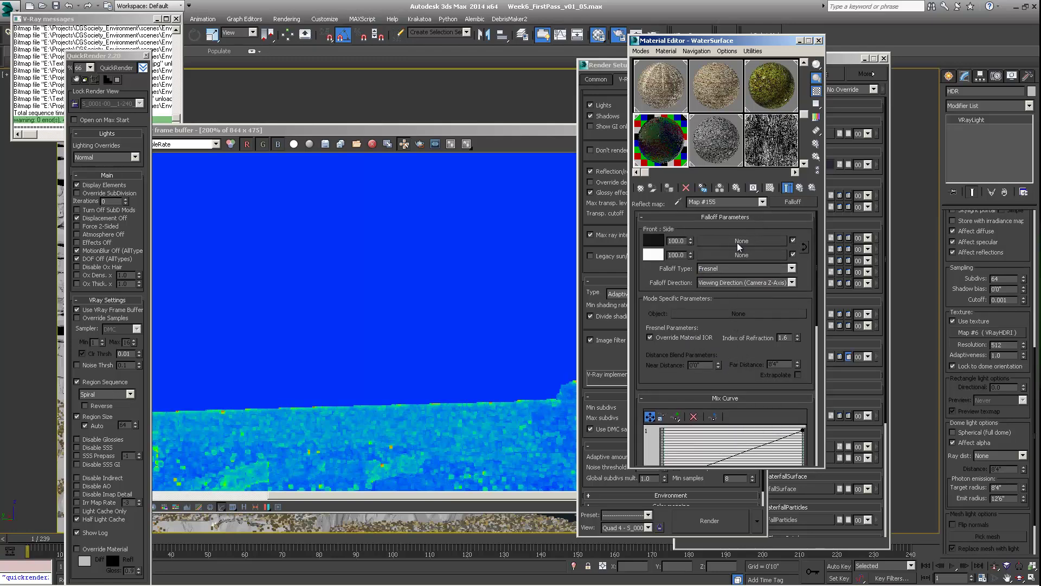
Clear the Falloff map from the WaterSurface material's Reflect channel and turn its built-in Fresnel reflections back on.
left_click(801, 188)
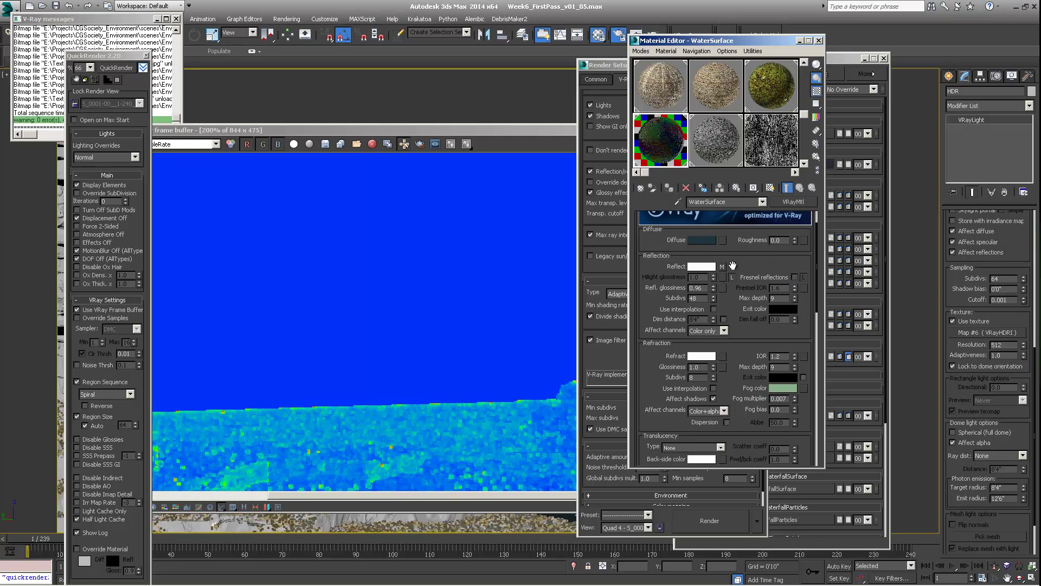
right_click(723, 266)
left_click(737, 292)
left_click(795, 277)
scroll(792, 273, "down", 1)
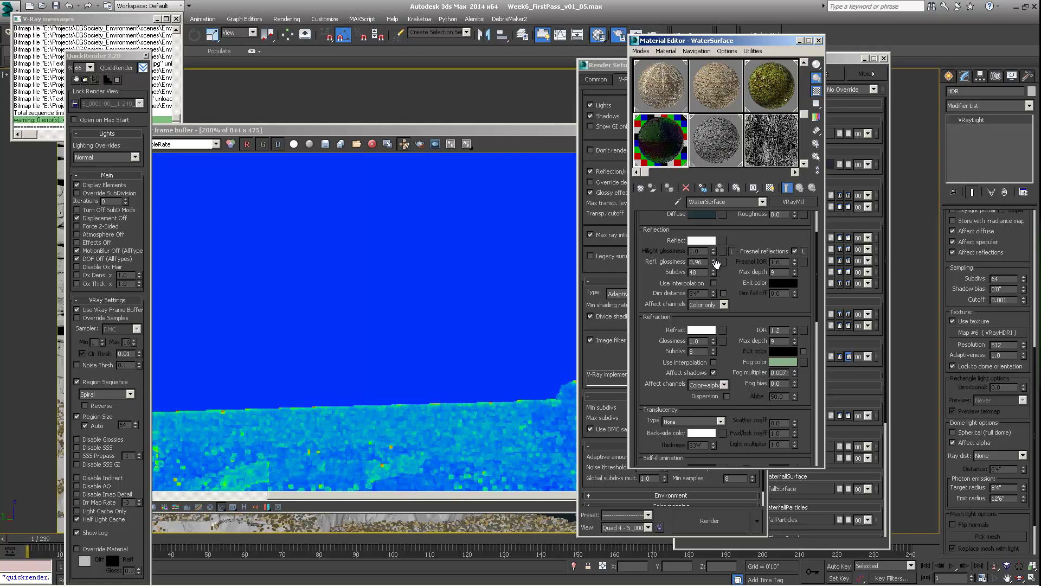
scroll(758, 263, "down", 2)
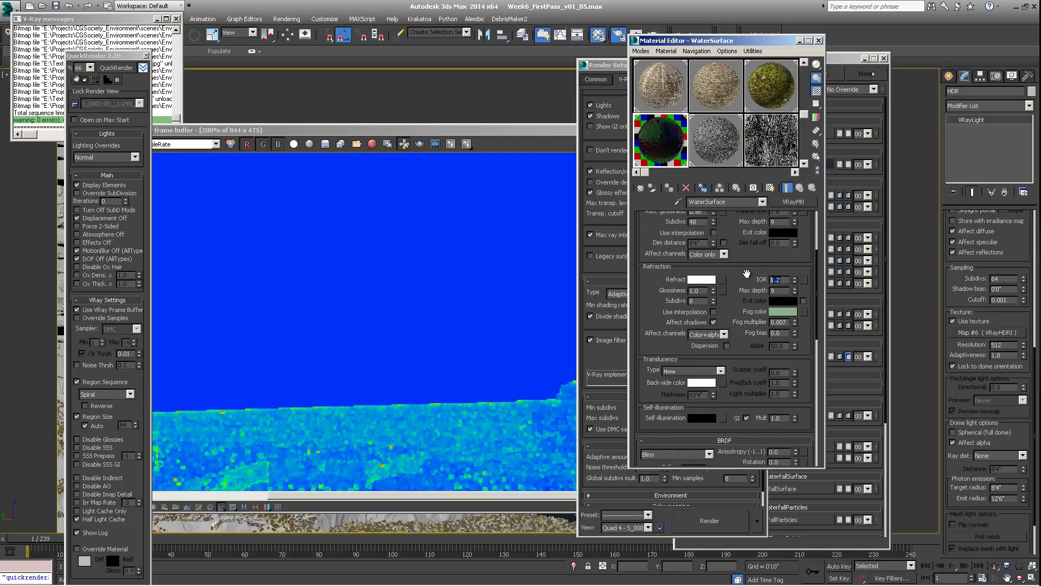
Examine the WaterSurface material's reflection and refraction settings, including IOR, max depth, fog color, fog multiplier and fog bias.
left_click_drag(746, 251, 750, 298)
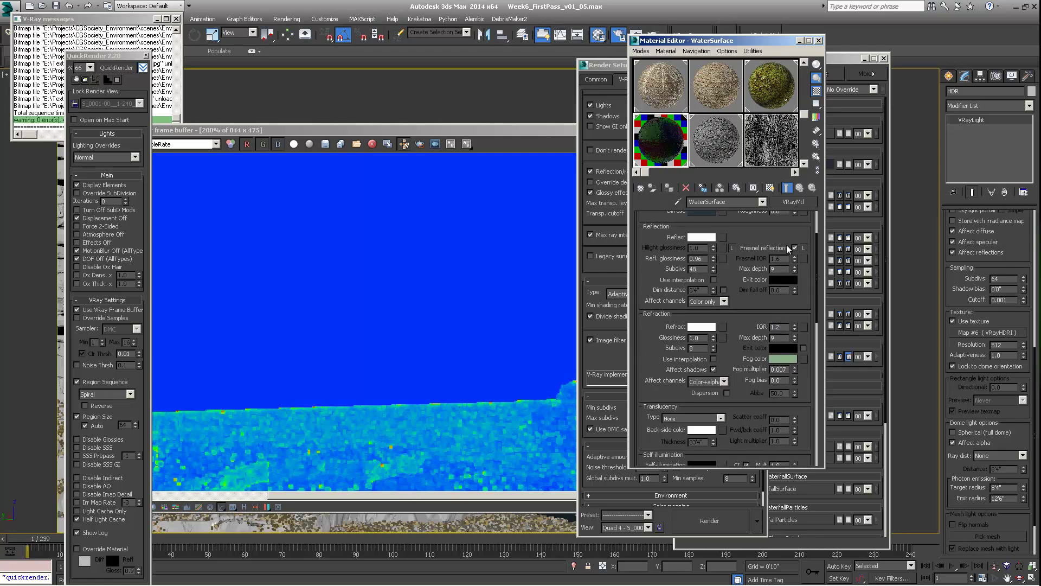
scroll(780, 255, "down", 3)
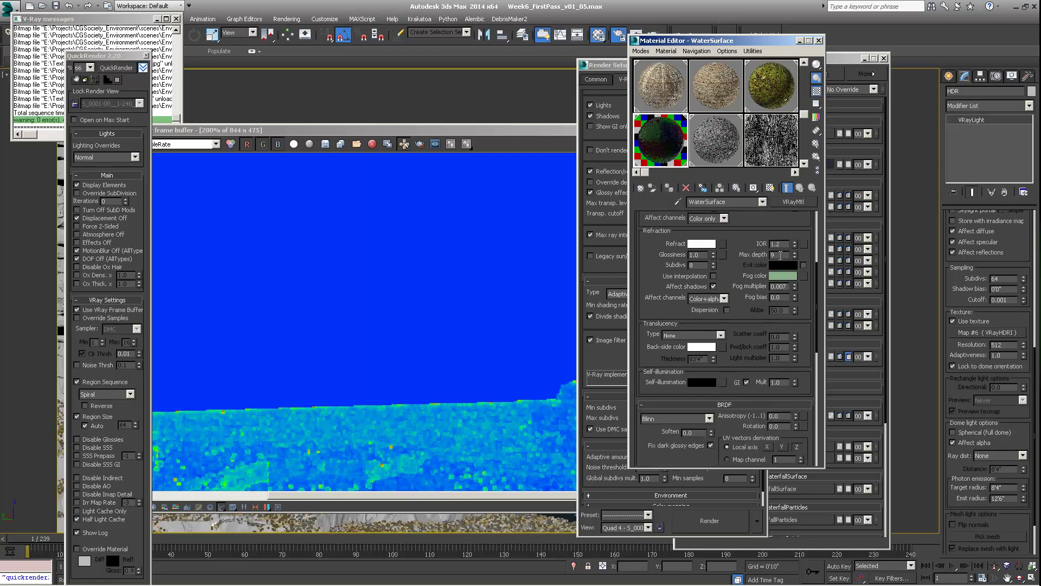
left_click_drag(734, 237, 734, 261)
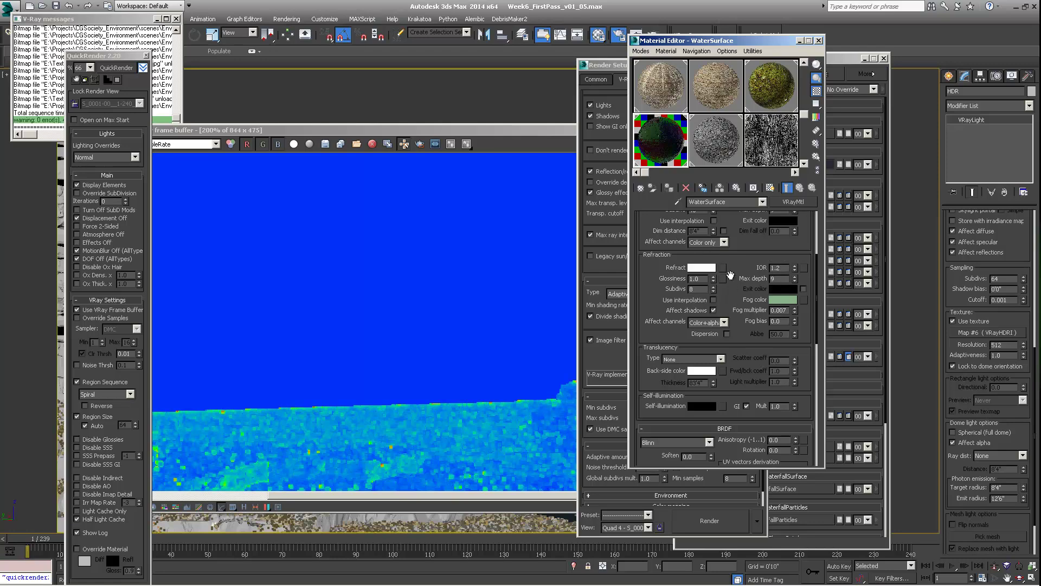
scroll(733, 287, "down", 1)
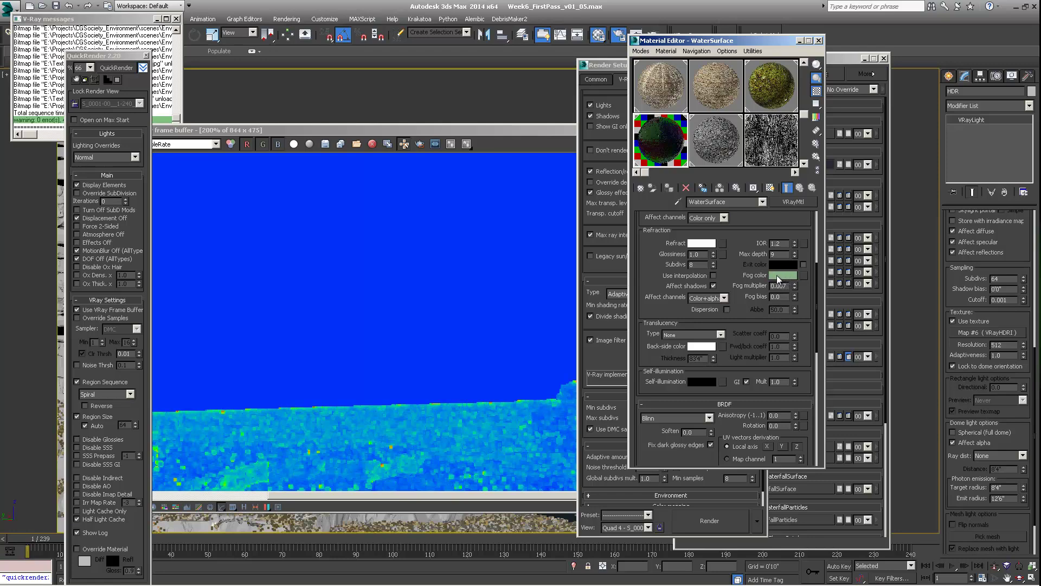
scroll(754, 259, "up", 1)
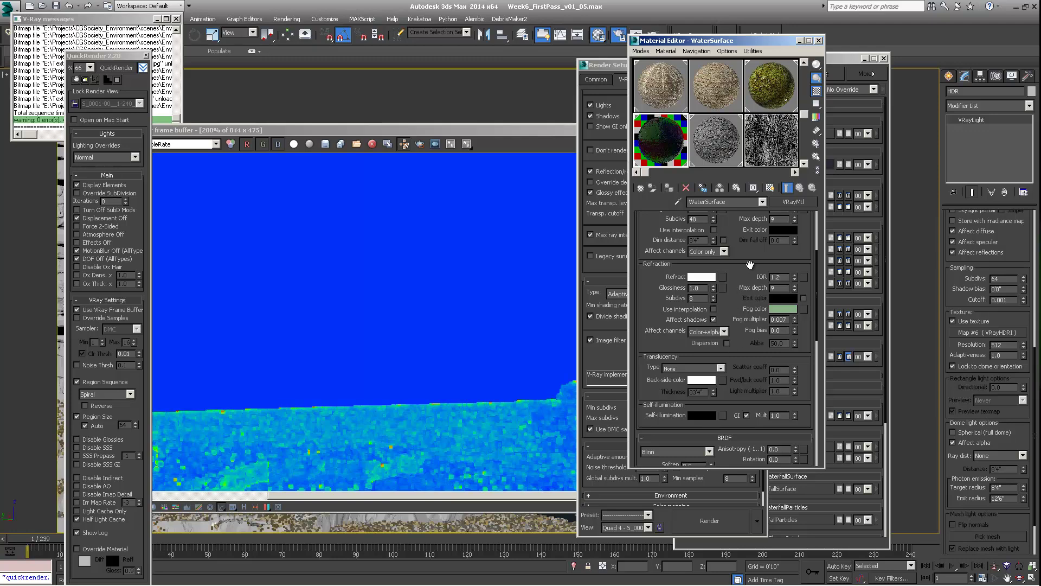
scroll(739, 311, "down", 1)
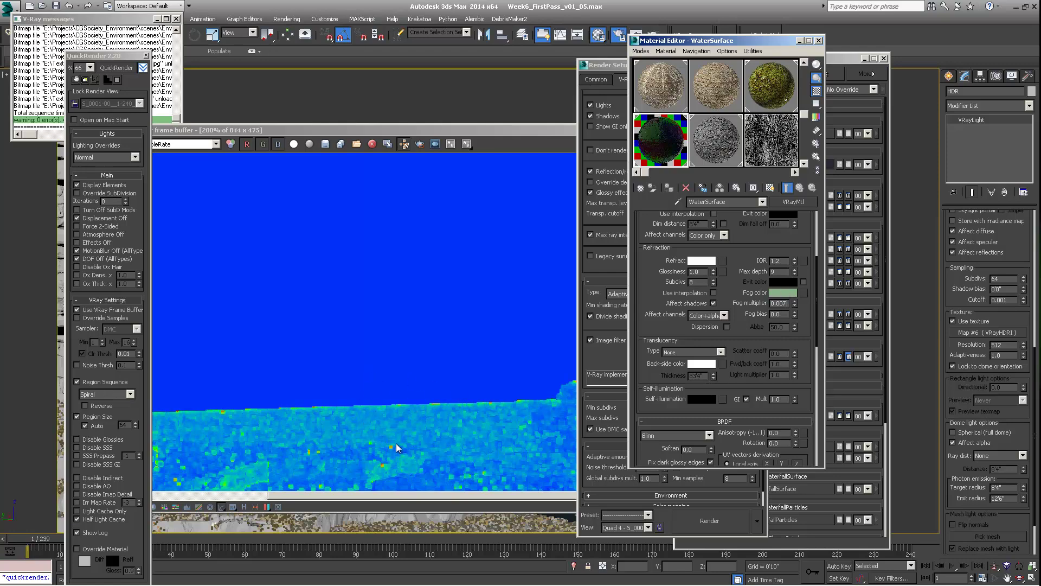
double_click(786, 304)
left_click(787, 304)
double_click(782, 316)
left_click_drag(735, 293, 734, 300)
scroll(735, 300, "down", 2)
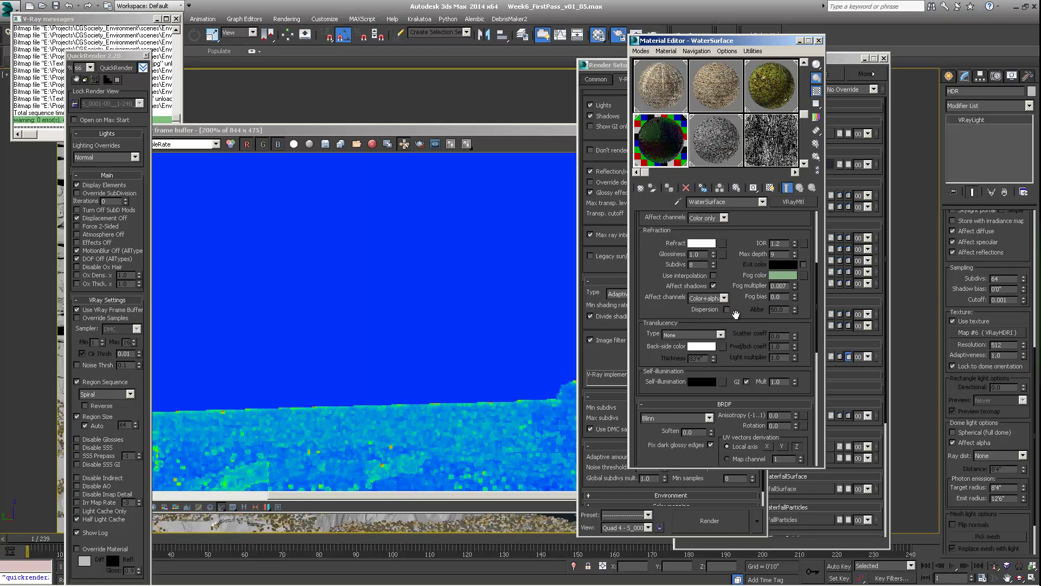
left_click_drag(740, 257, 742, 299)
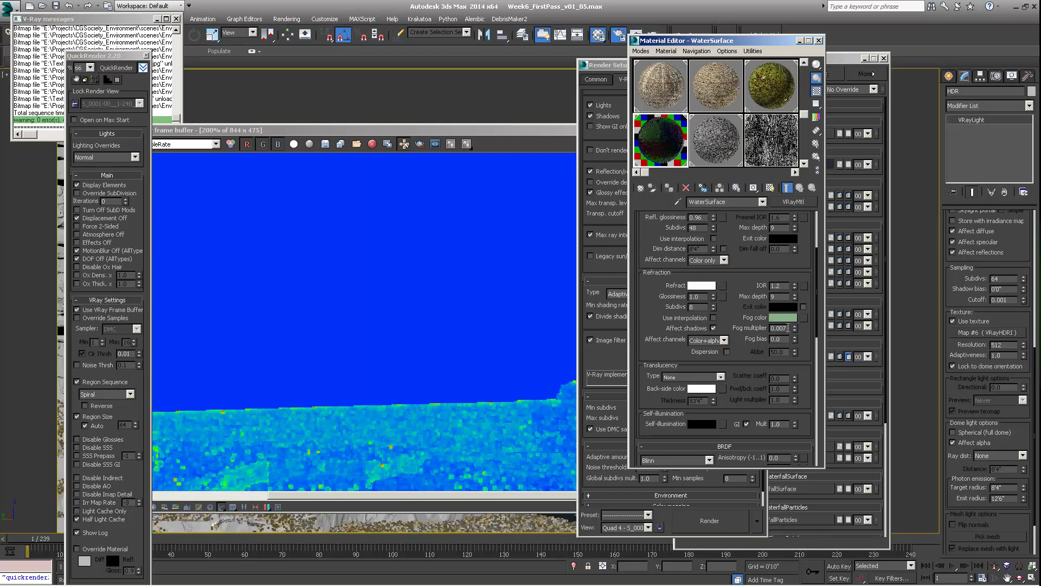
left_click_drag(736, 313, 734, 285)
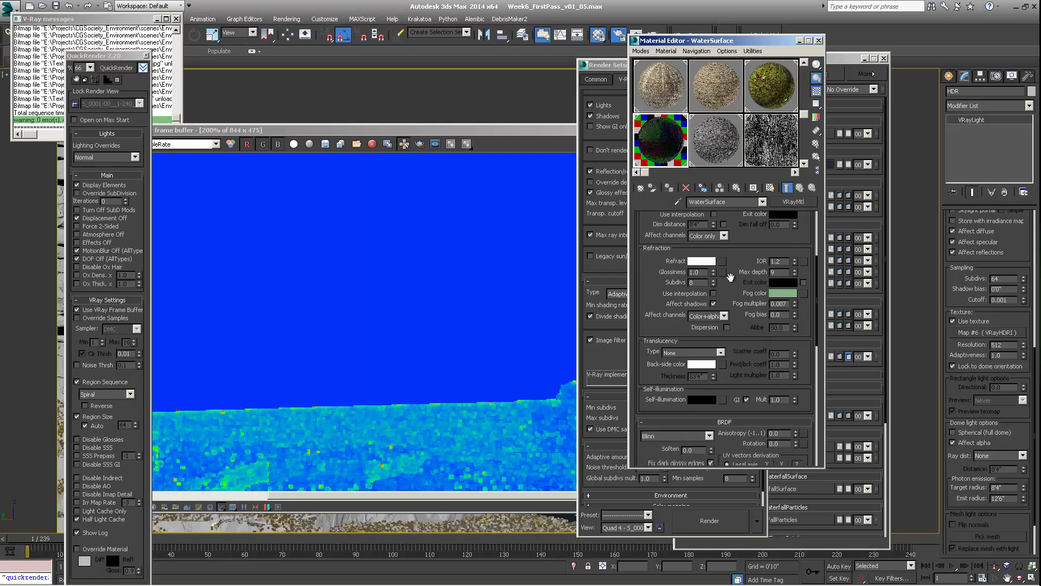
double_click(779, 299)
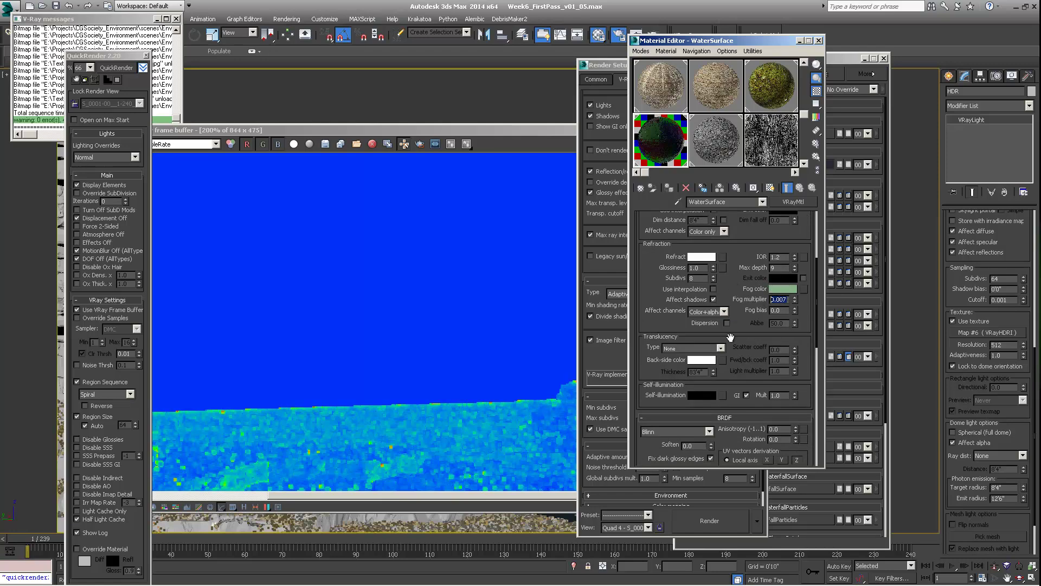
scroll(743, 268, "down", 2)
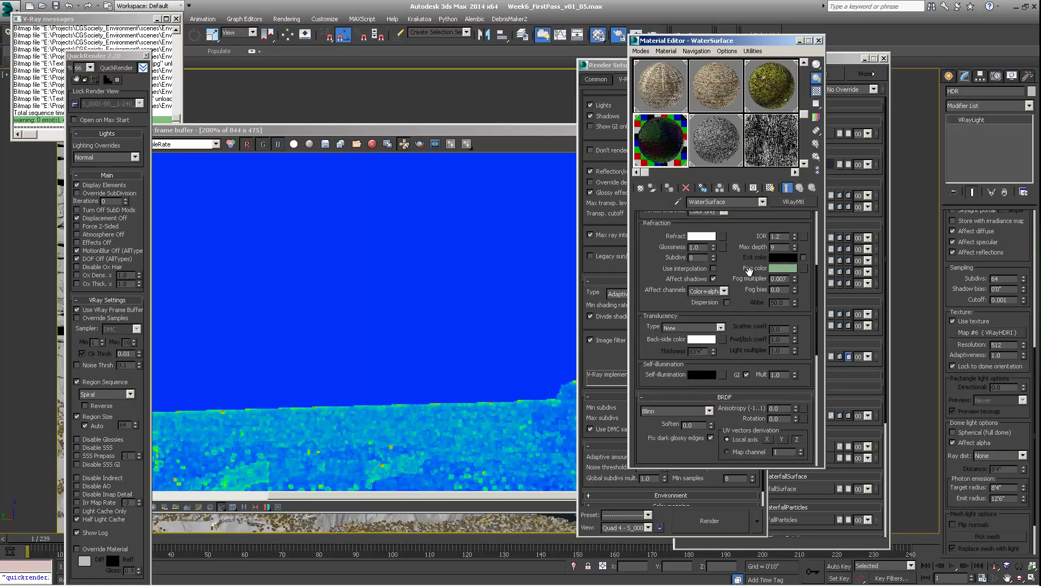
scroll(745, 250, "up", 1)
left_click_drag(747, 316, 747, 314)
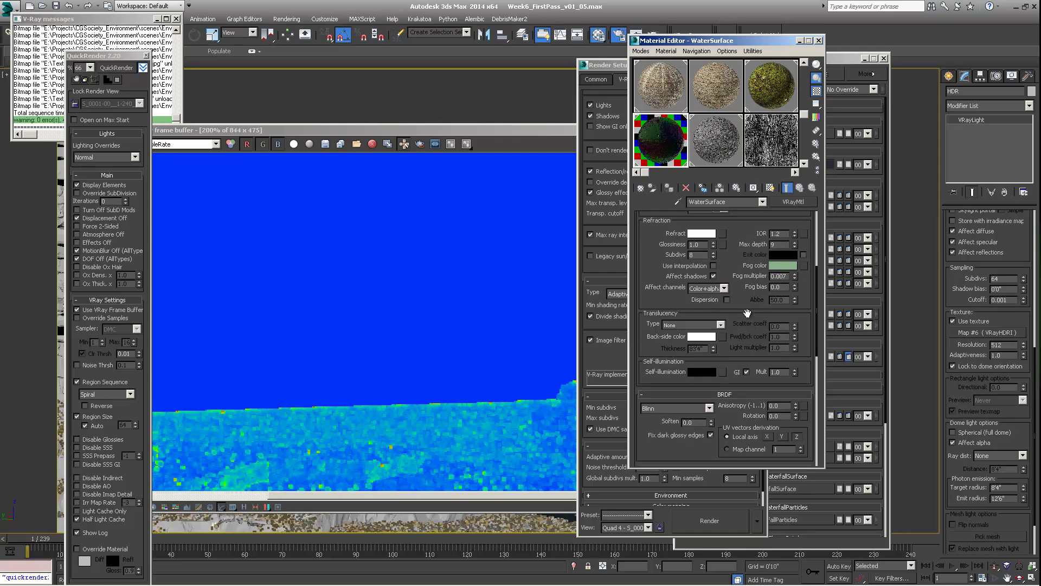
Replace the Noise map in WaterSurface's Bump slot with a Composite map, keeping the old map as a sub-map.
scroll(747, 313, "down", 15)
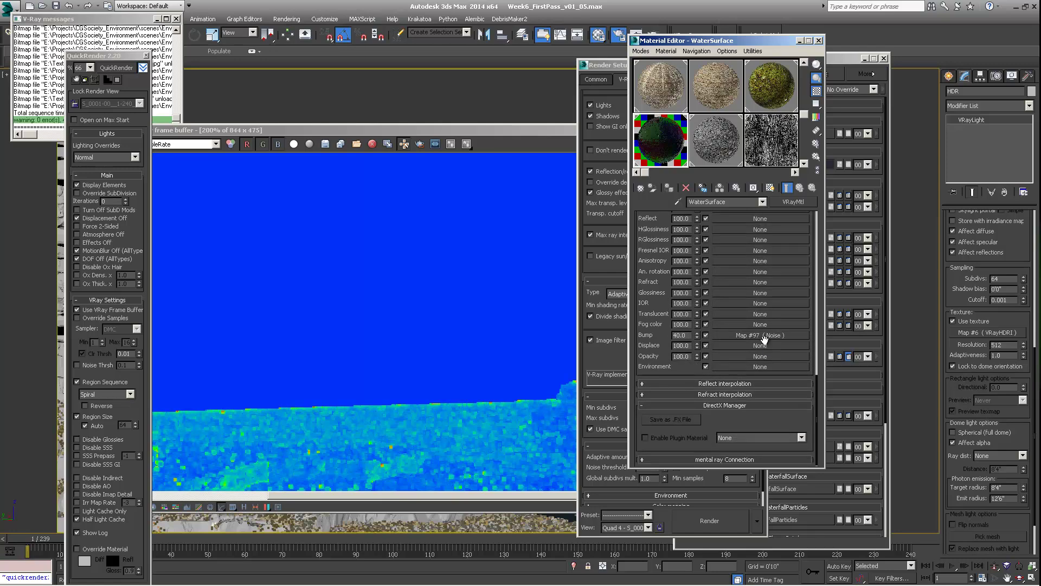
left_click(759, 334)
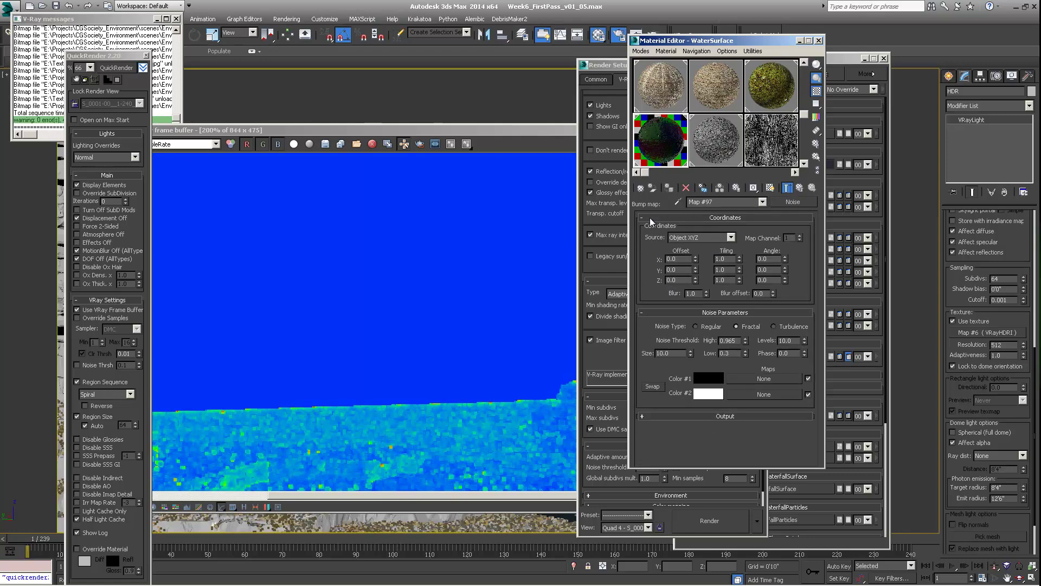
left_click(799, 203)
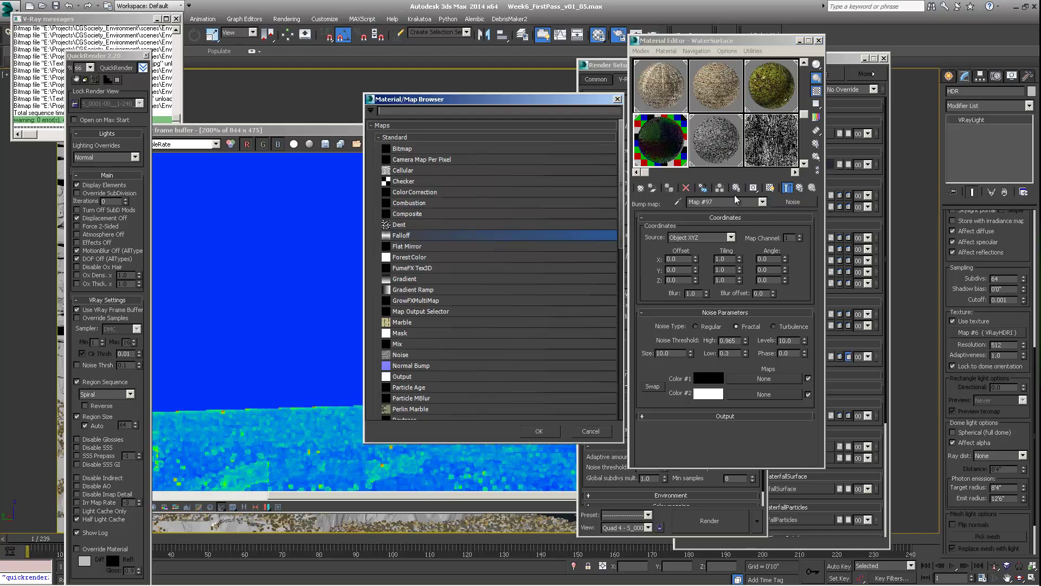
double_click(408, 215)
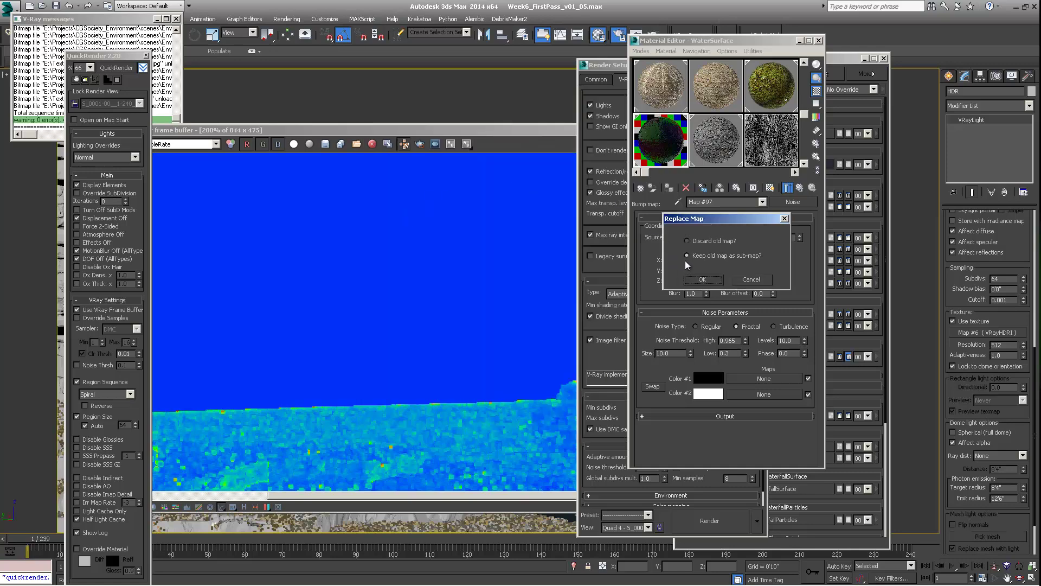
left_click(705, 280)
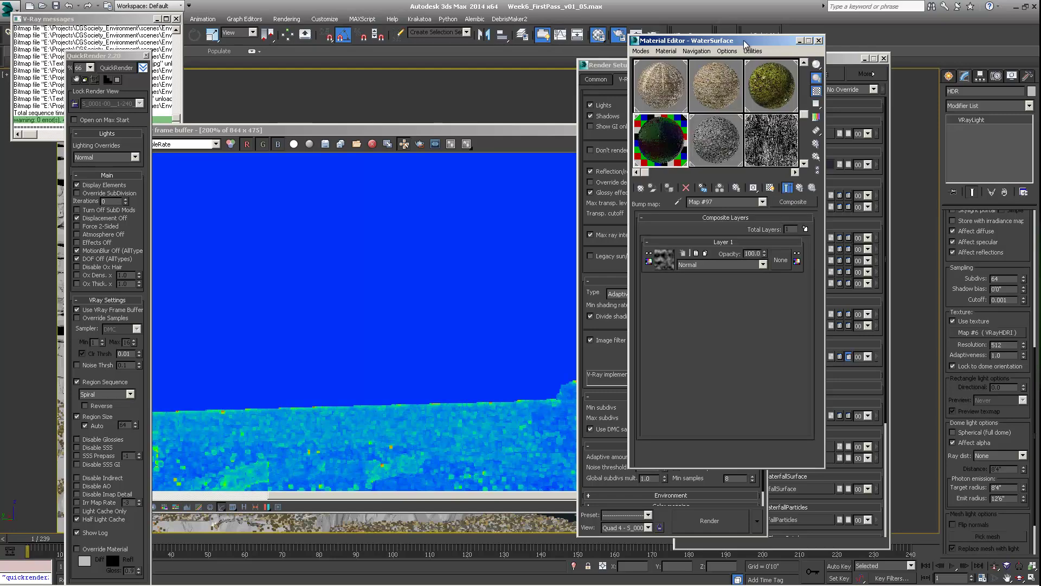
Add a second layer to the Composite map and paste a non-instanced copy of Layer 1's noise map into it.
left_click(805, 229)
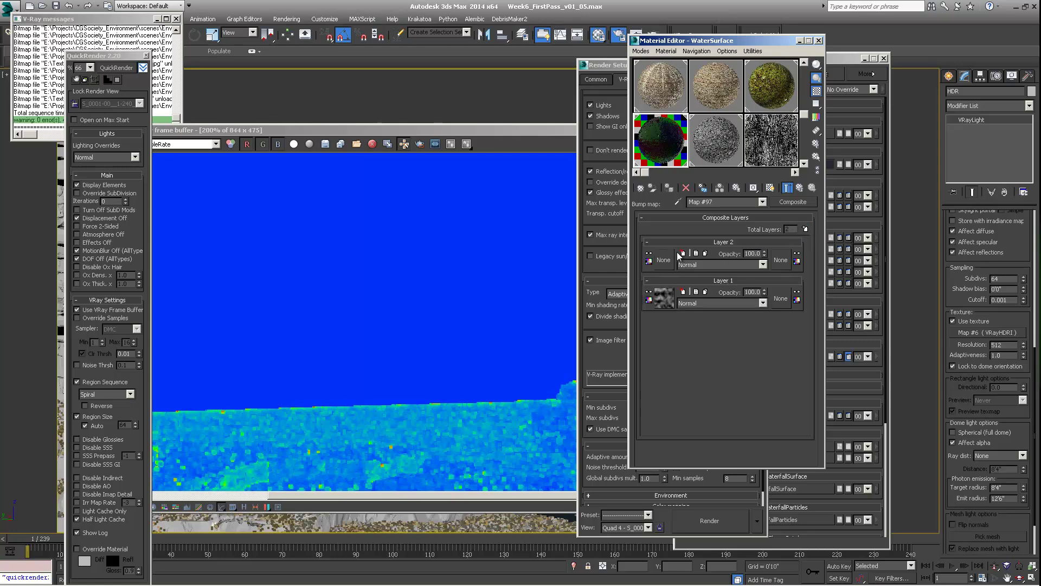
right_click(664, 297)
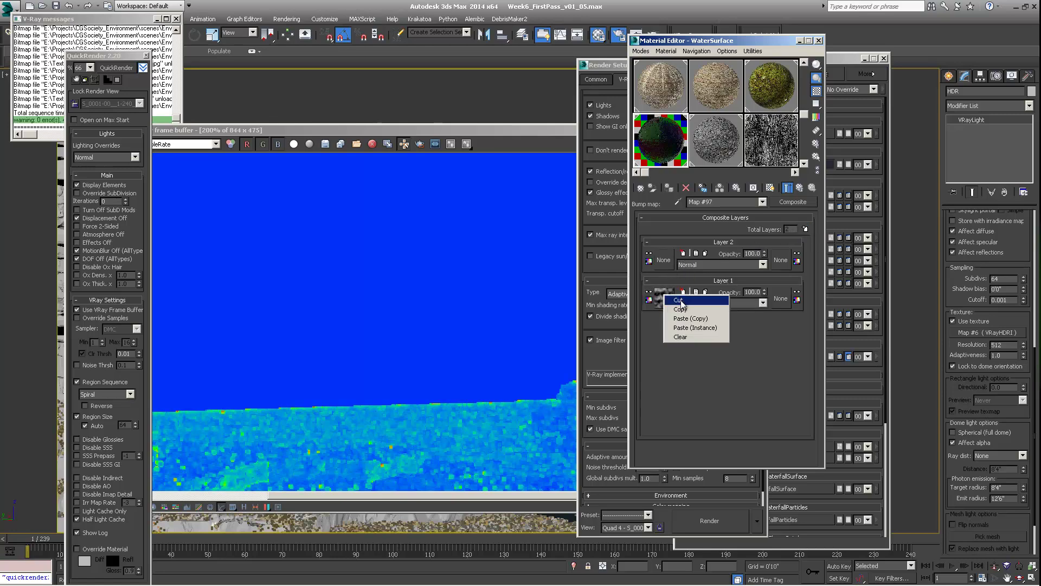
left_click(682, 309)
right_click(668, 264)
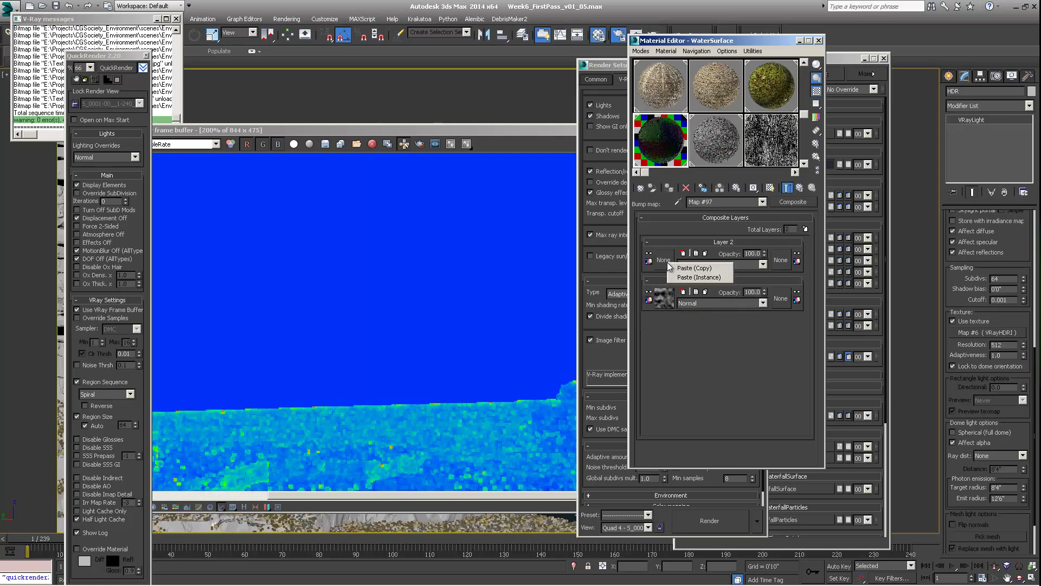
left_click(689, 268)
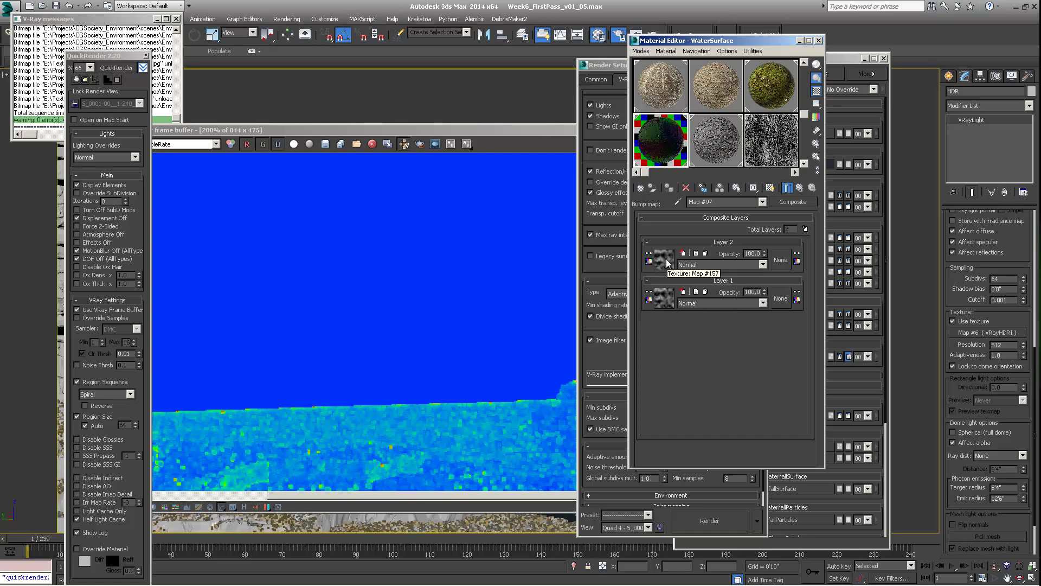
Set Layer 2's blend mode to Addition with 0 opacity and preview the Composite map by itself in the sample slot.
left_click(711, 265)
left_click(708, 288)
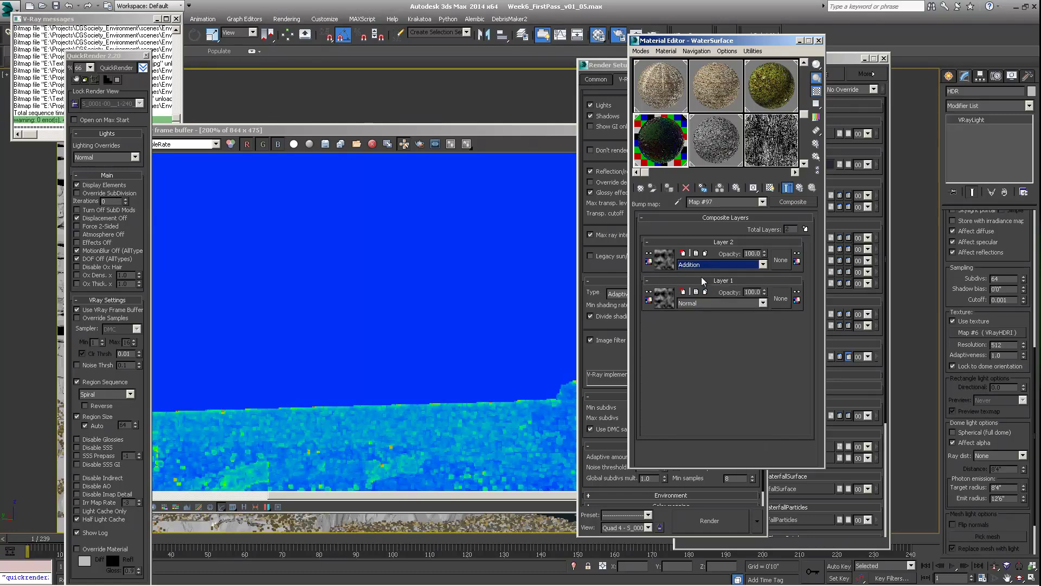
left_click(785, 188)
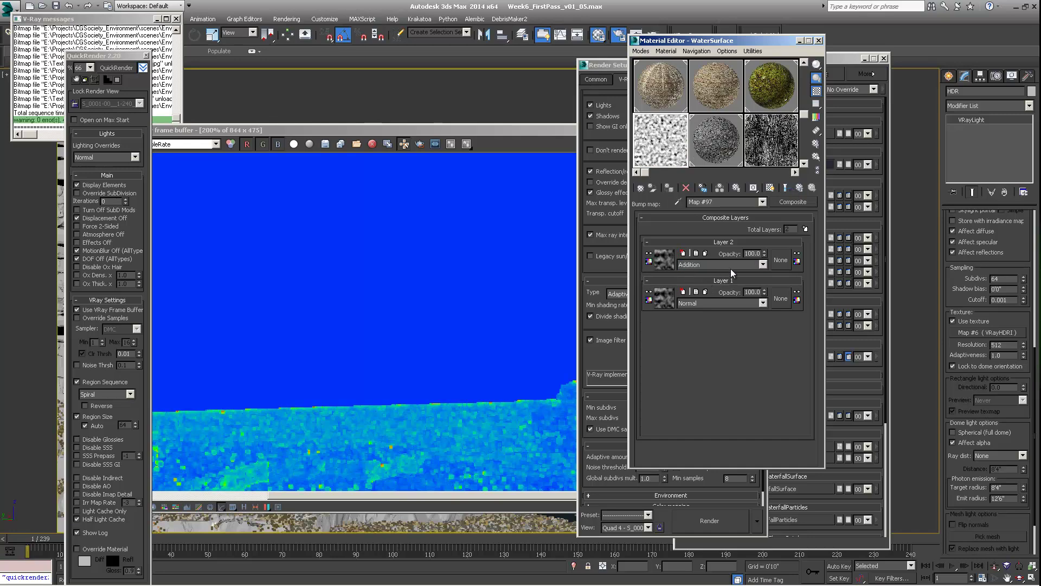
right_click(764, 255)
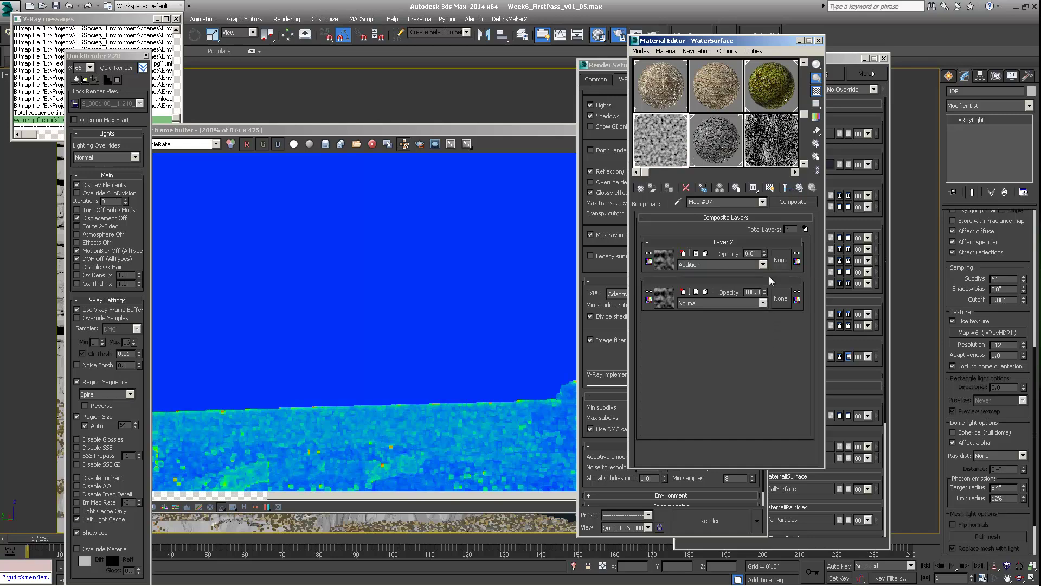
In Layer 2's noise map, set the size to 5.0 and the Z angle to 45.
left_click(665, 260)
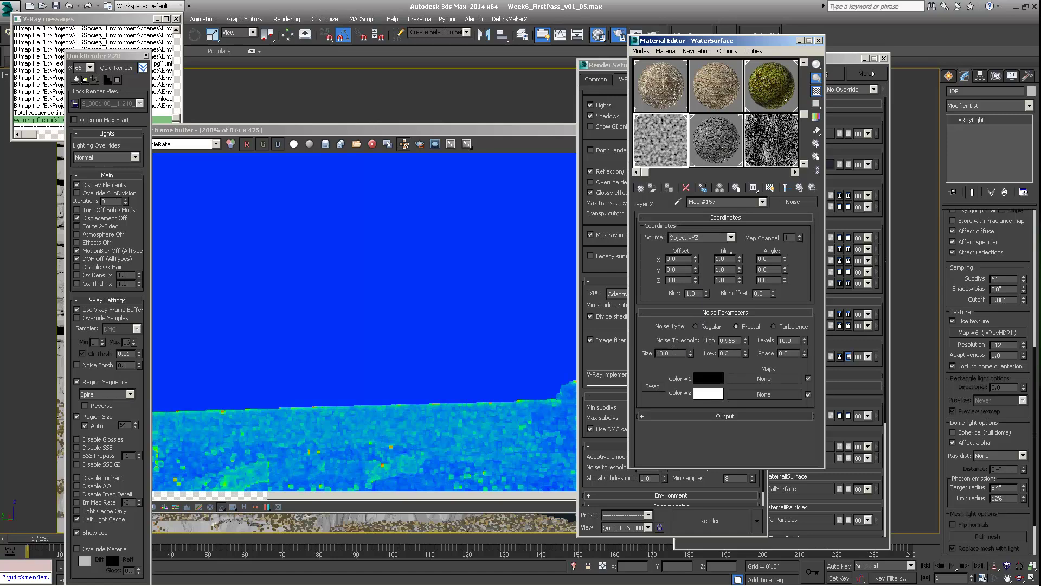
left_click(681, 351)
key("Return")
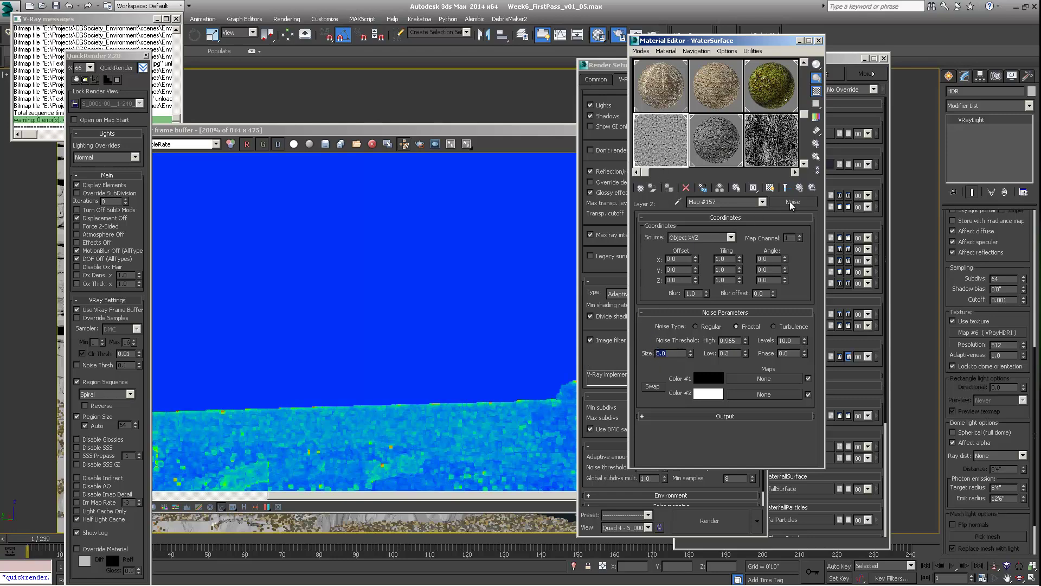
double_click(775, 281)
type("45")
key("Return")
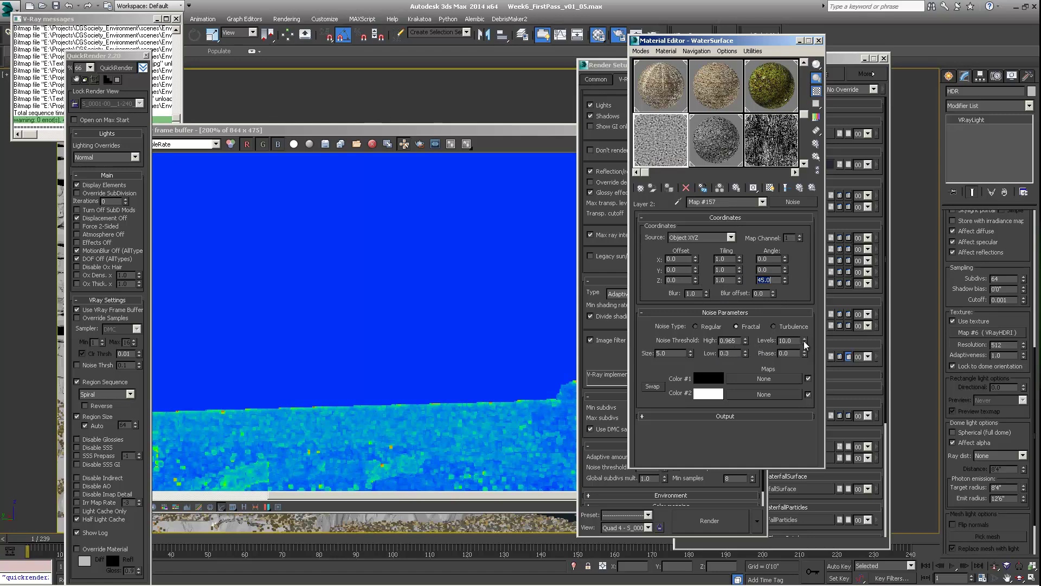
Set Layer 2's noise threshold to 0.8 high and 0.2 low, and return to the Composite map.
right_click(745, 355)
left_click_drag(746, 340, 748, 350)
double_click(733, 340)
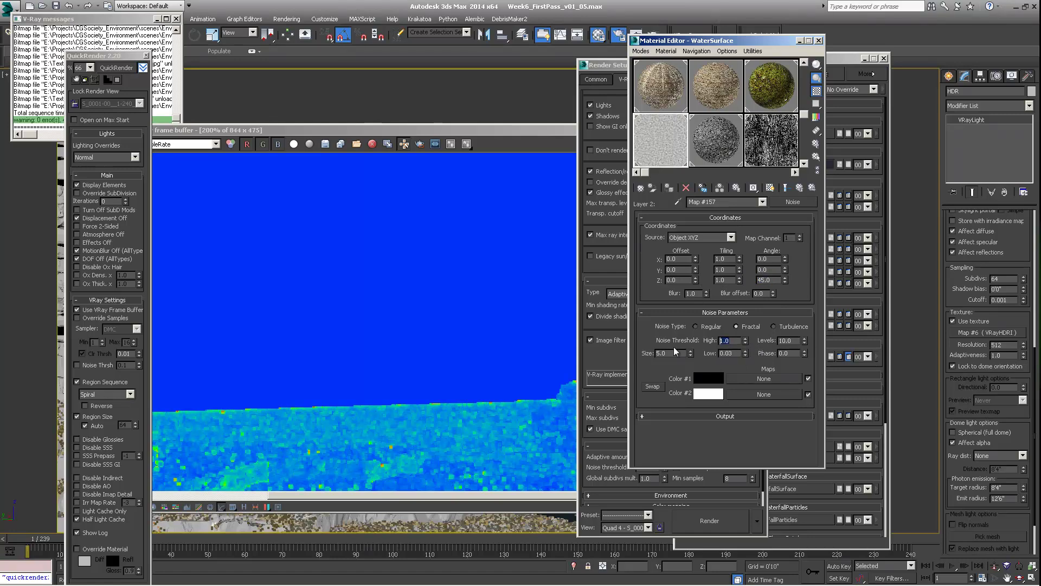
key("BackSpace")
type("0.8")
key("Return")
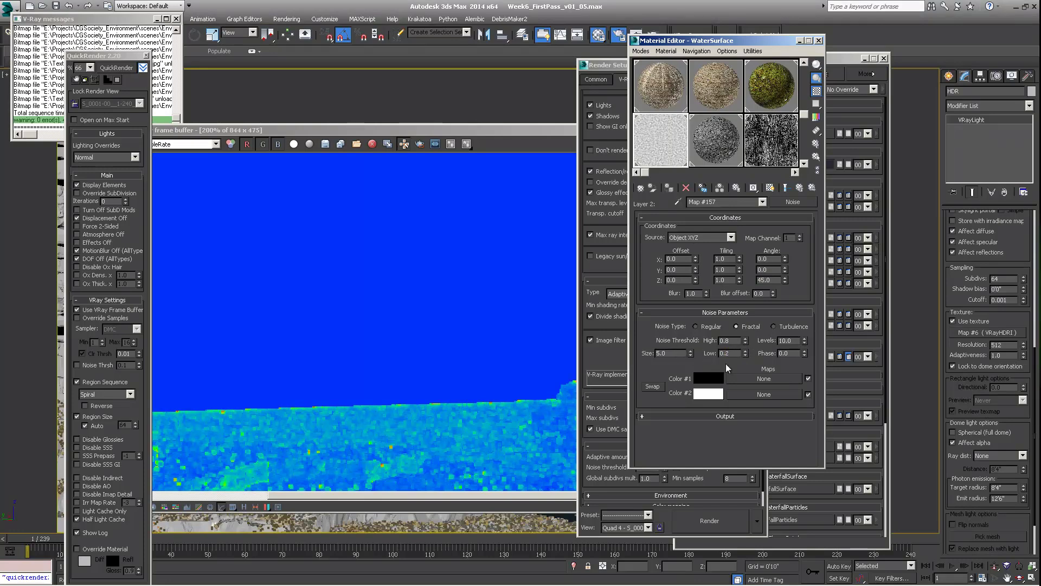
key("Return")
left_click(799, 188)
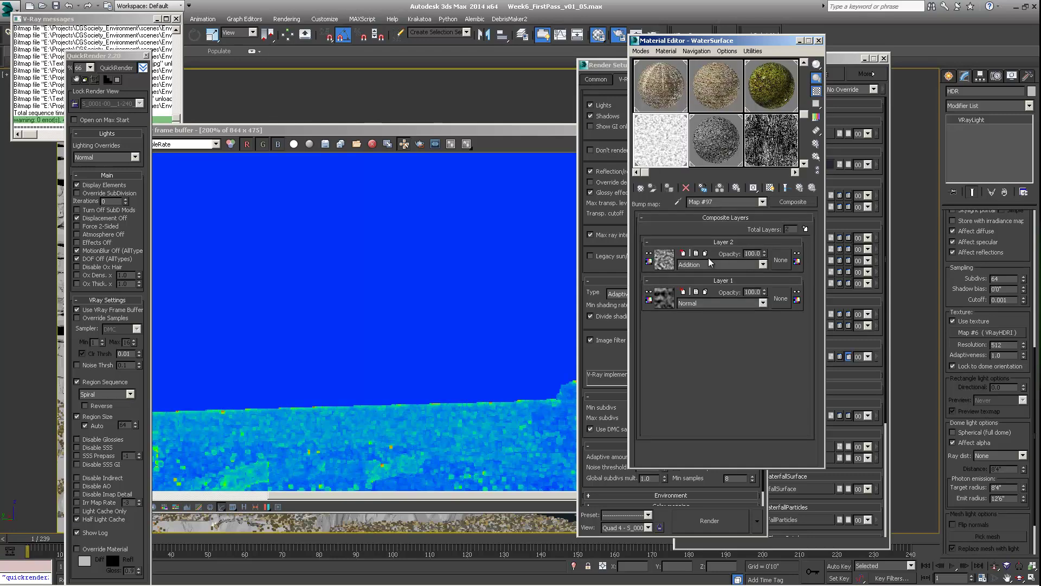
Change Layer 2's blend mode to Average and try different opacities for the layer, finishing at 100.
left_click_drag(764, 255, 767, 299)
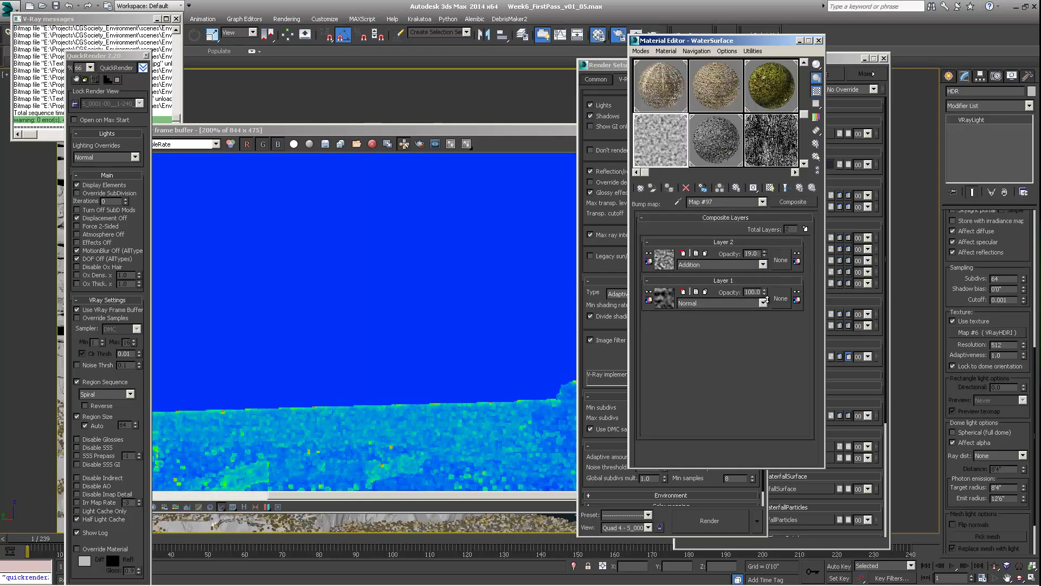
left_click_drag(765, 253, 767, 246)
left_click(711, 264)
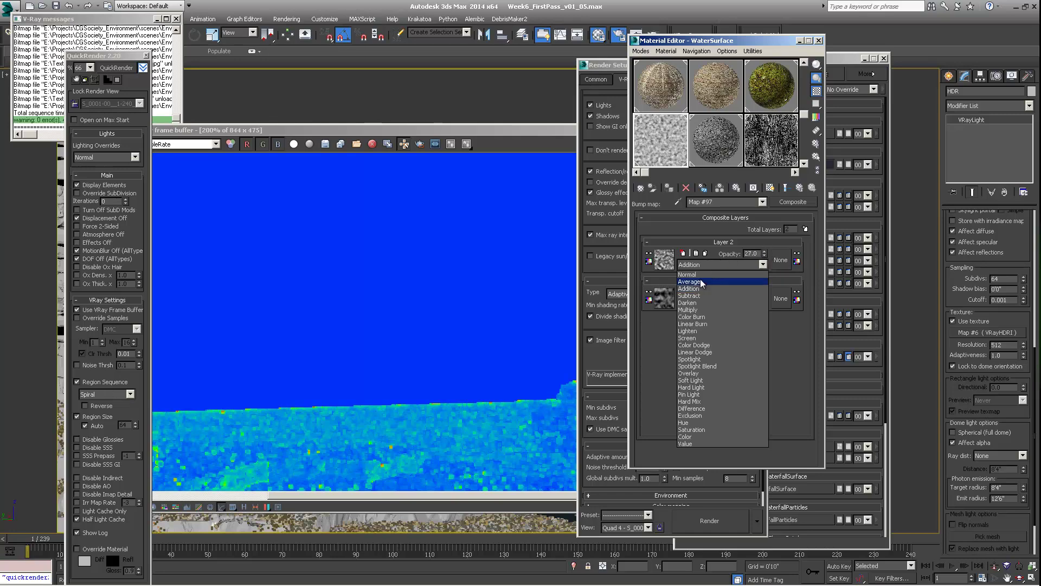
left_click(700, 281)
left_click_drag(764, 253, 766, 189)
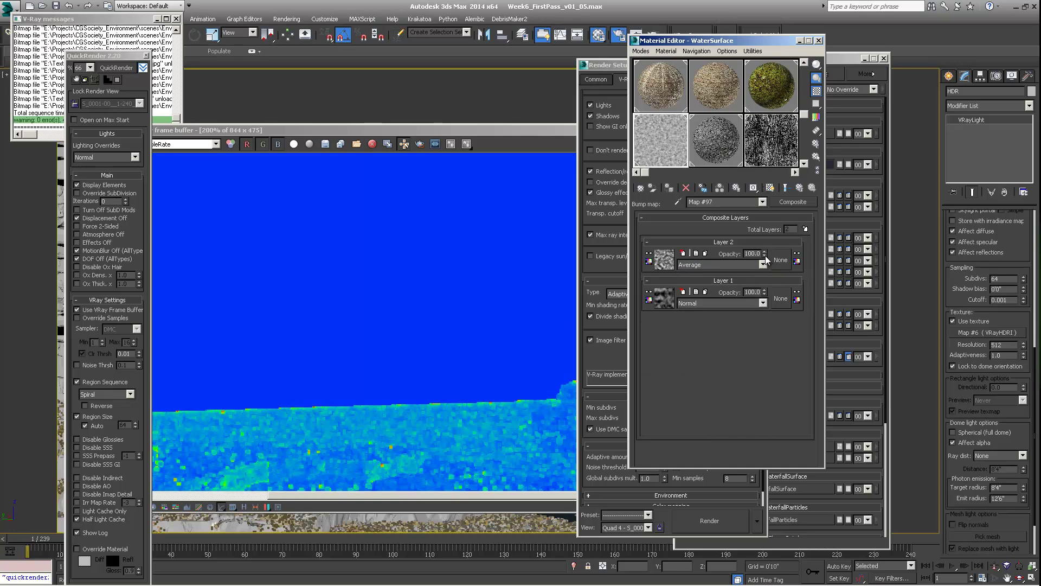
left_click_drag(764, 255, 766, 401)
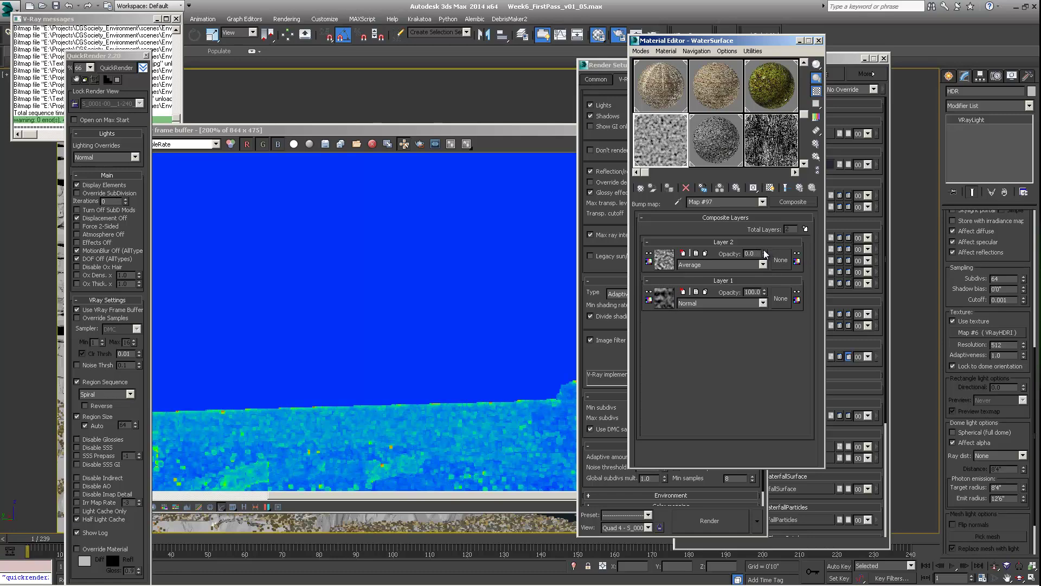
left_click_drag(766, 254, 763, 170)
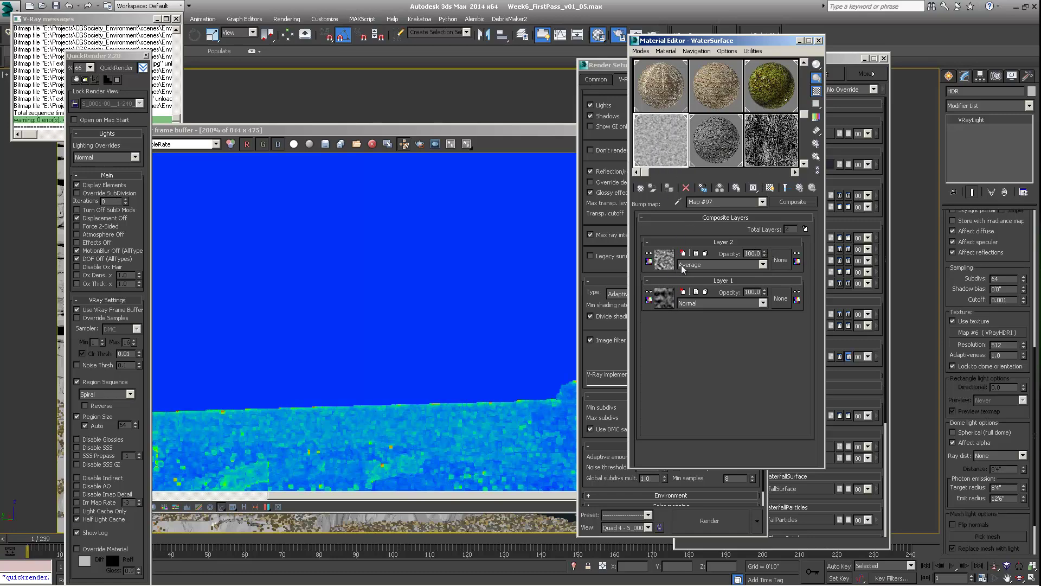
Set Layer 2's opacity to 32 in the Composite map and return to the WaterSurface material's parameters.
left_click_drag(765, 255, 763, 290)
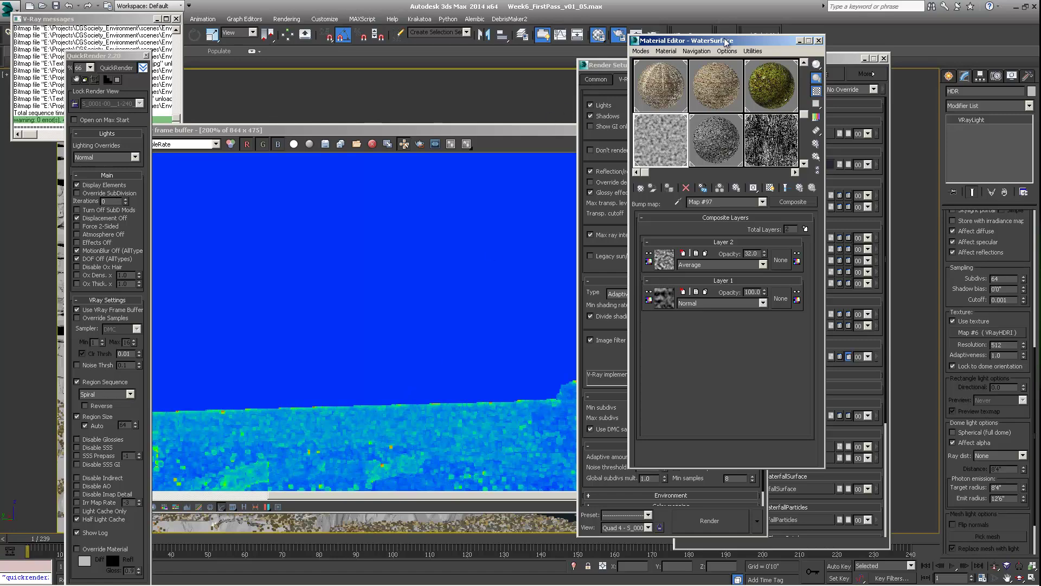
left_click_drag(696, 41, 563, 56)
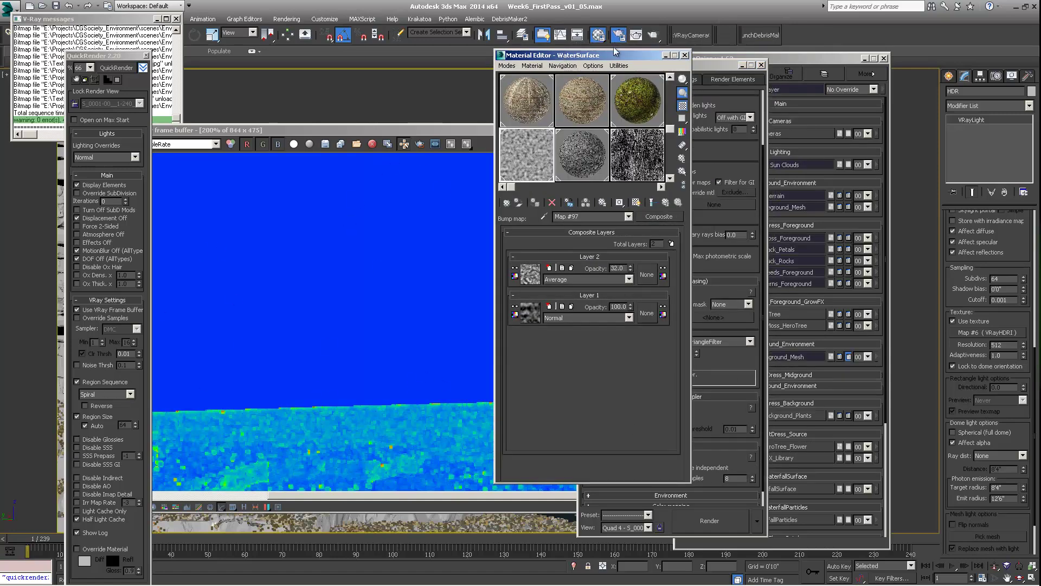
left_click_drag(647, 55, 619, 57)
left_click(674, 203)
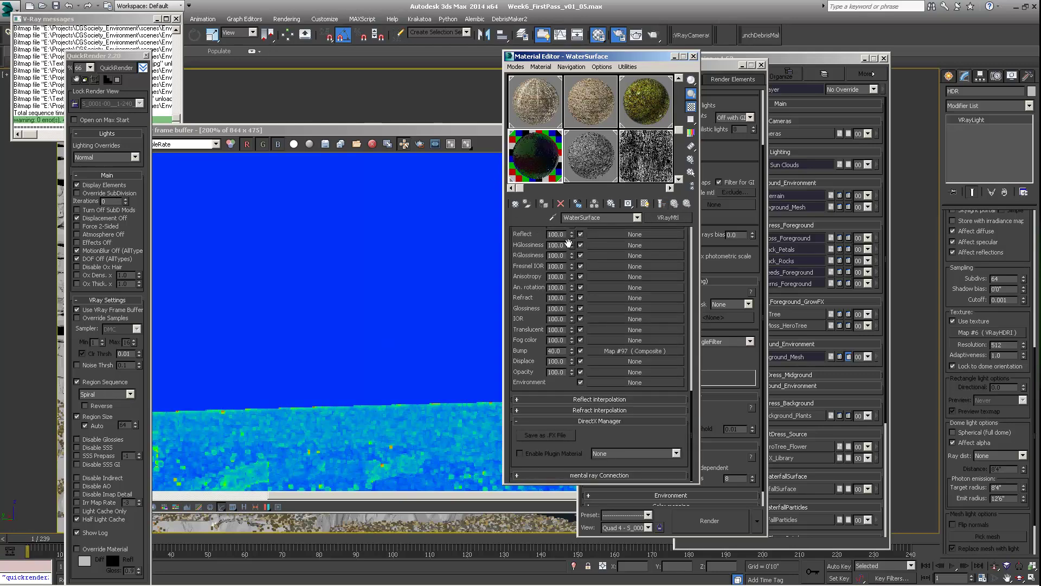
Set the refraction glossiness of the WaterSurface material to 0.97.
scroll(537, 252, "up", 10)
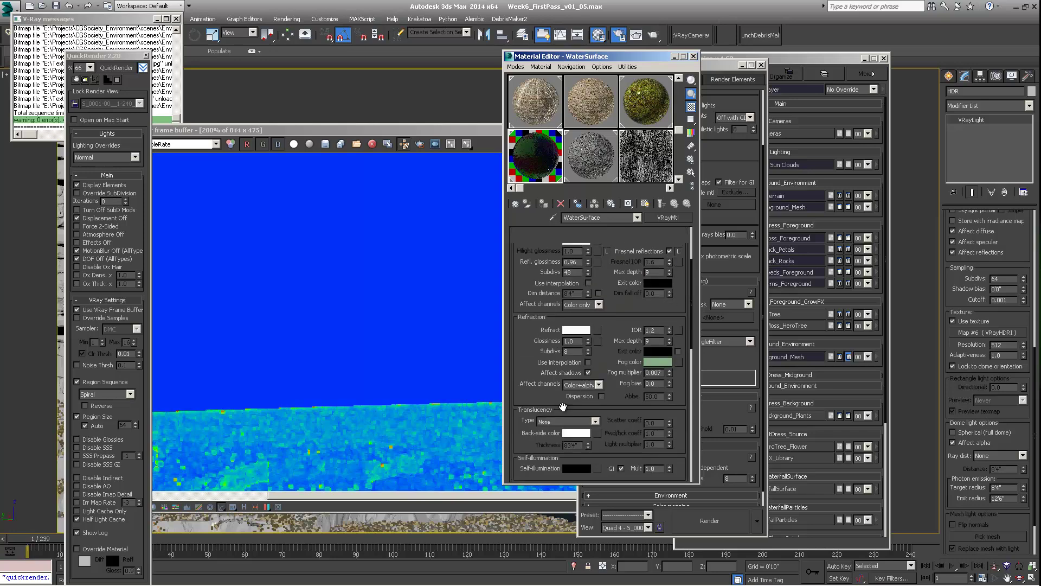
scroll(588, 401, "down", 3)
scroll(587, 368, "up", 3)
scroll(629, 331, "down", 3)
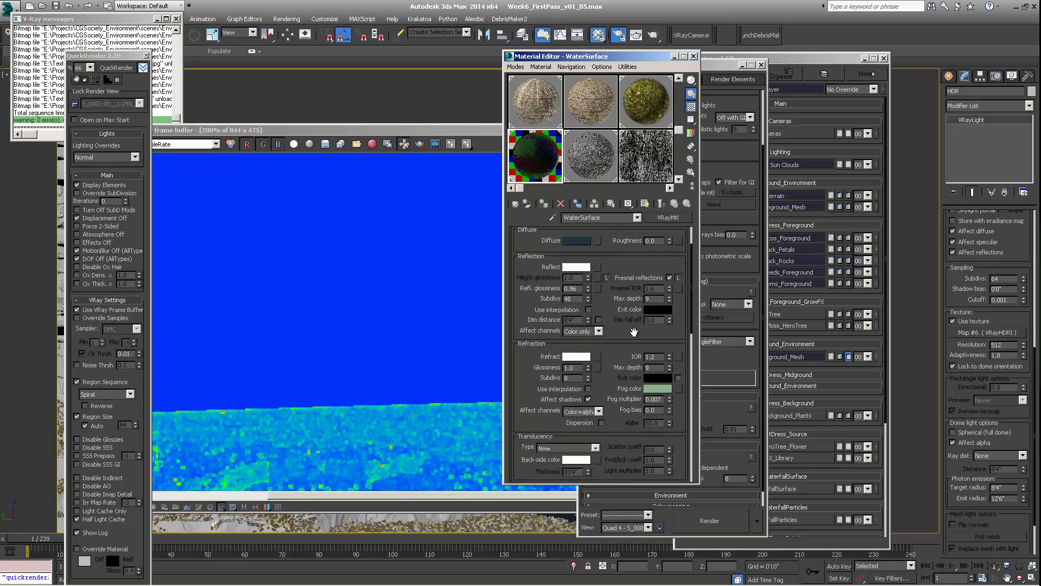
left_click_drag(618, 342, 532, 347)
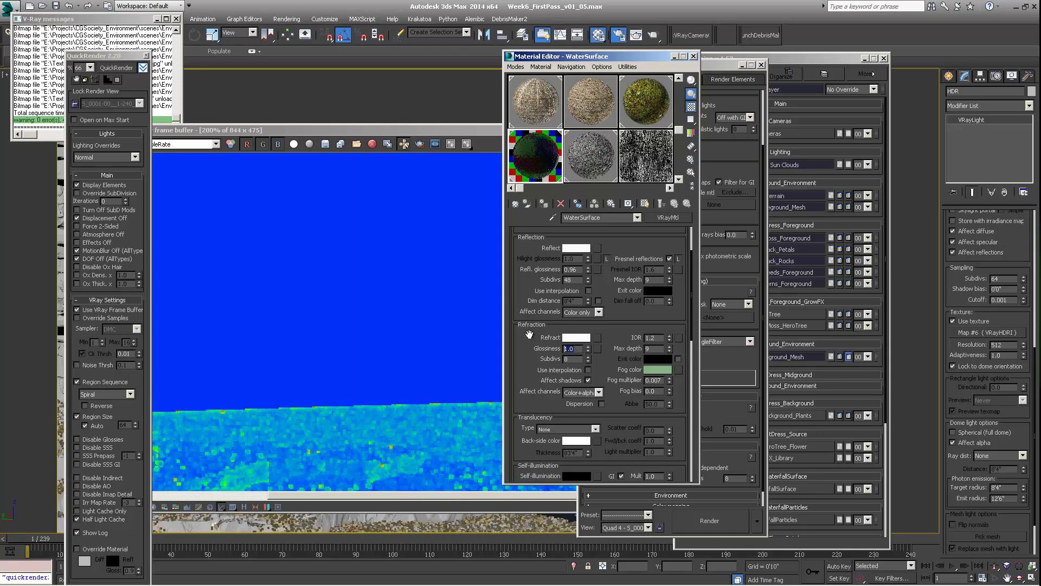
scroll(610, 325, "down", 2)
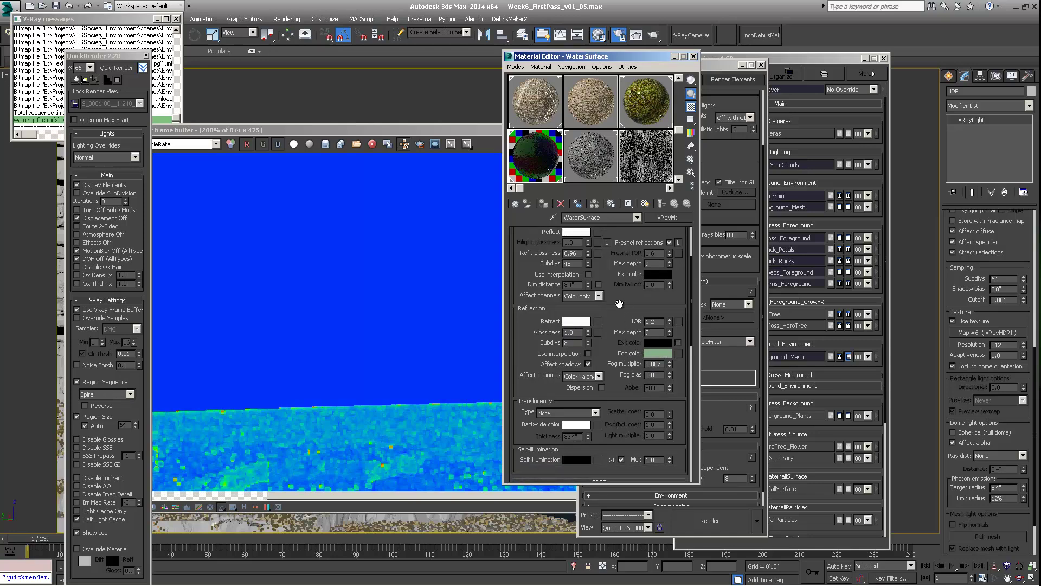
scroll(624, 303, "down", 2)
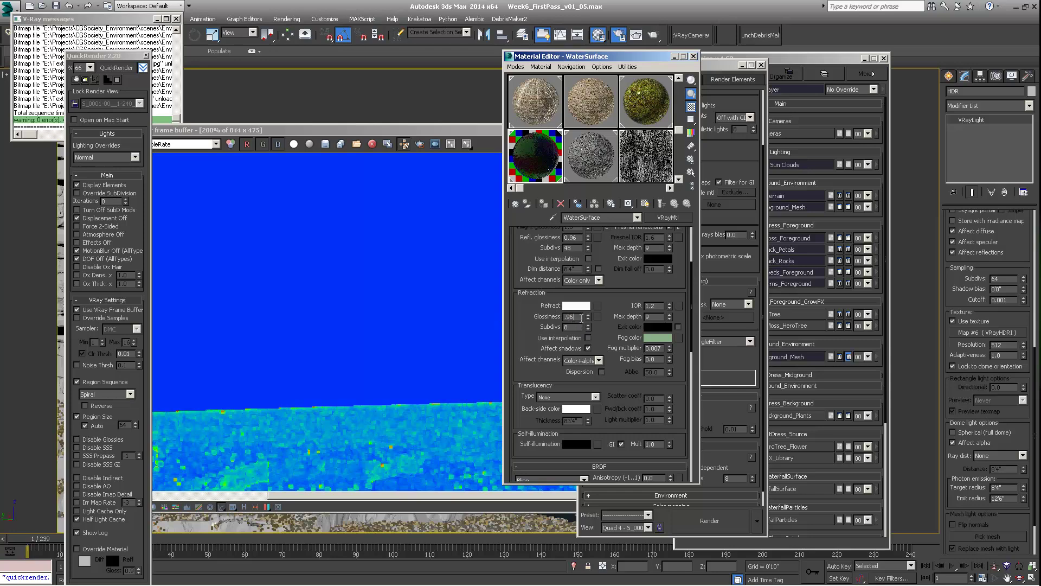
key("Return")
left_click(579, 317)
key("Return")
left_click_drag(610, 250, 614, 301)
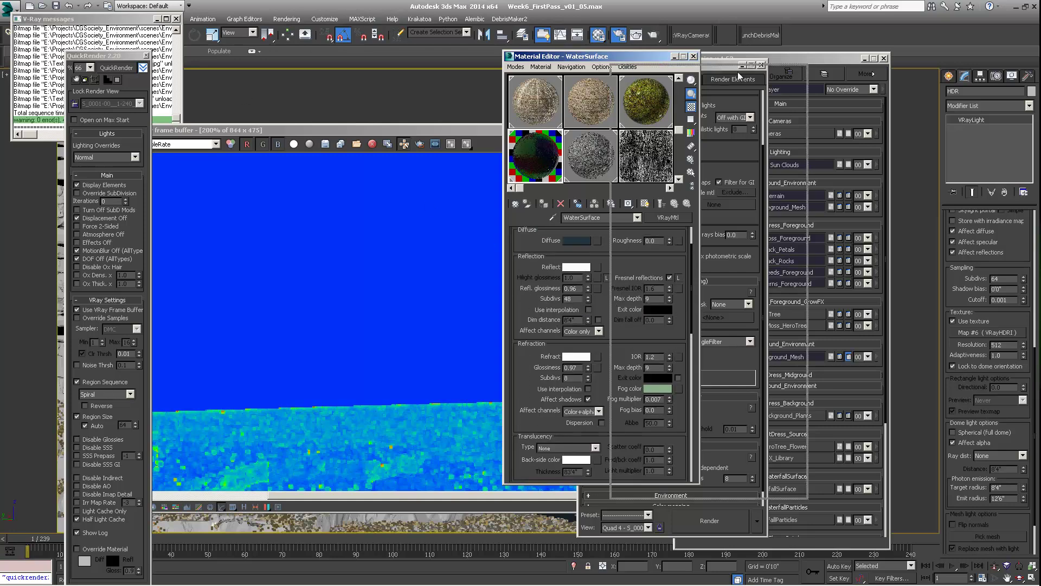
Start a new QuickRender test render with the Material Editor and frame buffer moved out of the way.
left_click_drag(628, 54, 825, 59)
left_click(117, 68)
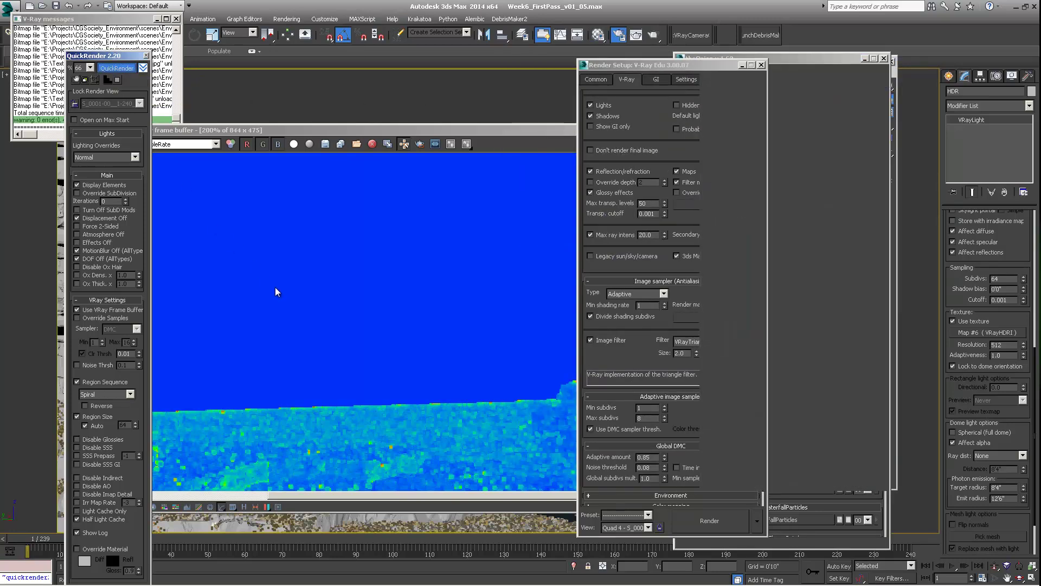
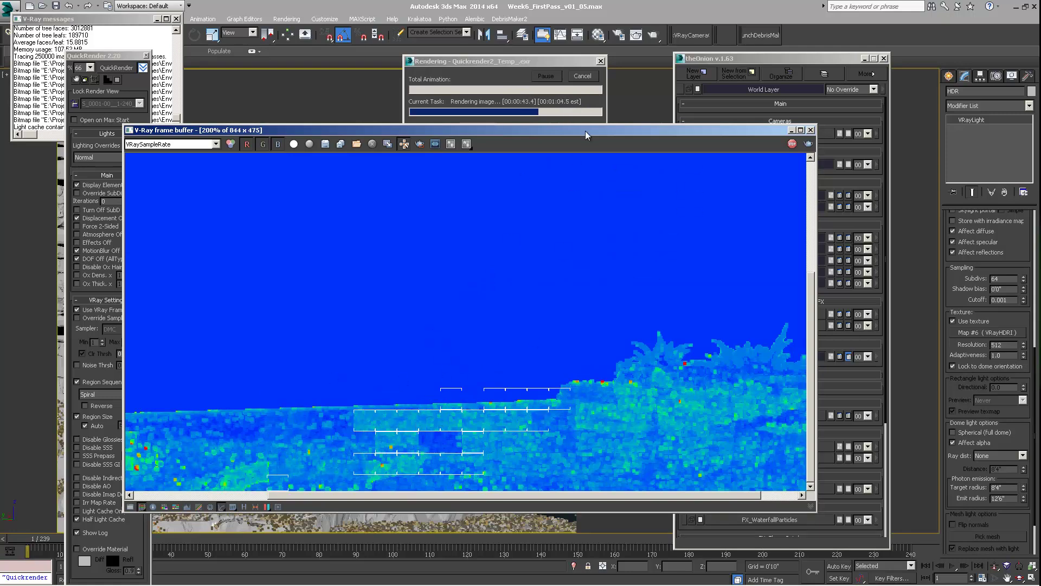
left_click_drag(591, 129, 666, 116)
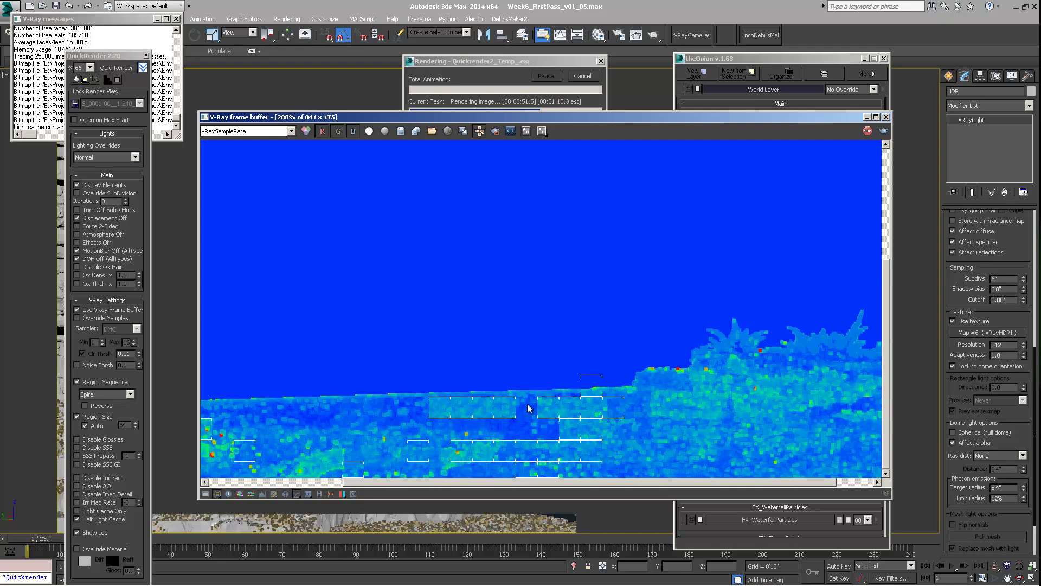
Check the VRayReflection pass of the water in the frame buffer, and compare it with the RGB color image.
left_click(291, 131)
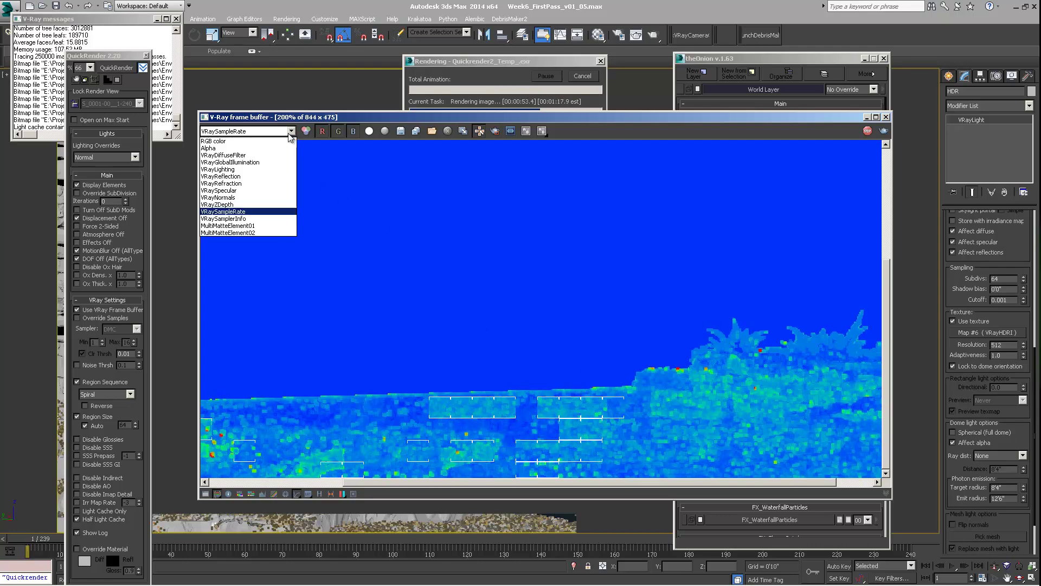
left_click(230, 177)
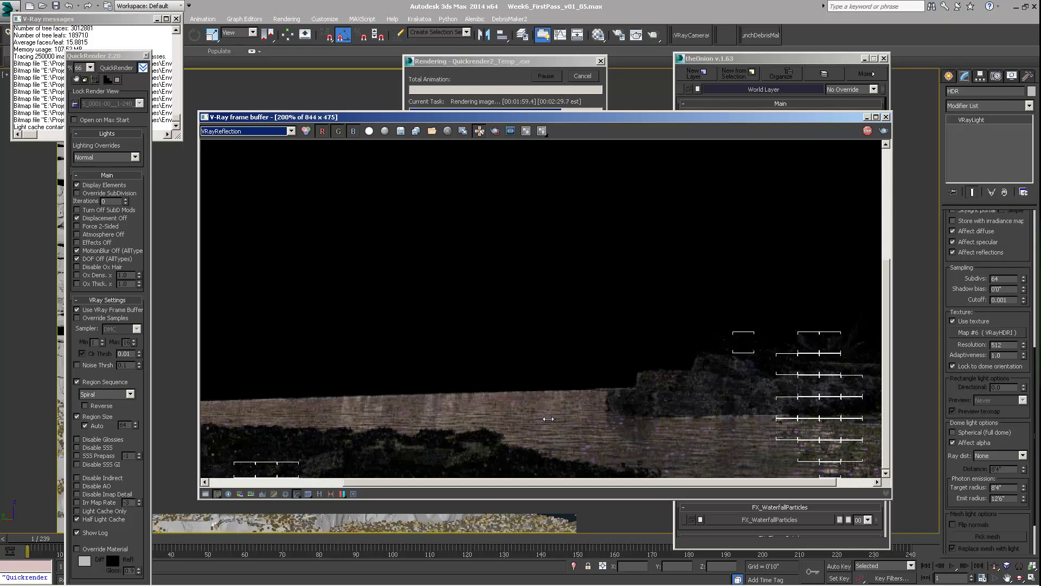
left_click(239, 131)
left_click(222, 139)
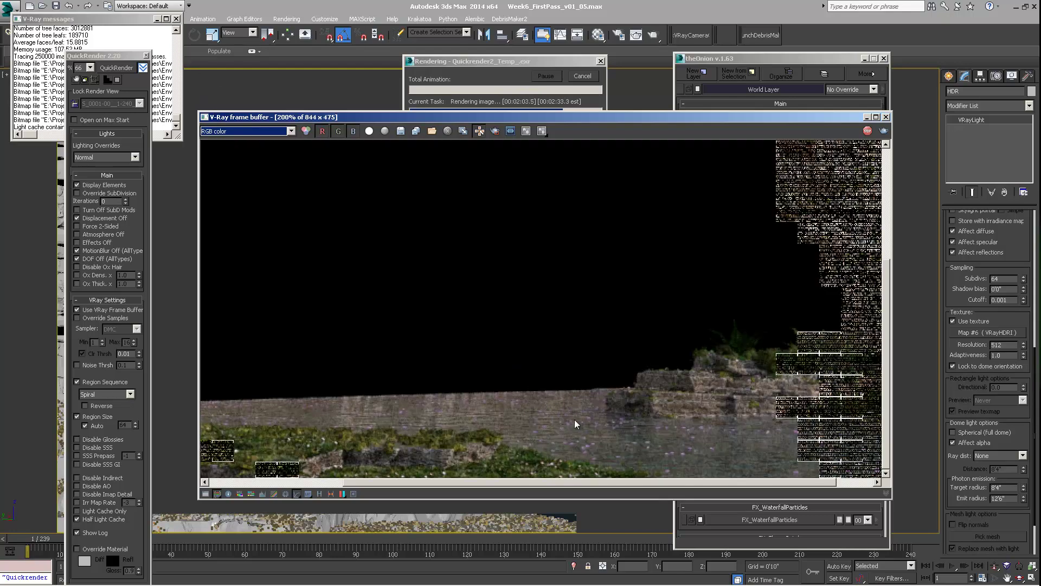
left_click(251, 135)
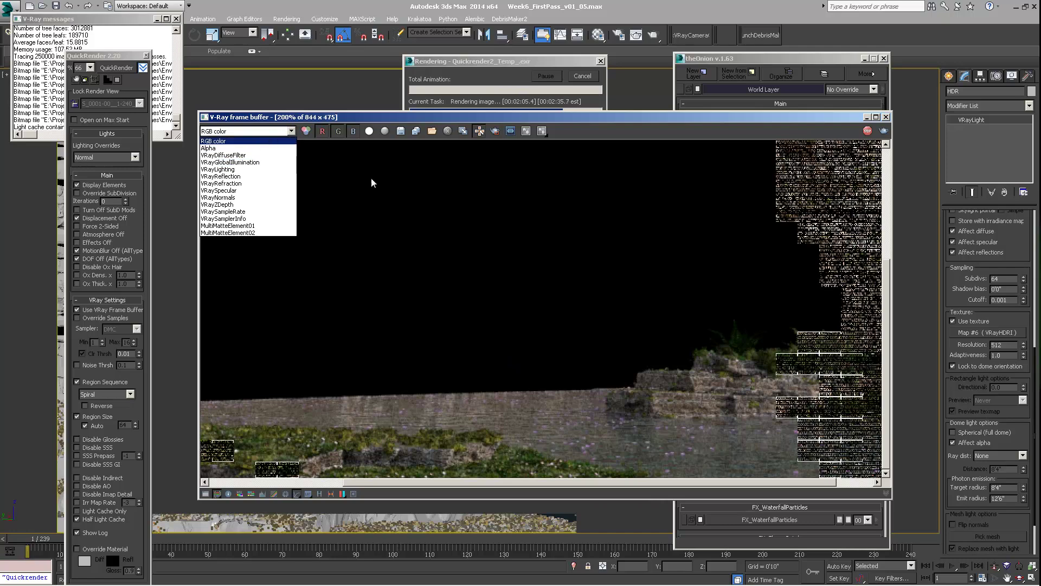
left_click(251, 147)
scroll(520, 324, "up", 1)
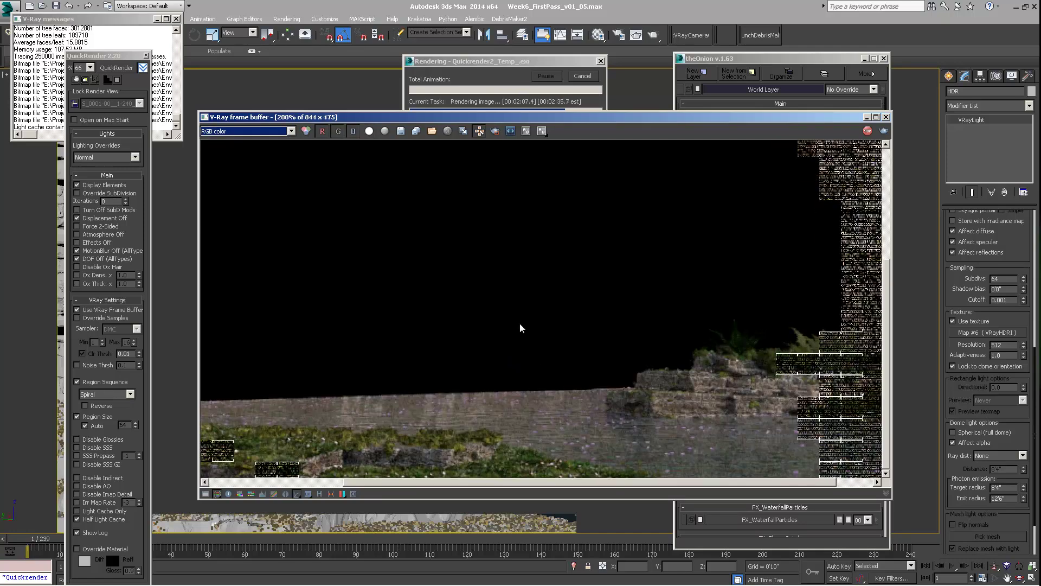
left_click(520, 329)
scroll(533, 341, "down", 1)
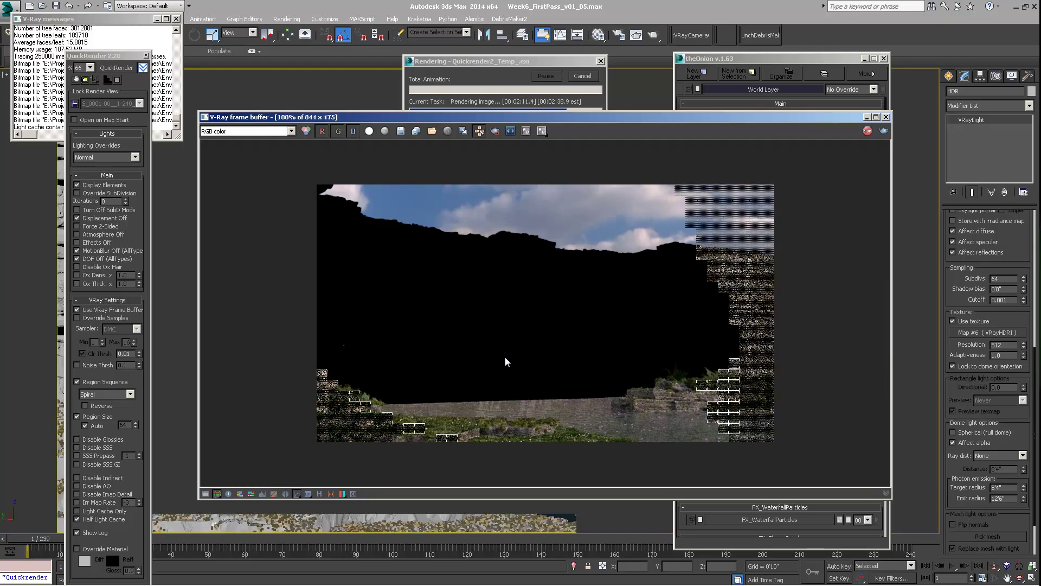
View the VRayDiffuseFilter and VRayLighting passes of the render, and switch back to RGB color.
left_click(288, 133)
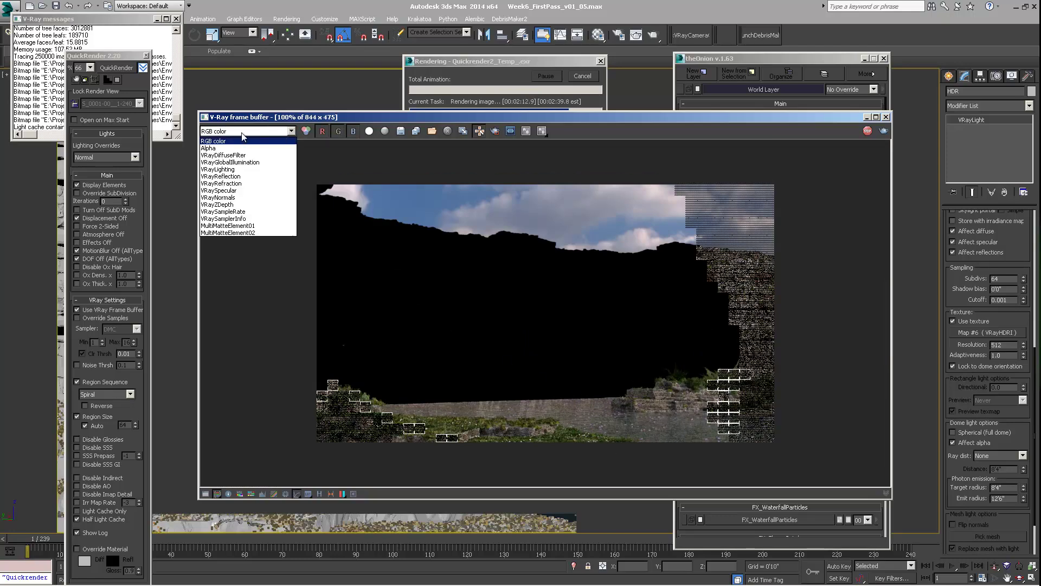
left_click(223, 155)
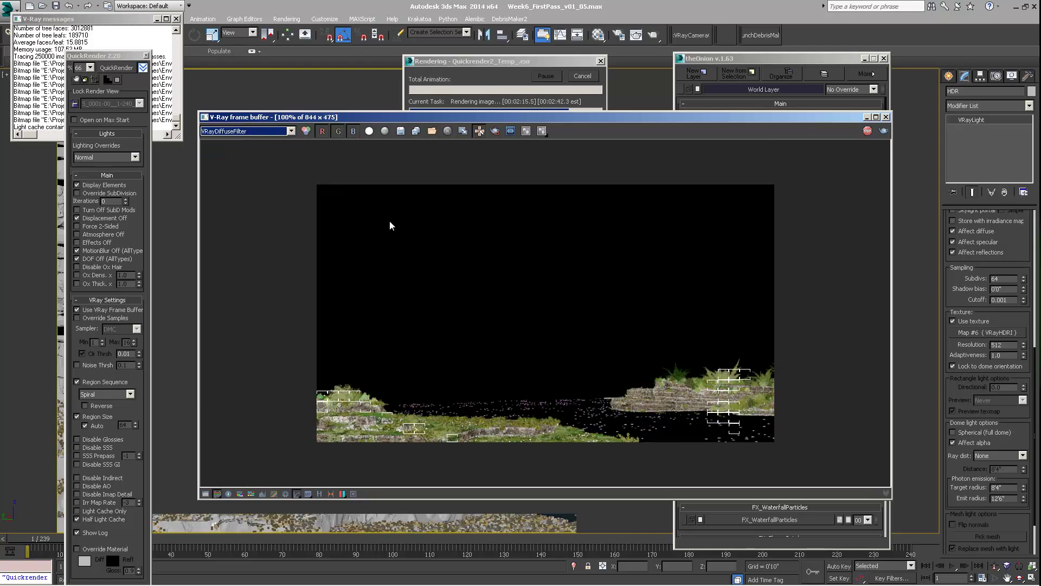
left_click(276, 131)
left_click(222, 163)
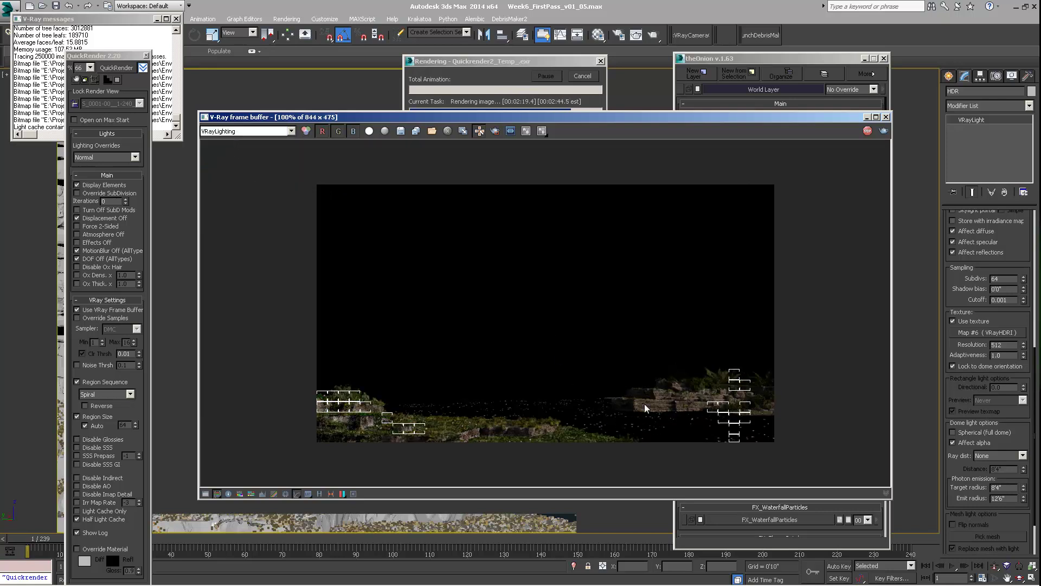
scroll(648, 418, "up", 1)
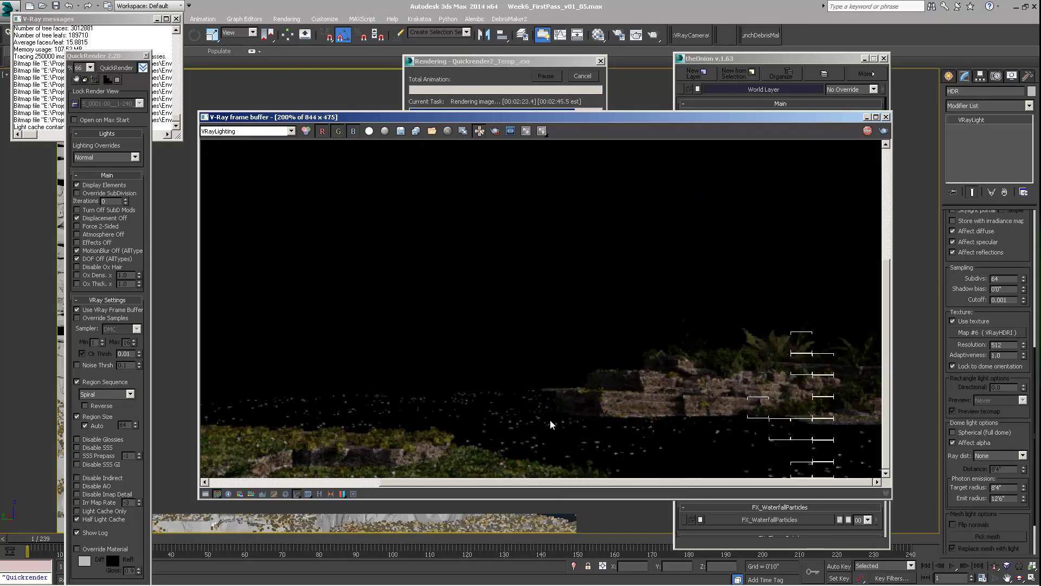
left_click(259, 132)
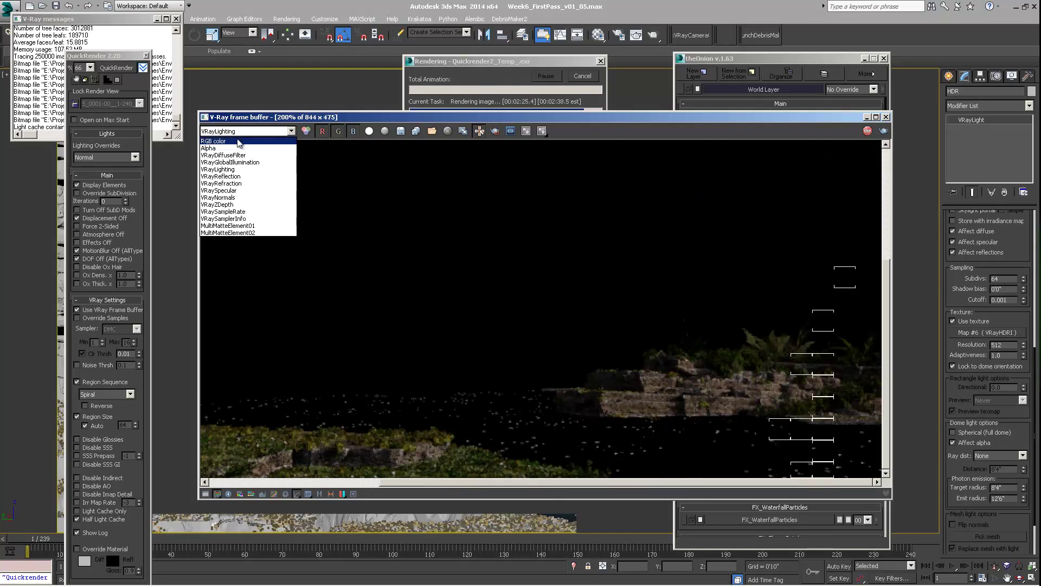
left_click(233, 140)
left_click(697, 383)
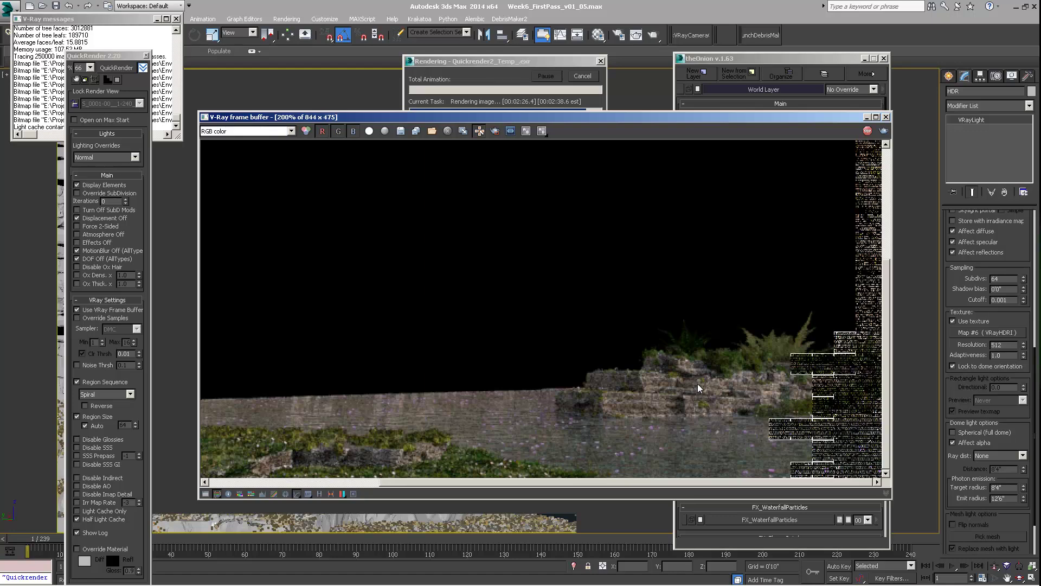
View the water's VRayRefraction pass, and switch back to the full RGB color image.
left_click(245, 131)
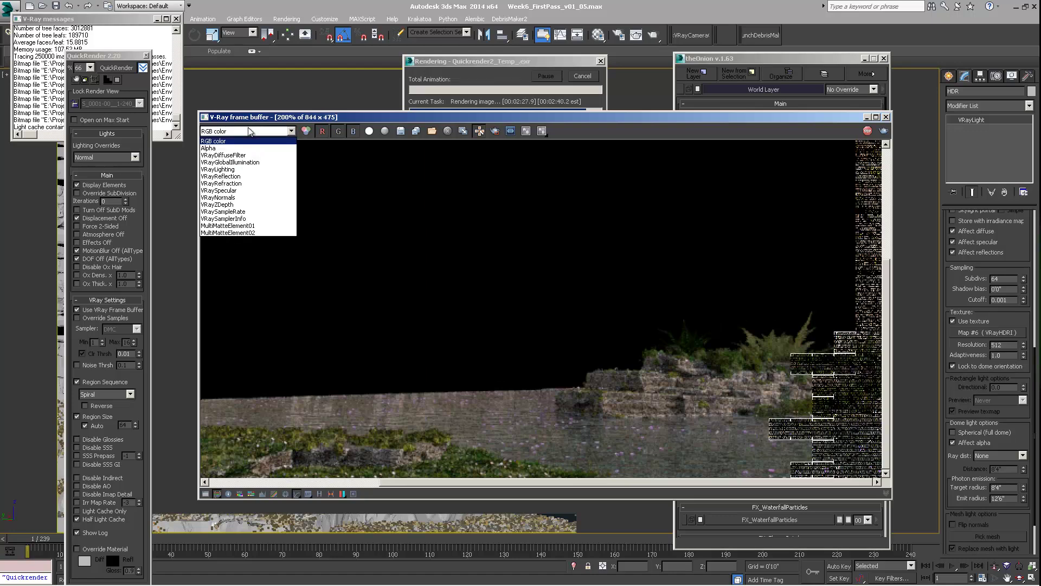
left_click(239, 184)
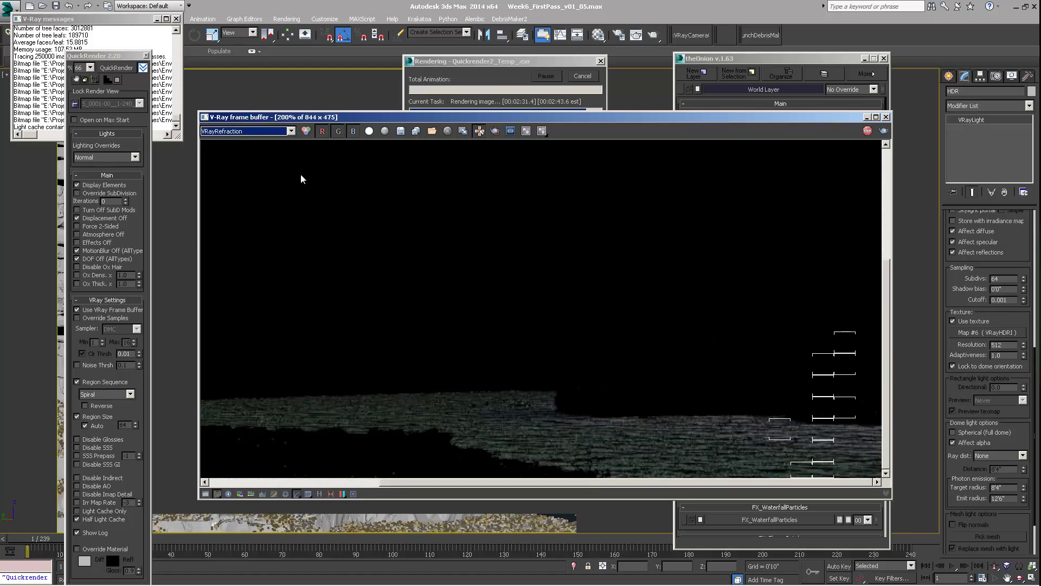
left_click(284, 132)
left_click(235, 144)
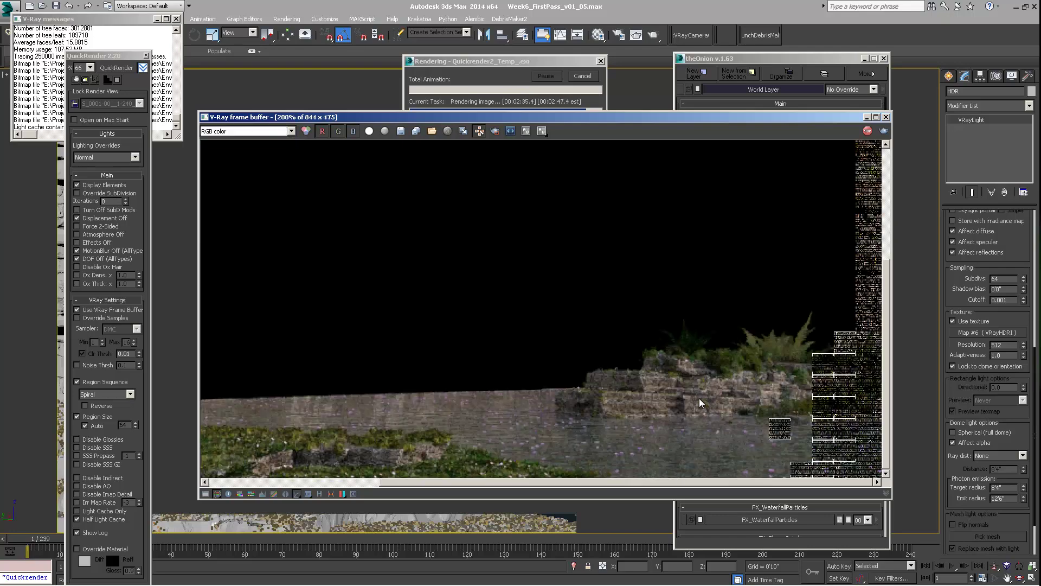
scroll(698, 398, "down", 1)
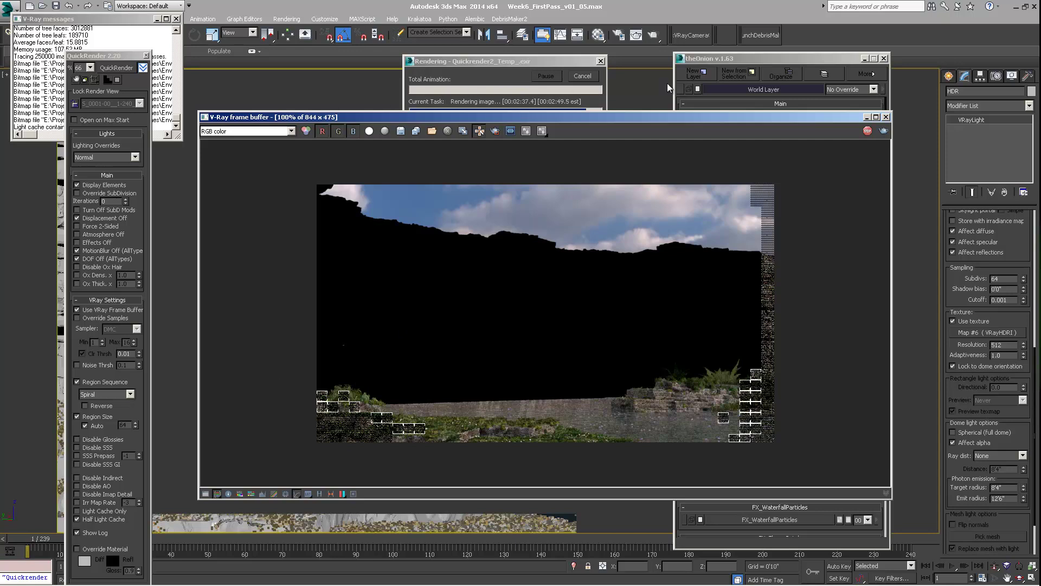
Examine the water surface beside the rocky bank up close in the RGB color render.
left_click(291, 131)
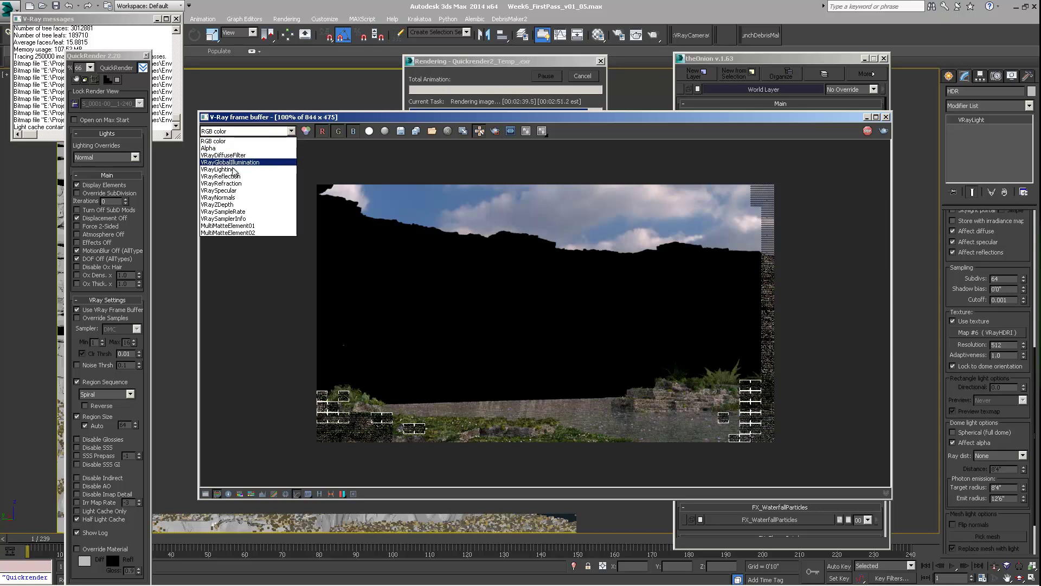
left_click(216, 143)
left_click(568, 417)
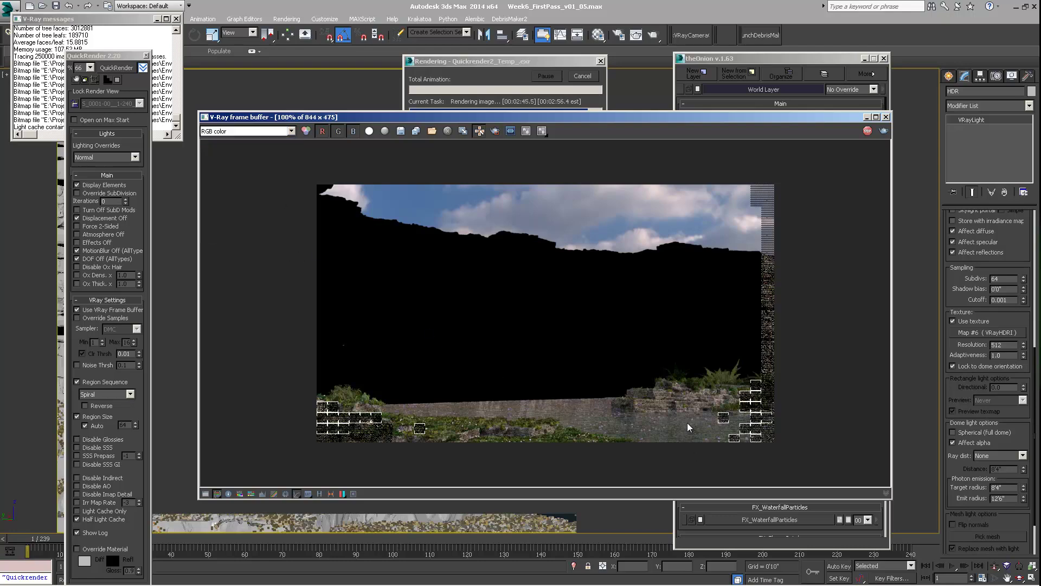
scroll(680, 429, "up", 1)
mouse_move(718, 411)
middle_mouse_down()
mouse_move(731, 73)
mouse_move(702, 407)
middle_mouse_up()
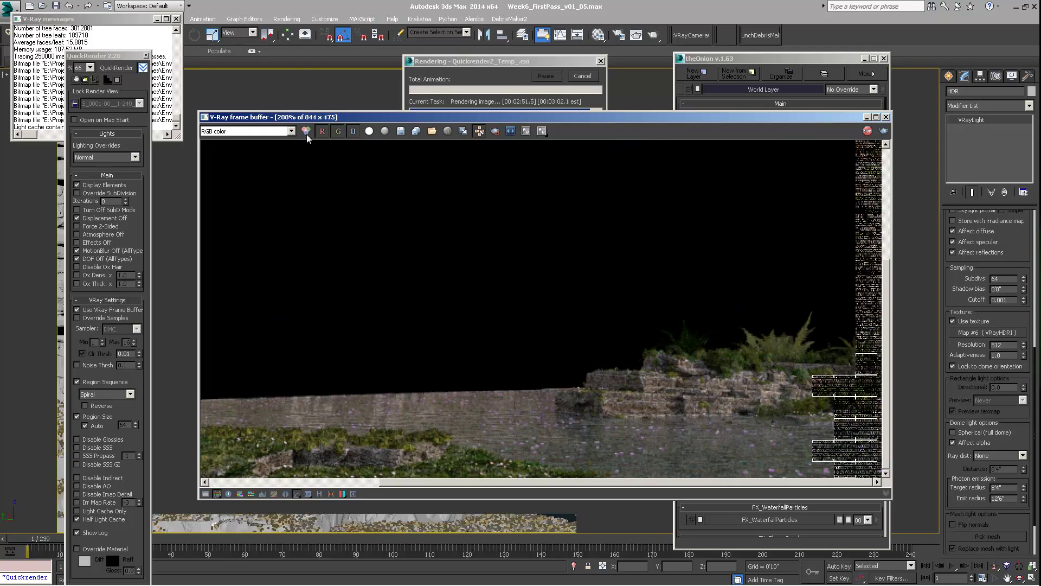
left_click(292, 132)
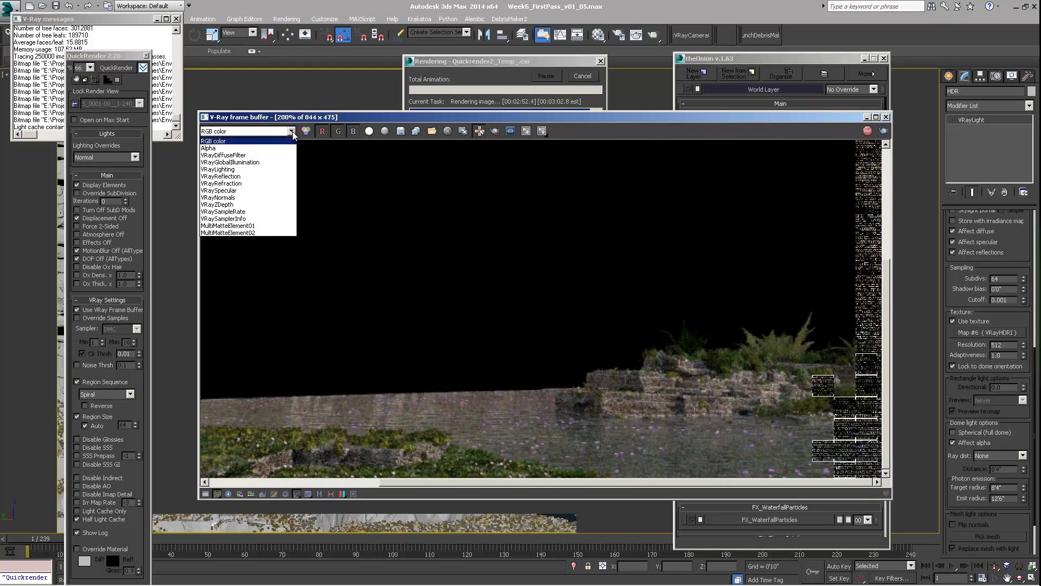
left_click(374, 116)
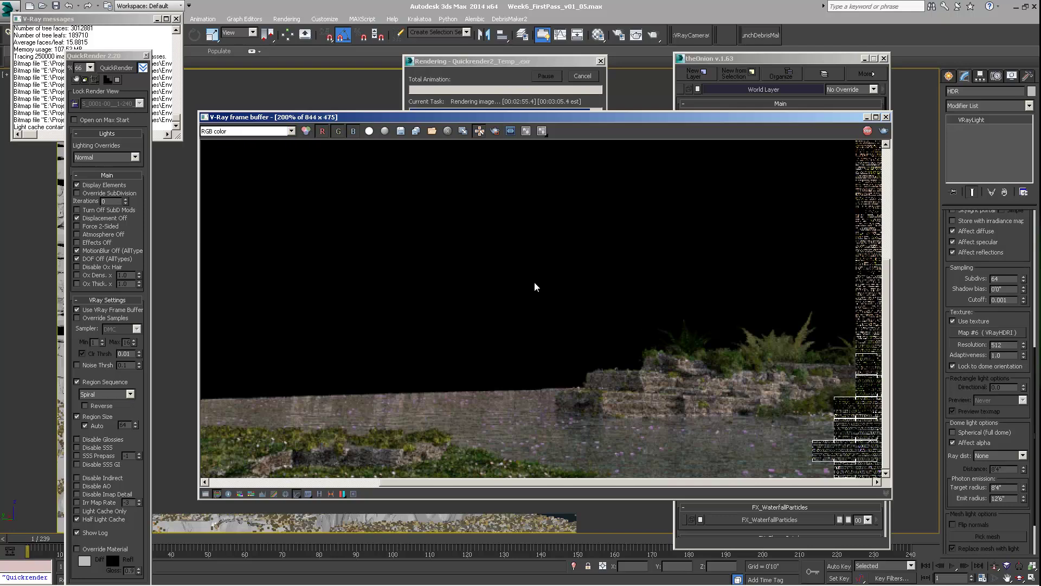
left_click(283, 132)
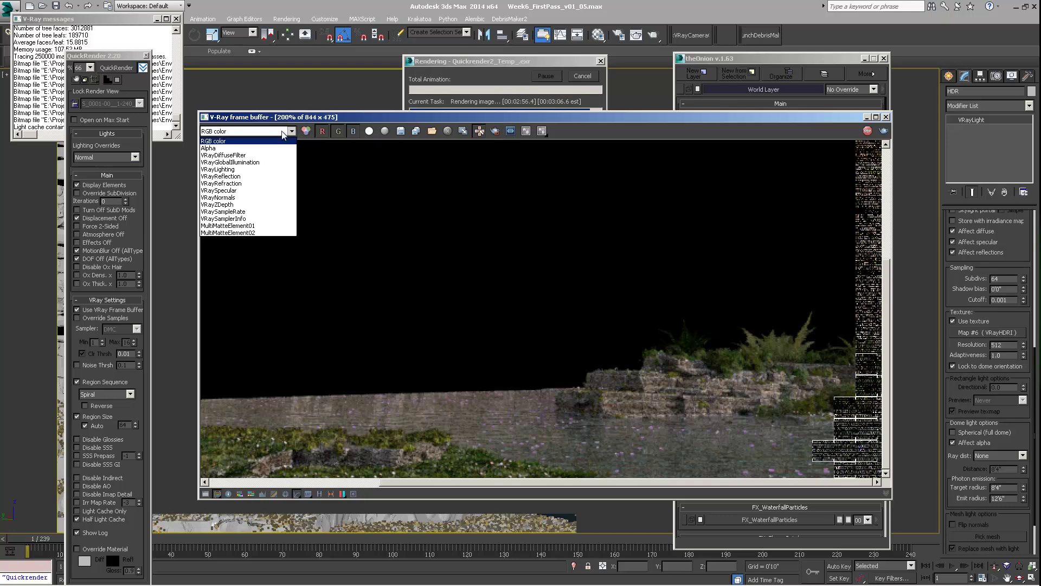
left_click(380, 114)
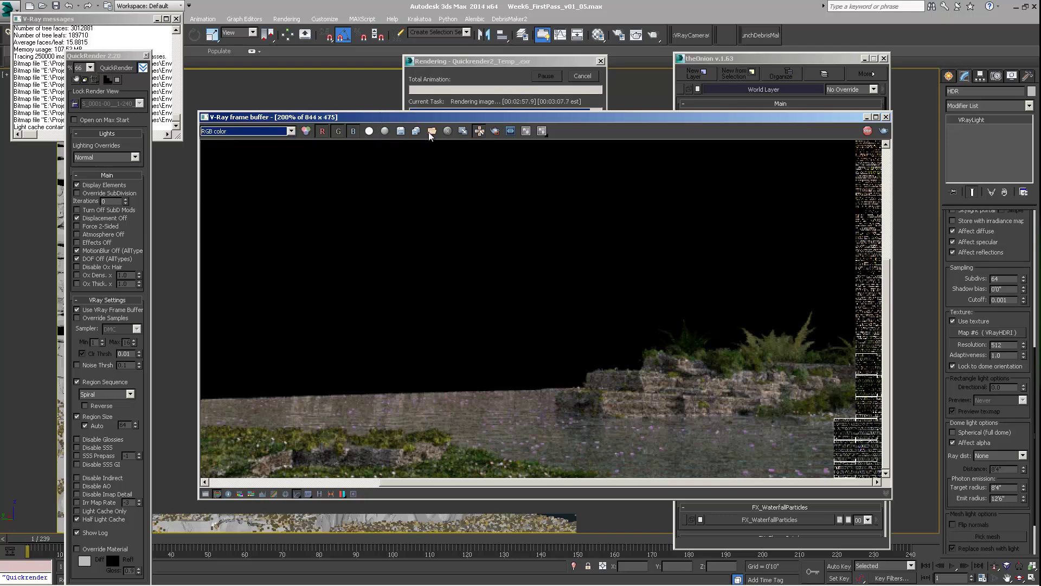
Look through the available render passes, keep RGB color, and view the whole rendered image.
left_click(279, 132)
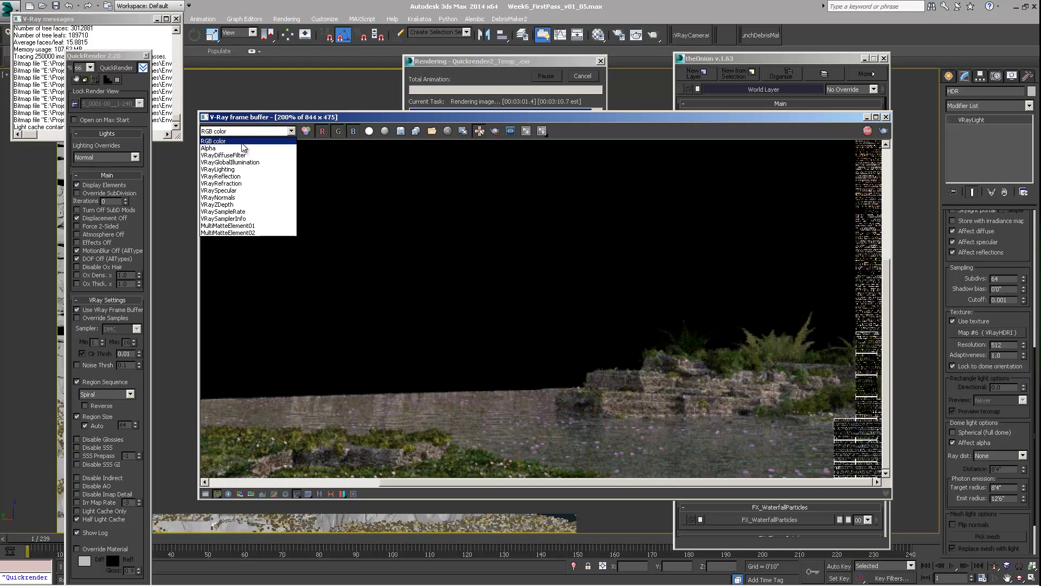
left_click(346, 257)
scroll(406, 300, "down", 2)
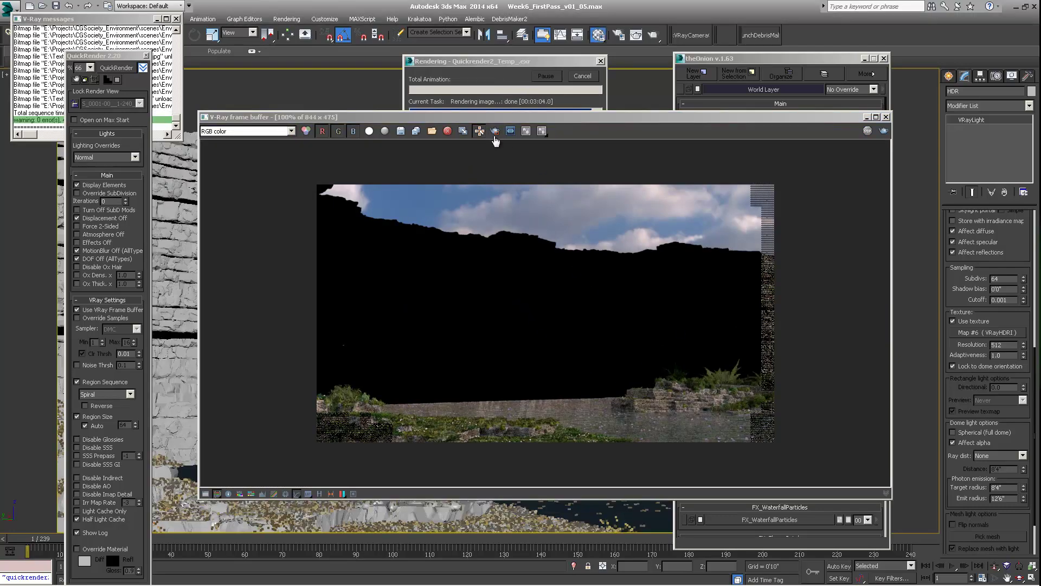
Bring up the V-Ray render settings and compare the adaptive sampler's max subdivs with the HDR light's sampling subdivs.
key("m")
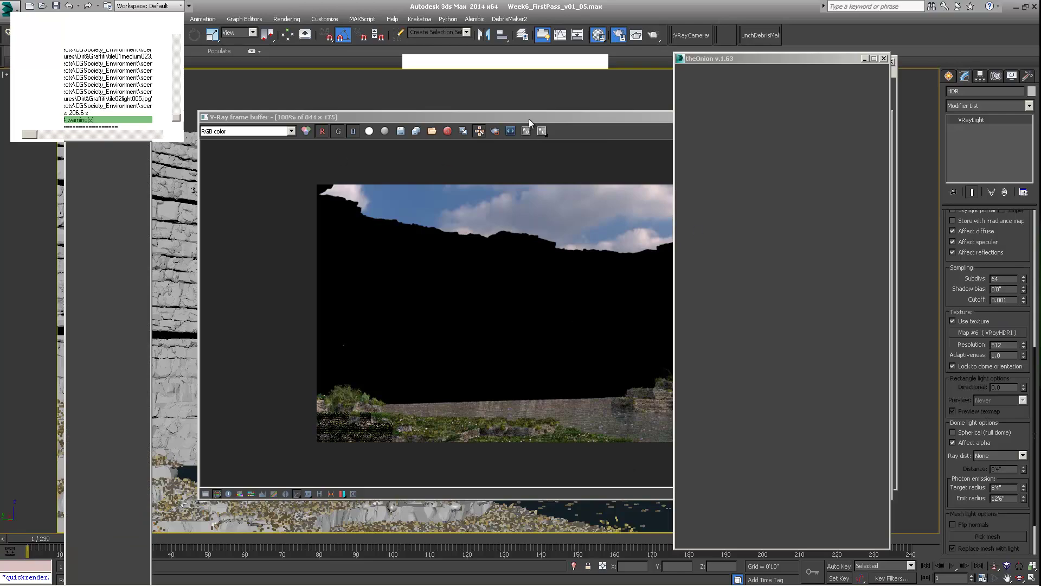
key("F10")
double_click(1004, 278)
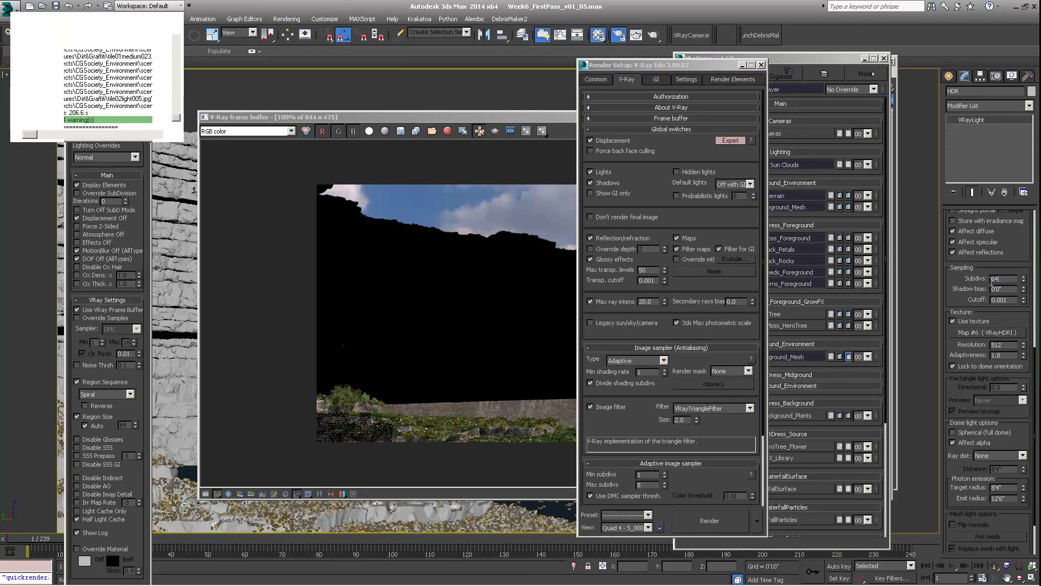
left_click(998, 279)
left_click(647, 486)
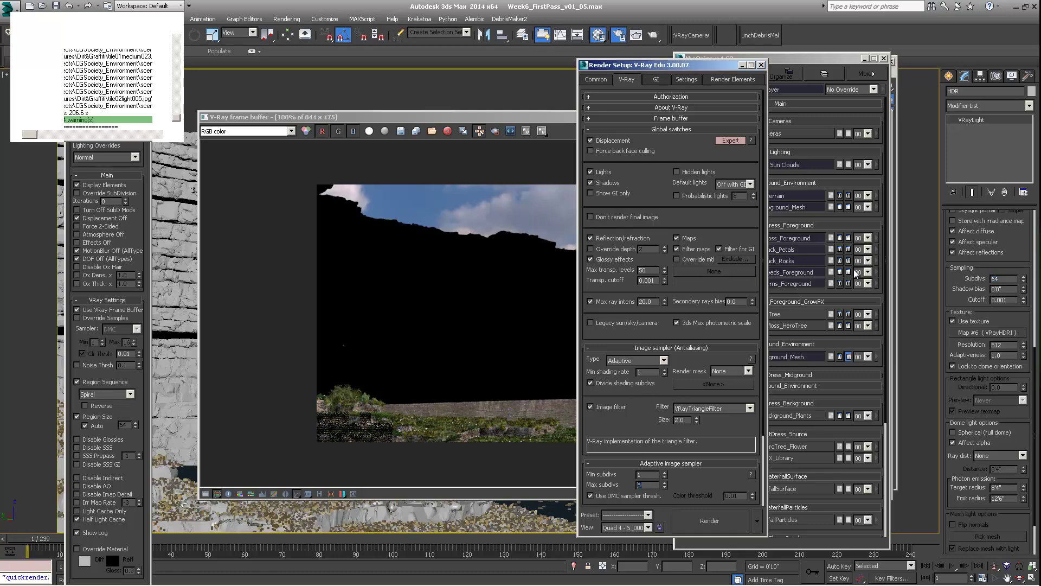
double_click(1003, 279)
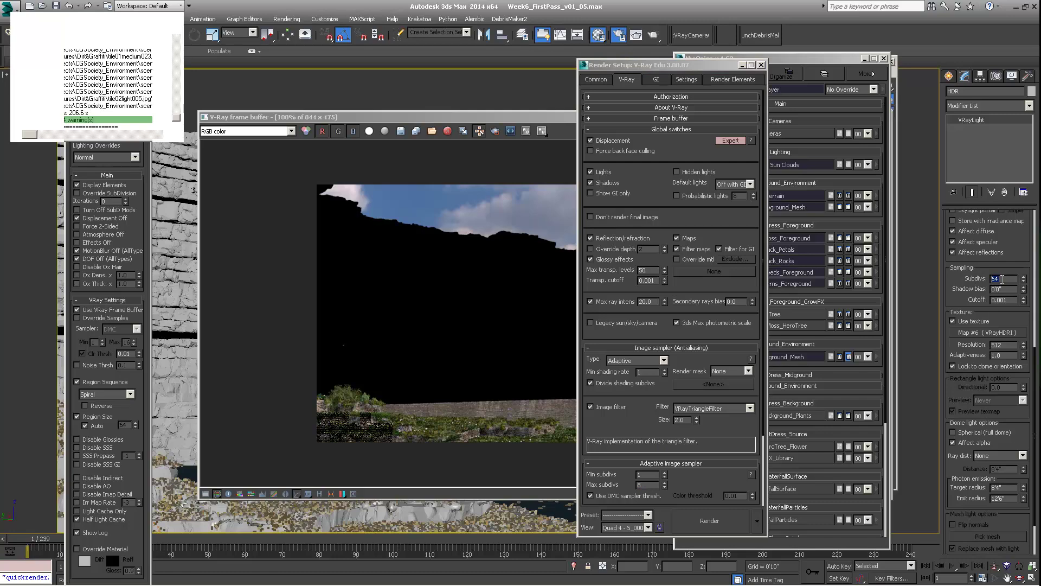
type("64")
key("Return")
double_click(648, 485)
left_click_drag(631, 424, 632, 398)
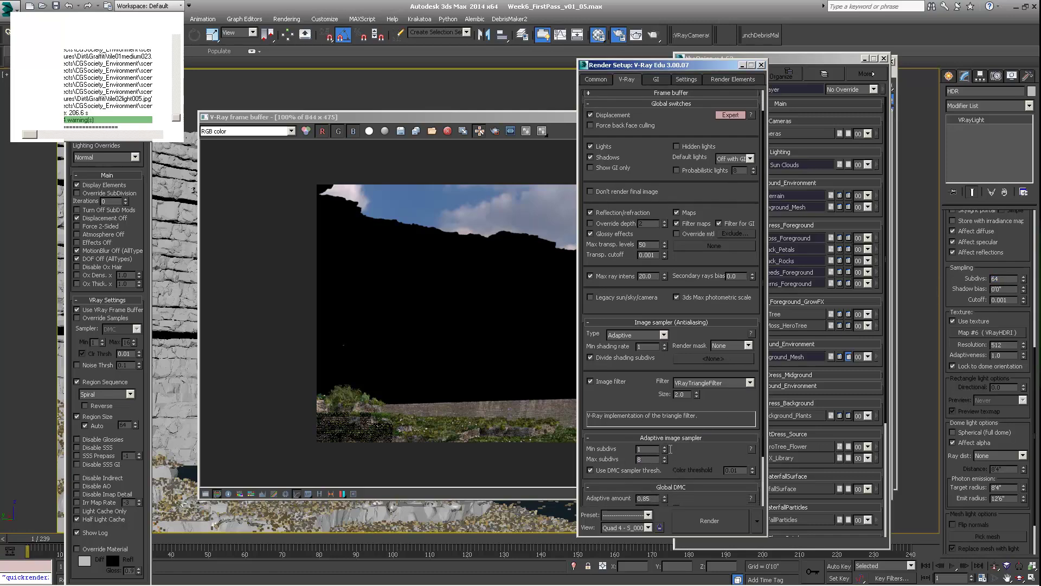
Review the Adaptive image sampler and Global DMC settings against the HDR light's subdivs.
left_click(999, 280)
double_click(1000, 278)
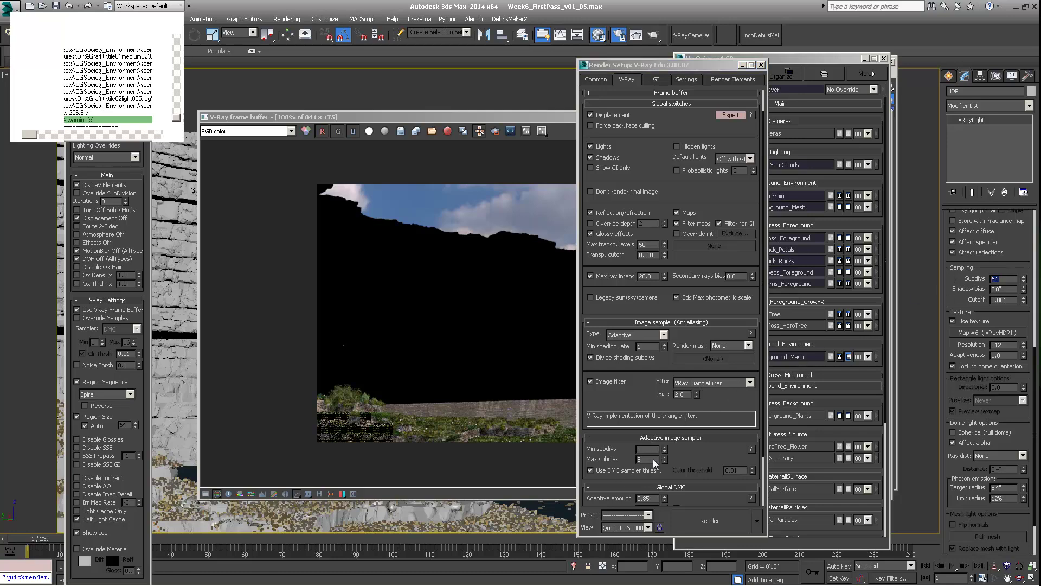
left_click(1003, 278)
key("Return")
left_click(614, 462)
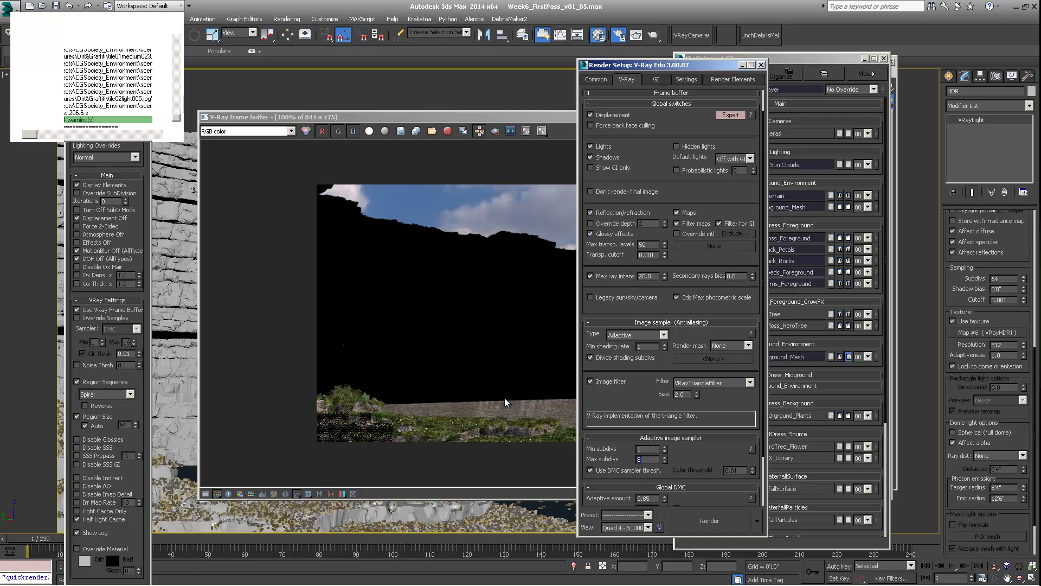
type("8")
left_click_drag(623, 429, 624, 371)
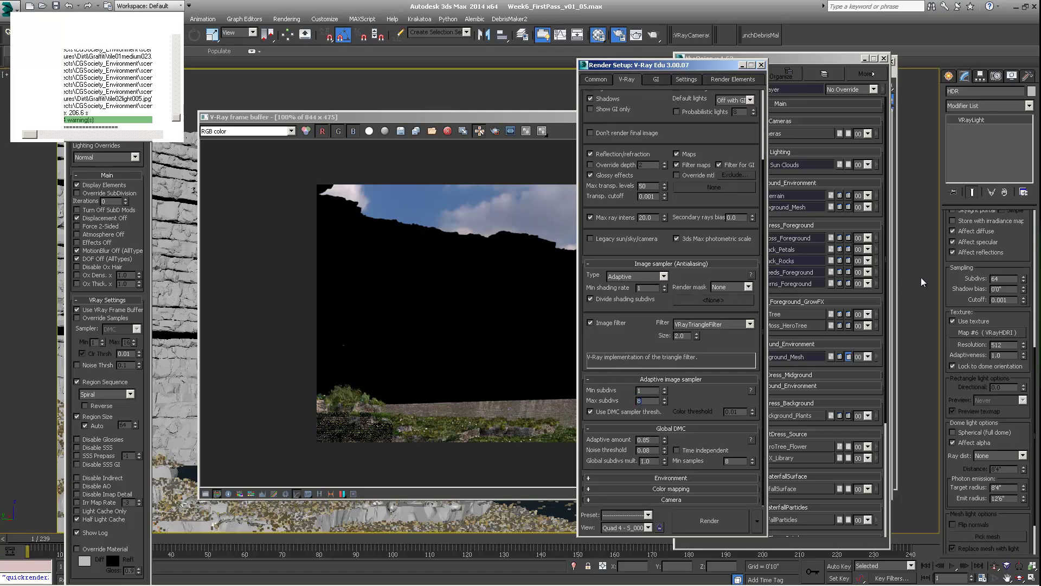
left_click_drag(1001, 278, 966, 288)
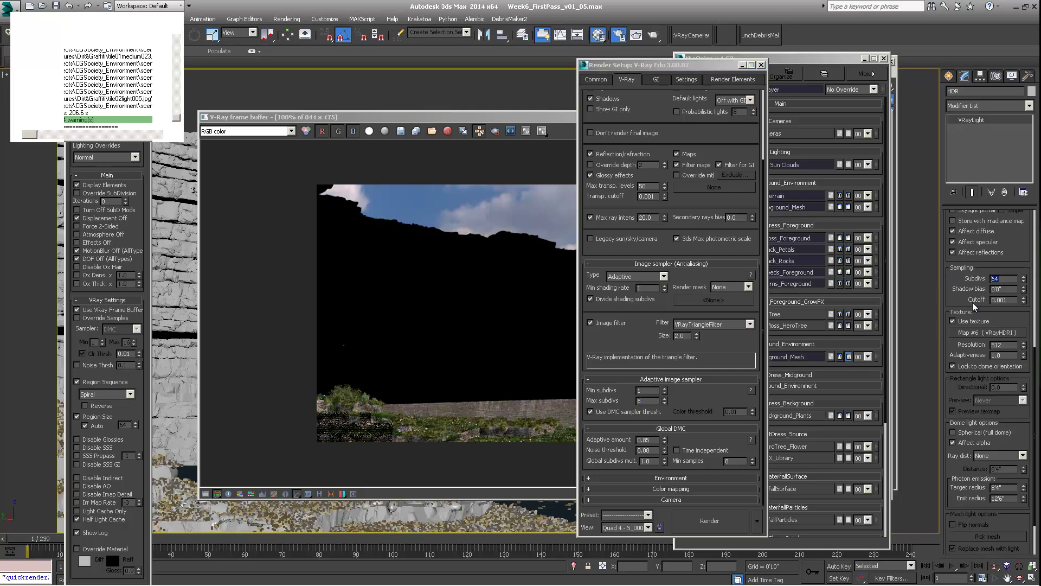
left_click_drag(651, 400, 619, 396)
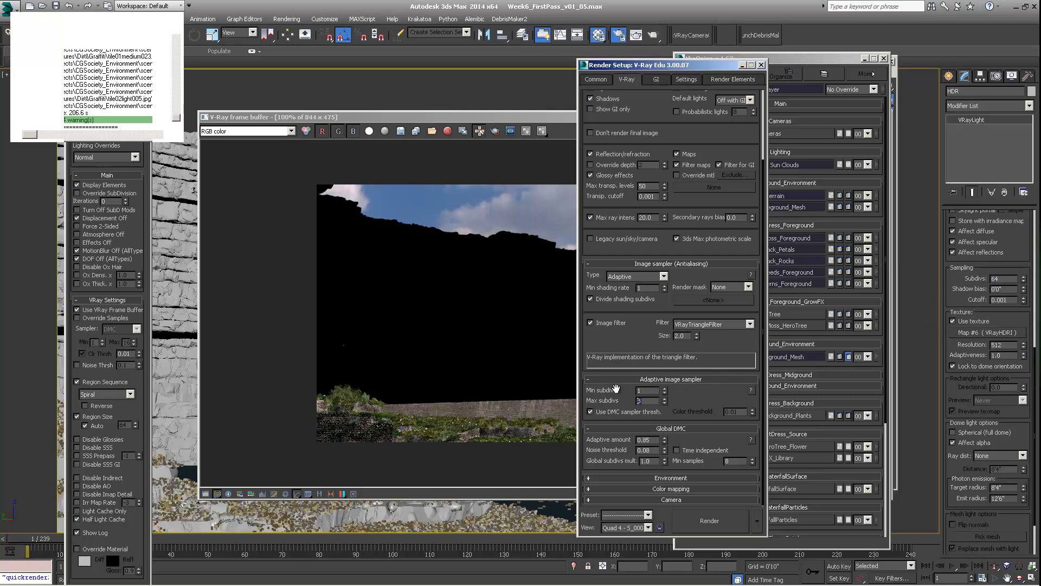
Inspect the noise on the water and rocky bank up close in the frame buffer, with the light's subdivs in mind.
left_click(625, 346)
left_click(524, 359)
scroll(524, 360, "up", 1)
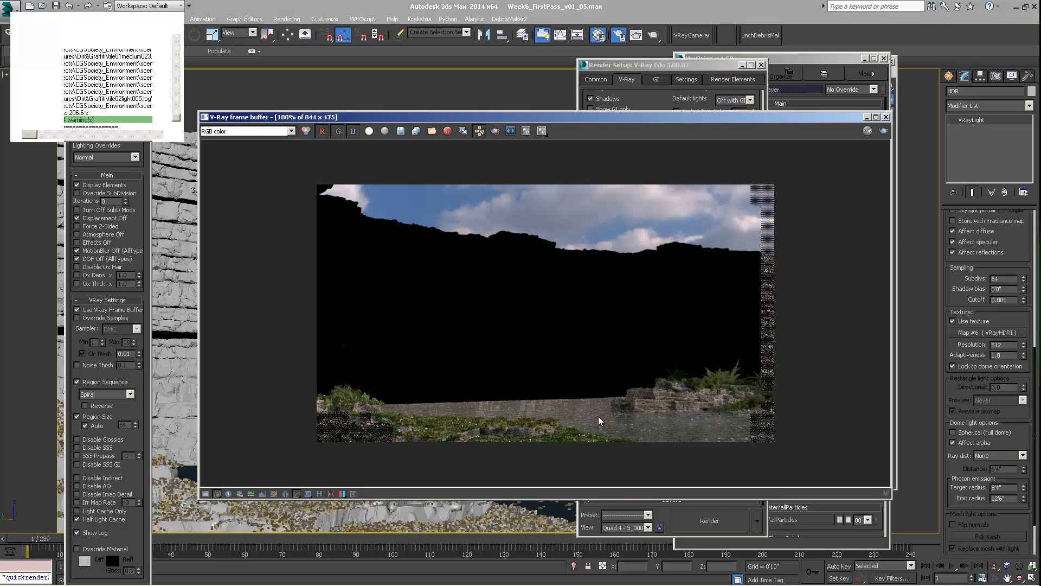
middle_click_drag(624, 408, 659, 125)
middle_click_drag(740, 365, 708, 364)
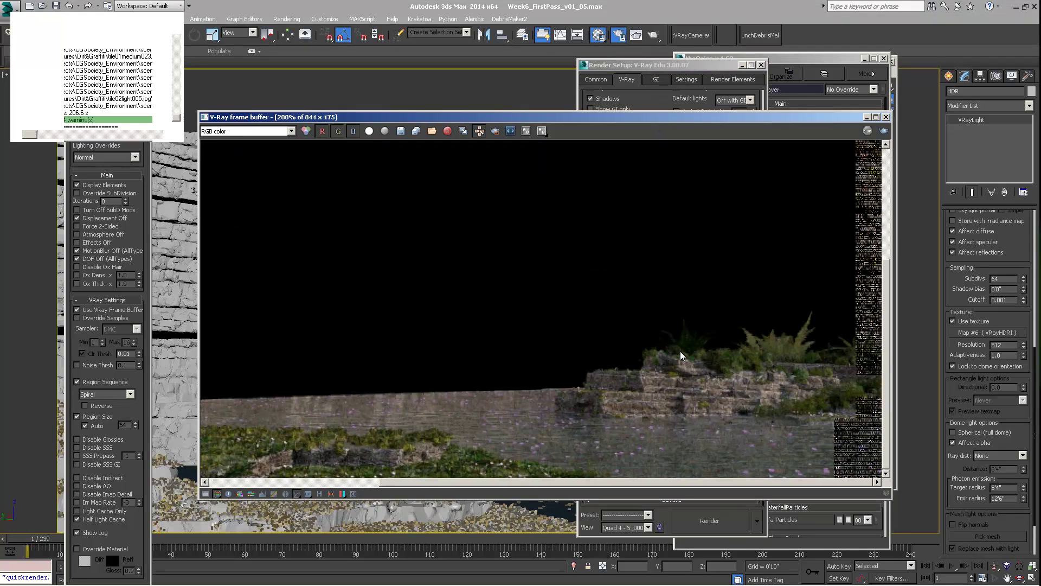
double_click(998, 278)
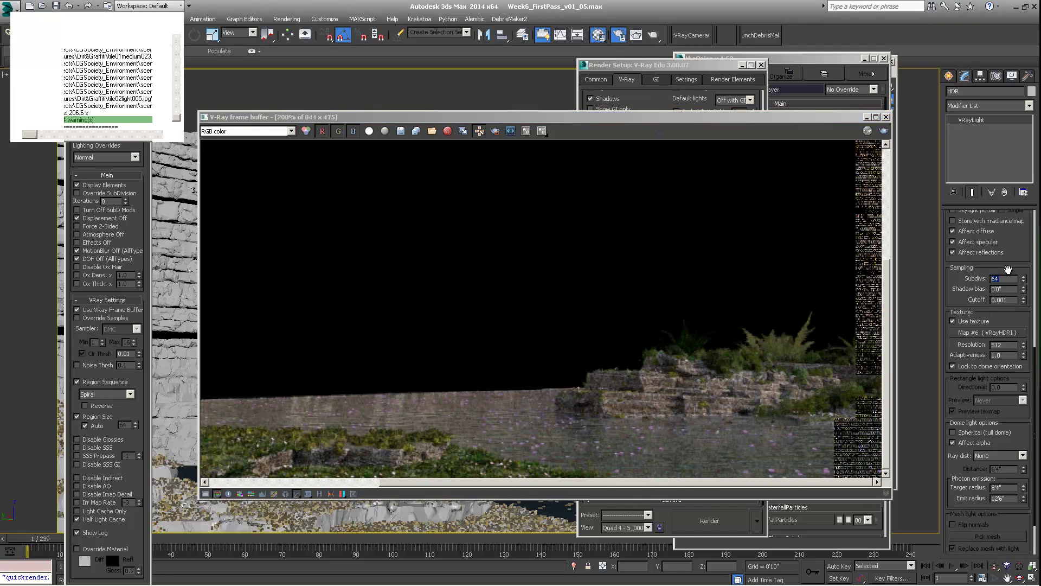
Set the adaptive image sampler's max subdivs to 24.
left_click(710, 70)
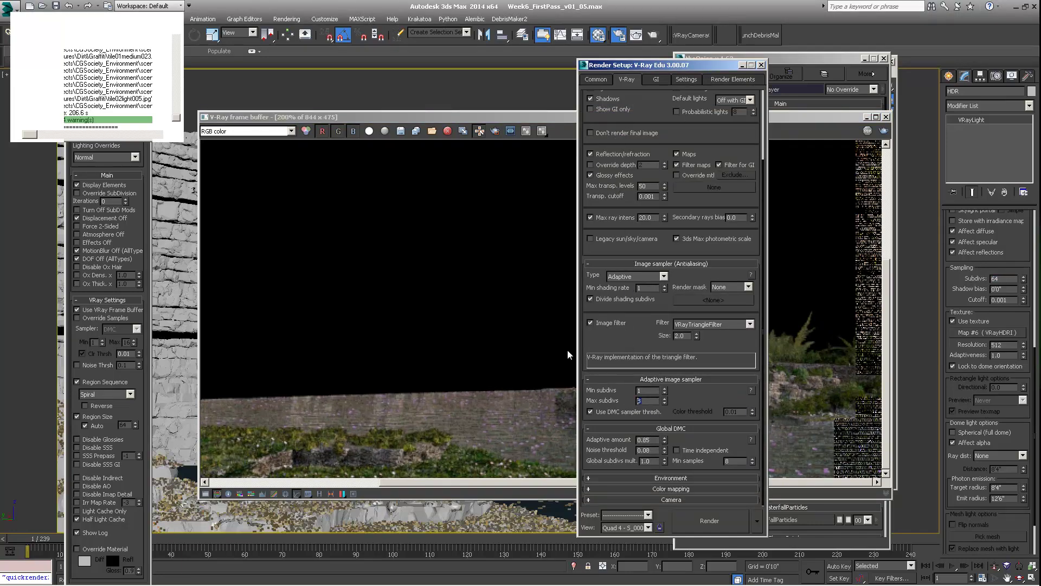
double_click(652, 402)
type("24")
key("Return")
left_click_drag(643, 65, 593, 43)
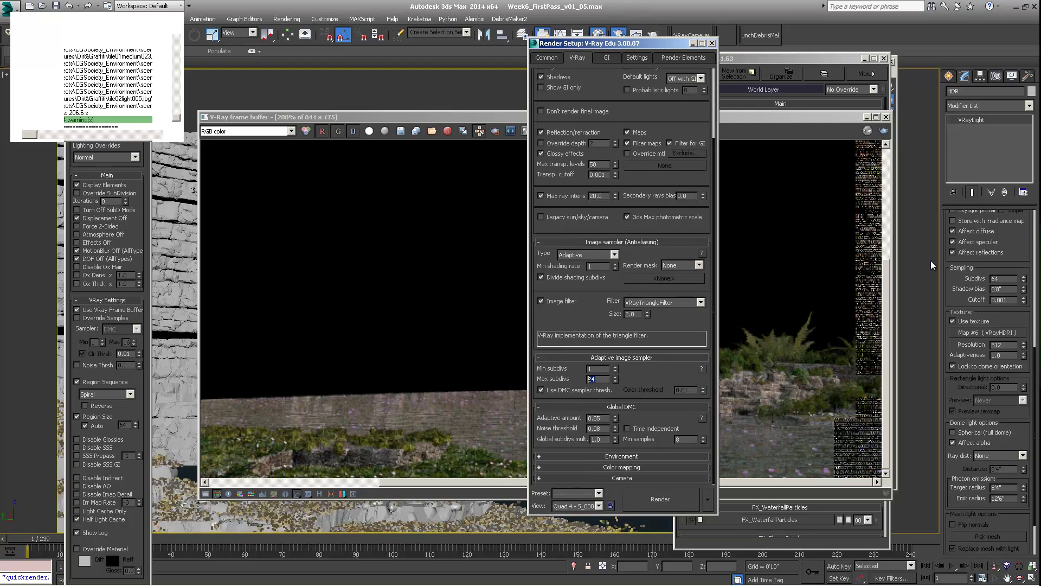
Try sampling subdivs of 248 and 2 on the HDR light against the raised image sampler subdivs.
double_click(995, 278)
type("54")
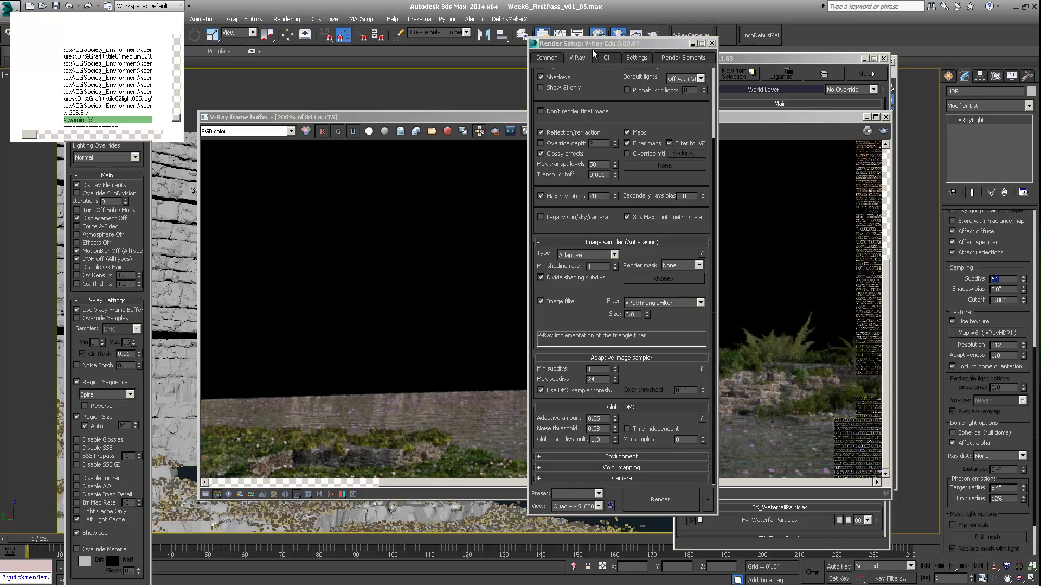
left_click_drag(602, 43, 538, 55)
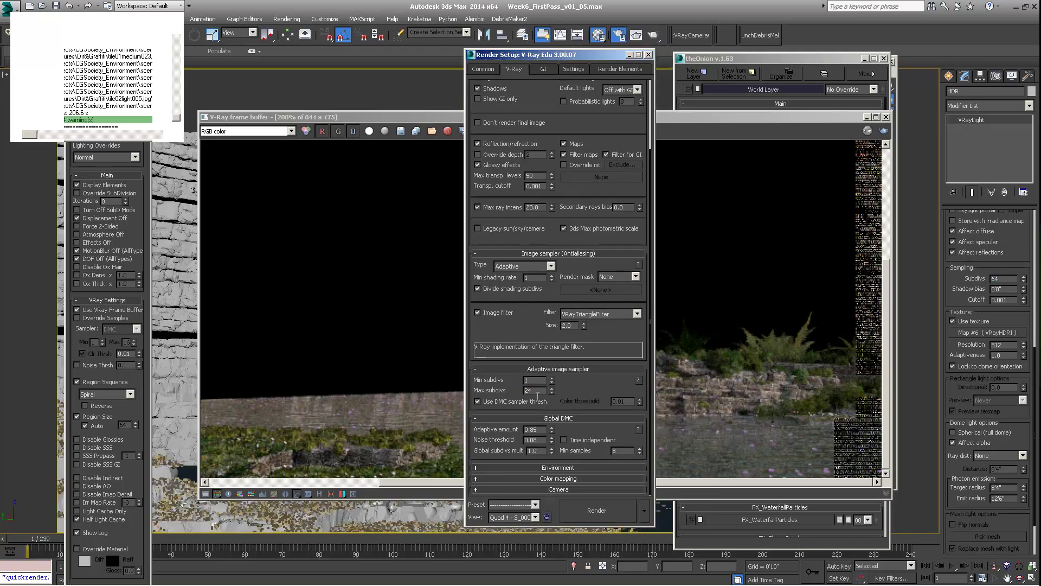
double_click(537, 390)
double_click(998, 278)
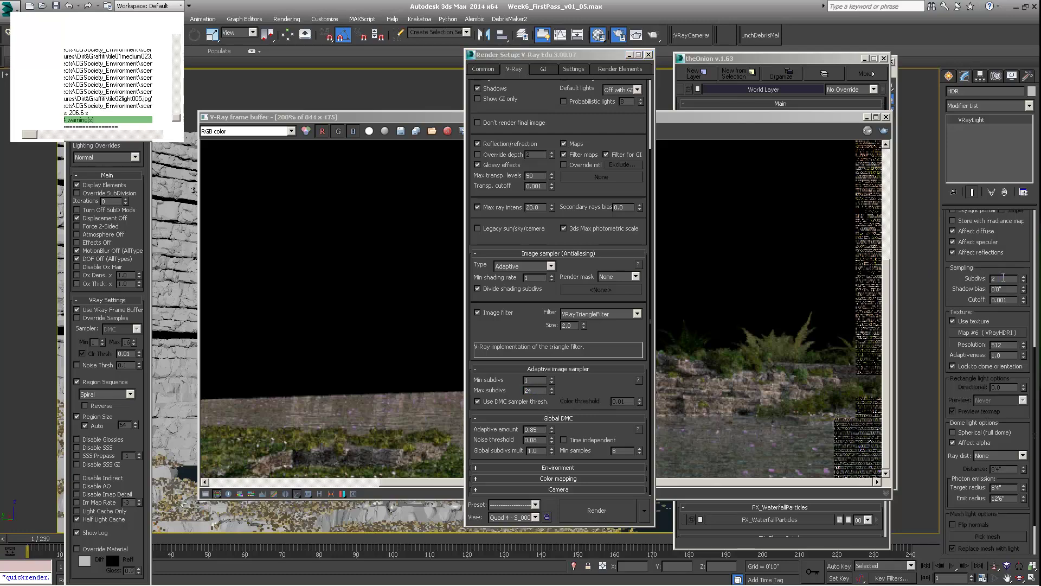
type("248")
key("Return")
scroll(990, 264, "up", 3)
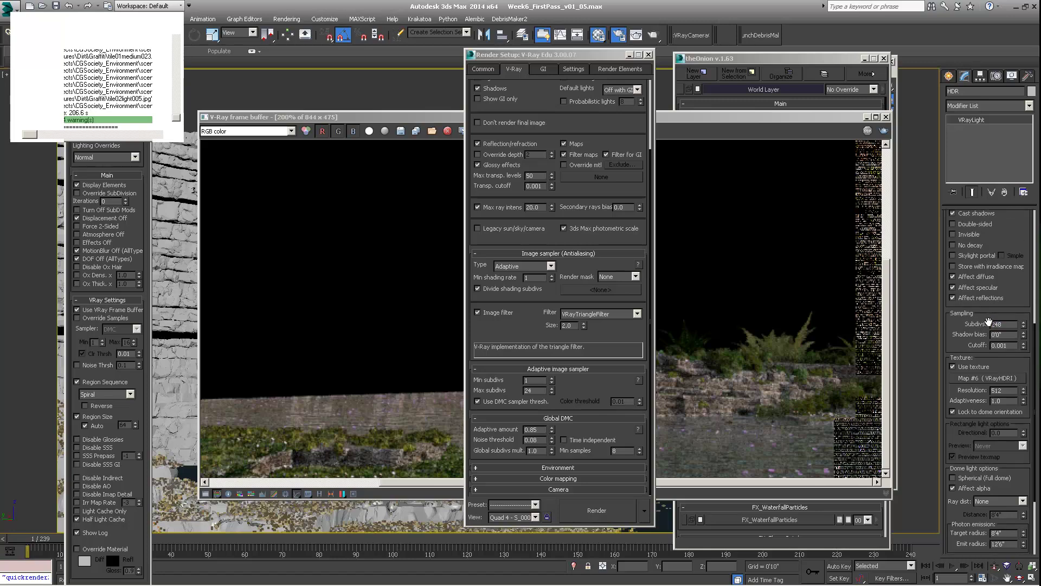
double_click(998, 324)
type("240")
Set the adaptive image sampler's max subdivs to 8 and the HDR light's subdivs to 64.
double_click(536, 391)
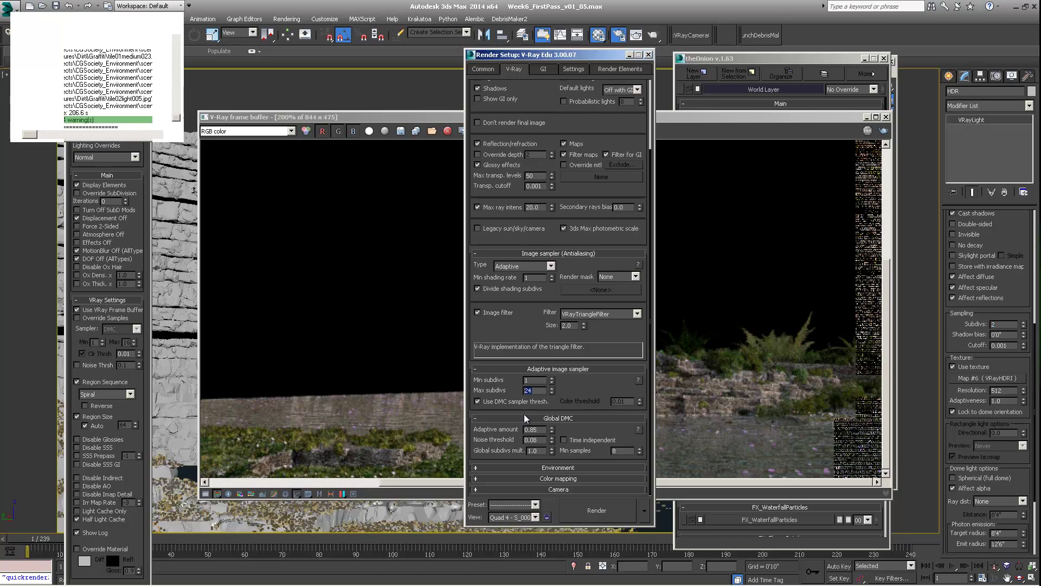
double_click(1004, 324)
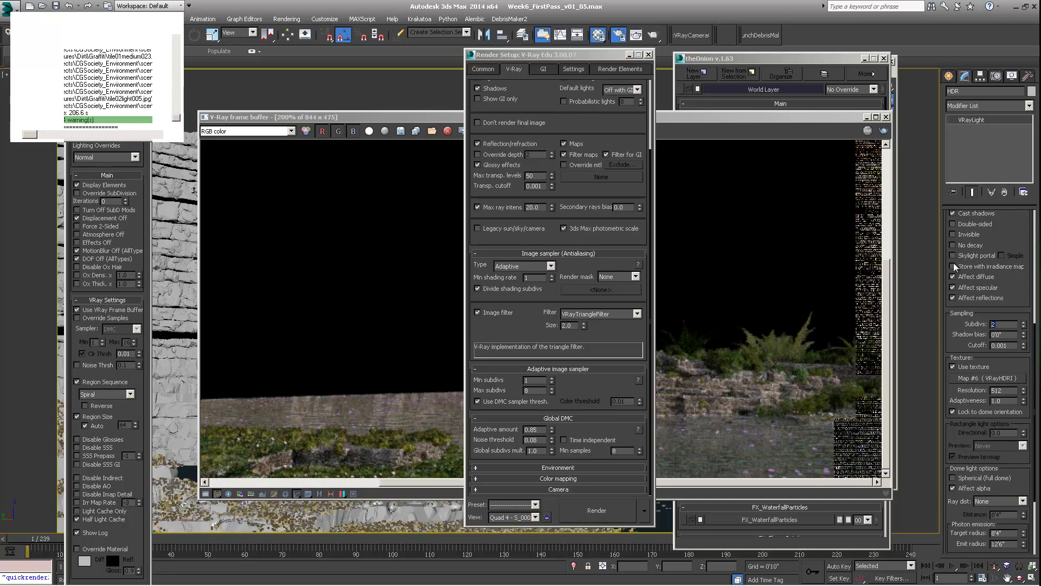
type("64")
Enable region rendering in the frame buffer and mark a region over the water and the near end of the rocky bank.
left_click_drag(597, 55, 704, 59)
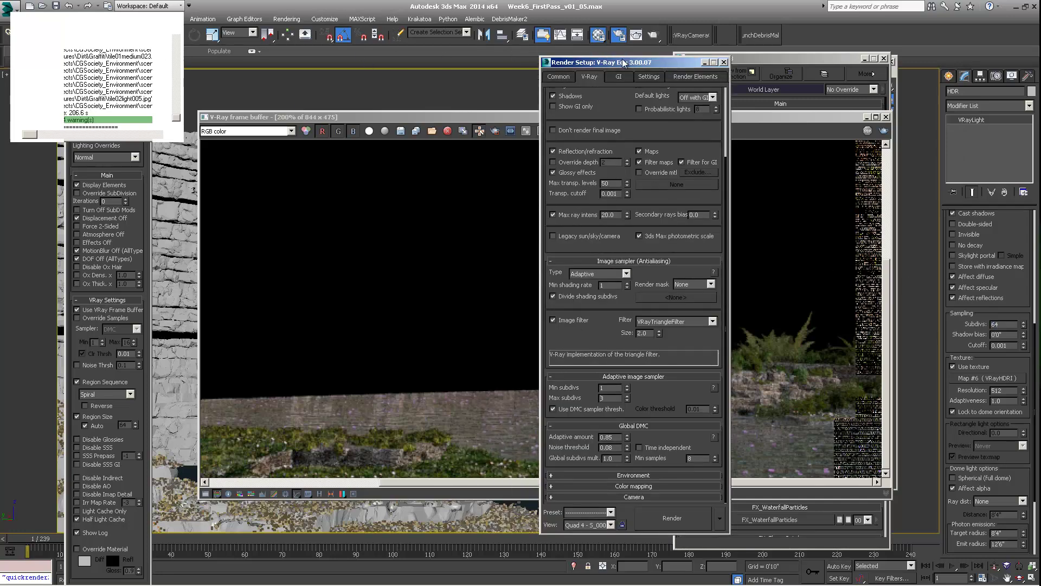
left_click_drag(624, 62, 444, 71)
left_click_drag(745, 61, 637, 93)
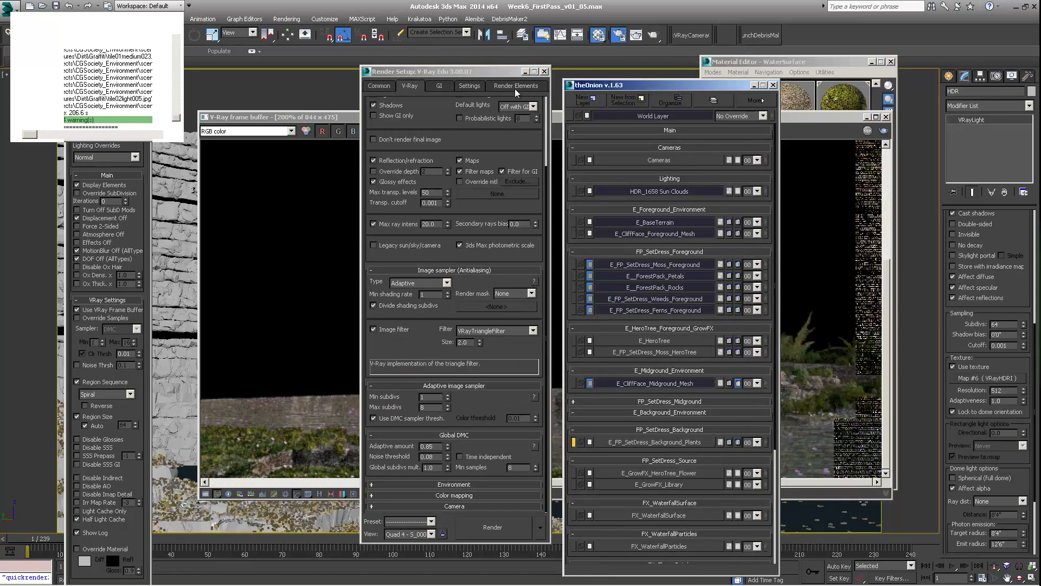
left_click(589, 206)
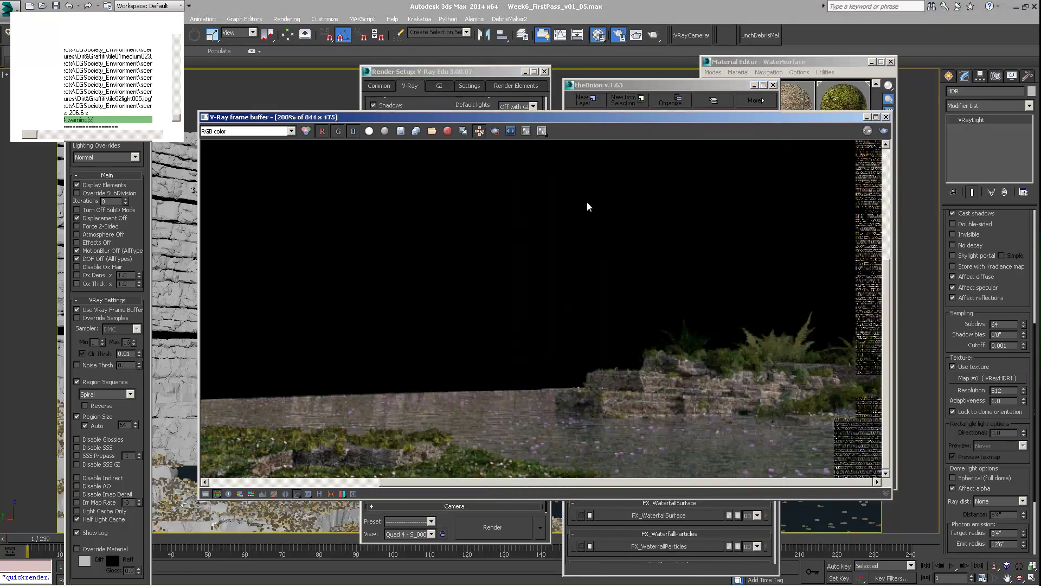
left_click(496, 131)
left_click_drag(525, 331, 704, 471)
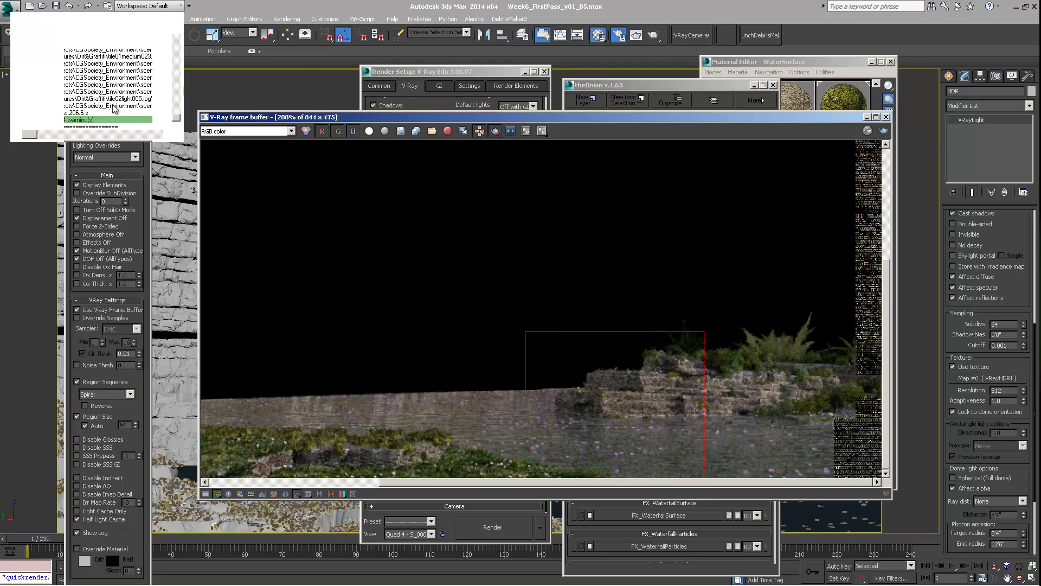
Set the QuickRender size to 100 percent, turn off Half Light Cache, and bring the WaterSurface material into view.
left_click(140, 174)
left_click(90, 68)
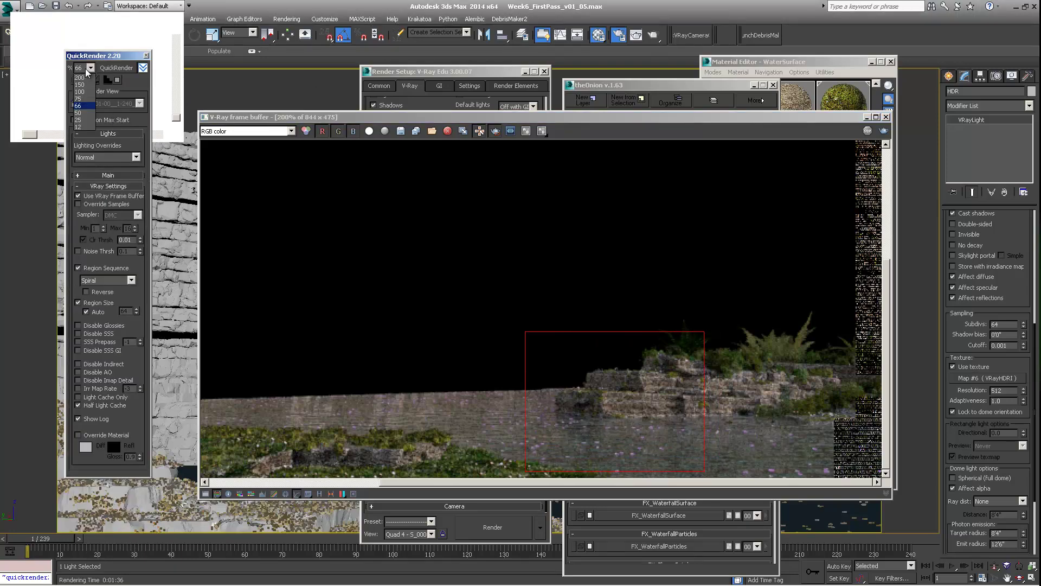
left_click(84, 97)
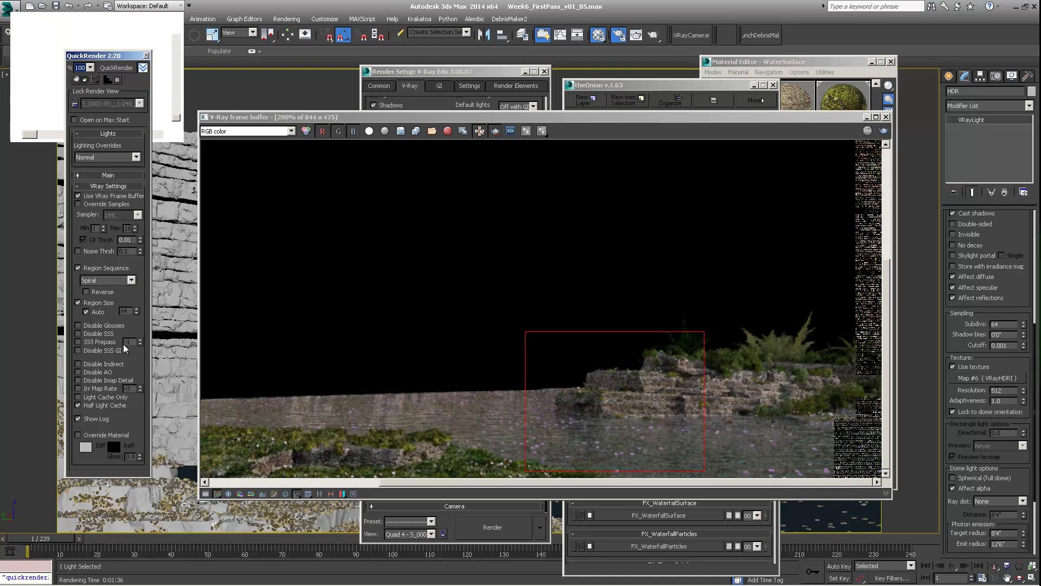
left_click(78, 405)
left_click(771, 64)
left_click_drag(770, 65, 811, 57)
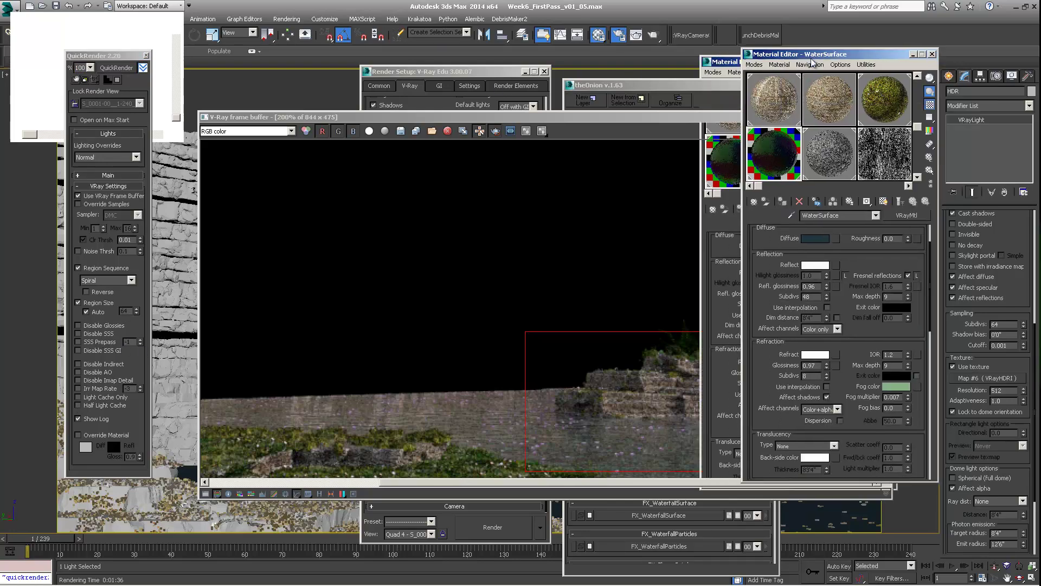
Turn on the QuickRender sample override with the DMC sampler, min 1 and max 8.
left_click(140, 312)
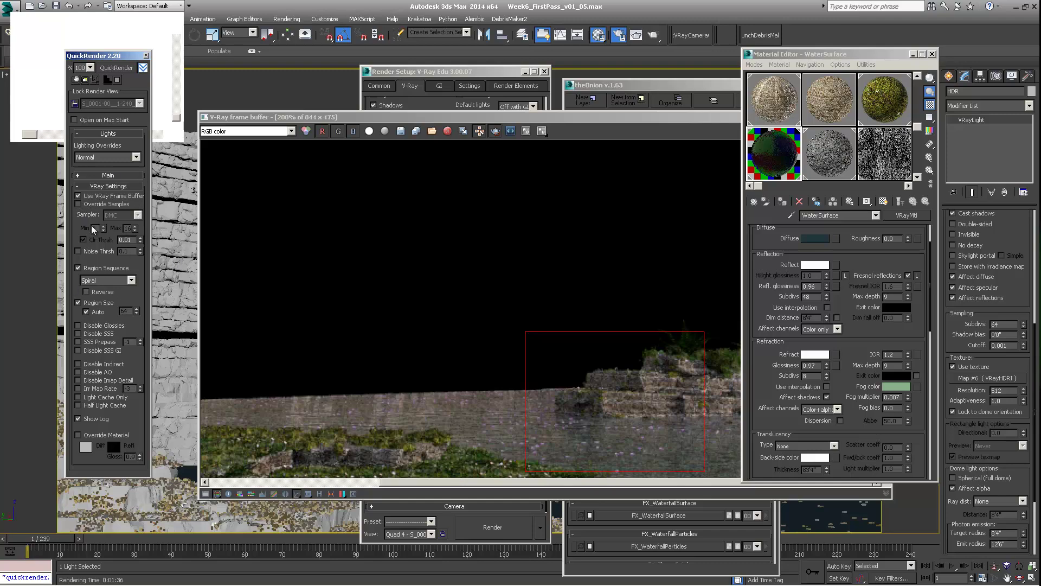
left_click(78, 204)
double_click(128, 228)
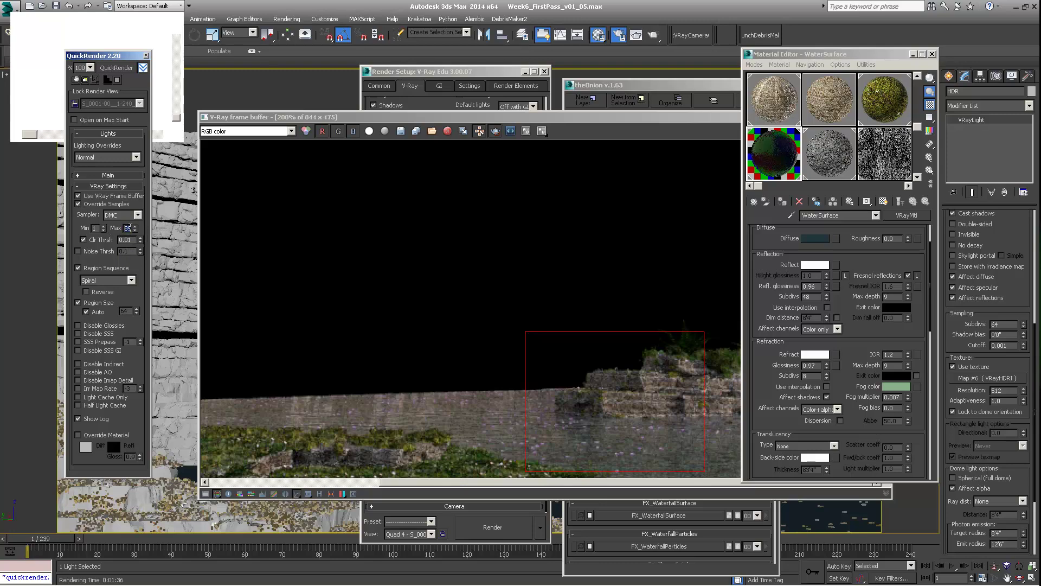
key("BackSpace")
left_click(119, 216)
left_click(116, 217)
left_click(96, 228)
left_click_drag(406, 117, 360, 121)
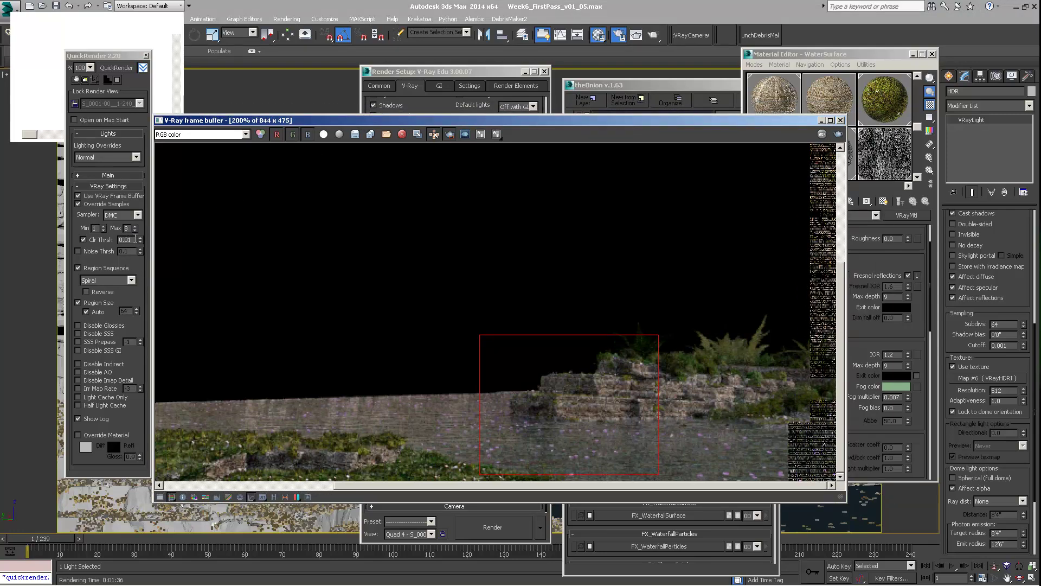
Turn off the color threshold in QuickRender and enable the noise threshold override at 0.03.
left_click(130, 239)
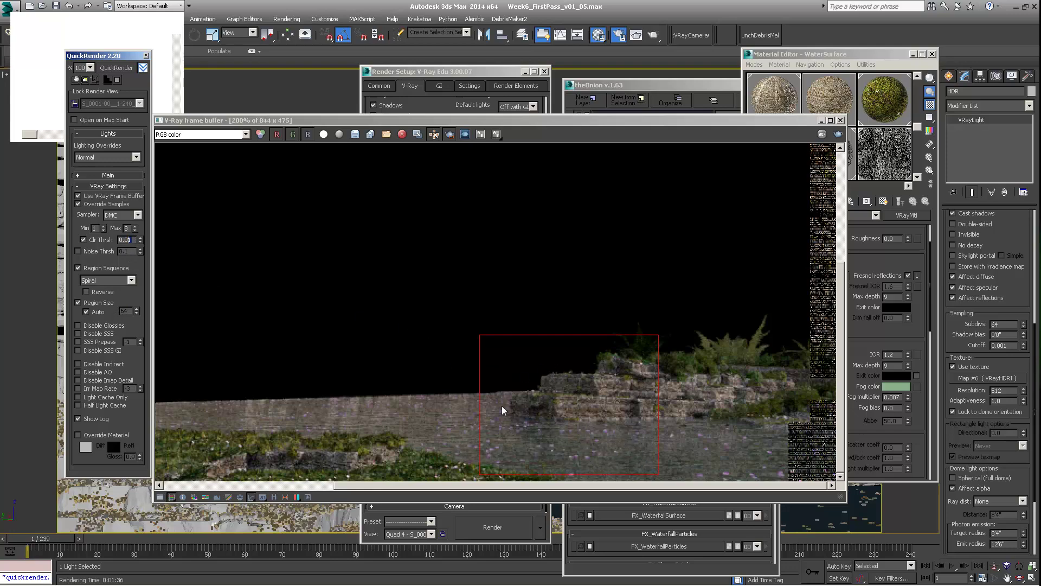
mouse_move(98, 228)
left_mouse_down()
mouse_move(81, 240)
mouse_move(92, 234)
left_mouse_up()
type("8")
type("0.007")
key("Return")
left_click_drag(136, 240, 130, 277)
type("2")
double_click(134, 240)
left_click(83, 239)
left_click(77, 251)
left_click_drag(440, 123, 462, 118)
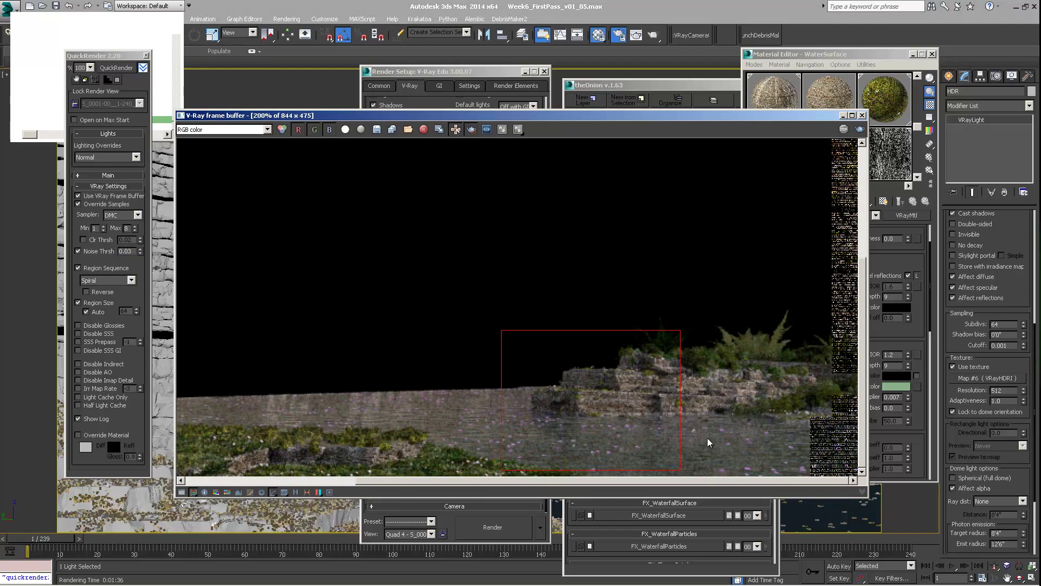
Set the WaterSurface reflection subdivisions to 64 and start a QuickRender test of the marked region.
left_click(856, 54)
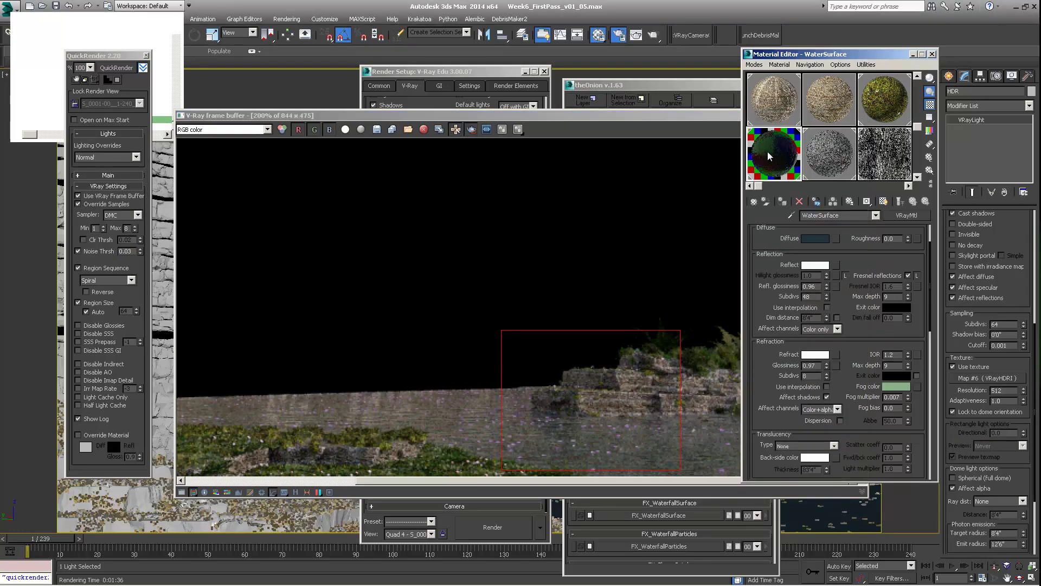
double_click(810, 296)
type("64")
key("Return")
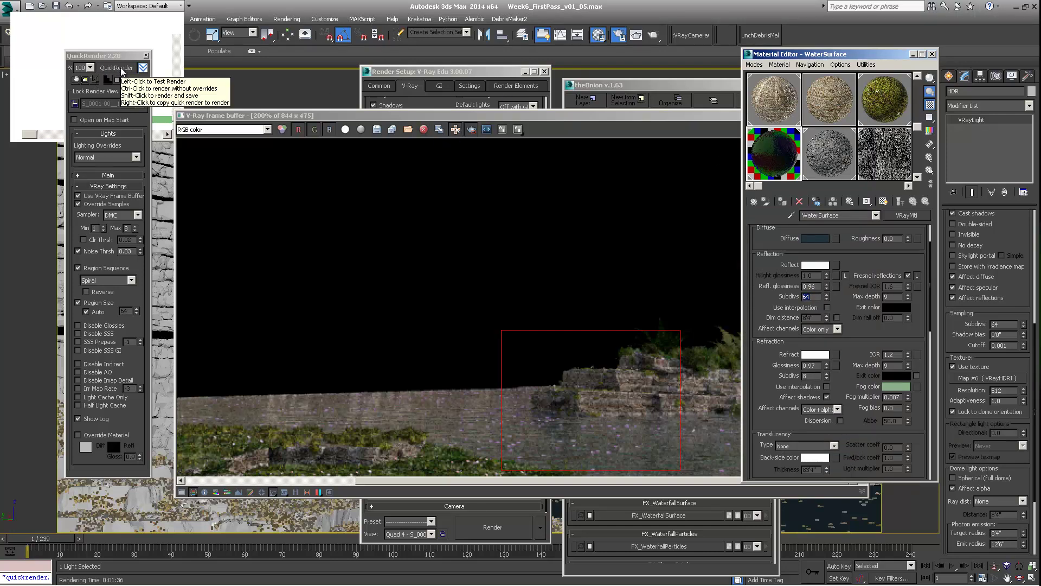
left_click(121, 70)
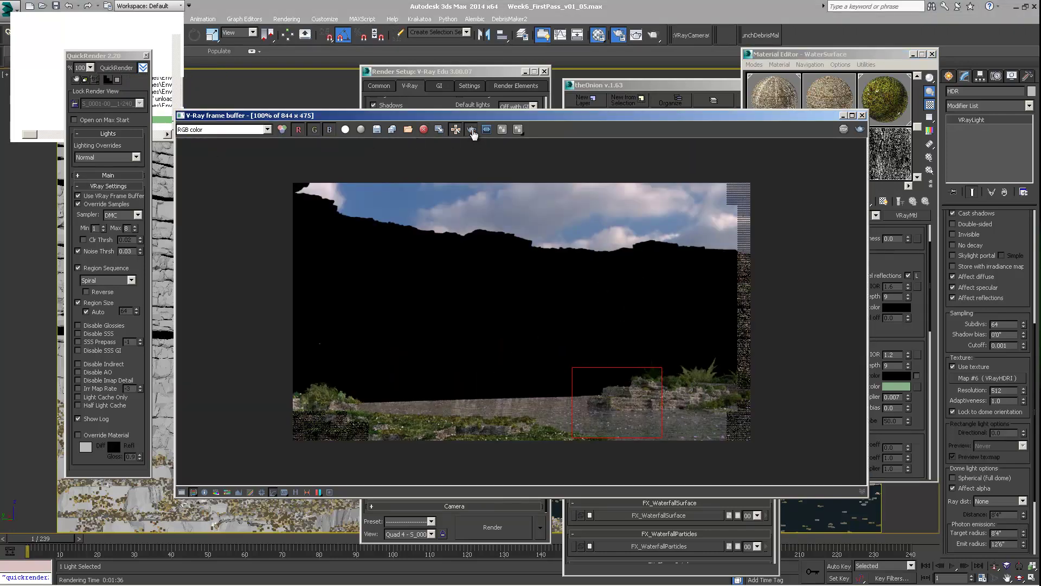
left_click(121, 68)
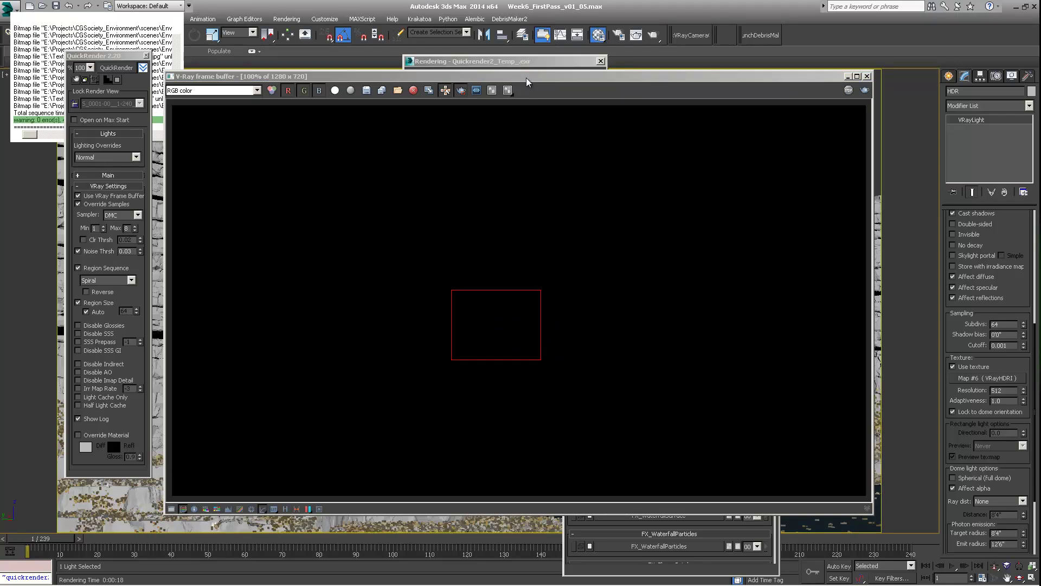
Redraw the render region over the water and rocky bank in the lower right of the 1280 x 720 frame and rerun QuickRender.
key("m")
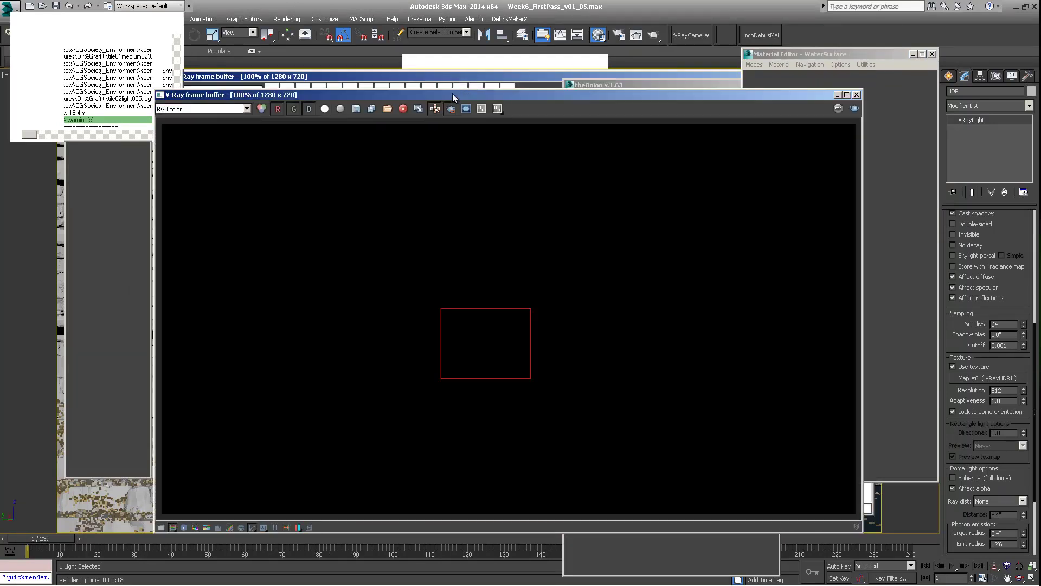
left_click_drag(468, 94, 500, 82)
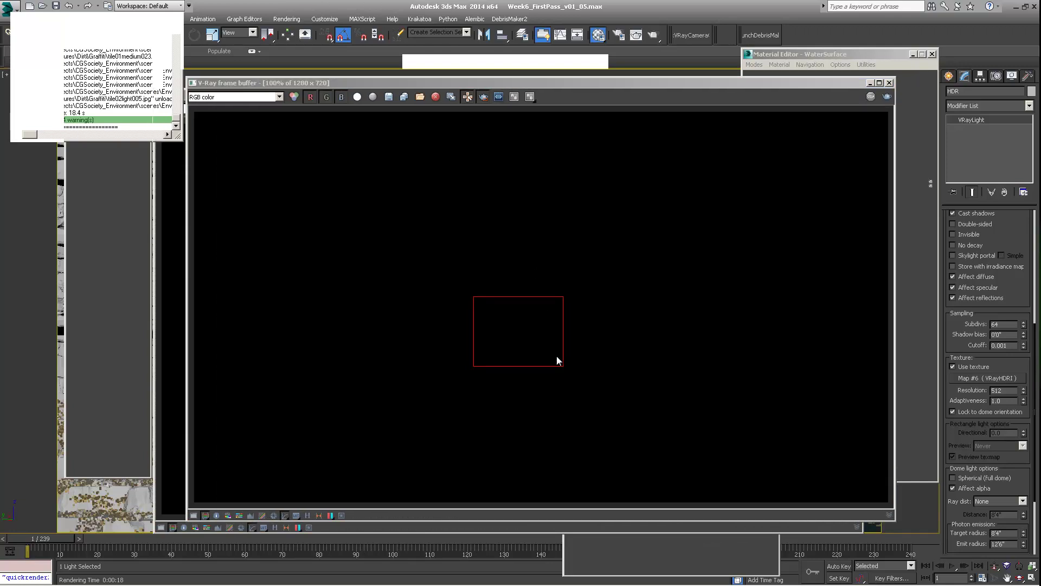
scroll(595, 333, "down", 1)
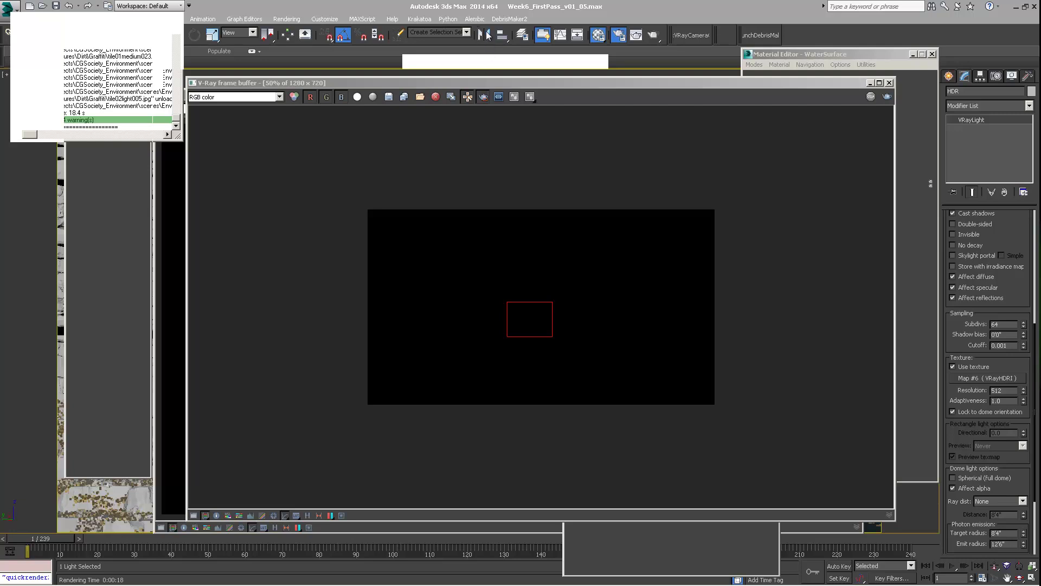
key("F10")
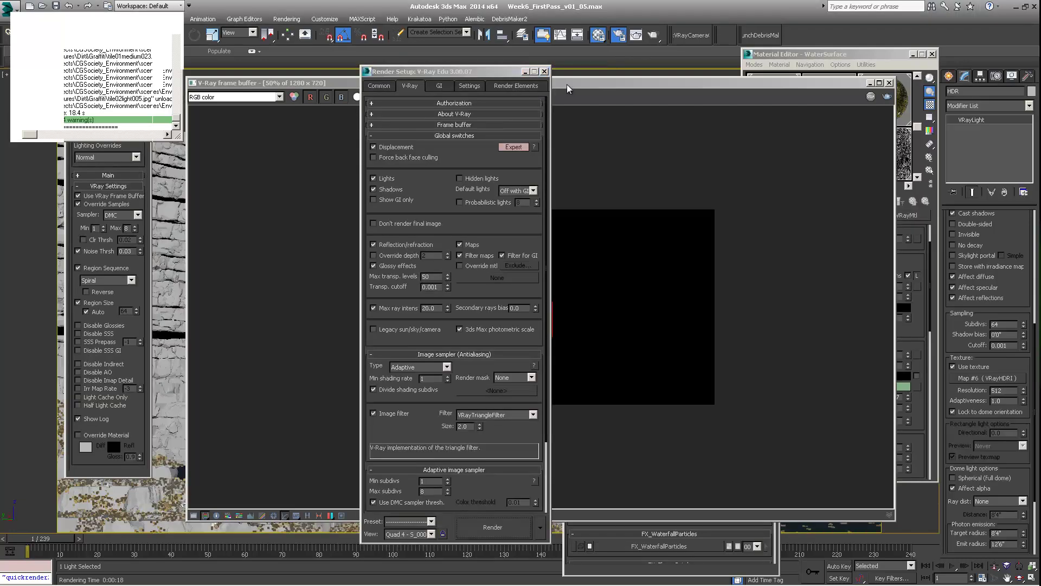
left_click(568, 84)
left_click_drag(562, 339, 617, 396)
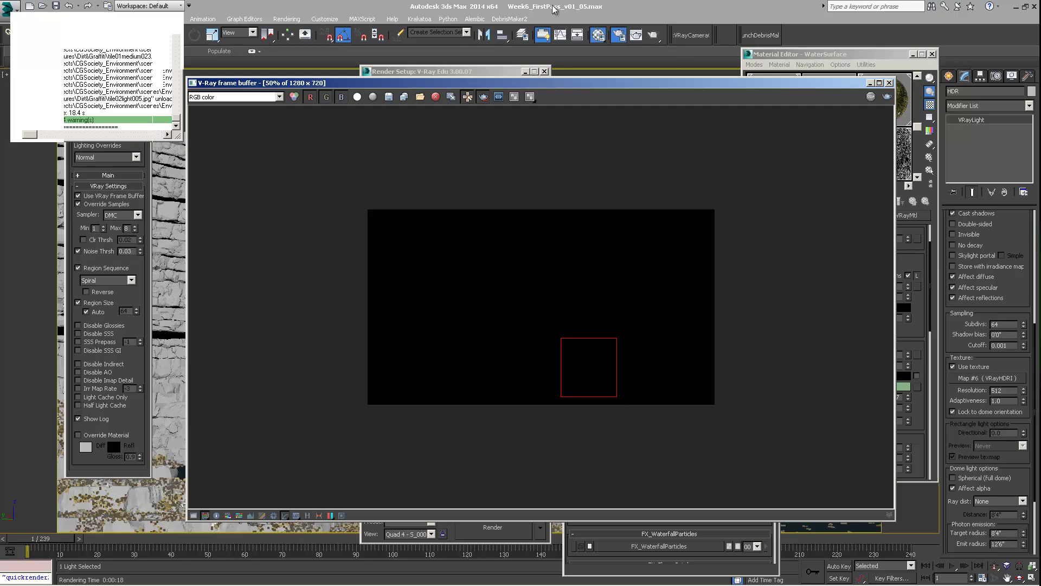
left_click(130, 173)
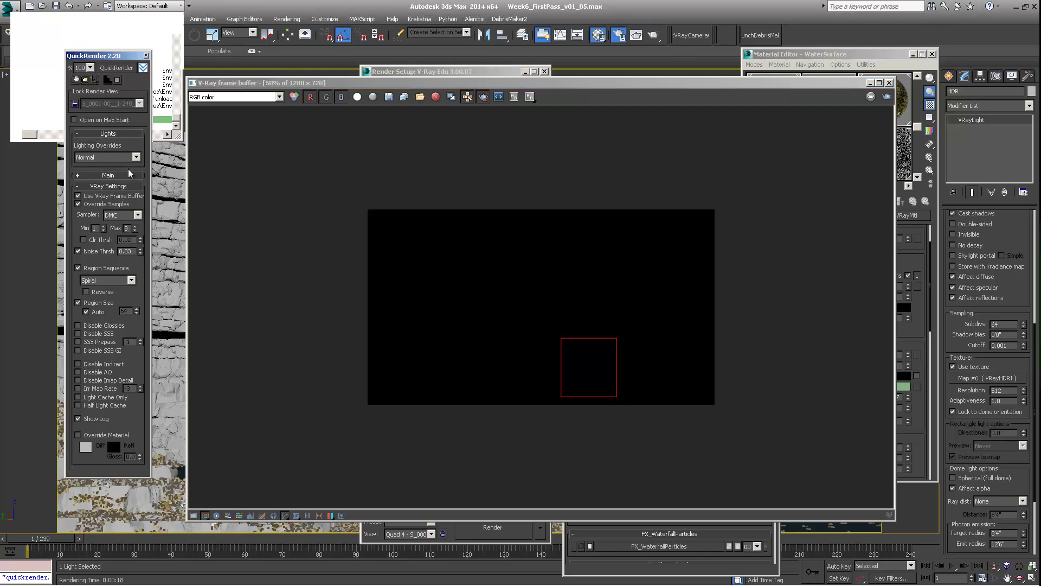
left_click(123, 70)
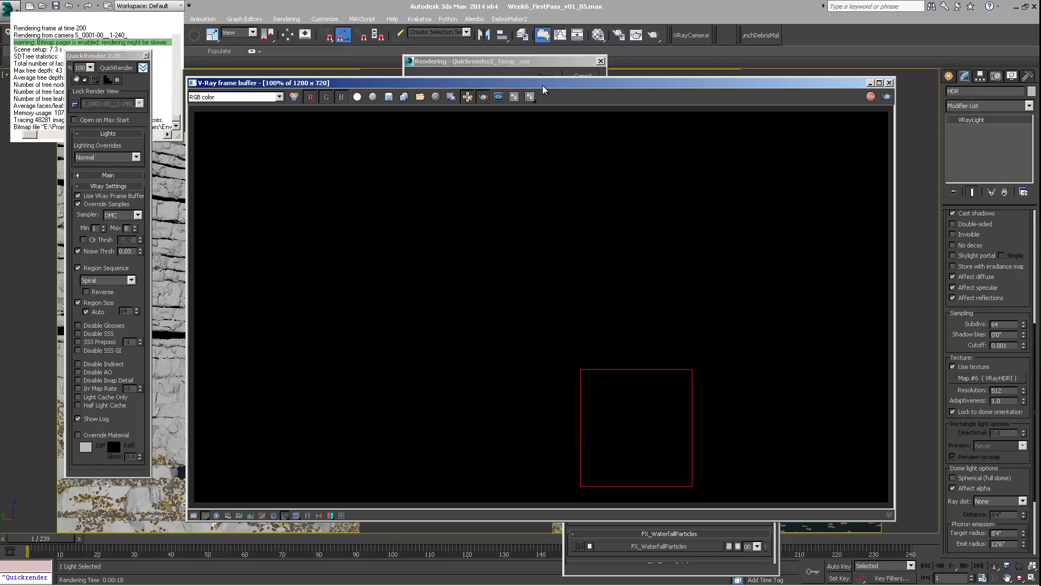
Check the render progress and examine the water and rock buckets in the region up close.
left_click_drag(555, 84, 534, 69)
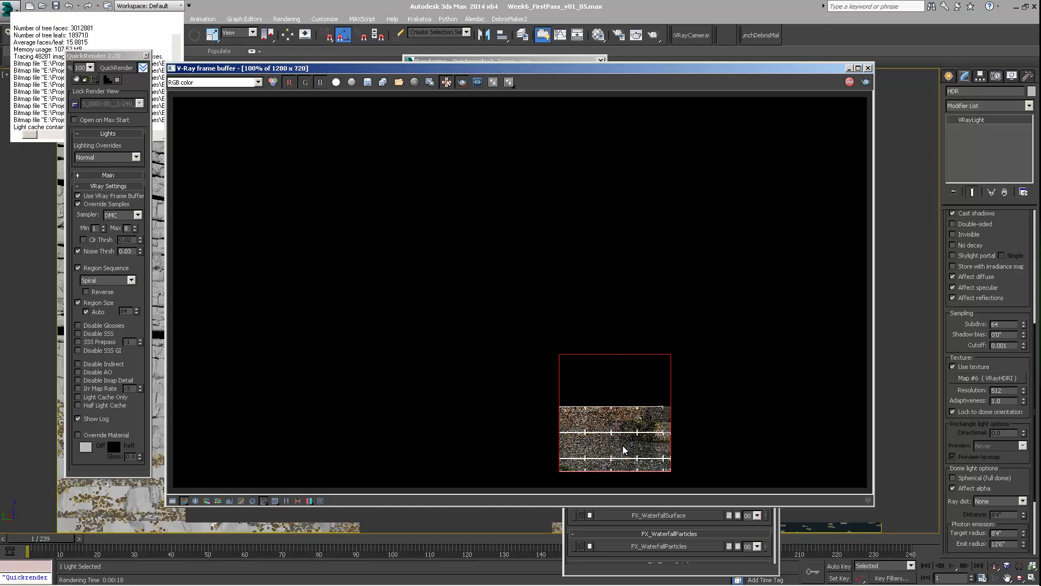
left_click(470, 59)
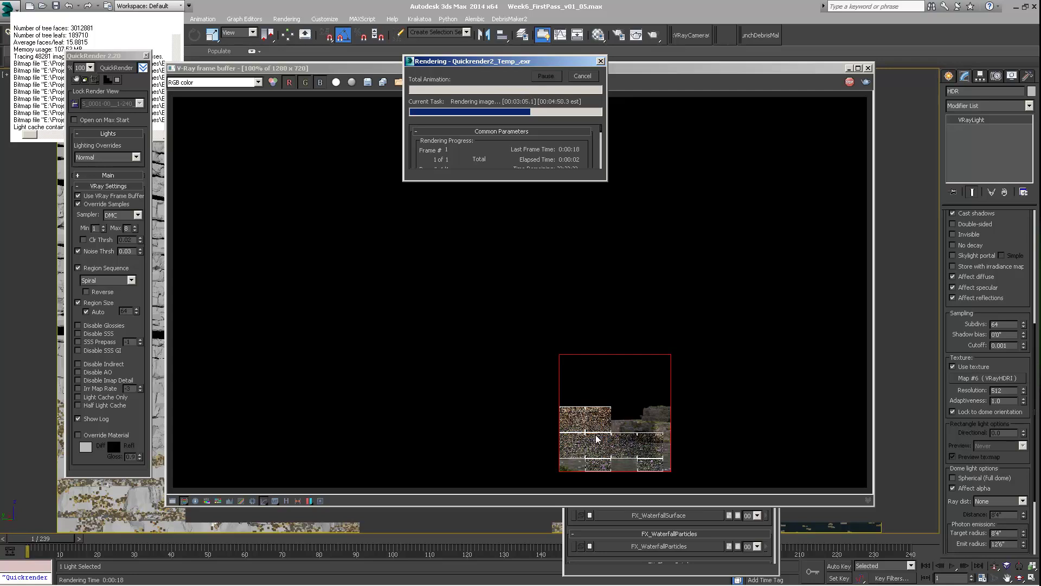
left_click(617, 440)
scroll(618, 439, "up", 1)
middle_click_drag(639, 441, 640, 340)
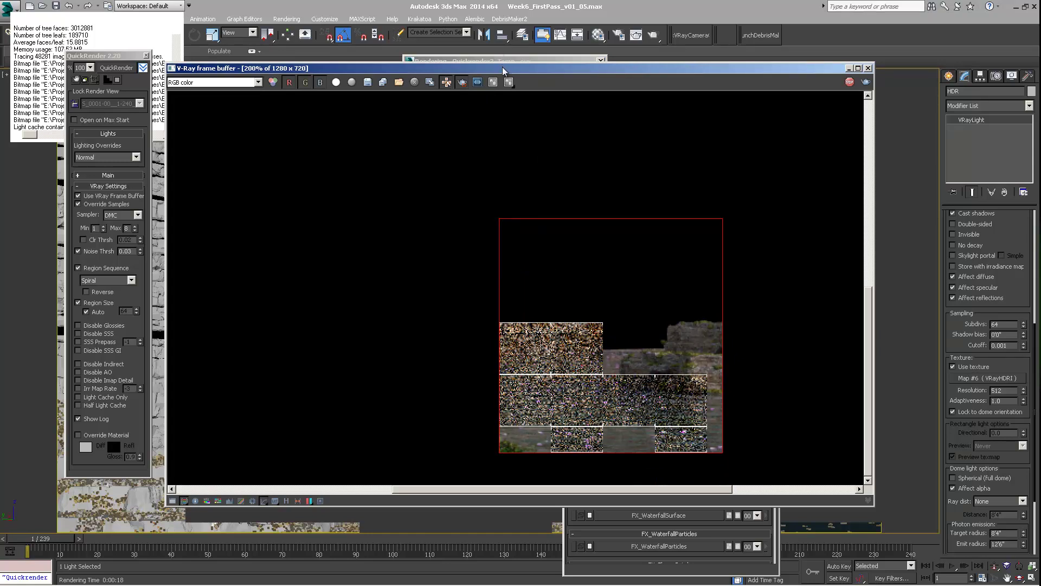
left_click(515, 61)
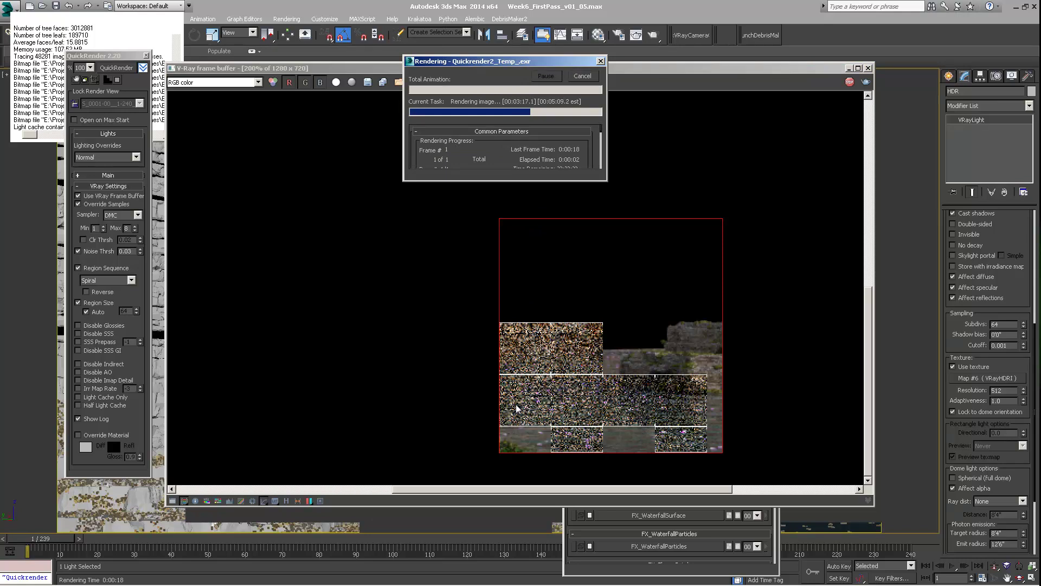
left_click(569, 339)
scroll(574, 335, "down", 1)
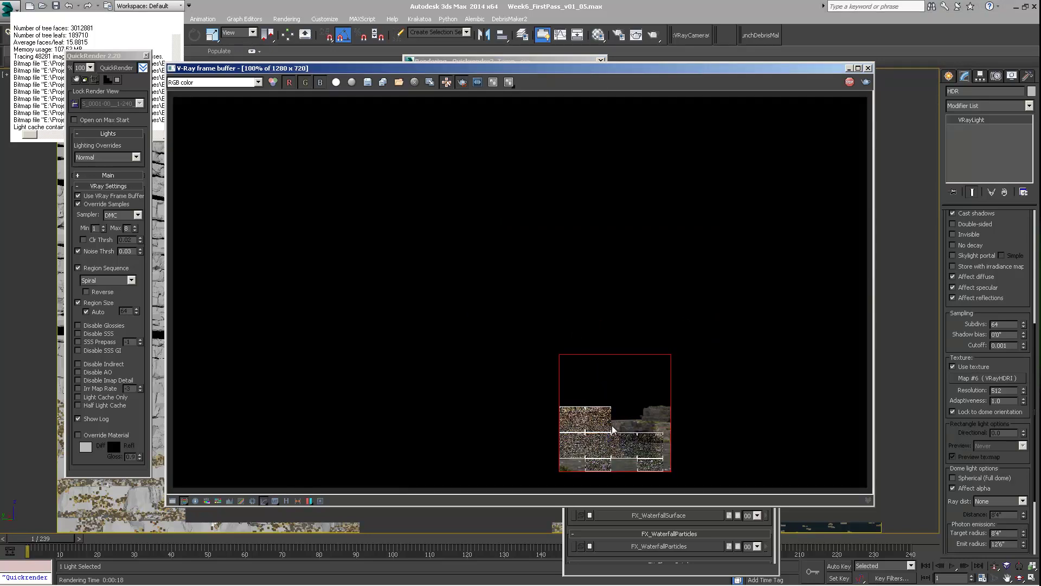
Display the VRaySampleRate element and examine the sampling across the water and rocks in the region.
left_click(235, 83)
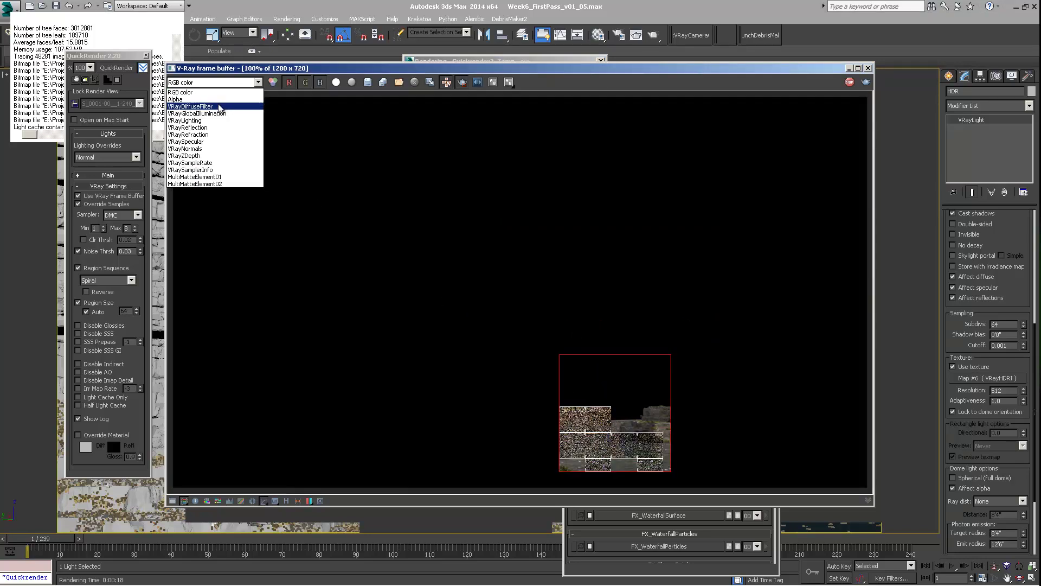
left_click(205, 162)
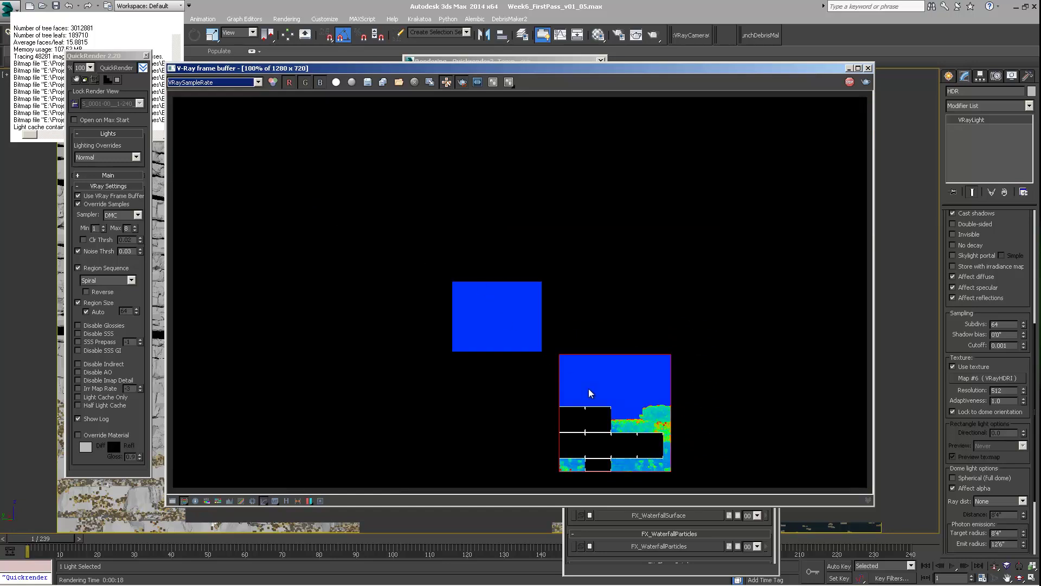
scroll(630, 428, "up", 1)
middle_click_drag(630, 428, 633, 353)
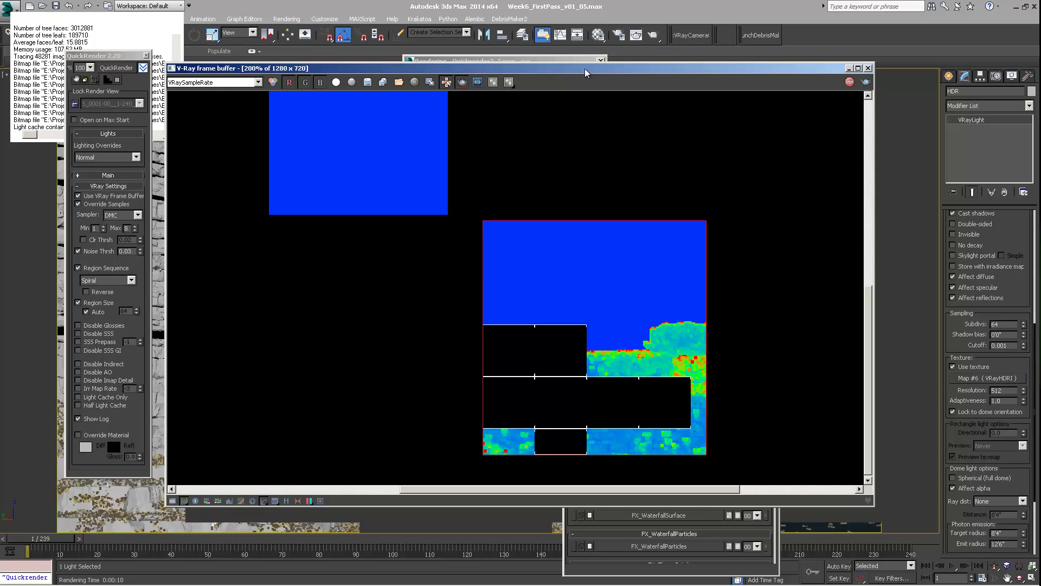
left_click_drag(584, 68, 613, 90)
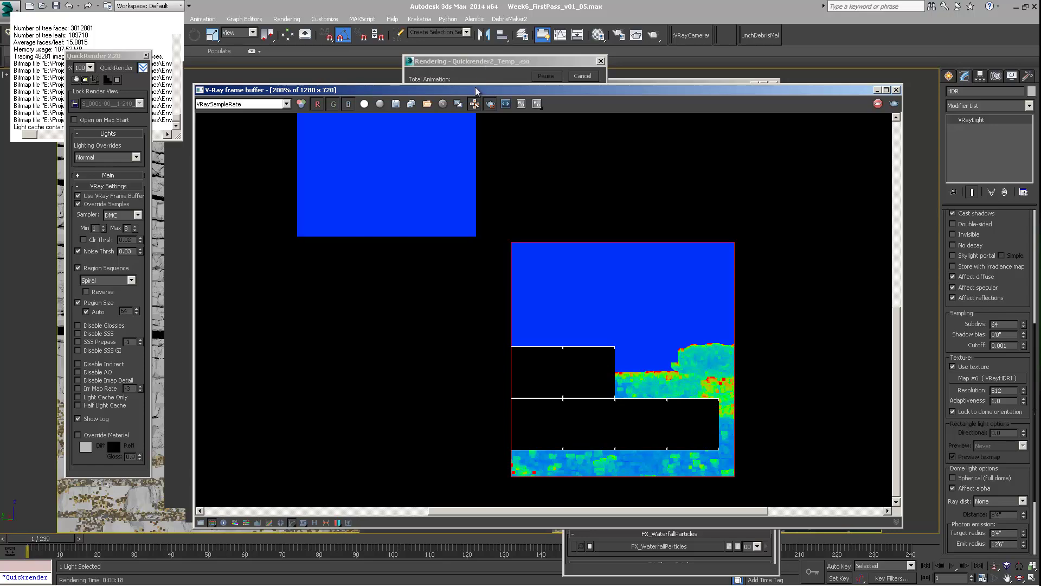
left_click_drag(476, 91, 439, 82)
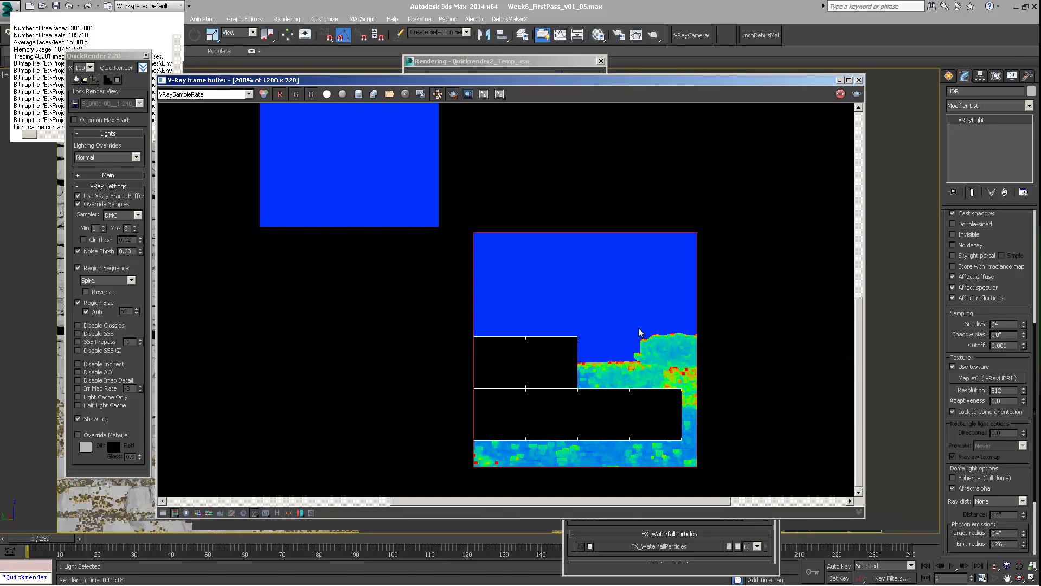
left_click_drag(414, 81, 436, 82)
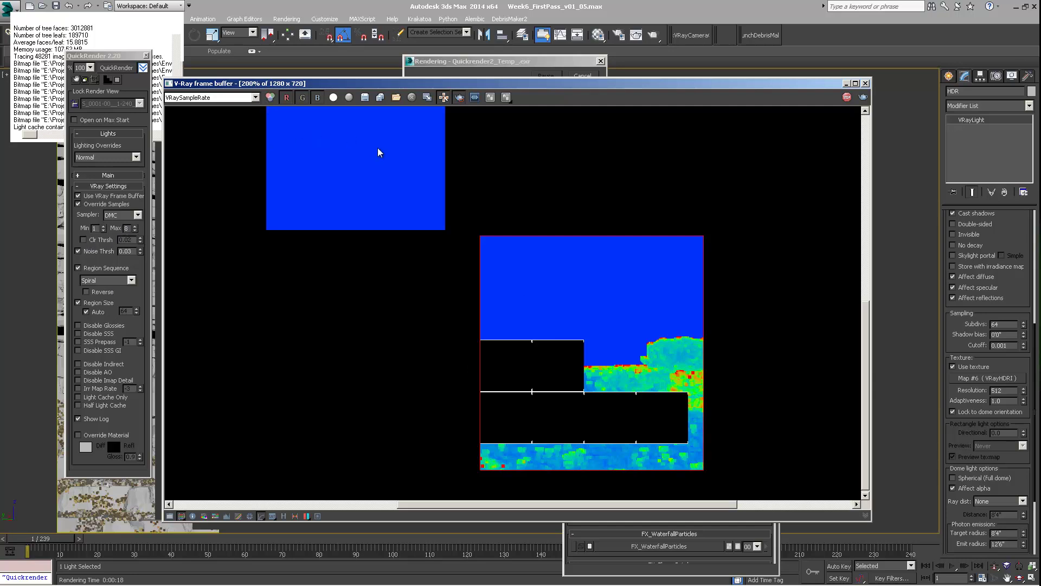
Display the VRayReflection element and inspect the water reflections for noise at close range.
left_click(210, 98)
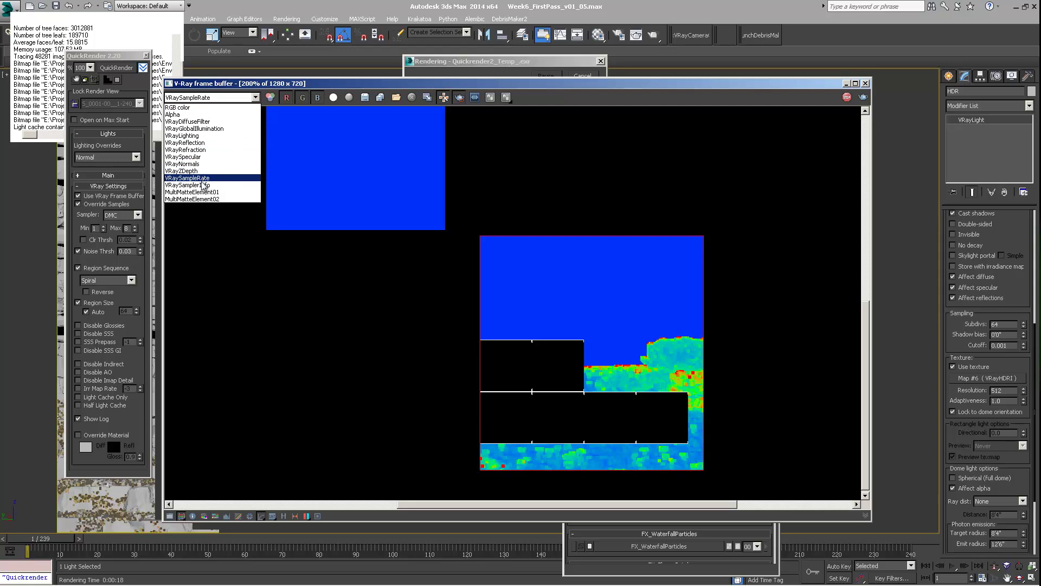
left_click(201, 144)
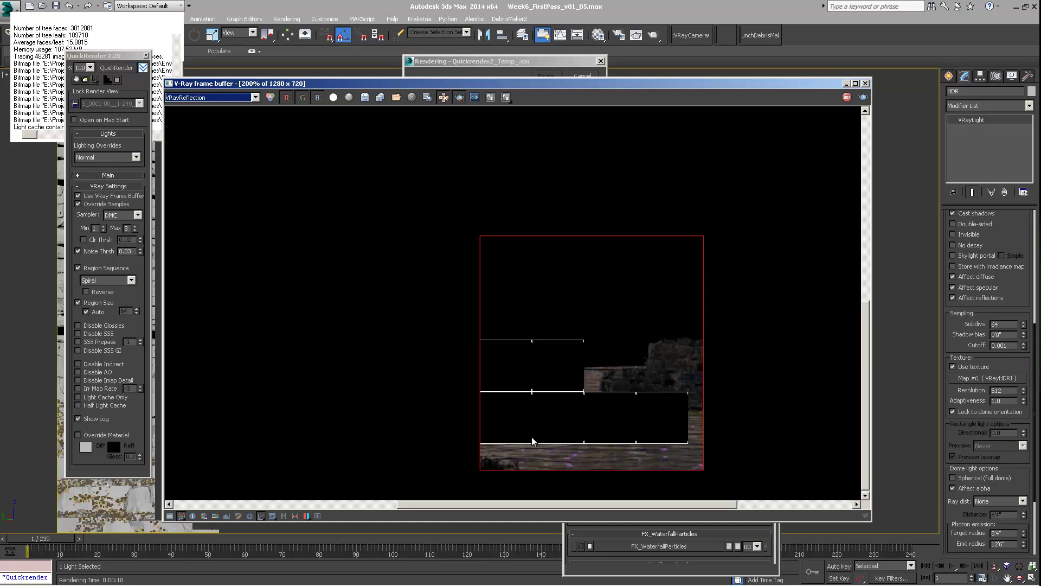
scroll(600, 453, "up", 2)
middle_click_drag(600, 454, 607, 418)
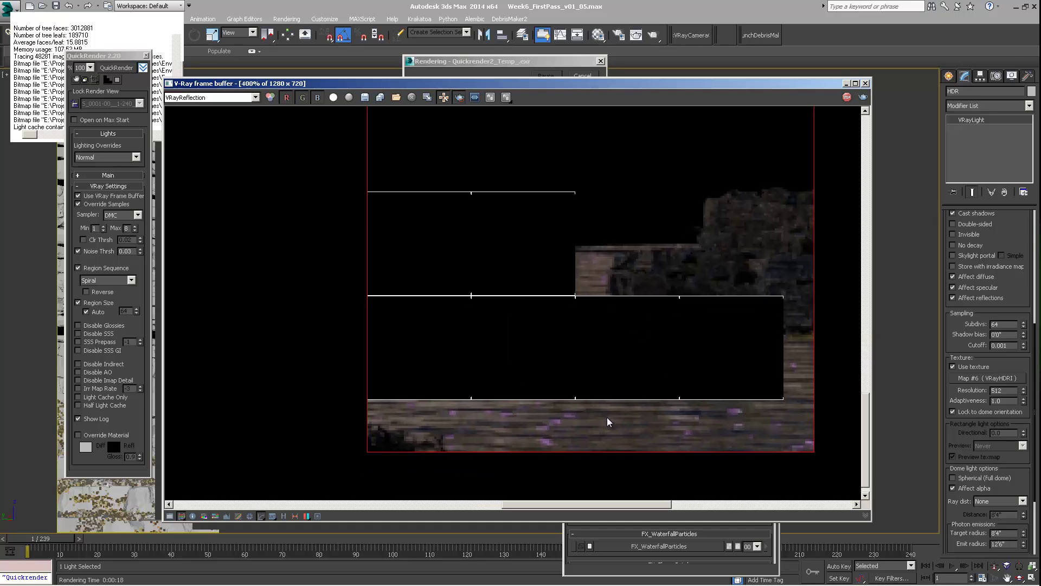
scroll(718, 413, "down", 2)
scroll(558, 353, "down", 1)
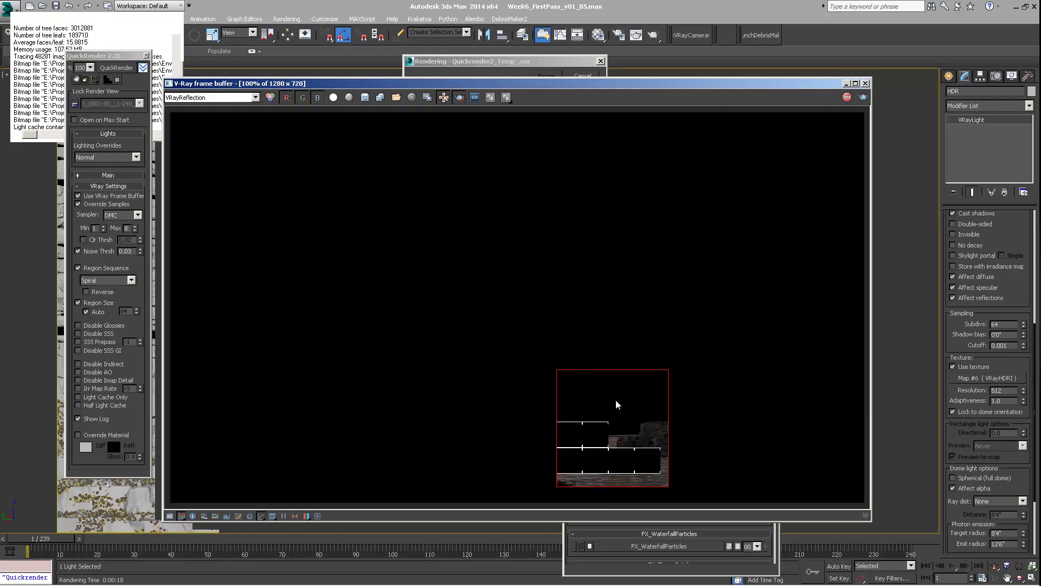
scroll(623, 432, "up", 1)
middle_click_drag(623, 434, 639, 361)
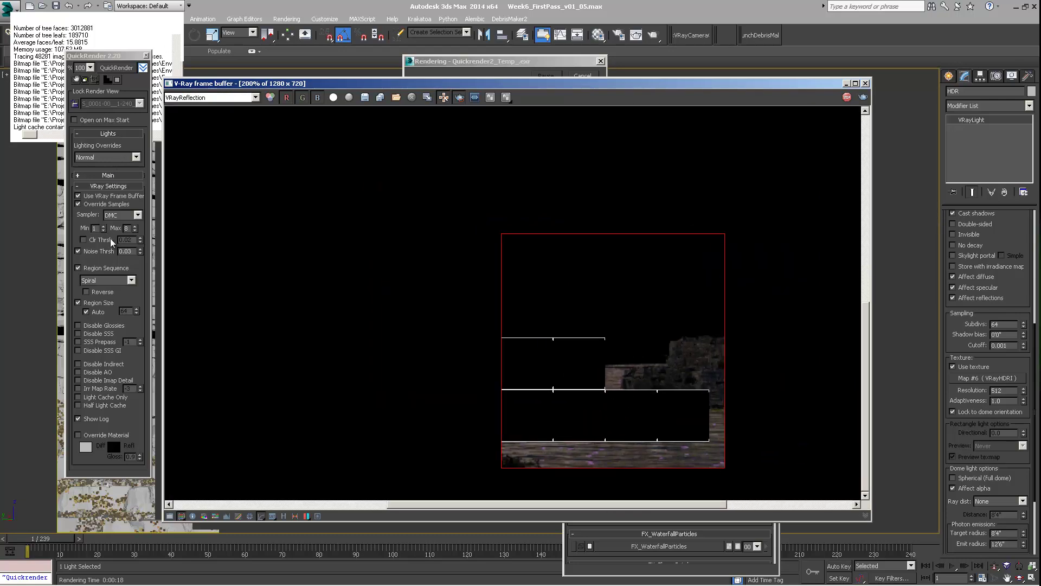
Return the frame buffer display to the RGB color channel to check the water's noise.
left_click(133, 229)
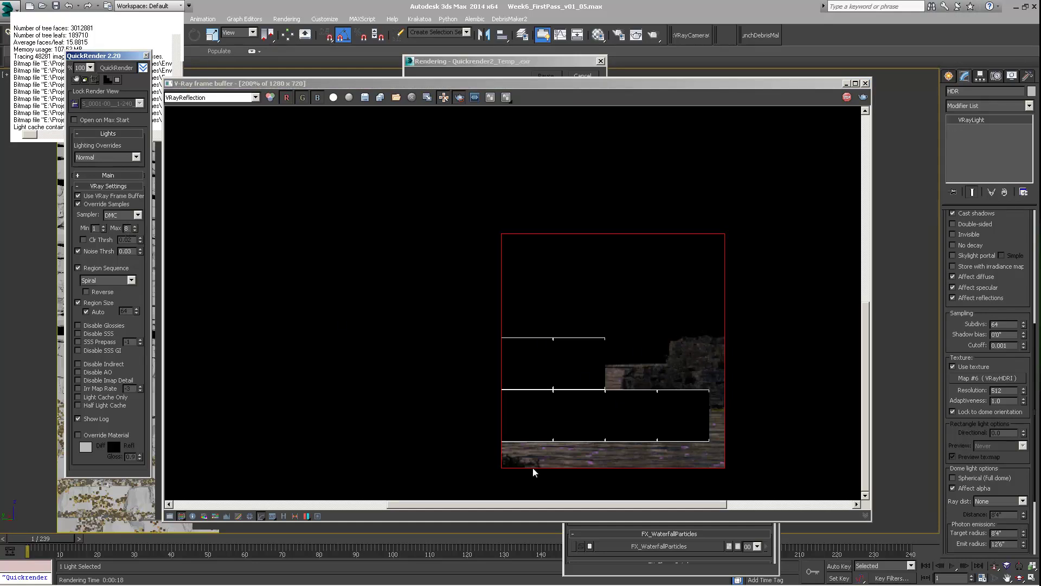
left_click(200, 97)
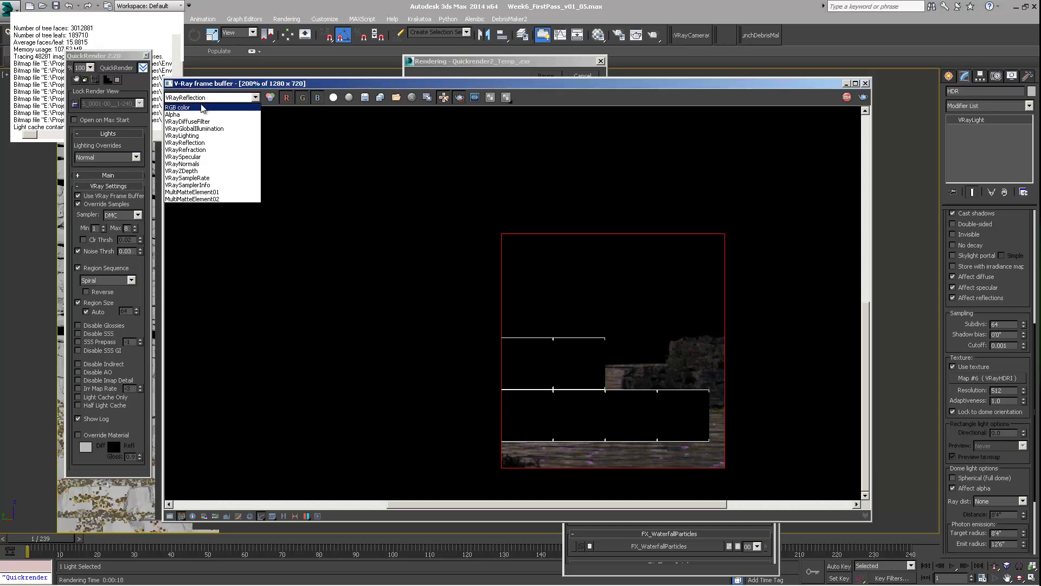
left_click(201, 106)
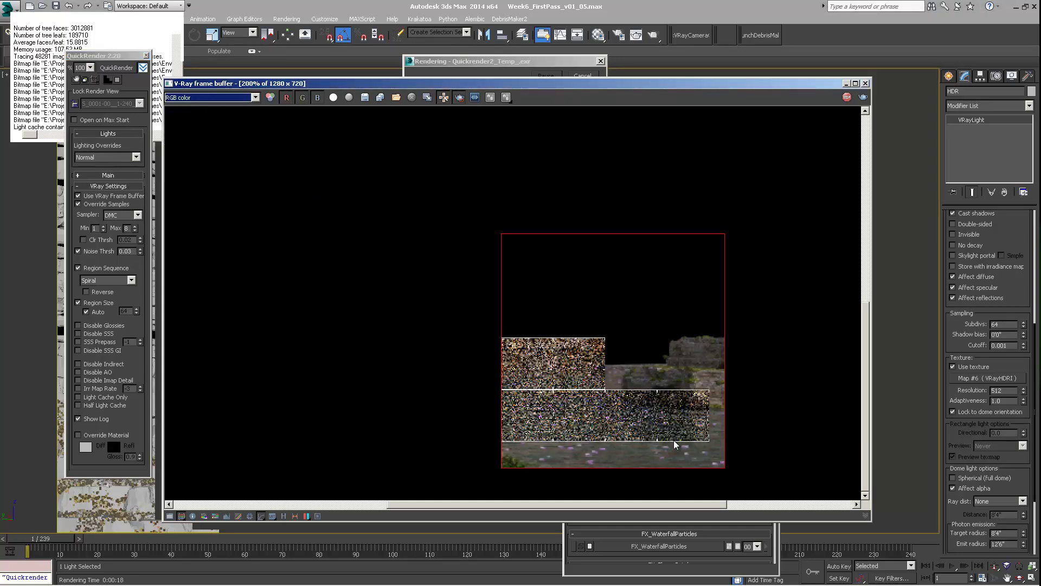
View the VRayGlobalIllumination, VRayLighting and VRaySpecular elements of the region in turn.
left_click(191, 98)
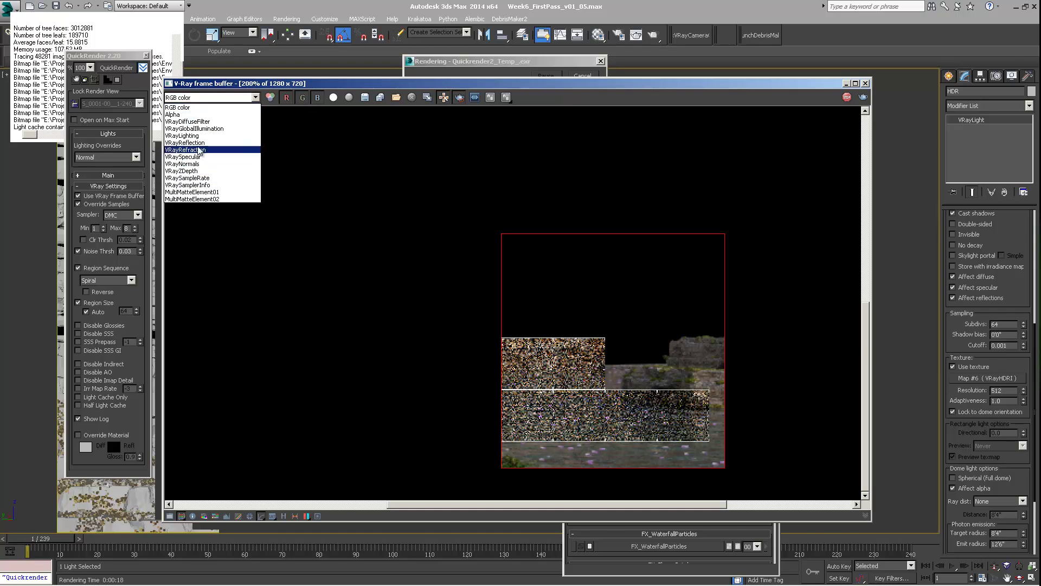
left_click(193, 129)
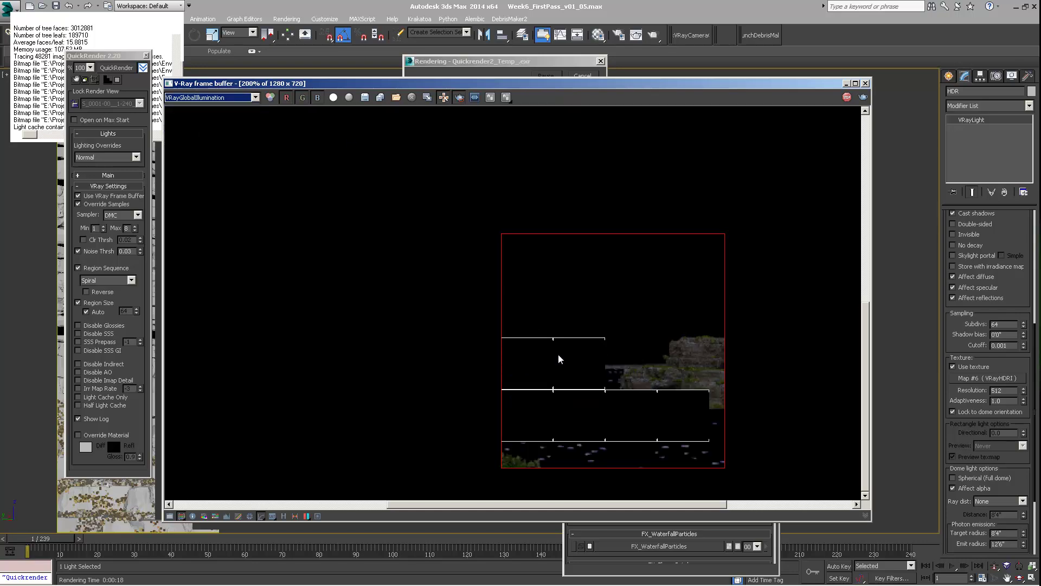
left_click(222, 98)
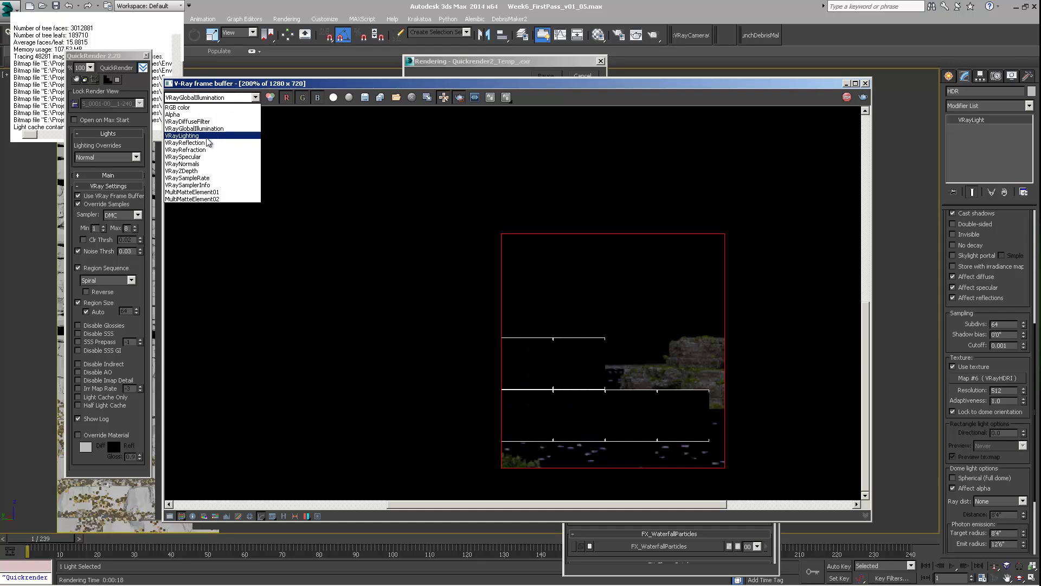
left_click(207, 138)
left_click(190, 98)
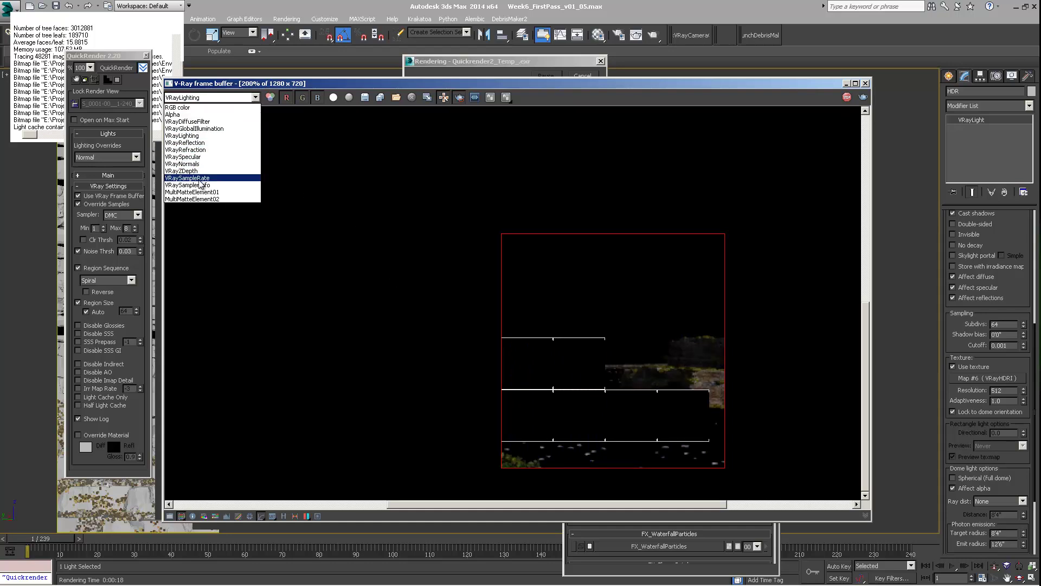
left_click(197, 157)
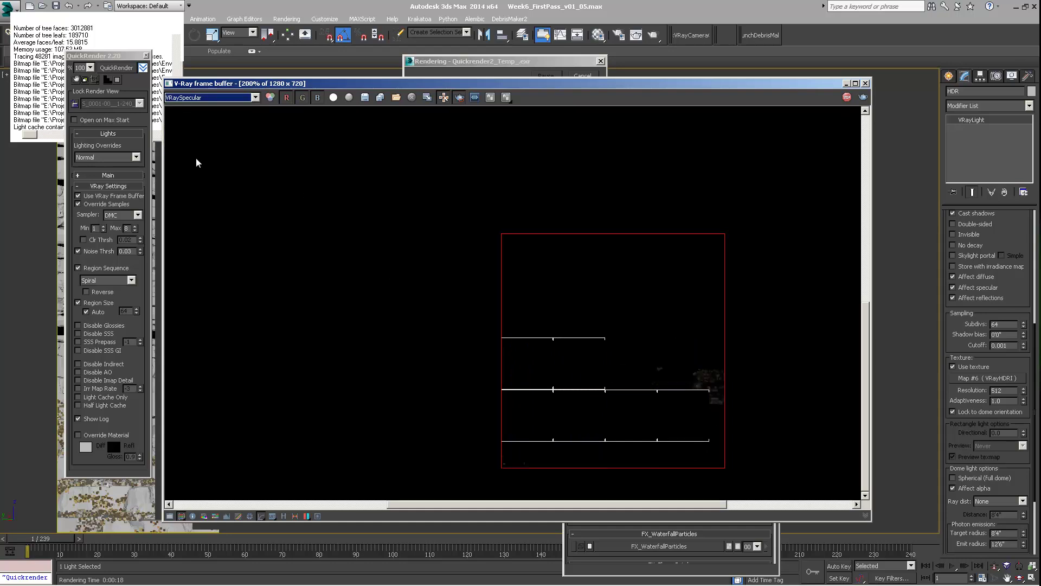
Display the VRayReflection element of the region, and return the frame buffer to the RGB color channel.
left_click(204, 99)
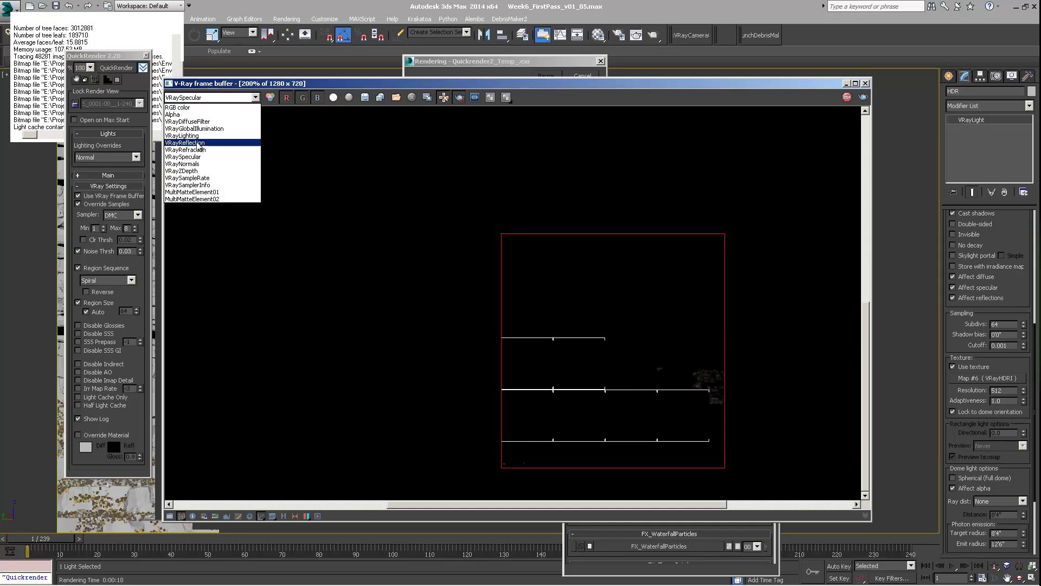
left_click(198, 142)
left_click(196, 98)
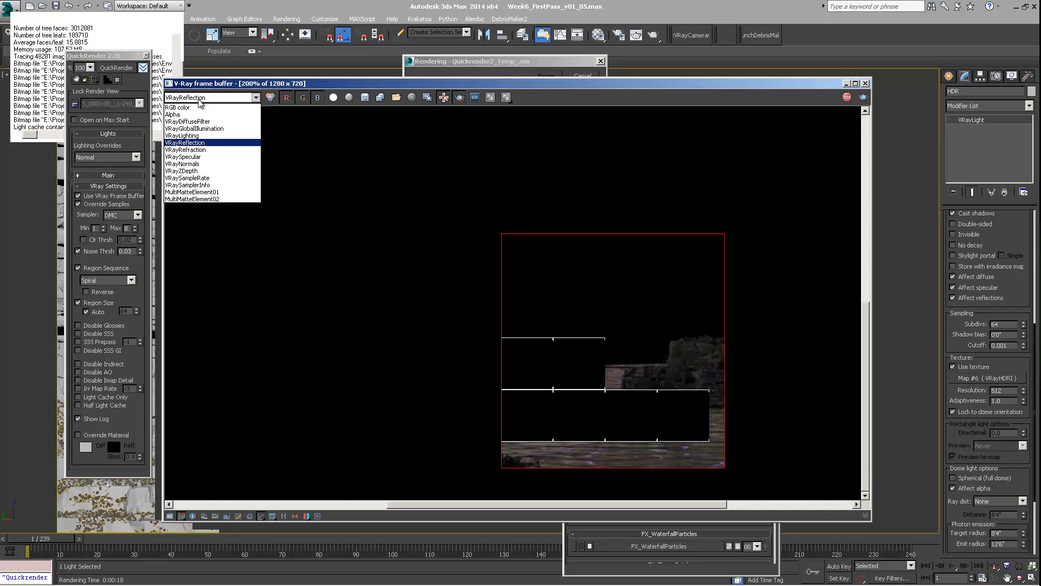
left_click(194, 103)
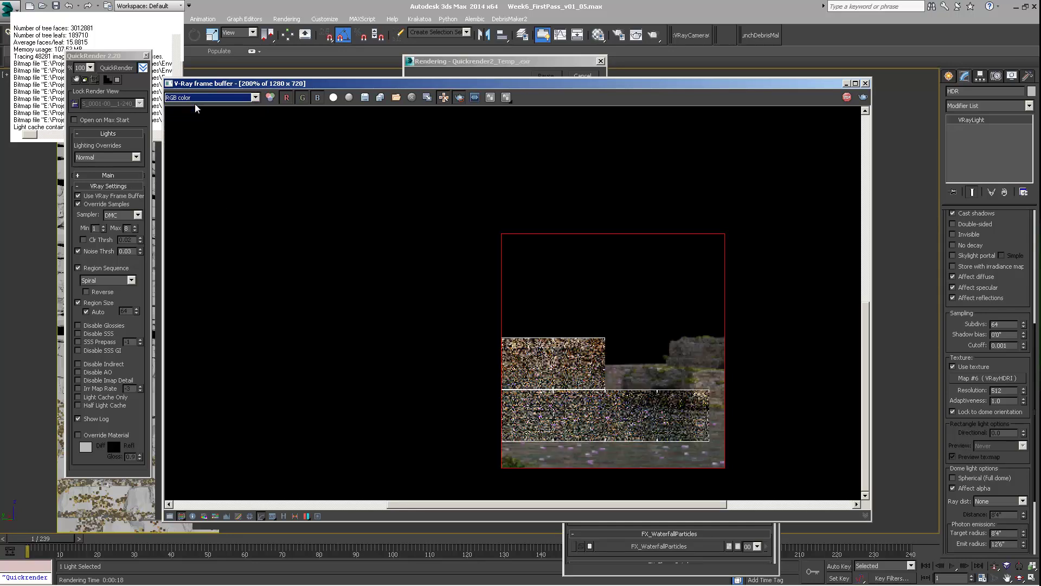
Display the VRayRefraction element and inspect the water's refraction for noise at close range.
left_click(203, 98)
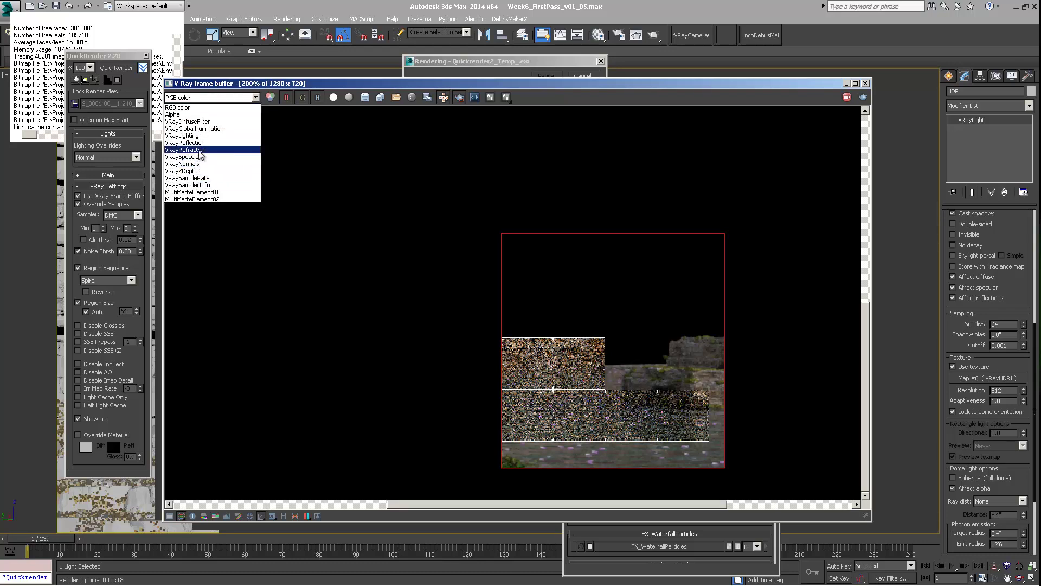
left_click(198, 150)
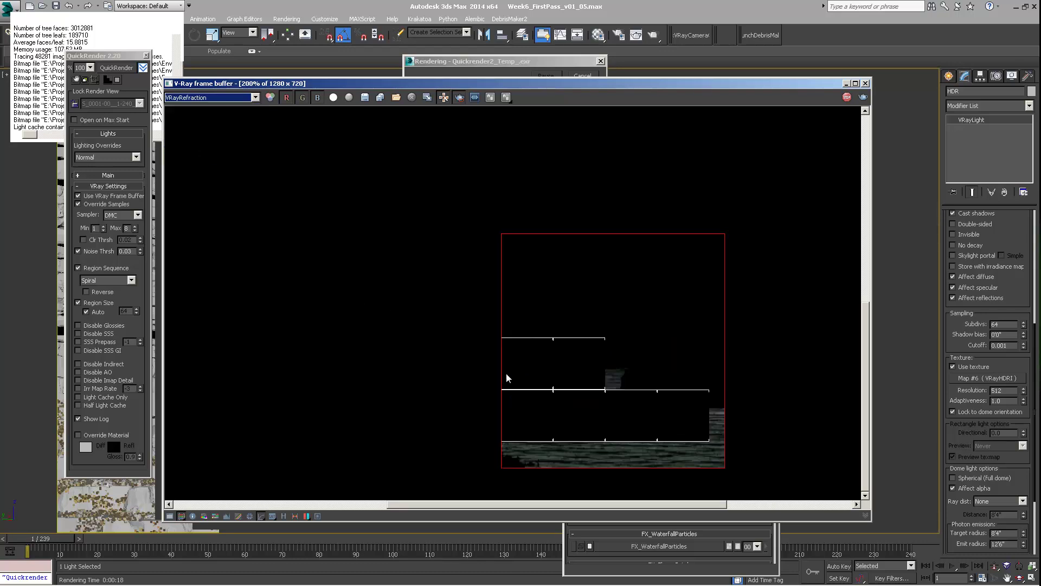
scroll(616, 457, "up", 2)
middle_click_drag(616, 440, 616, 405)
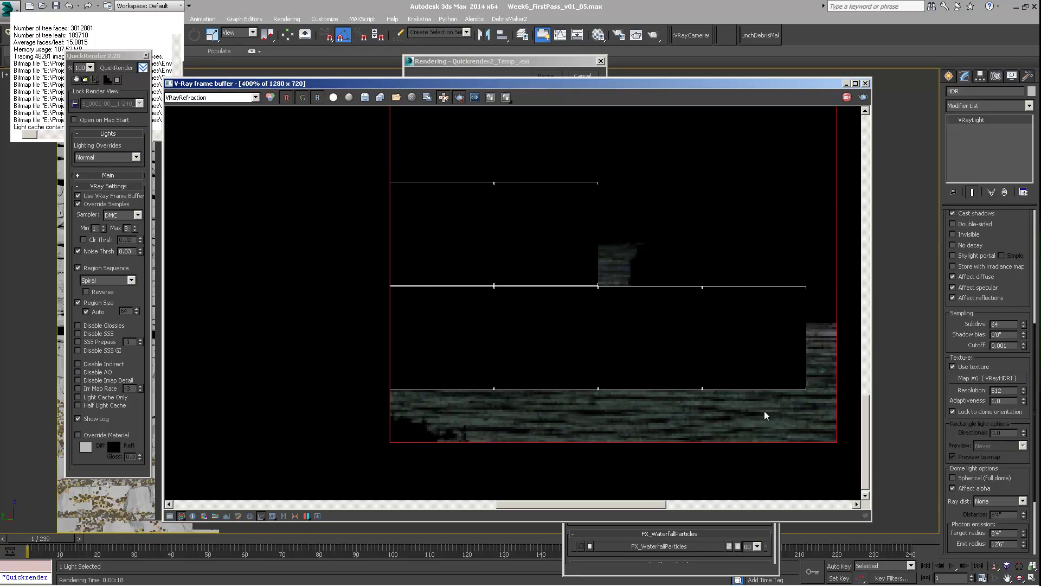
middle_click_drag(765, 412, 693, 405)
middle_click_drag(588, 367, 630, 383)
scroll(576, 363, "down", 2)
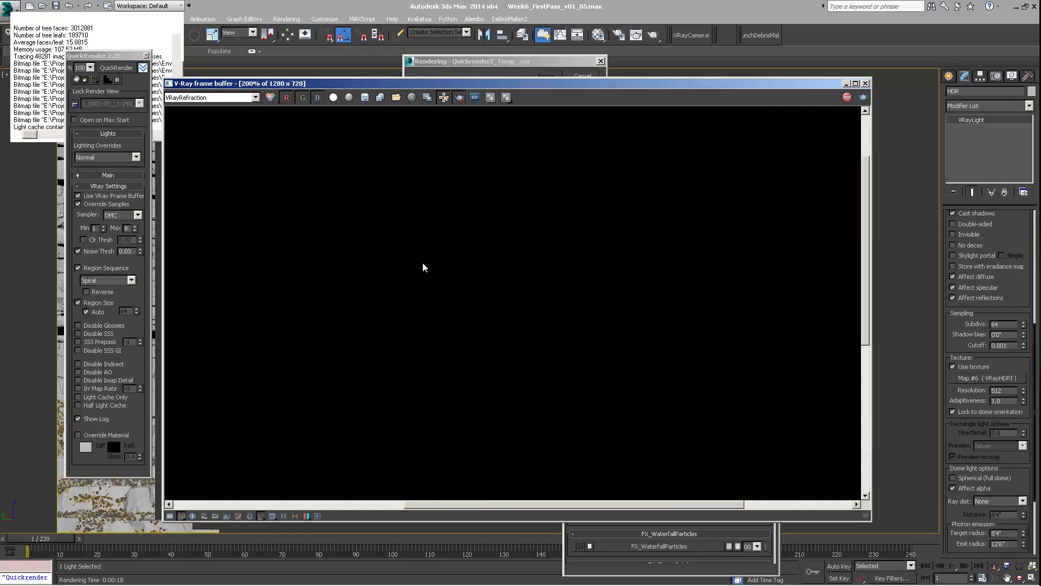
Switch the frame buffer back to the RGB color channel and examine the partly rendered water and rocks.
left_click(255, 97)
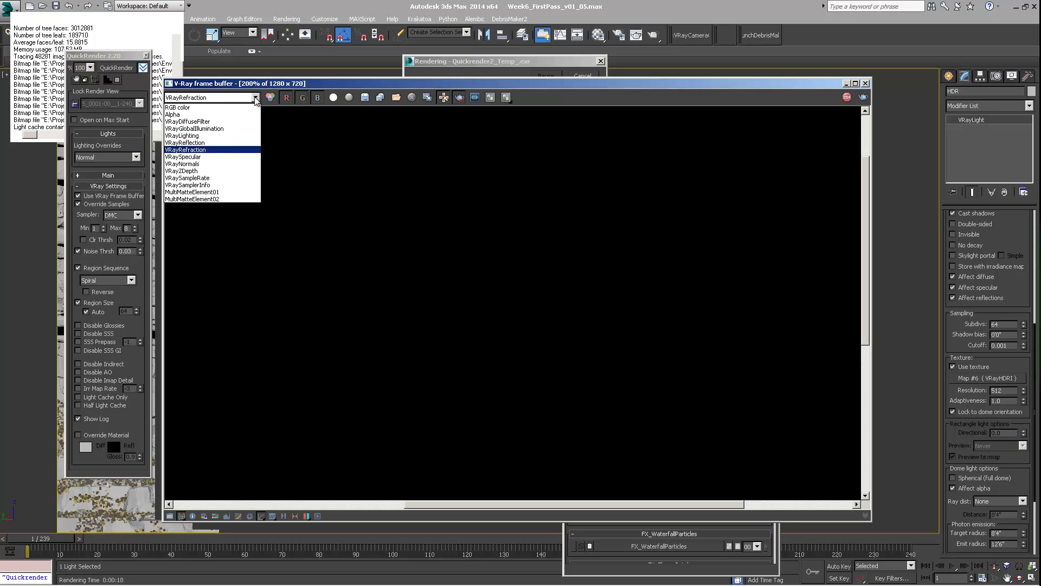
left_click(206, 105)
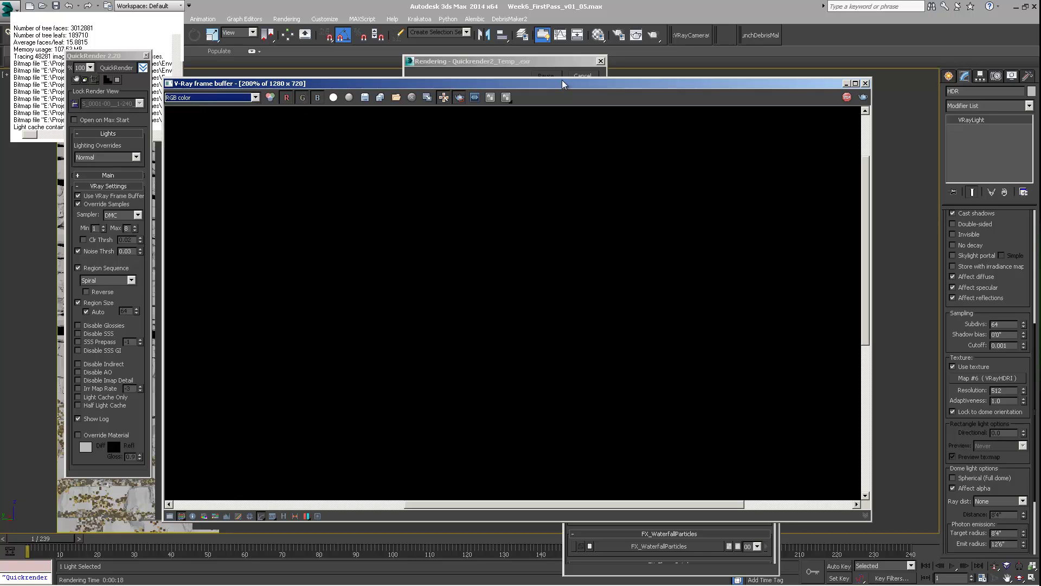
left_click_drag(562, 81, 523, 93)
scroll(450, 253, "down", 2)
scroll(519, 359, "up", 2)
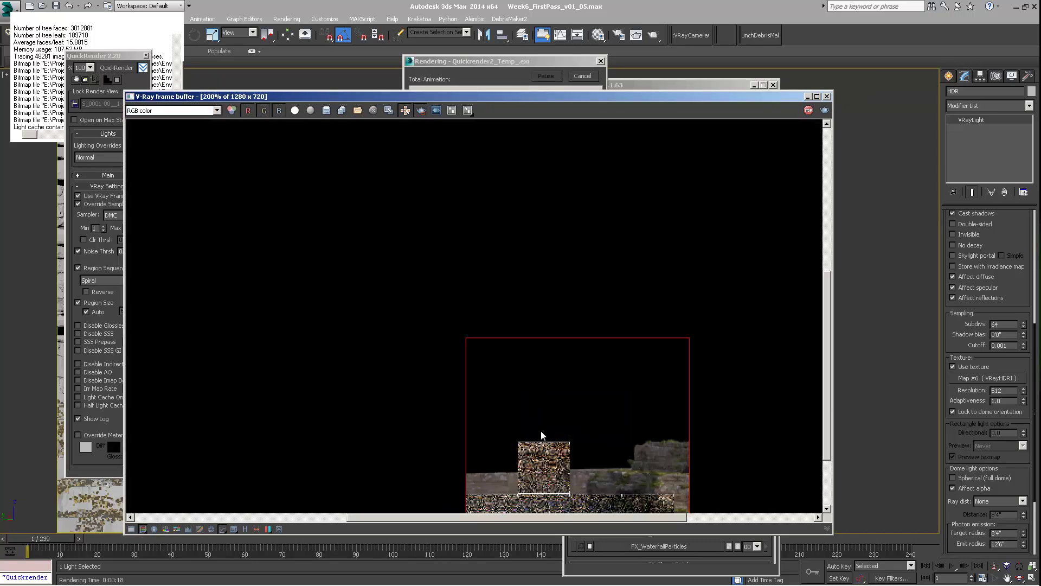
scroll(545, 285, "down", 1)
scroll(587, 458, "up", 1)
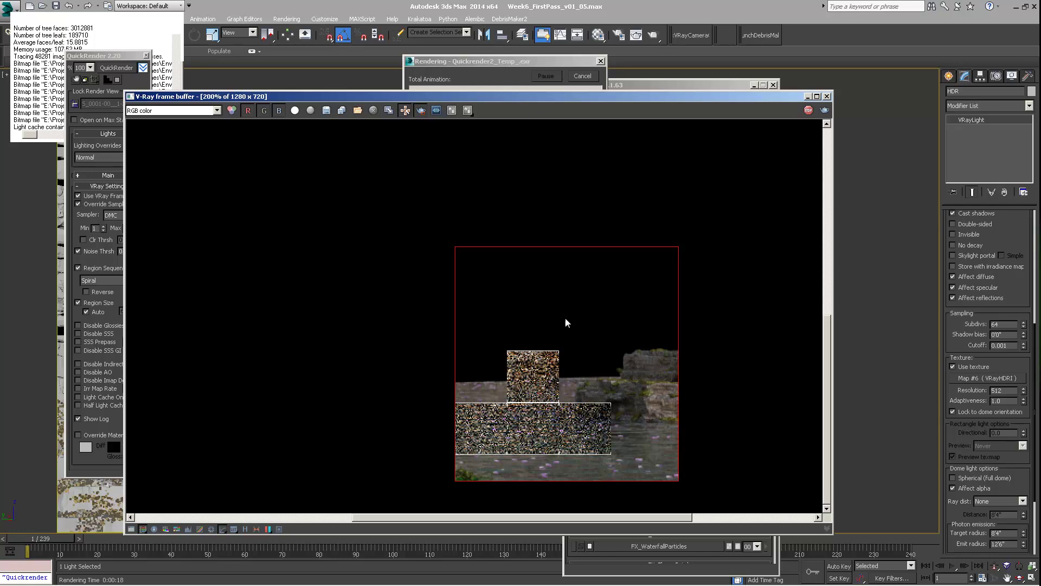
Check the progress of the running region render and cancel it.
left_click(537, 60)
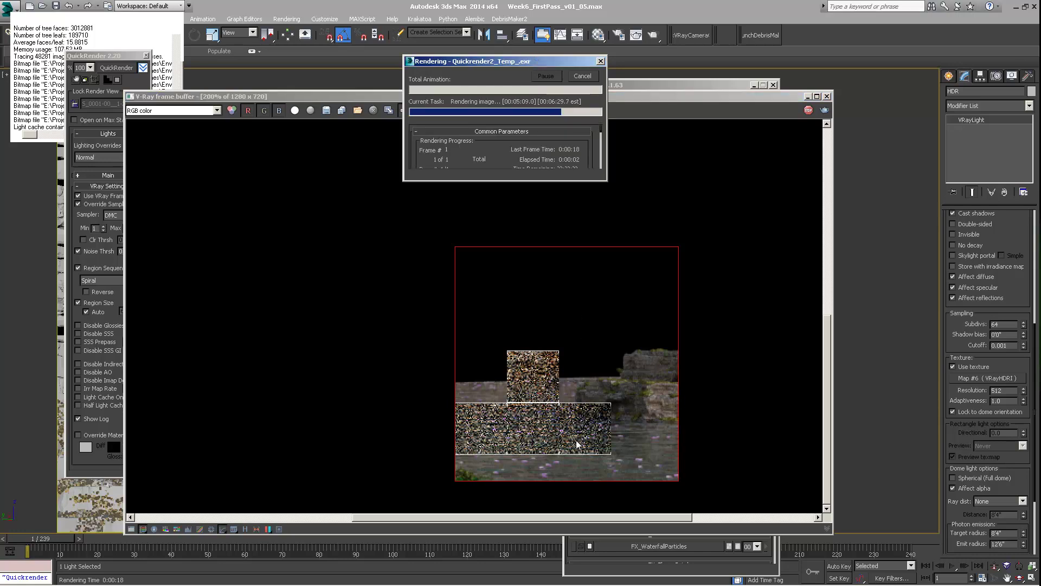
left_click(606, 383)
double_click(607, 383)
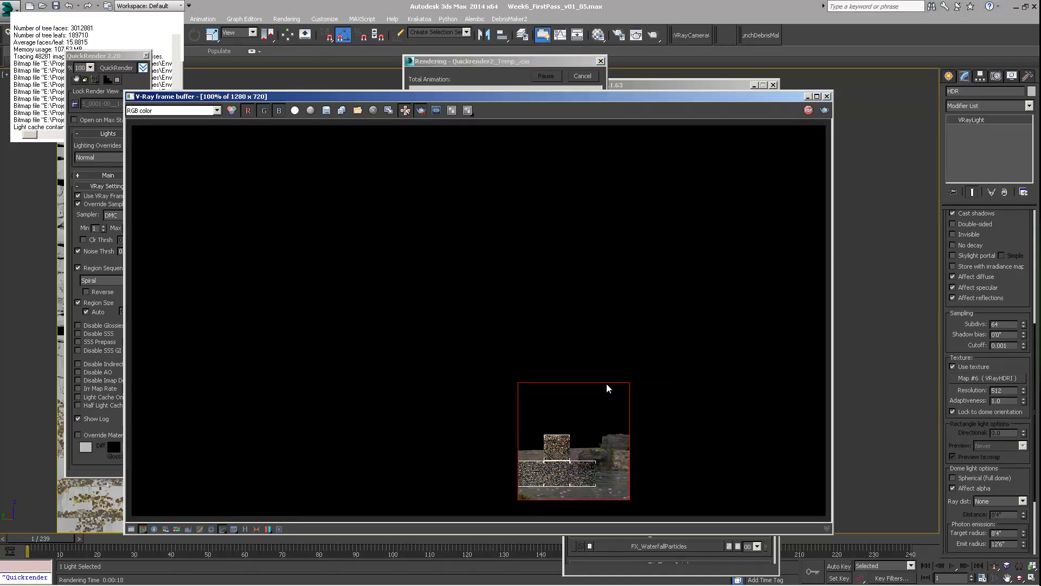
left_click(531, 68)
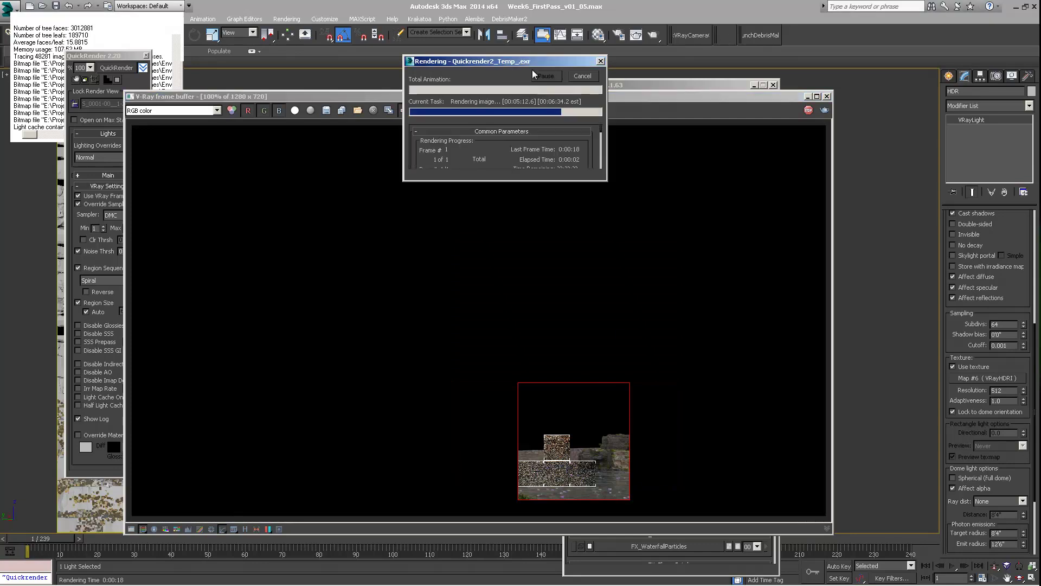
left_click(592, 78)
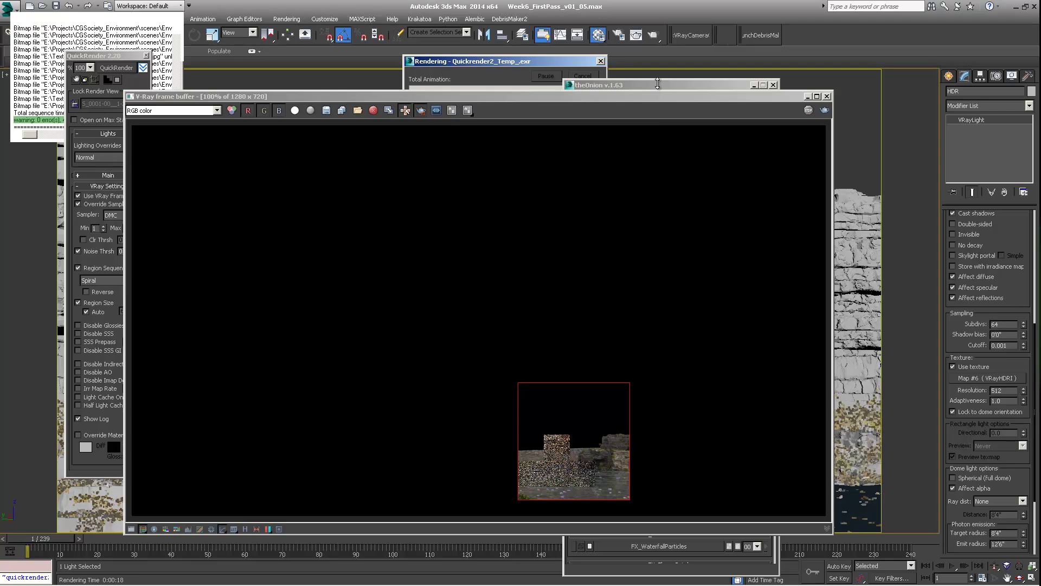
Open the Material Editor and Render Setup side by side and review the WaterSurface refraction subdivs and max depth.
key("m")
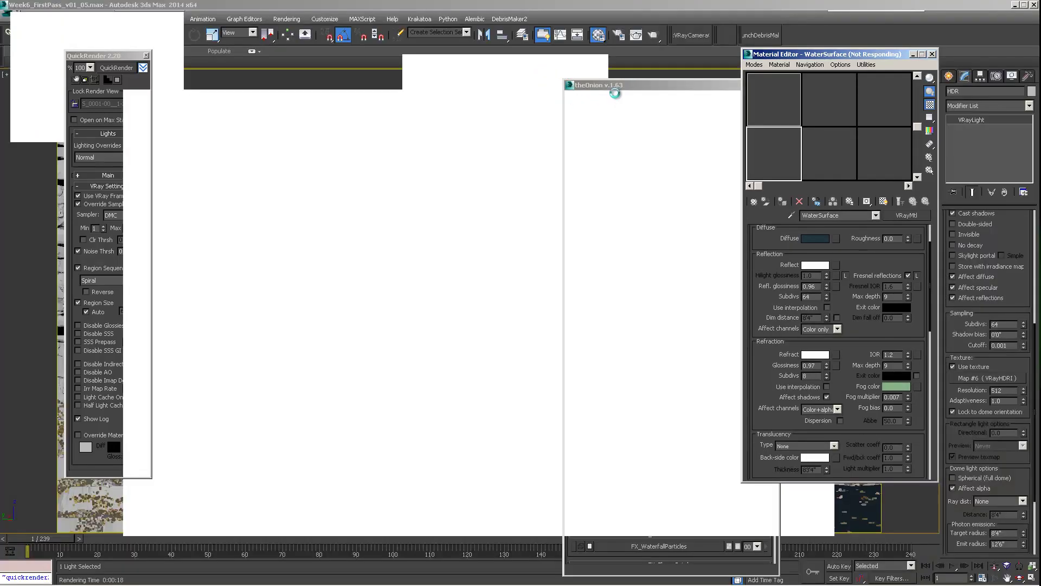
left_click(616, 97)
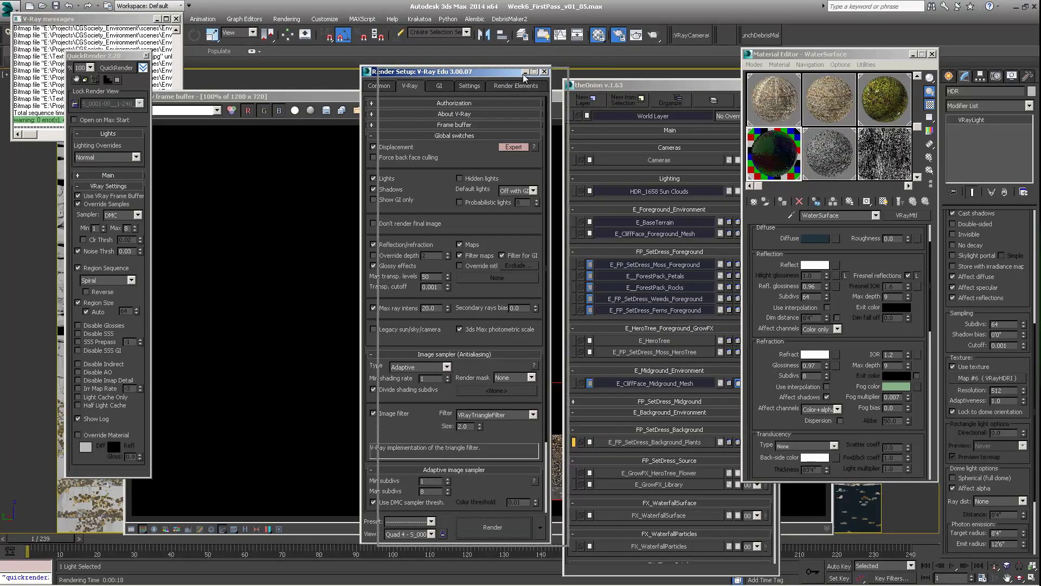
left_click_drag(496, 71, 576, 53)
left_click(767, 137)
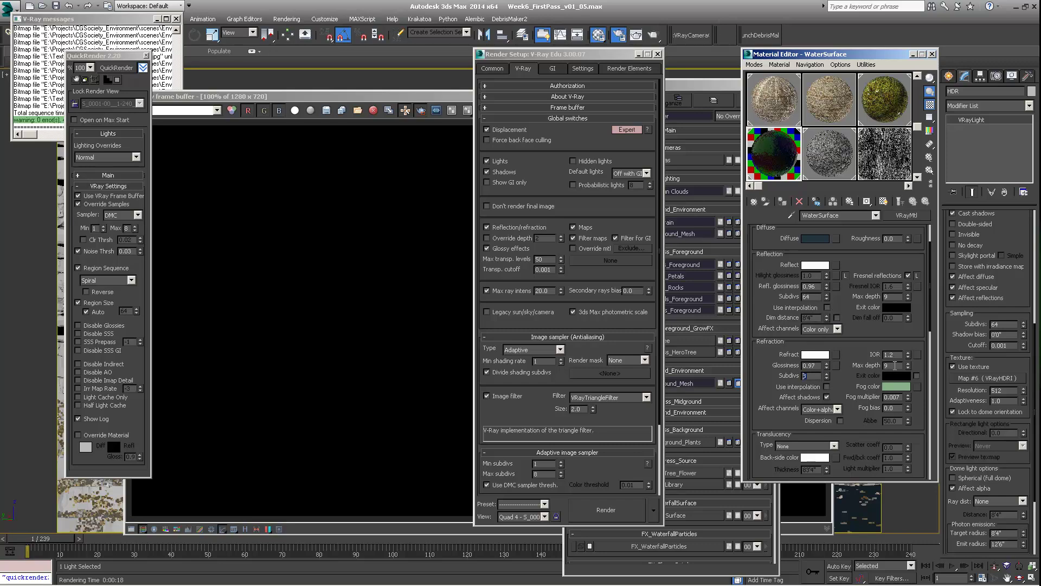
left_click_drag(895, 365, 857, 365)
Uncover the viewport by moving the render windows aside, and select the WaterSurface plane.
left_click_drag(554, 54, 738, 54)
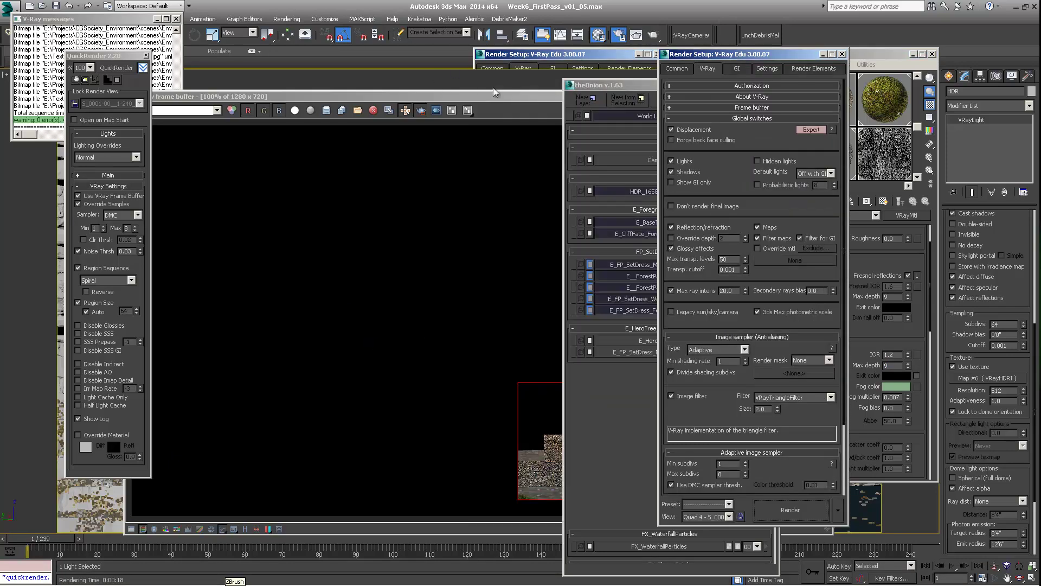
left_click_drag(441, 99, 665, 96)
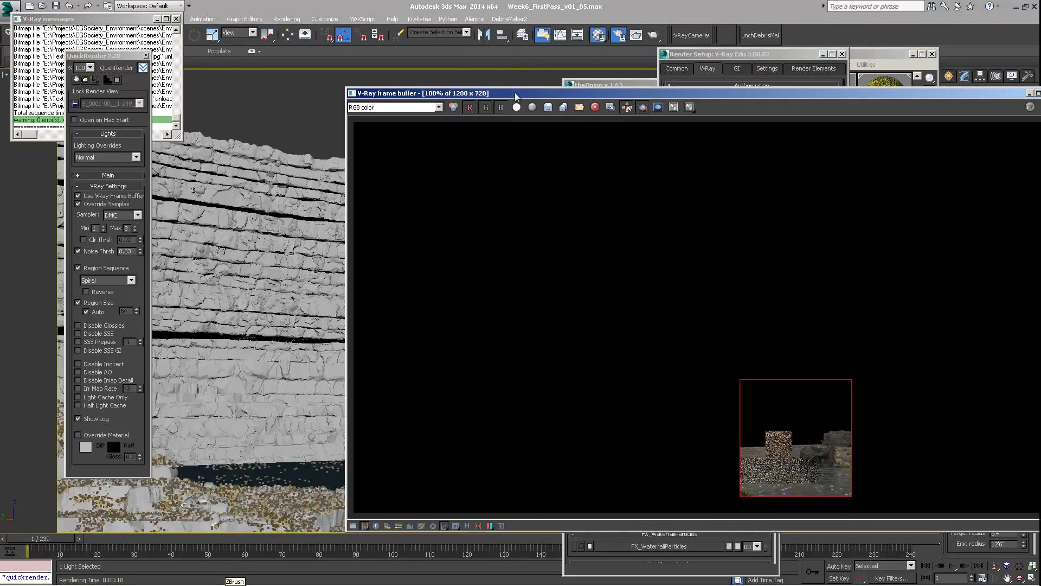
left_click_drag(515, 97, 803, 71)
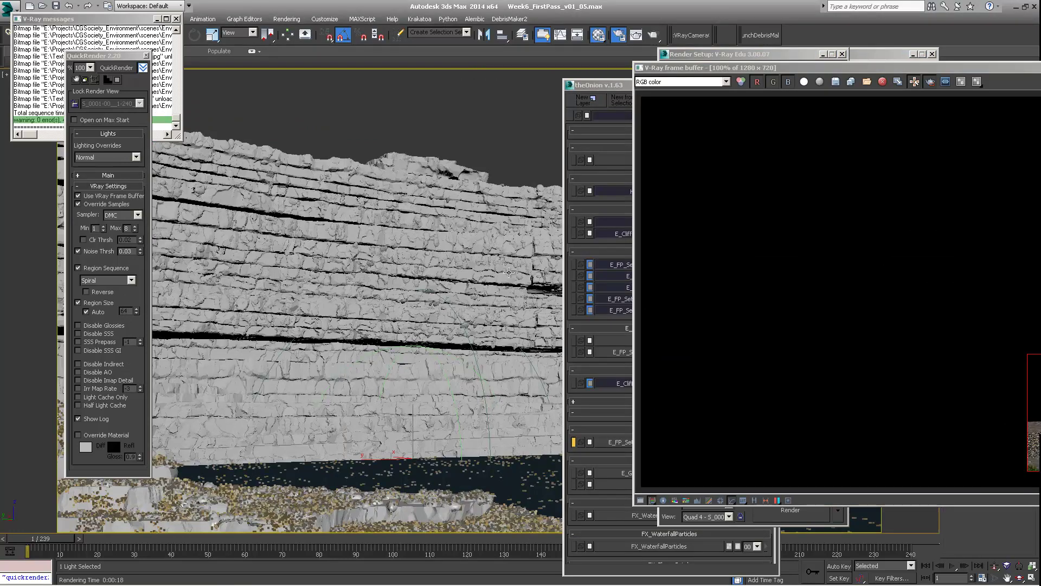
left_click(509, 272)
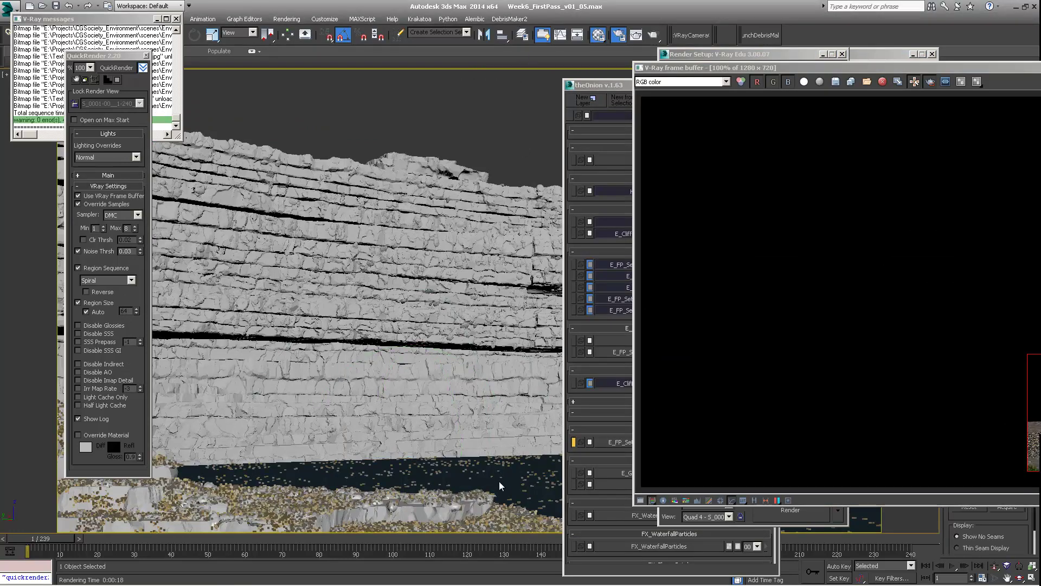
left_click_drag(721, 68, 269, 80)
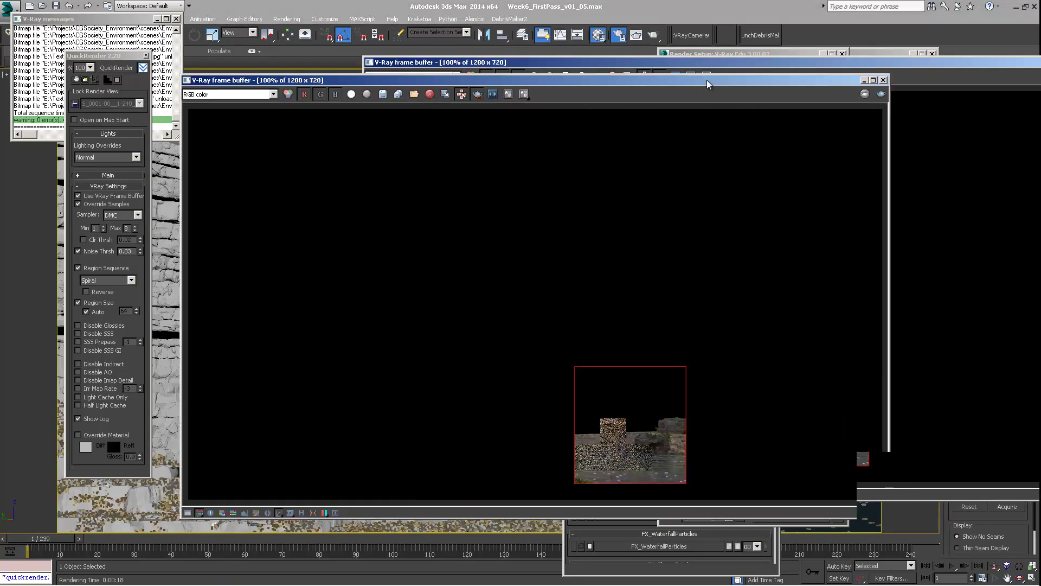
Close the V-Ray frame buffer, theOnion layer manager and Render Setup windows.
left_click(883, 79)
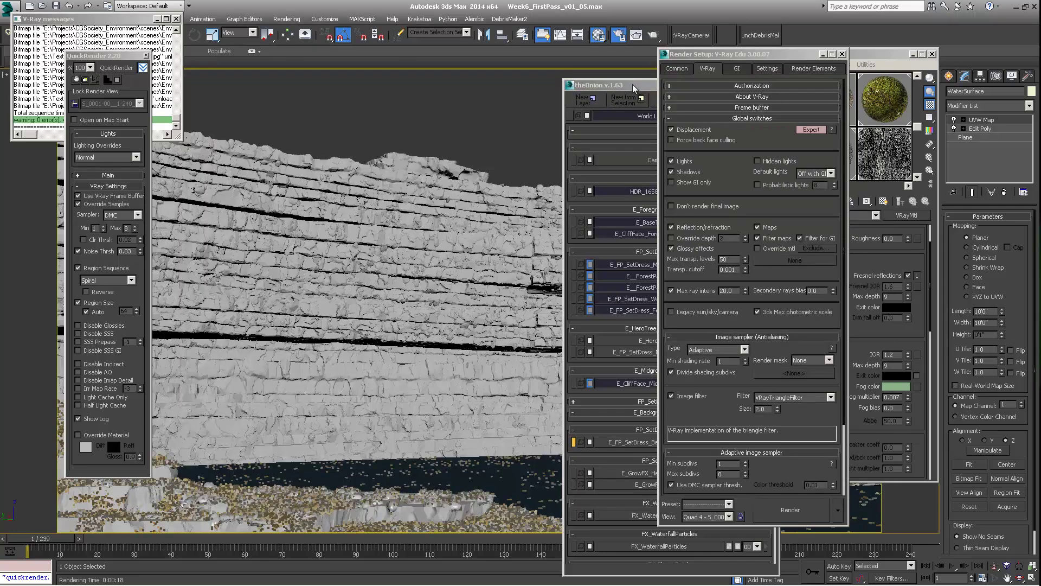
left_click(632, 83)
left_click(840, 64)
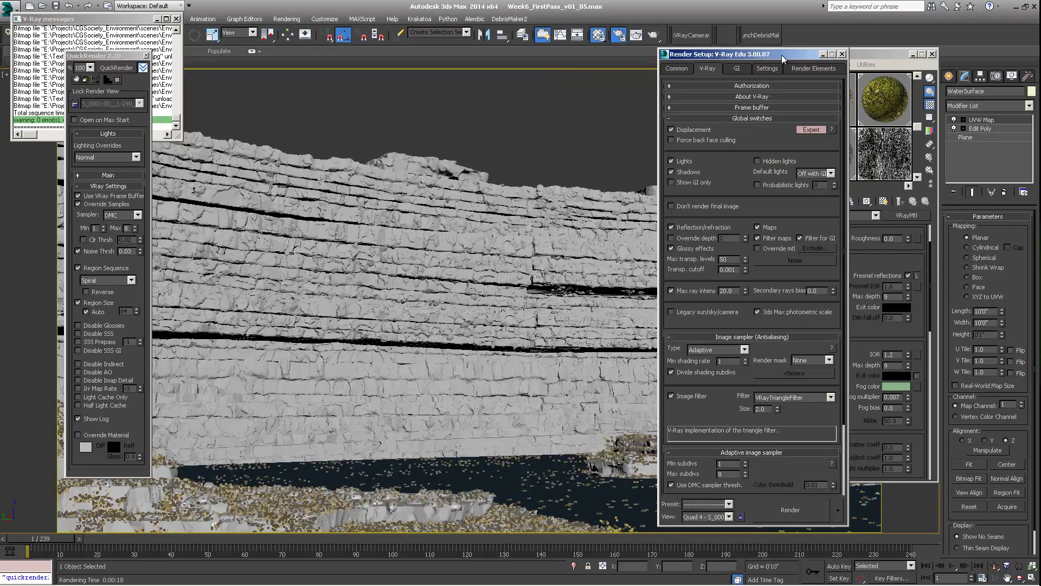
left_click(842, 54)
Hide the WaterSurface plane and select the groundUnderWater object beneath it.
right_click(587, 420)
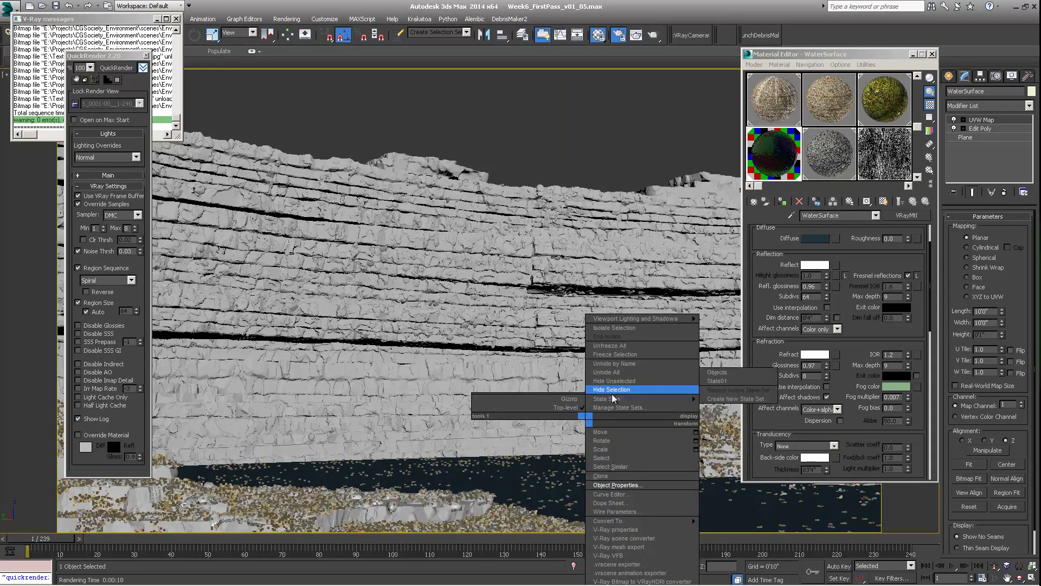
left_click(612, 390)
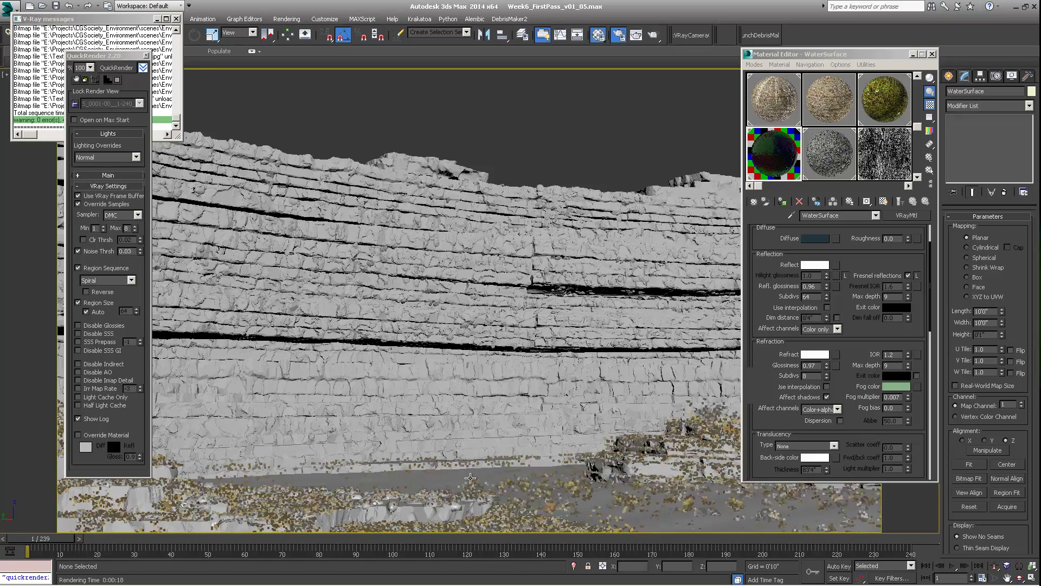
left_click(439, 479)
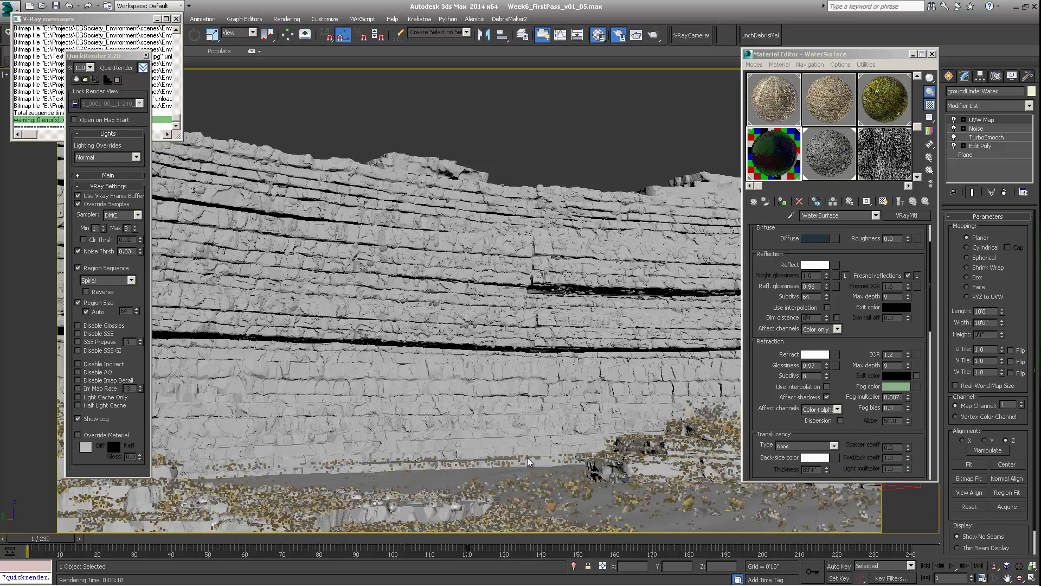
Unhide all objects without unhiding the hidden layers.
right_click(550, 437)
left_click(574, 372)
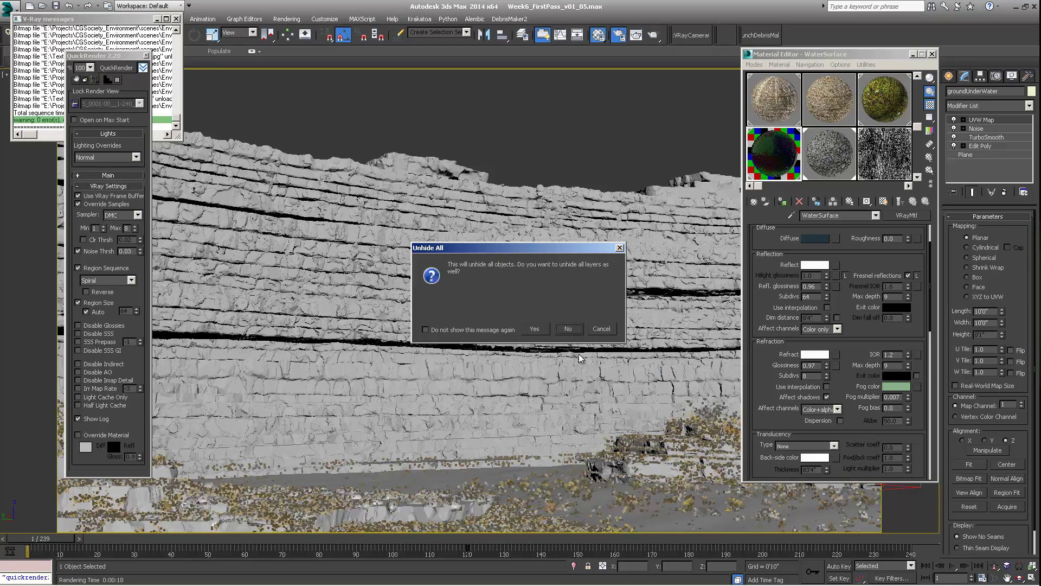
left_click(574, 328)
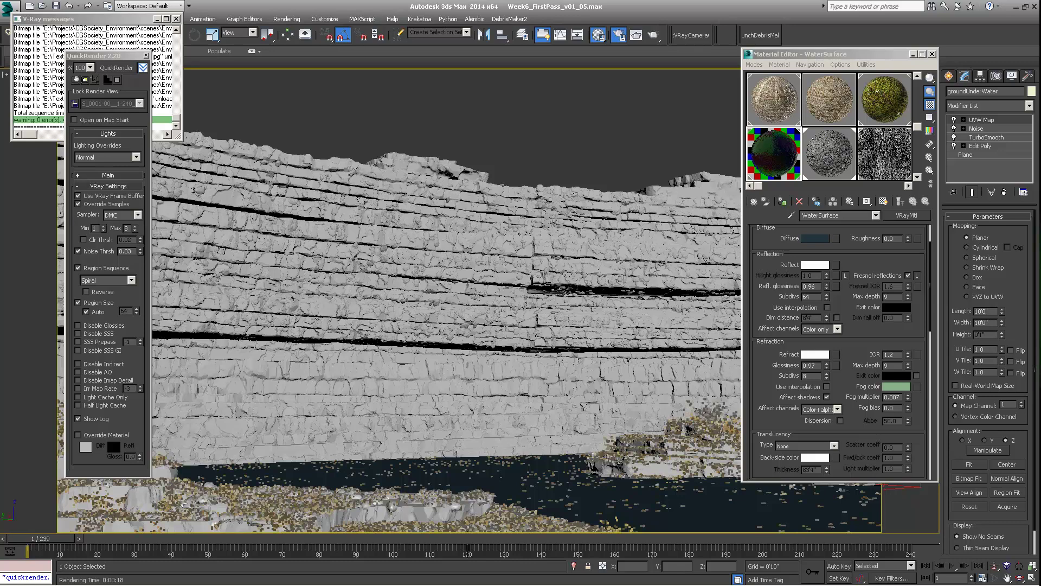
Reopen Render Setup and review the V-Ray frame buffer, global switches and image sampler settings.
key("F10")
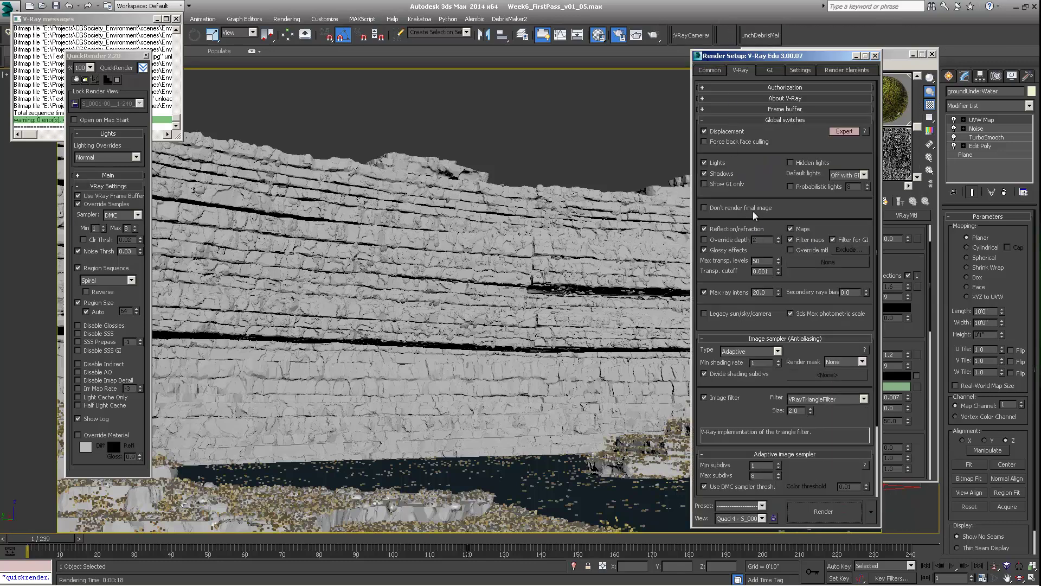
left_click(781, 108)
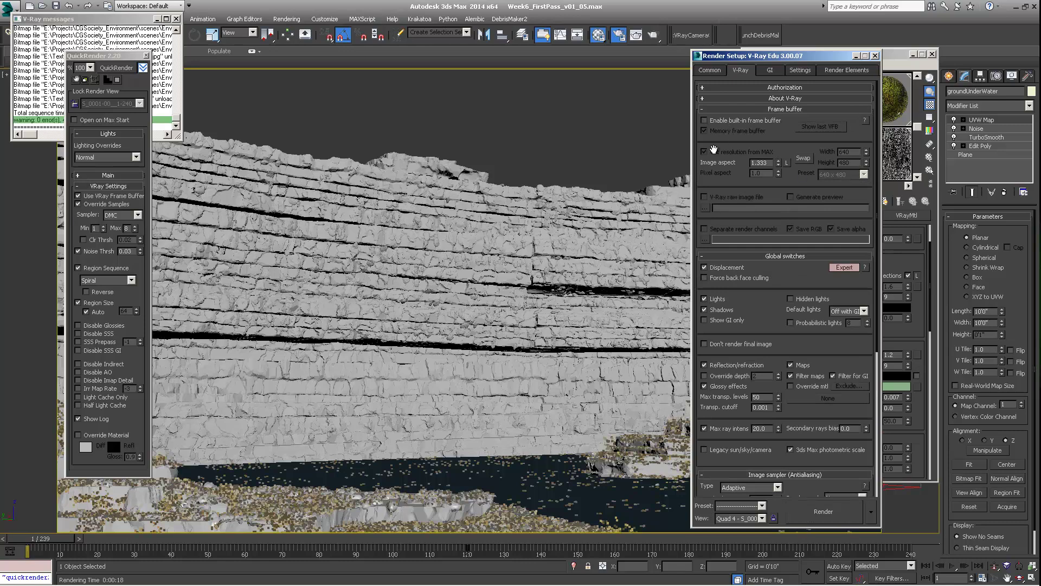
left_click_drag(747, 183, 748, 117)
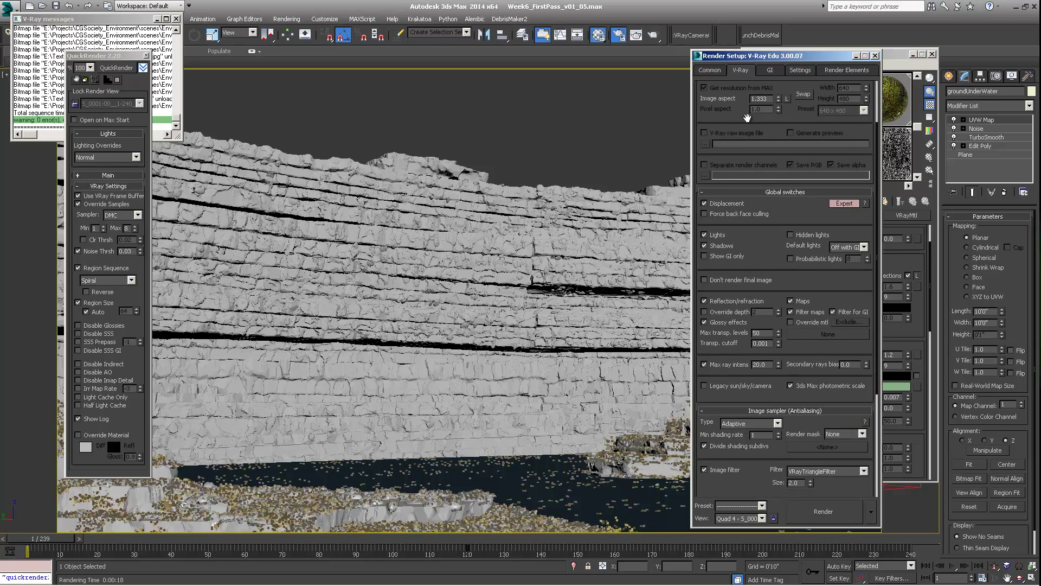
scroll(749, 155, "down", 3)
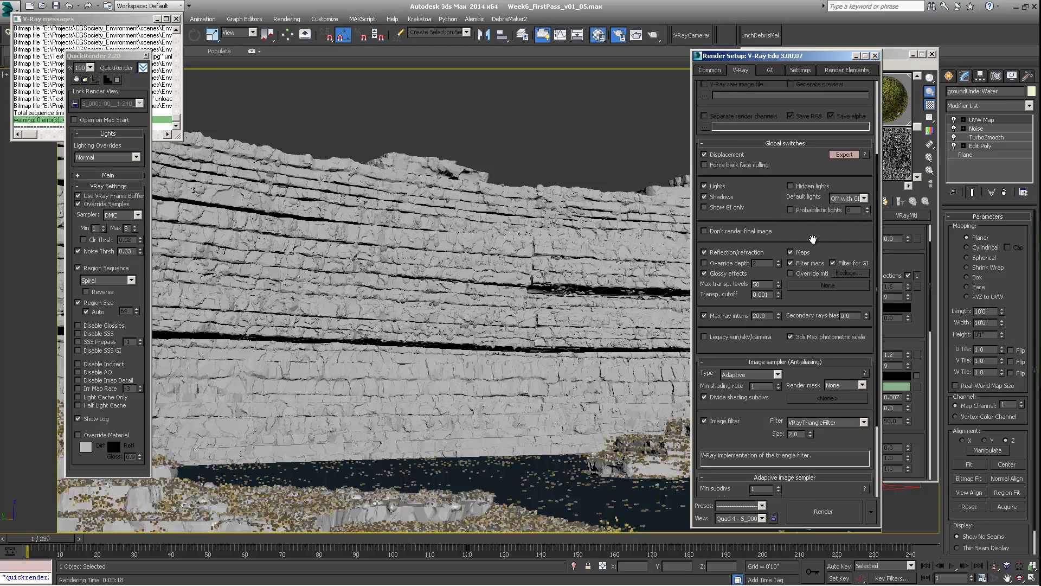
scroll(759, 233, "down", 2)
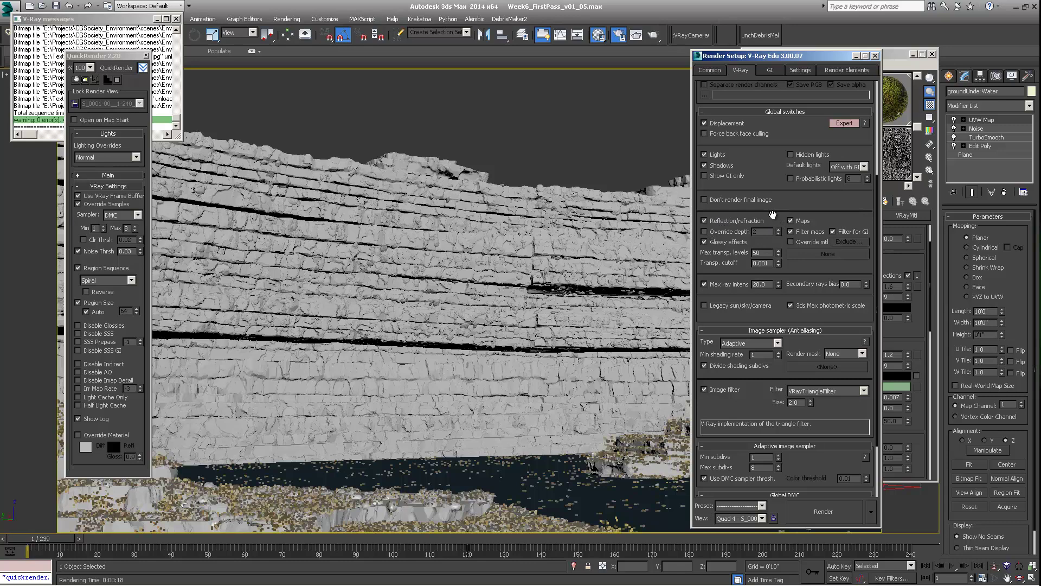
Try a min shading rate of 32 in the image sampler and return it to 1.
scroll(774, 215, "down", 2)
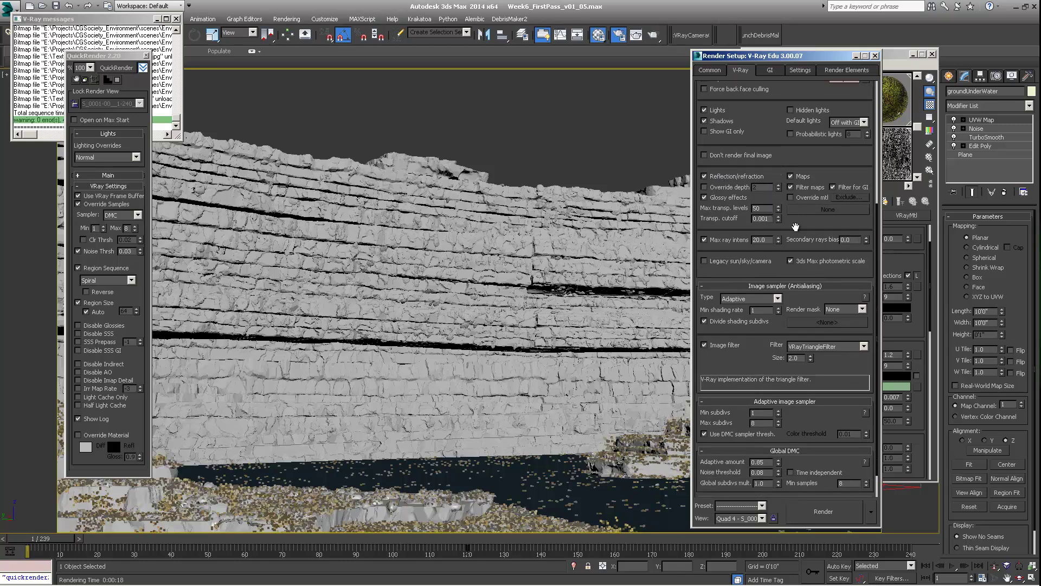
scroll(796, 226, "down", 2)
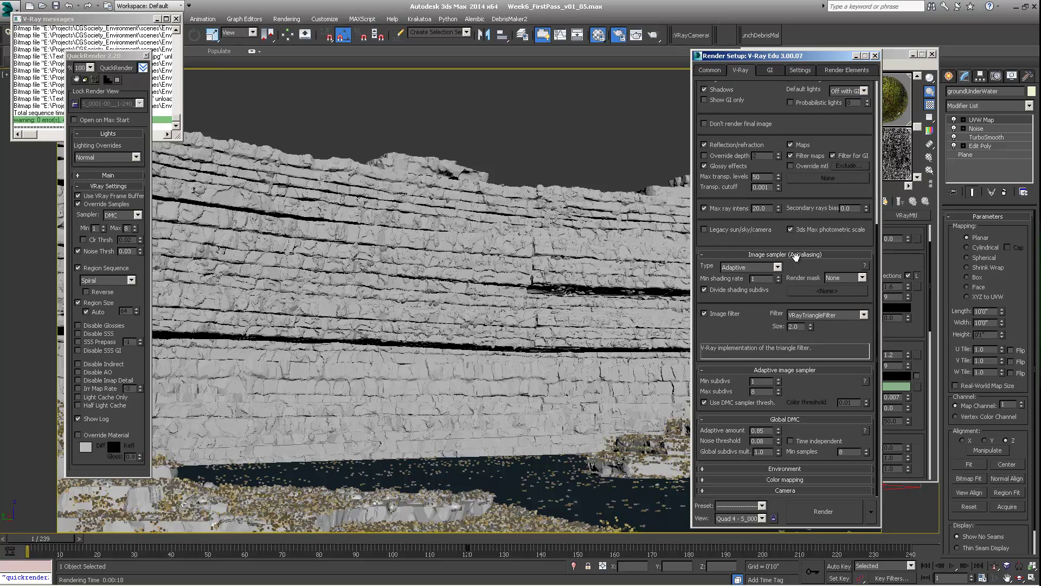
left_click(764, 279)
double_click(752, 278)
double_click(762, 280)
type("32")
key("Return")
type("1")
Review the V-Ray environment overrides, collapse them, and move Render Setup clear of the Material Editor.
scroll(773, 470, "down", 3)
scroll(800, 364, "down", 1)
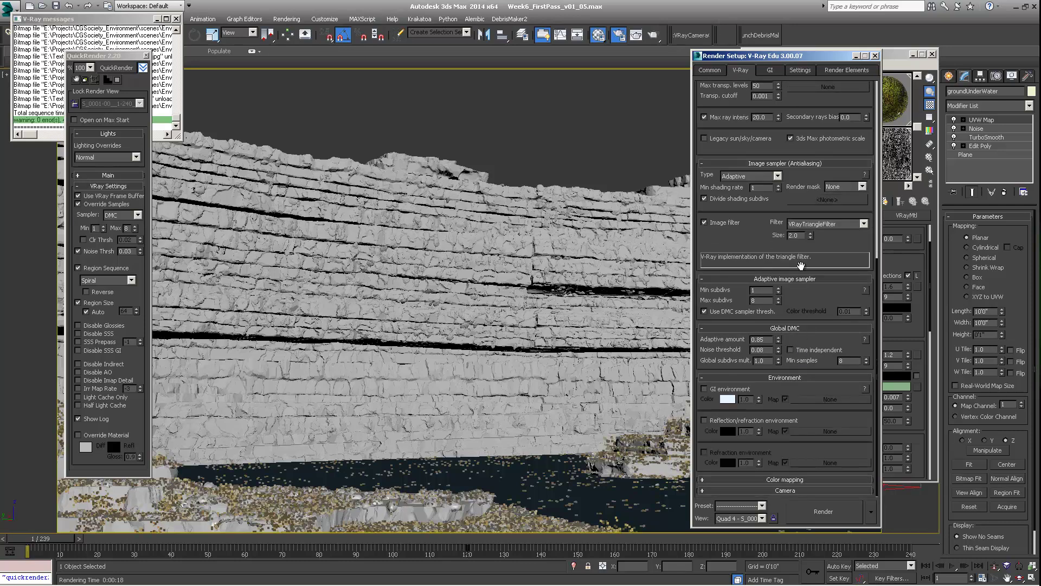
left_click(701, 379)
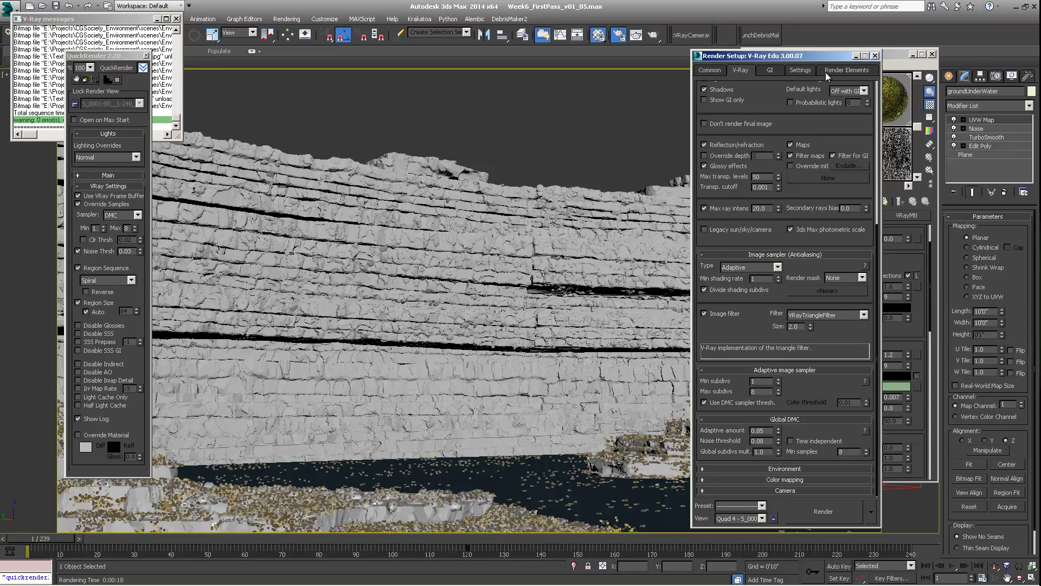
left_click_drag(802, 58, 632, 54)
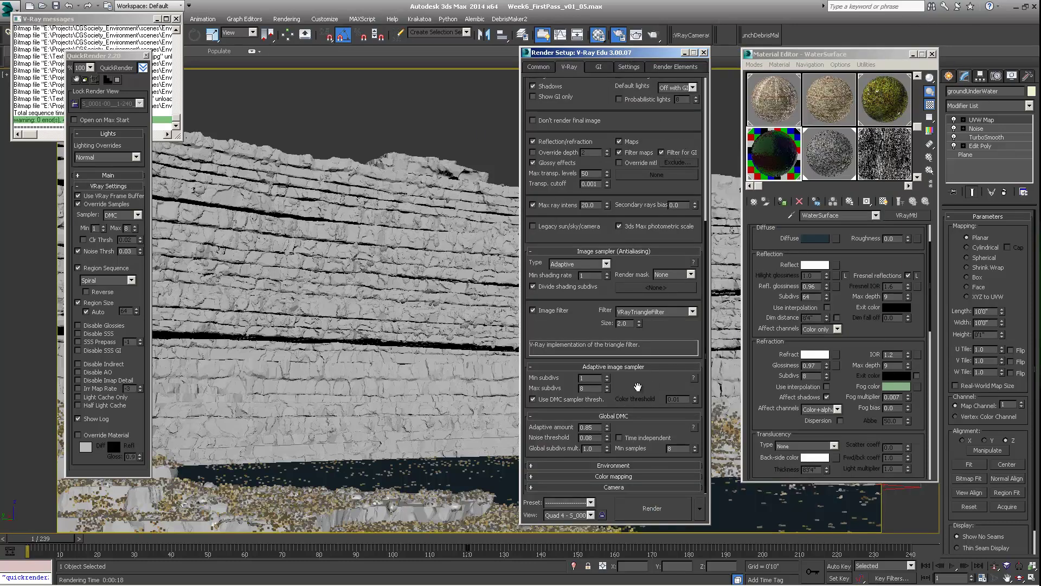
Keep the colour mapping type at Linear multiply and enable Linear workflow.
left_click(614, 476)
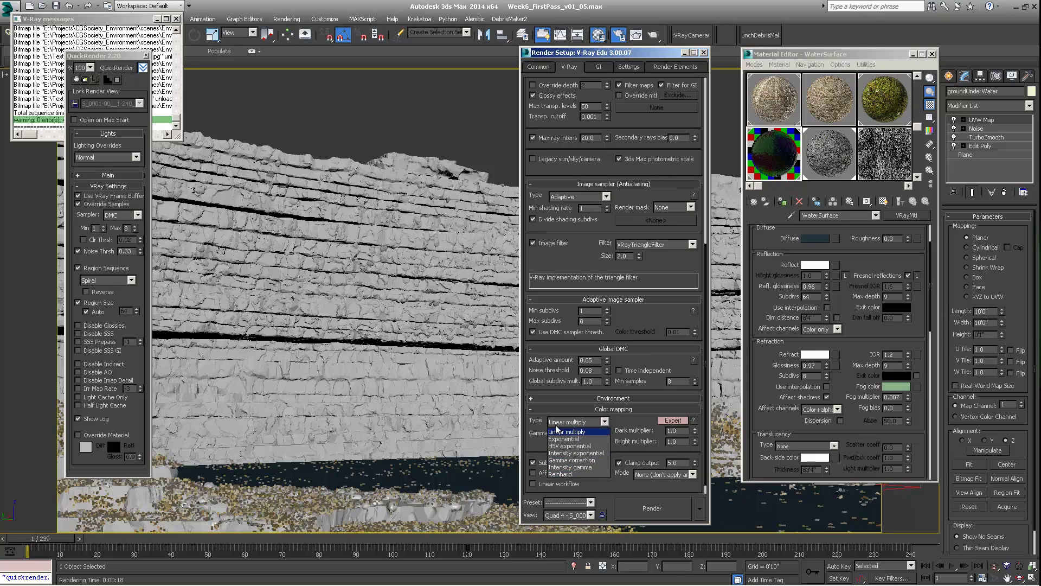
left_click(580, 432)
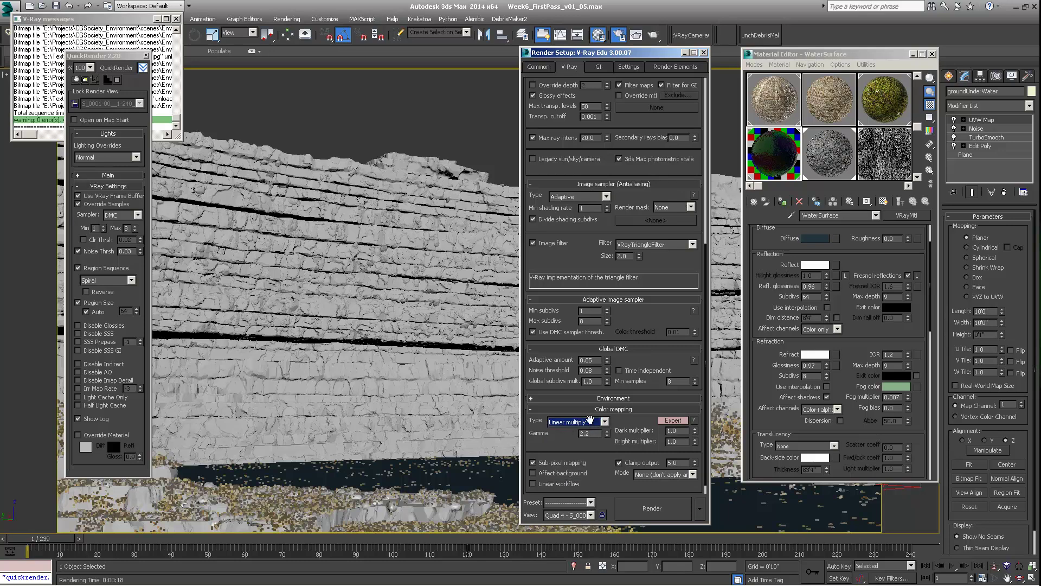
scroll(621, 424, "down", 1)
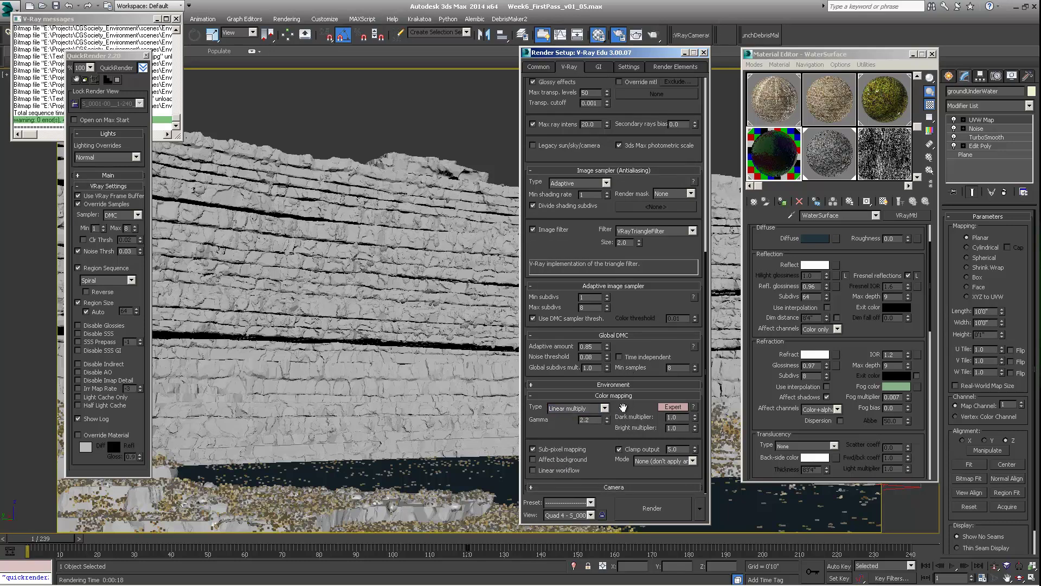
left_click(604, 408)
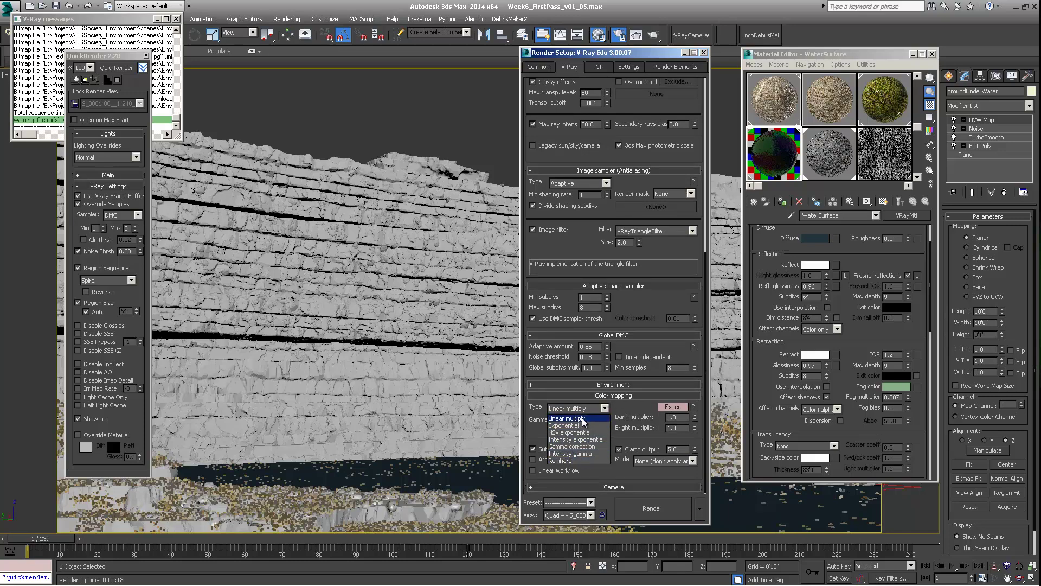
left_click(629, 411)
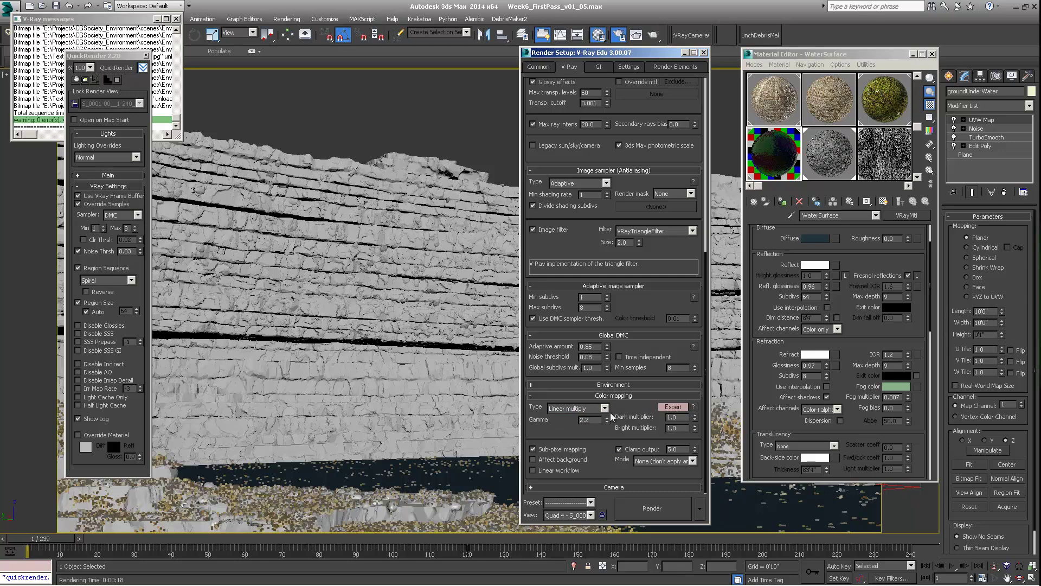
left_click_drag(592, 419, 551, 419)
left_click(599, 460)
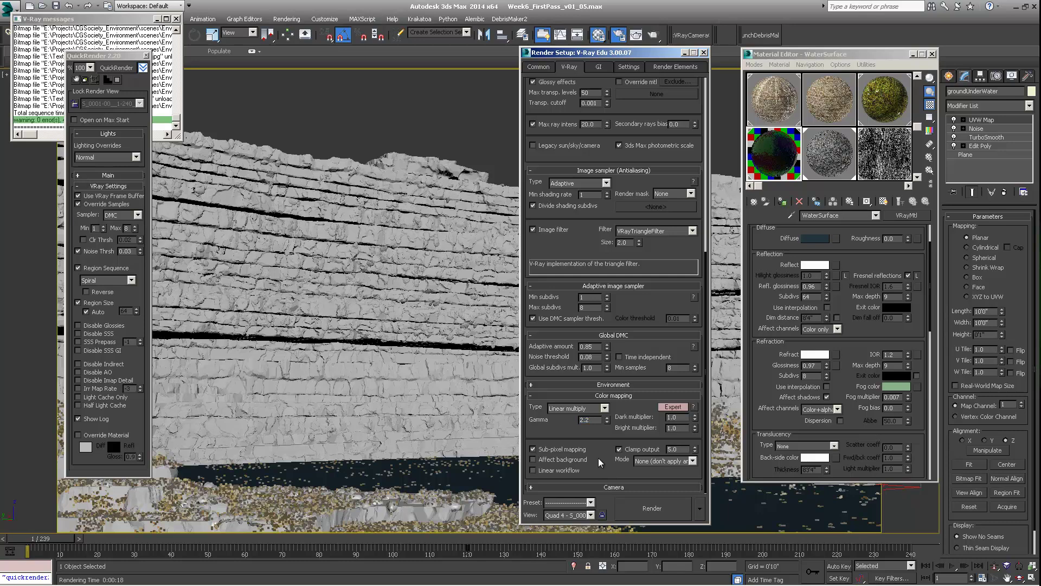
left_click(531, 470)
Review the GI engines, light cache and V-Ray system settings, and return to the image sampler and colour mapping settings.
left_click(598, 67)
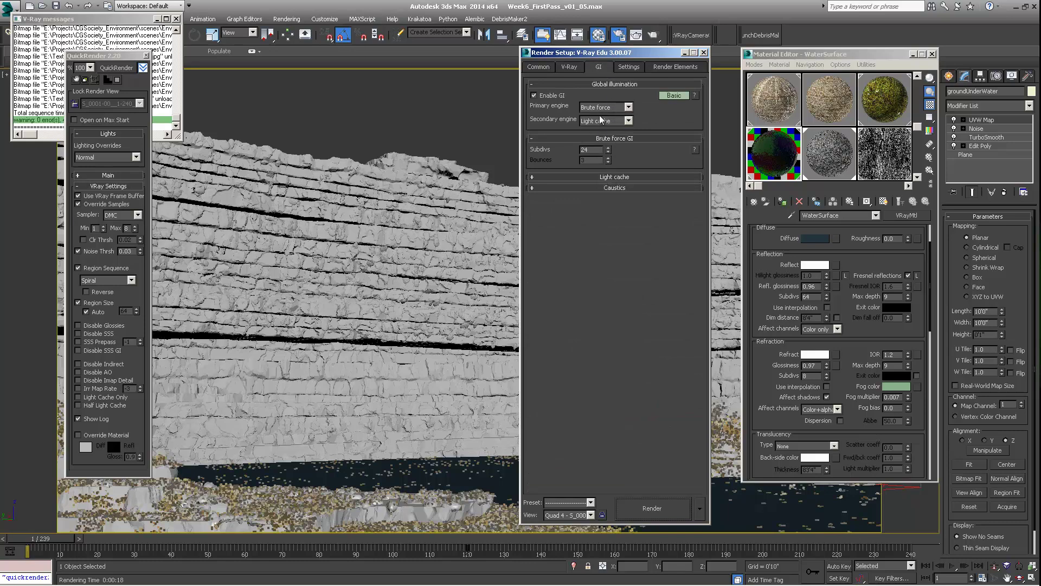
left_click(618, 177)
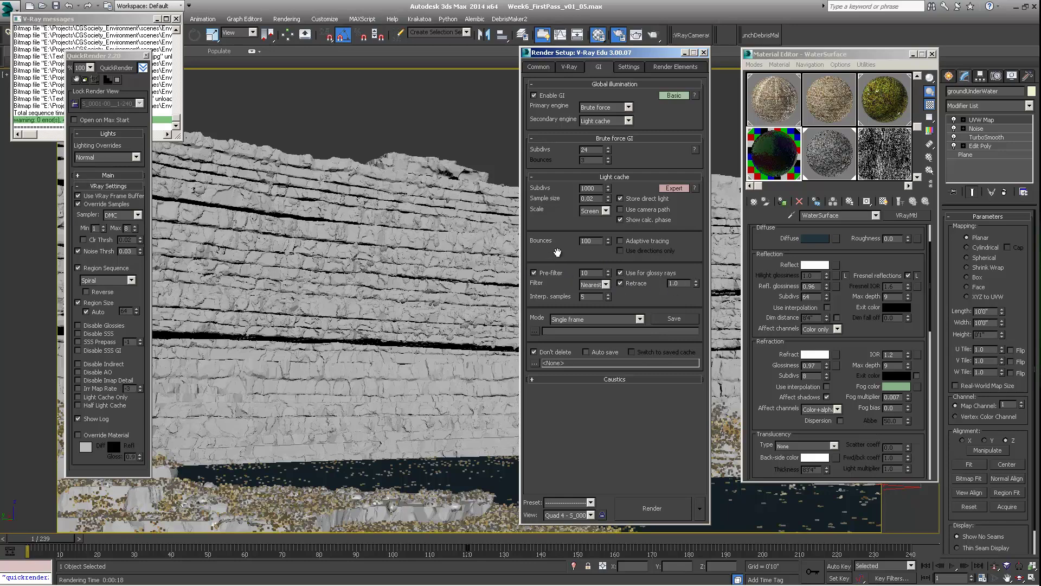
left_click(628, 67)
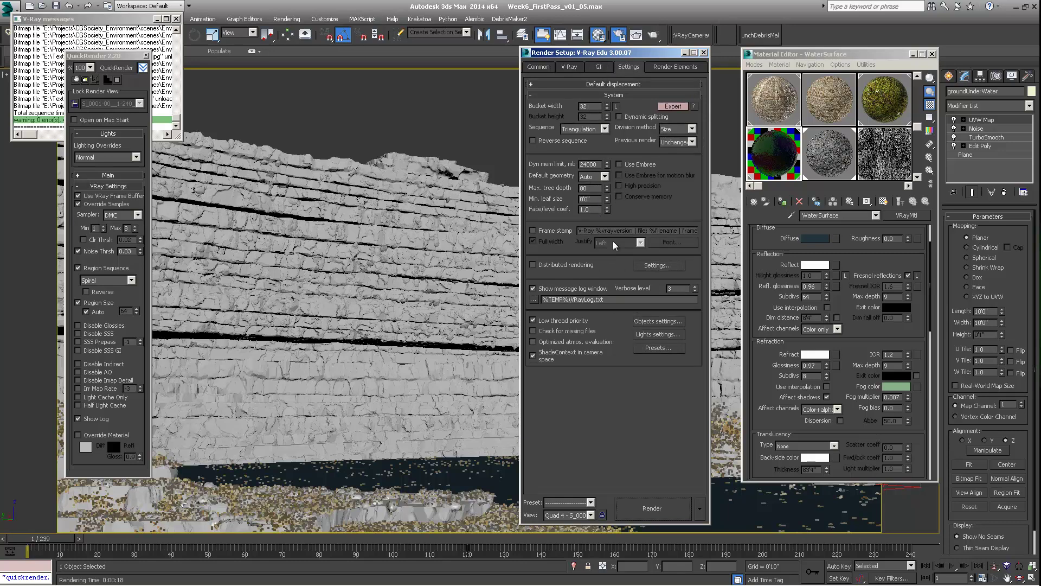
left_click(600, 67)
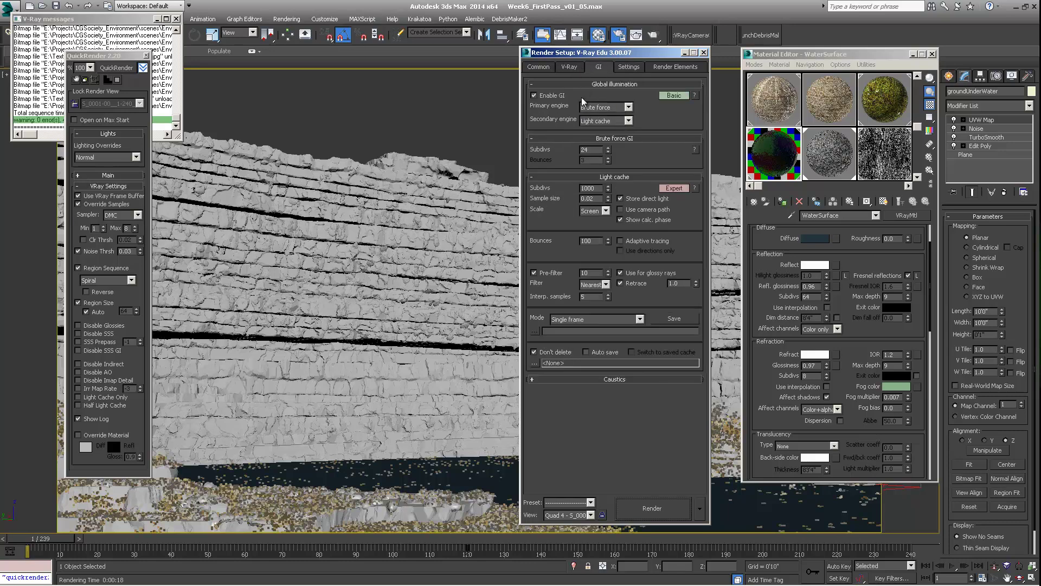
left_click(570, 68)
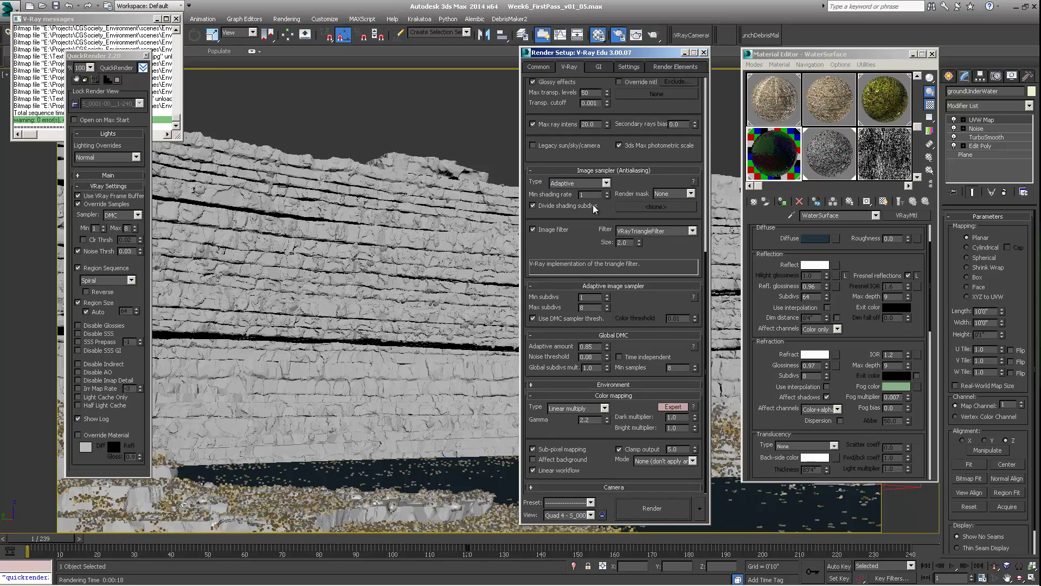
left_click_drag(577, 216, 583, 210)
left_click_drag(608, 55, 617, 47)
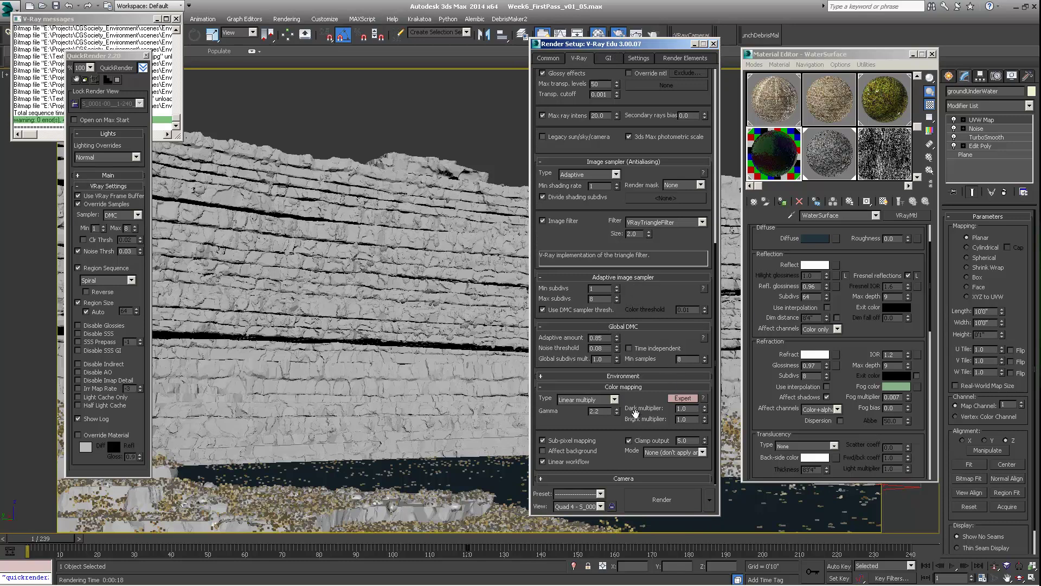
Enable optimized atmospheric evaluation in the V-Ray system settings.
left_click(610, 59)
left_click_drag(612, 39, 602, 45)
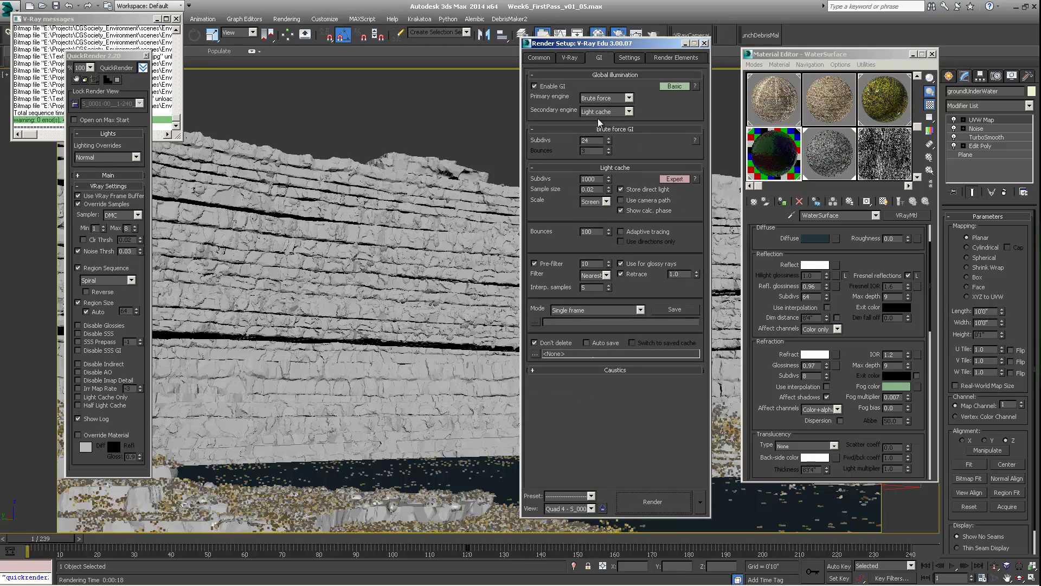
left_click(628, 58)
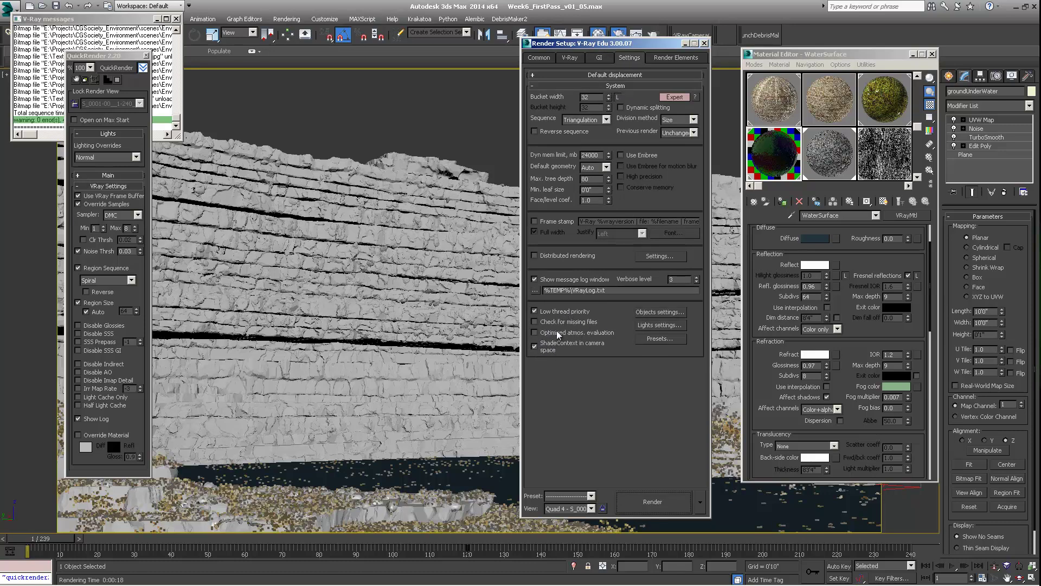
left_click(535, 333)
Review the list of render elements in Render Setup.
left_click_drag(659, 45, 673, 45)
left_click(683, 56)
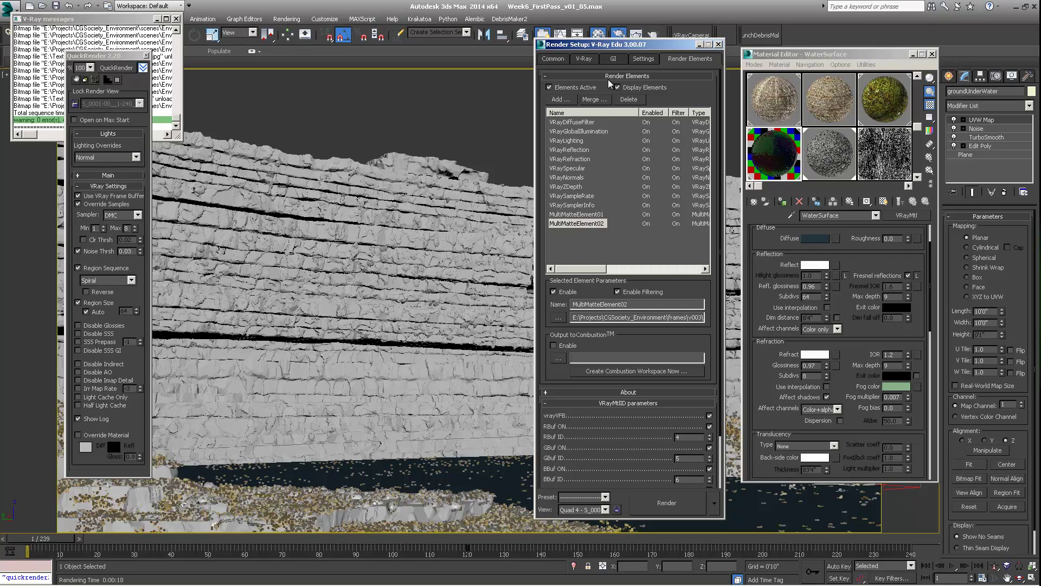
left_click_drag(621, 45, 626, 46)
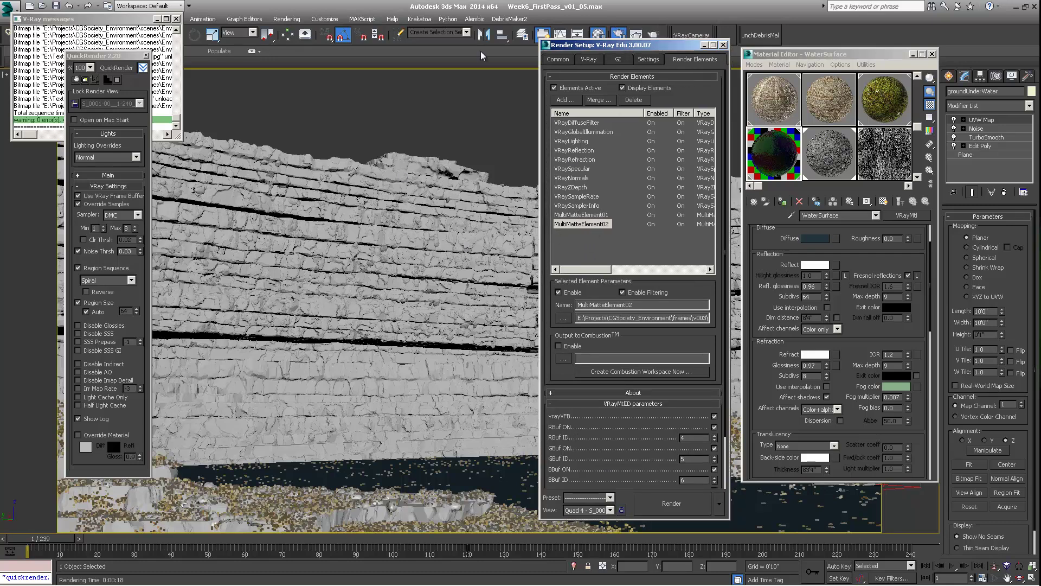
Return to the V-Ray render settings and place the QuickRender window directly beside Render Setup.
left_click_drag(100, 57, 258, 59)
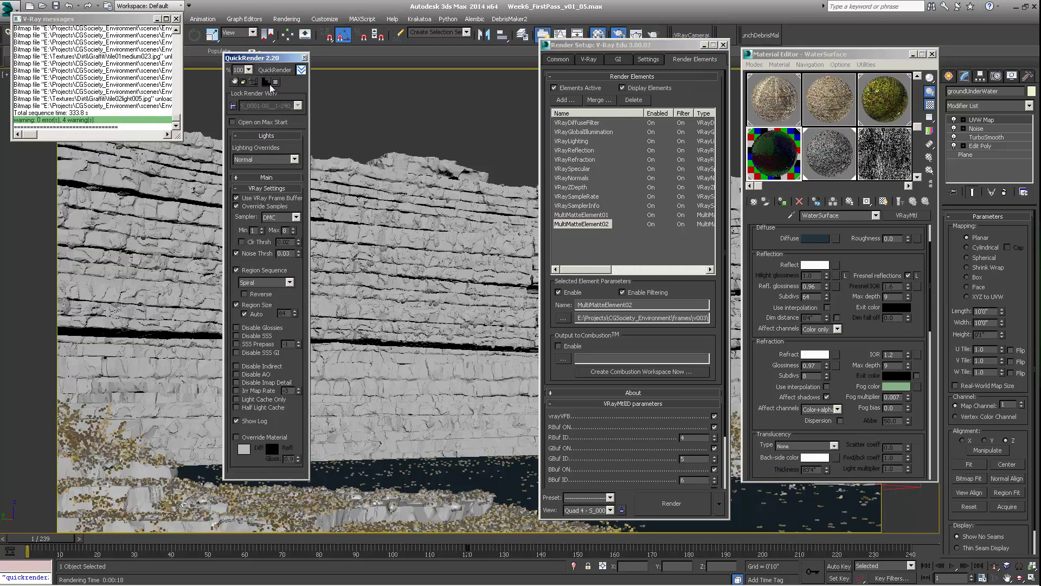
left_click_drag(606, 46, 571, 46)
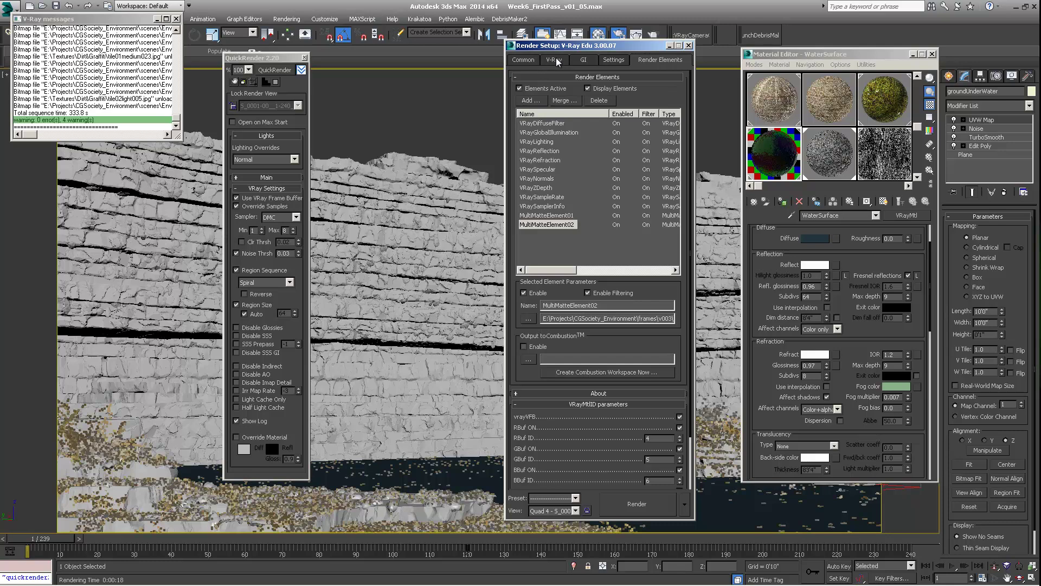
left_click(555, 57)
left_click_drag(557, 47, 601, 60)
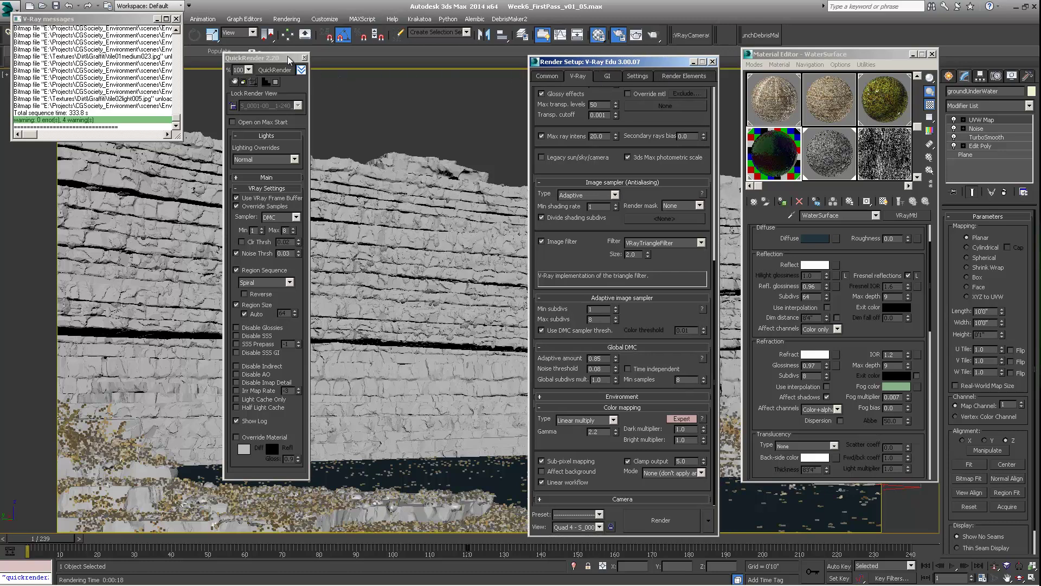
left_click_drag(287, 56, 496, 72)
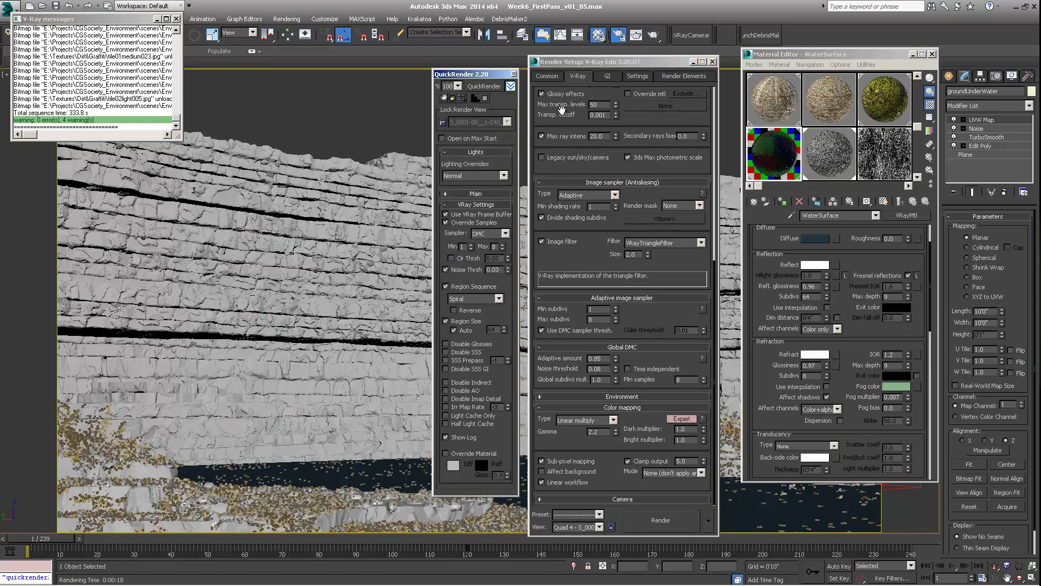
Review the global switches and the adaptive image sampler's min and max subdivs.
scroll(561, 108, "up", 5)
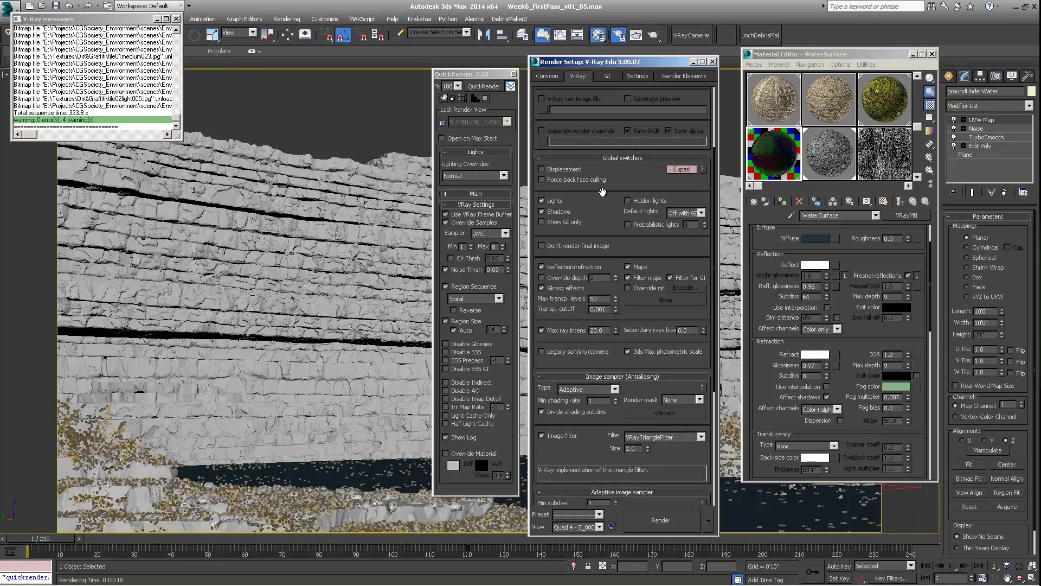
left_click_drag(603, 191, 604, 160)
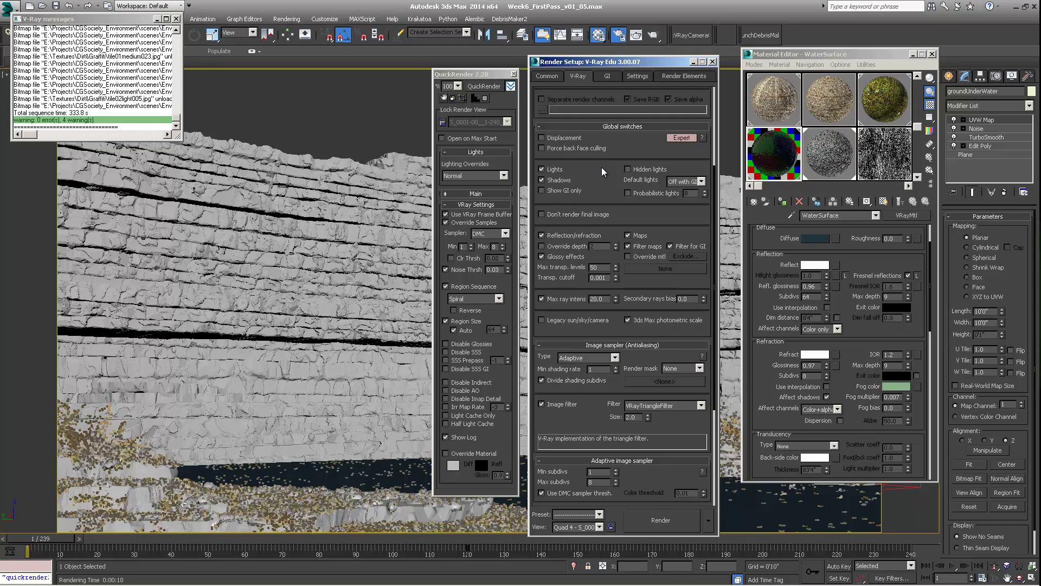
scroll(610, 162, "down", 10)
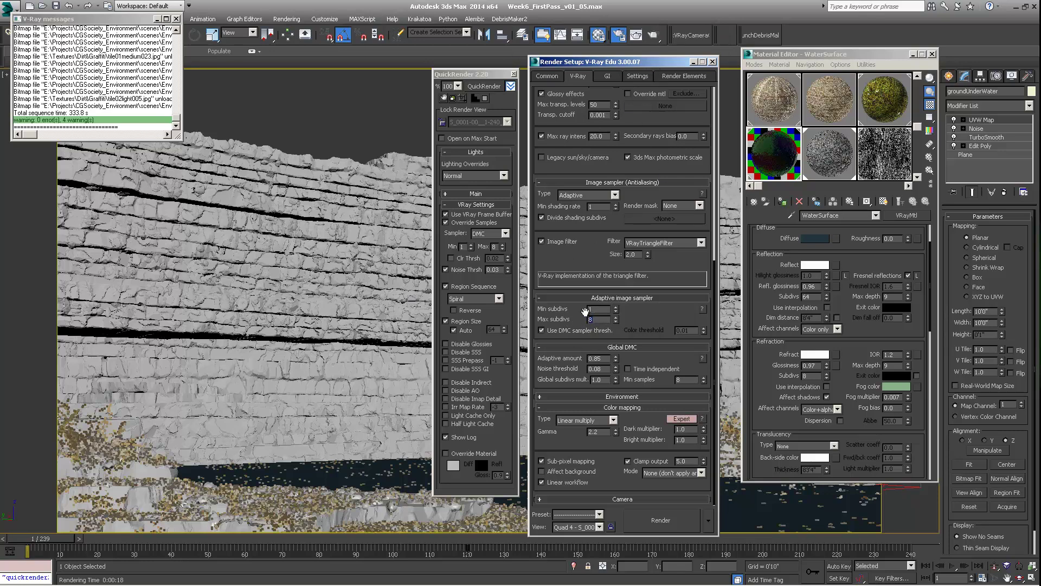
left_click(645, 313)
scroll(644, 312, "up", 2)
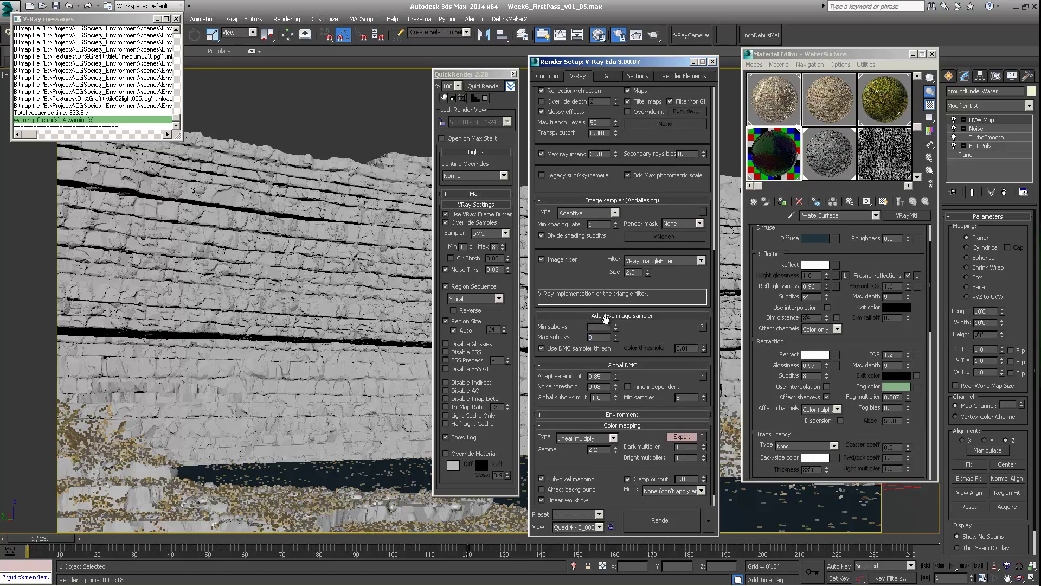
Set the Global DMC noise threshold to 0.05.
left_click(596, 336)
left_click_drag(605, 387, 595, 396)
type("03")
left_click_drag(605, 386, 598, 403)
type("1")
key("BackSpace")
type("3")
double_click(603, 387)
type("0.08")
type("0.03")
type("5")
key("Return")
scroll(620, 344, "down", 1)
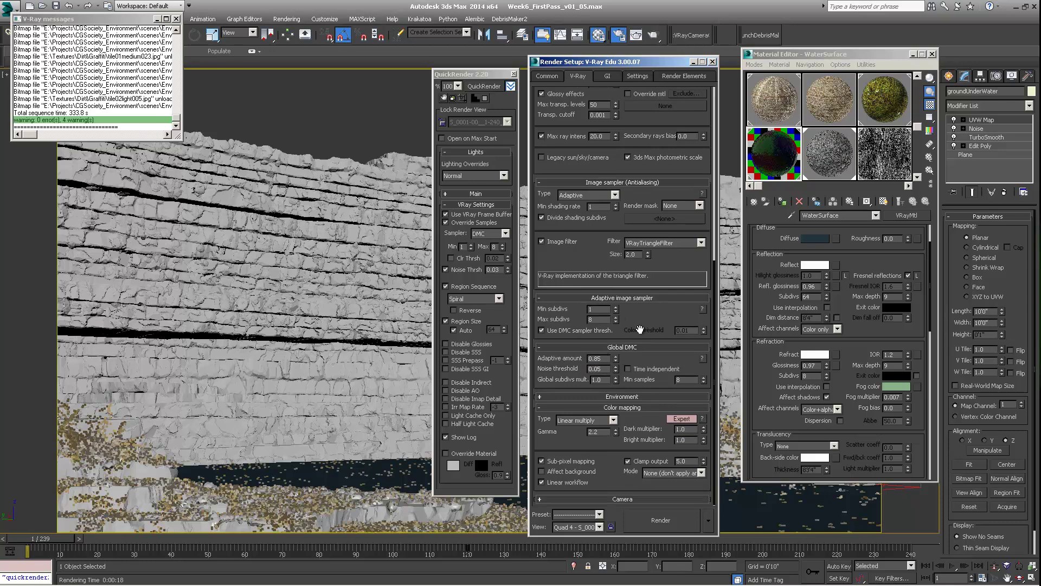
Turn off the DMC sampler threshold, set the colour threshold to 0.05, and turn the DMC sampler threshold back on.
scroll(641, 319, "up", 1)
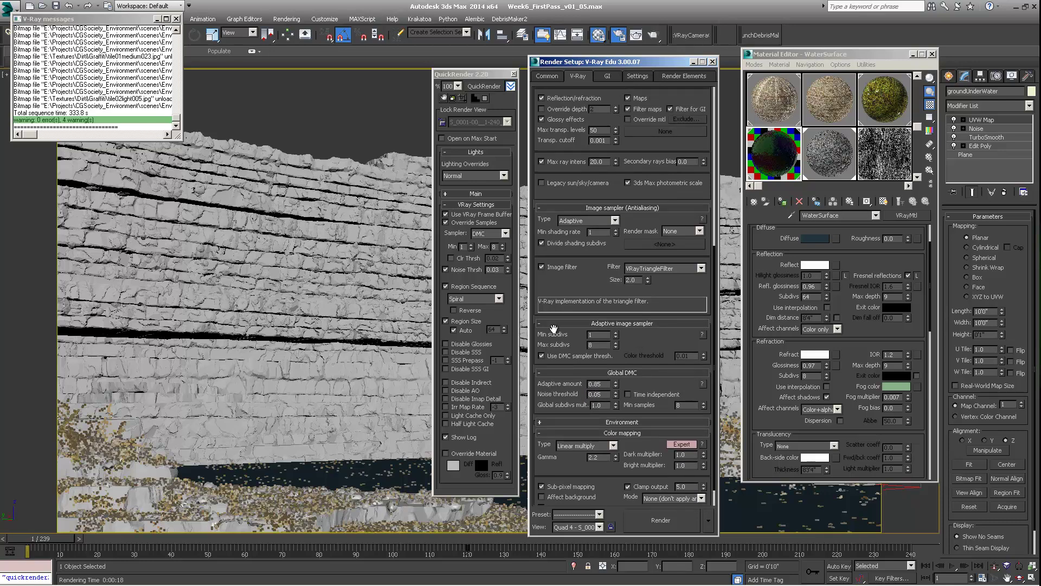
left_click(541, 356)
key("BackSpace")
type("5")
key("Return")
left_click(542, 357)
Try 500 light cache subdivs and return the value to 1000.
left_click_drag(609, 62, 641, 46)
left_click(640, 60)
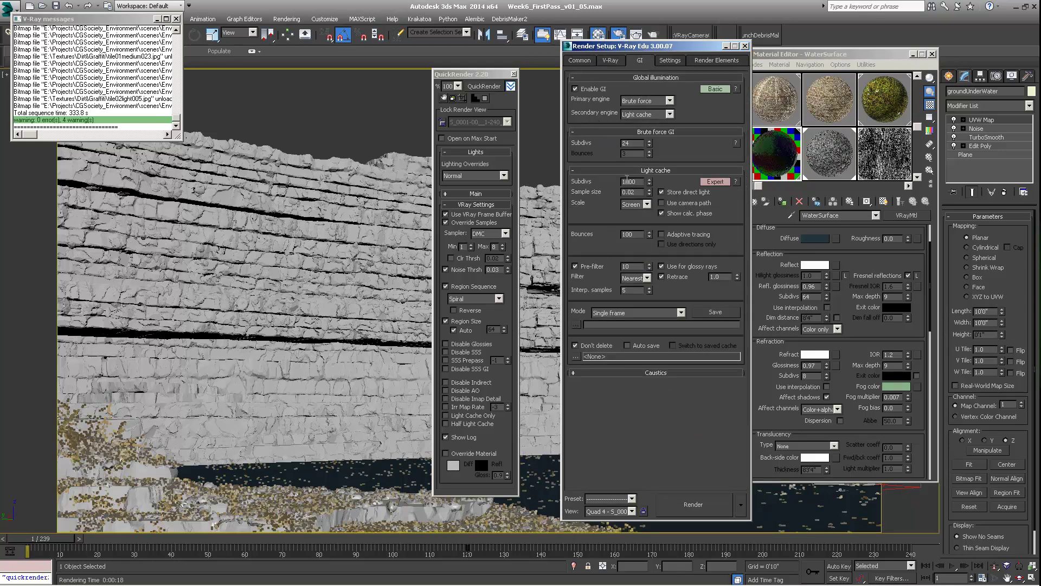
left_click_drag(639, 181, 522, 183)
type("500")
left_click_drag(640, 182, 460, 185)
type("1000")
key("Return")
left_click(641, 183)
Check the V-Ray system settings and return to the image sampler and Global DMC settings.
left_click_drag(664, 49, 622, 58)
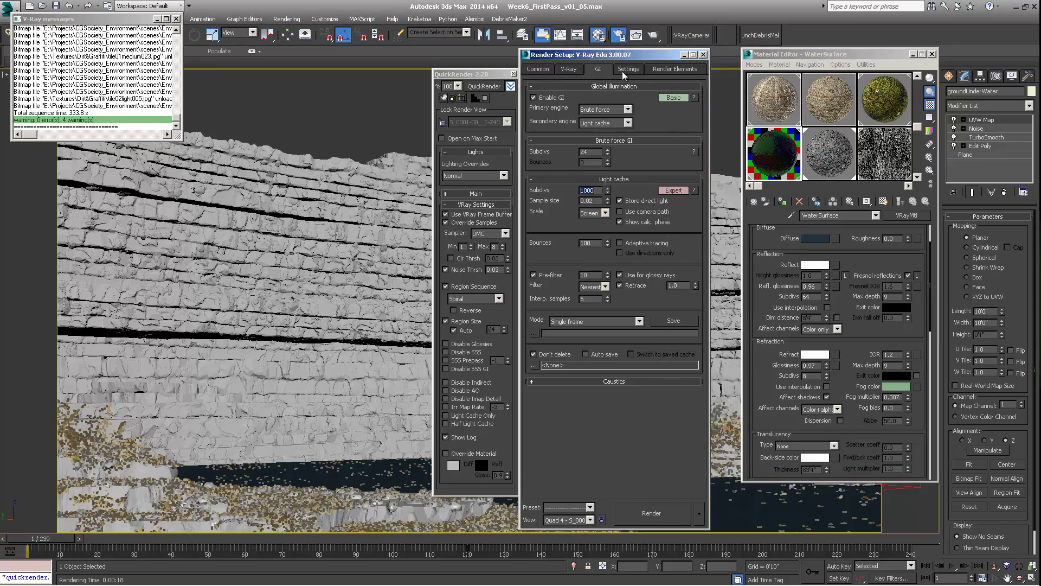
left_click(629, 75)
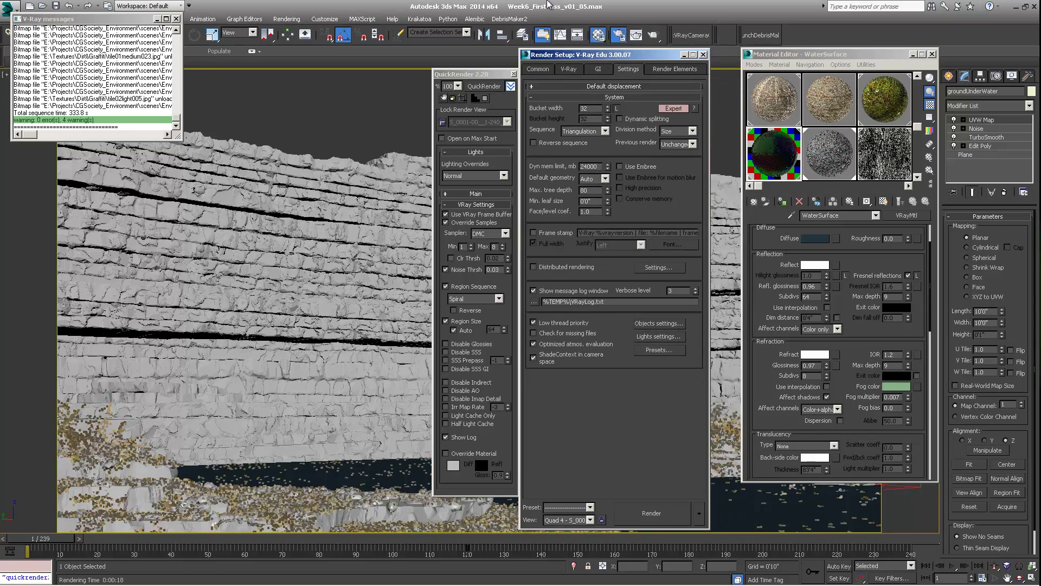
left_click(568, 71)
left_click_drag(618, 53, 619, 52)
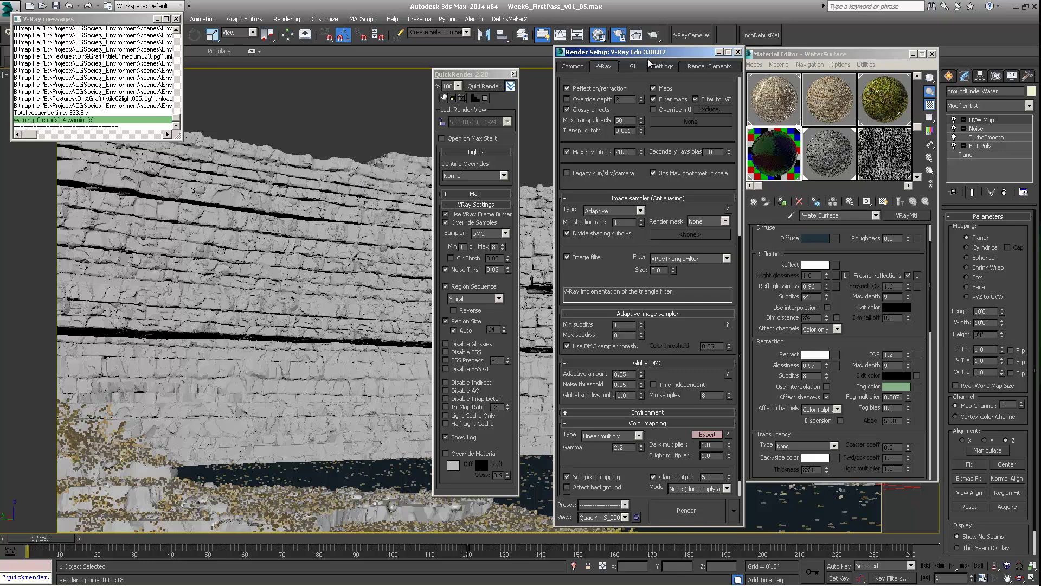
Close the QuickRender, Render Setup and Material Editor windows, and move the V-Ray messages window clear of the main menus and toolbar.
left_click_drag(648, 60, 633, 76)
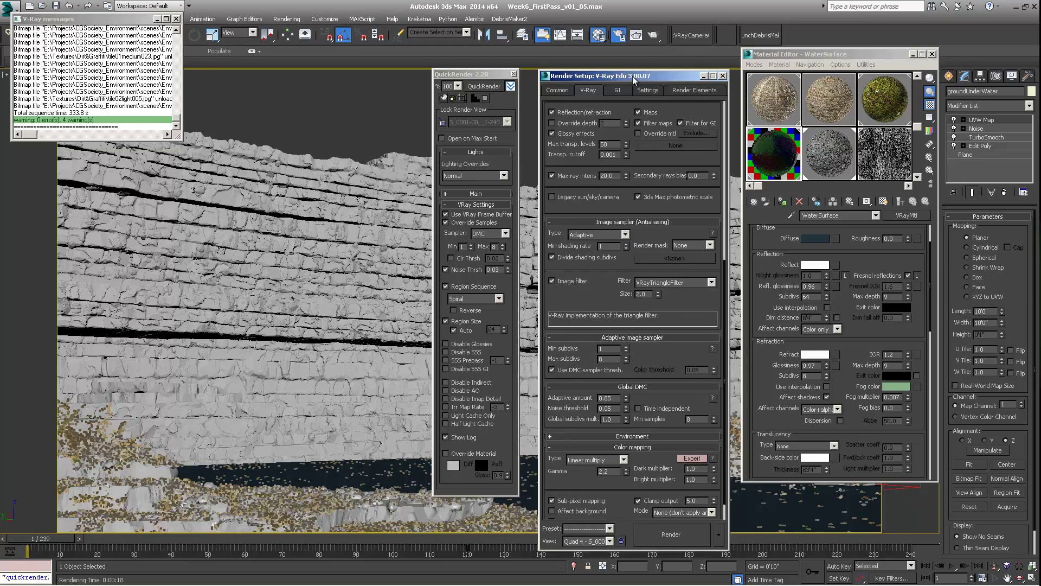
left_click_drag(485, 77, 499, 83)
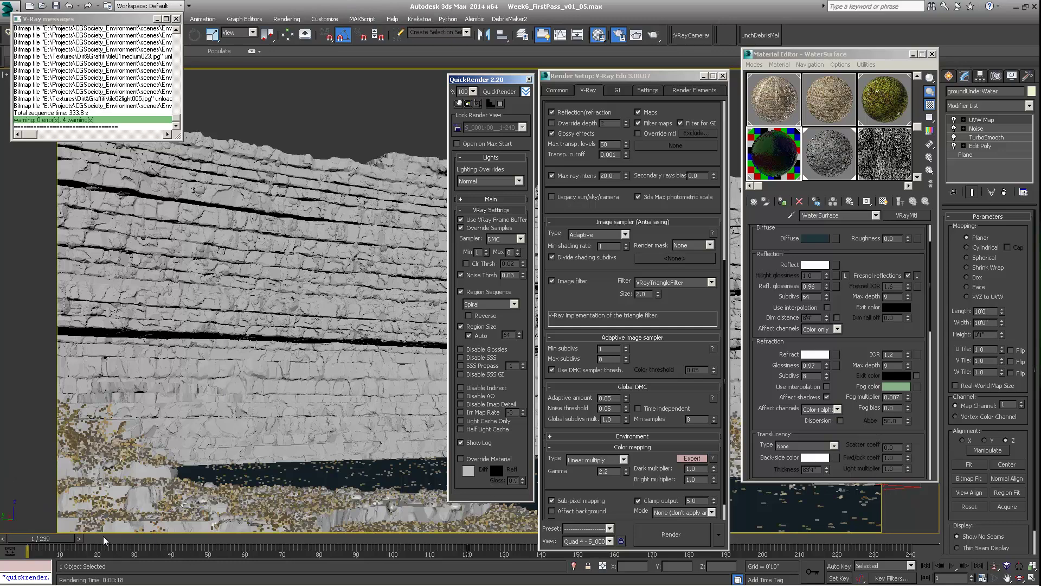
left_click(529, 79)
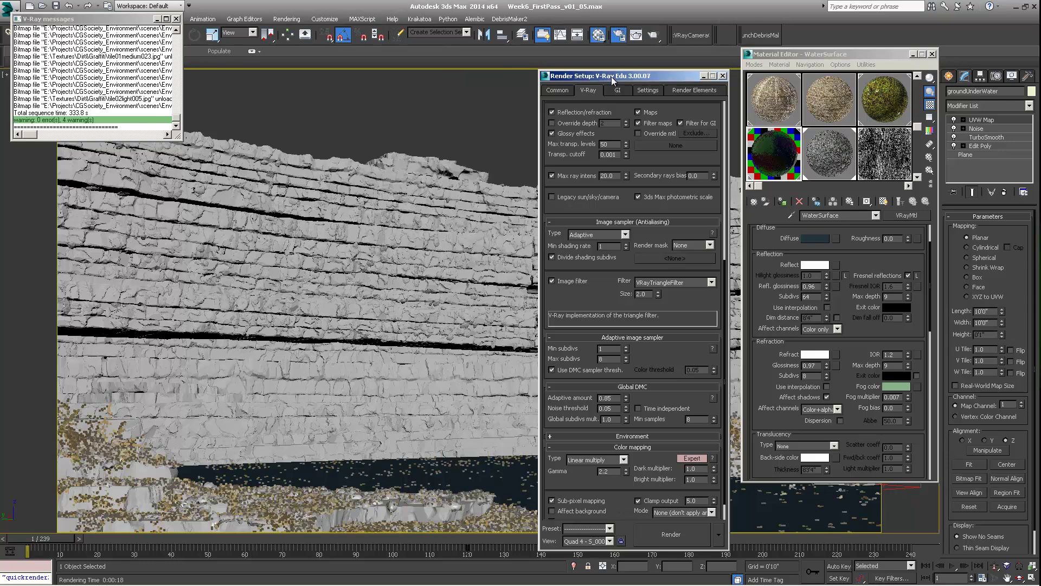
left_click(722, 77)
left_click_drag(799, 54, 765, 56)
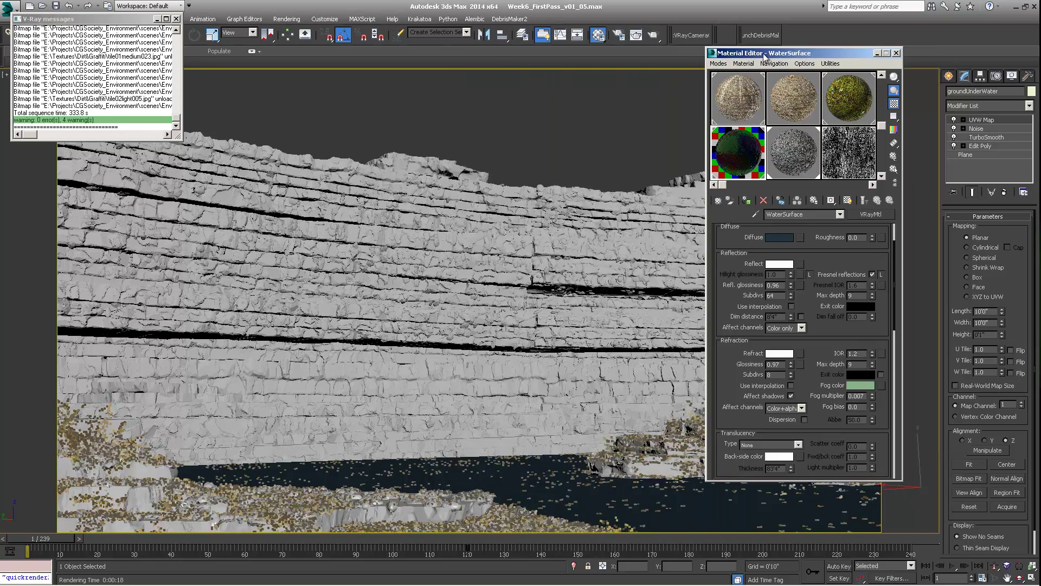
left_click(896, 53)
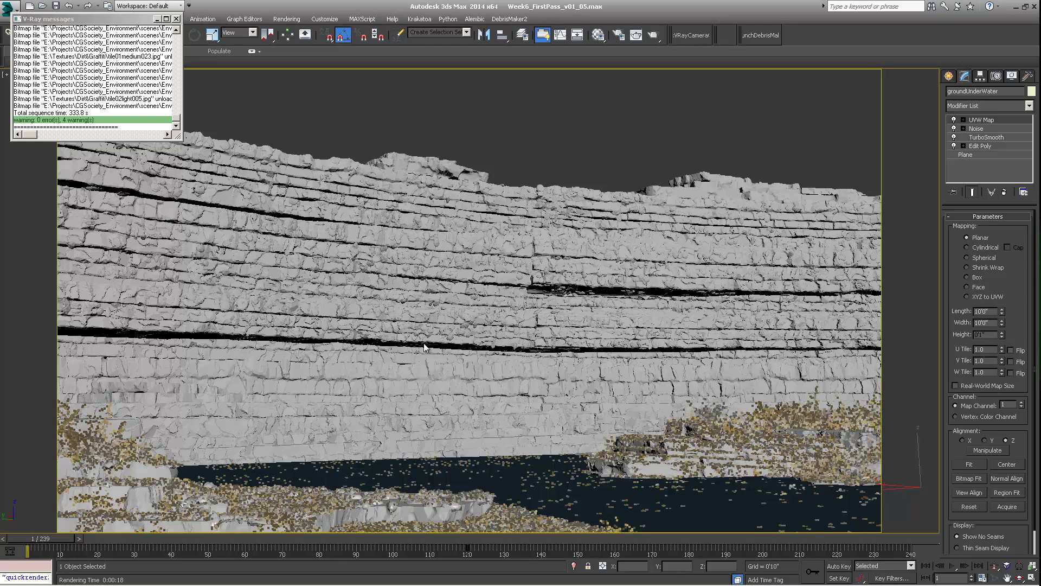
left_click_drag(78, 19, 407, 58)
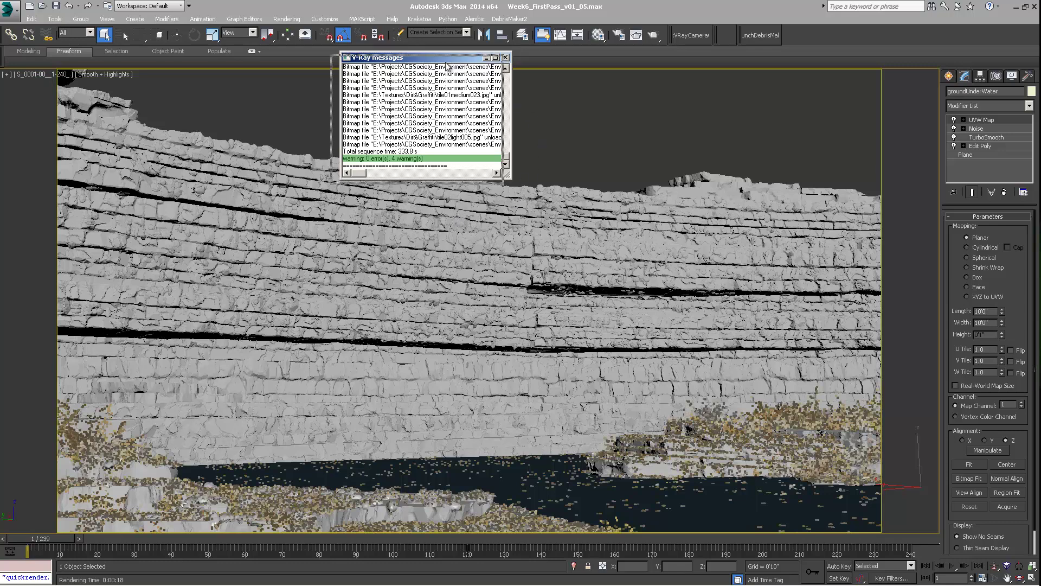
left_click_drag(461, 61, 438, 83)
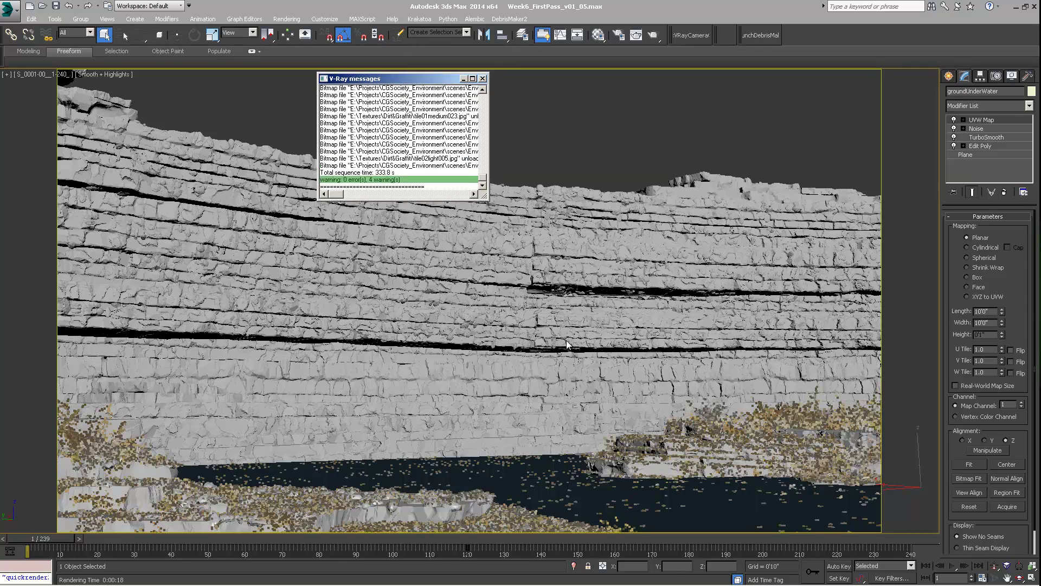